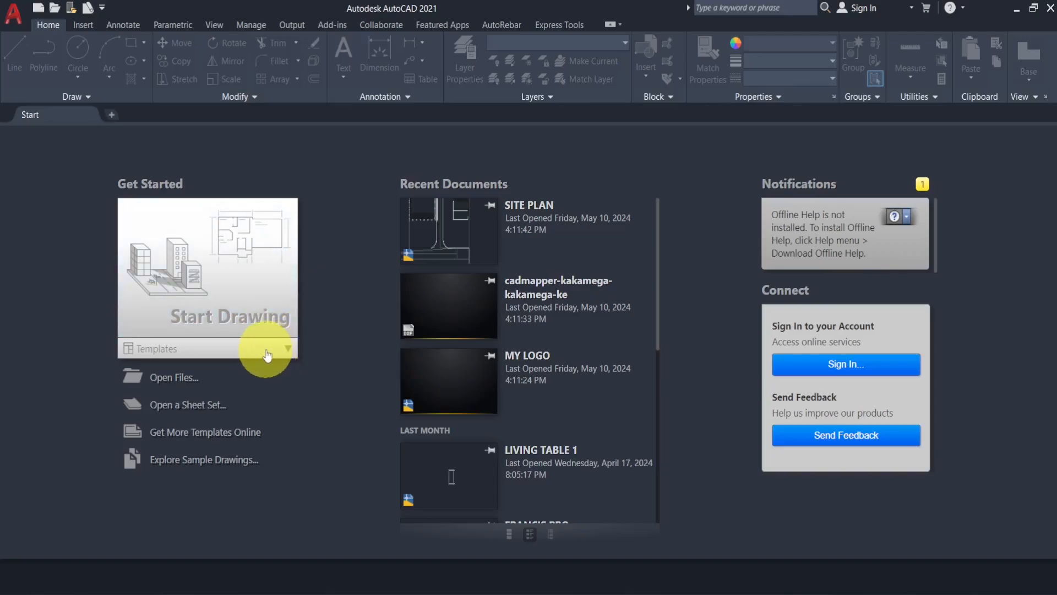
pyautogui.click(288, 351)
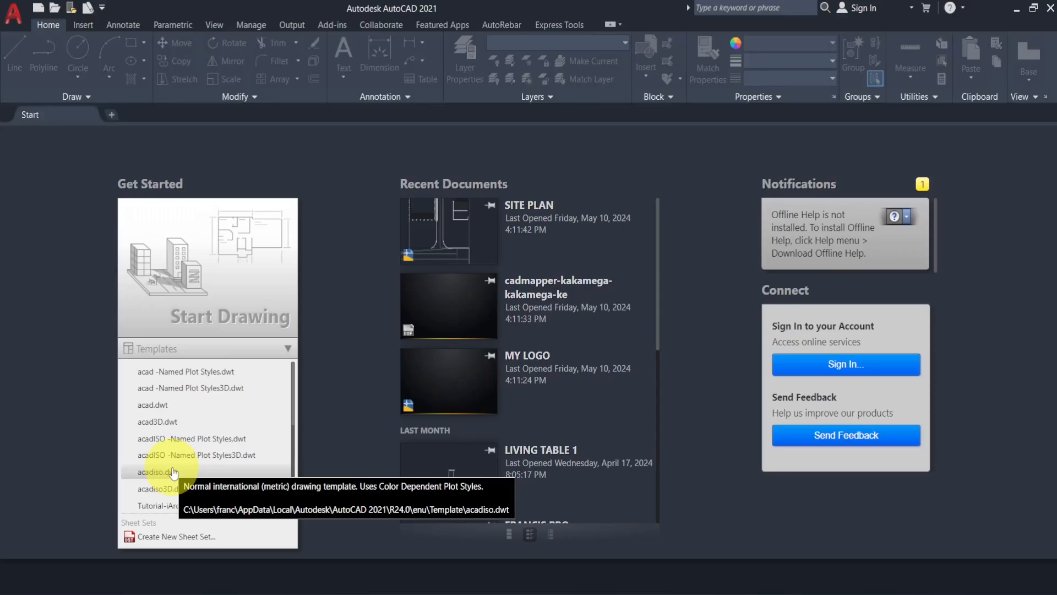
pyautogui.click(345, 387)
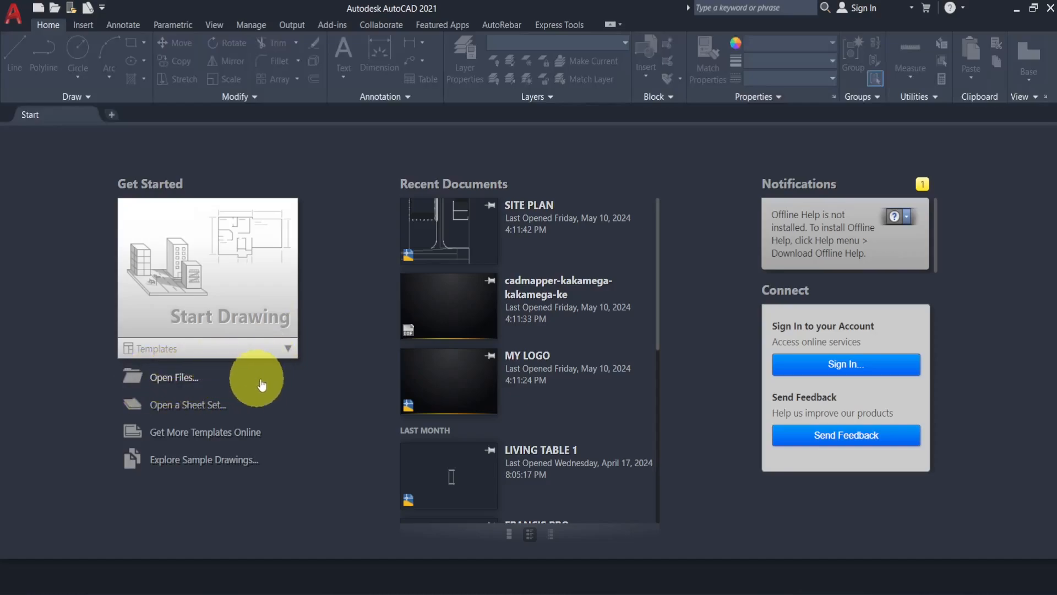
pyautogui.click(180, 379)
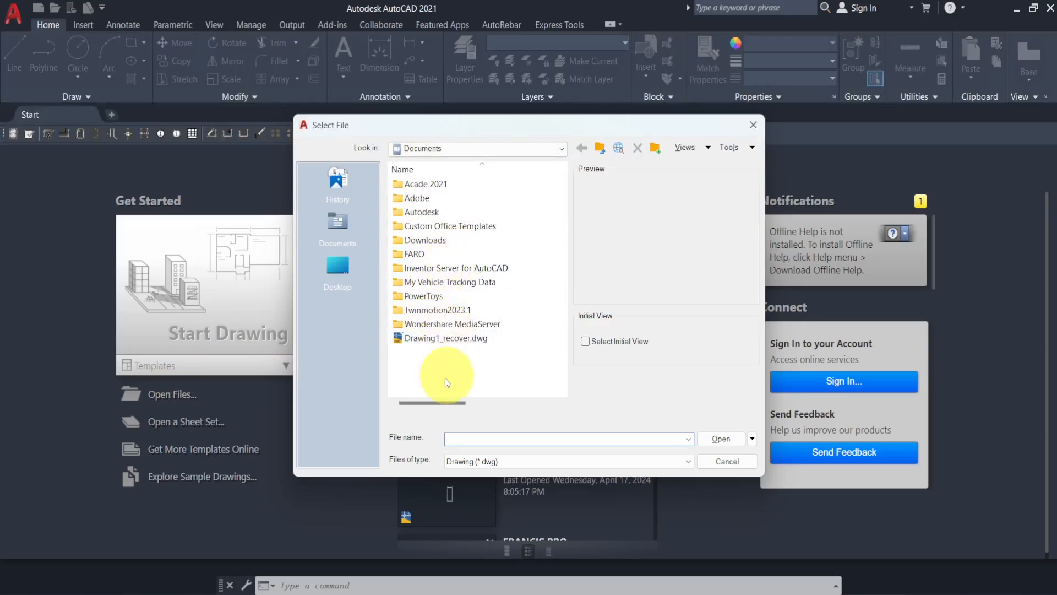
pyautogui.click(732, 461)
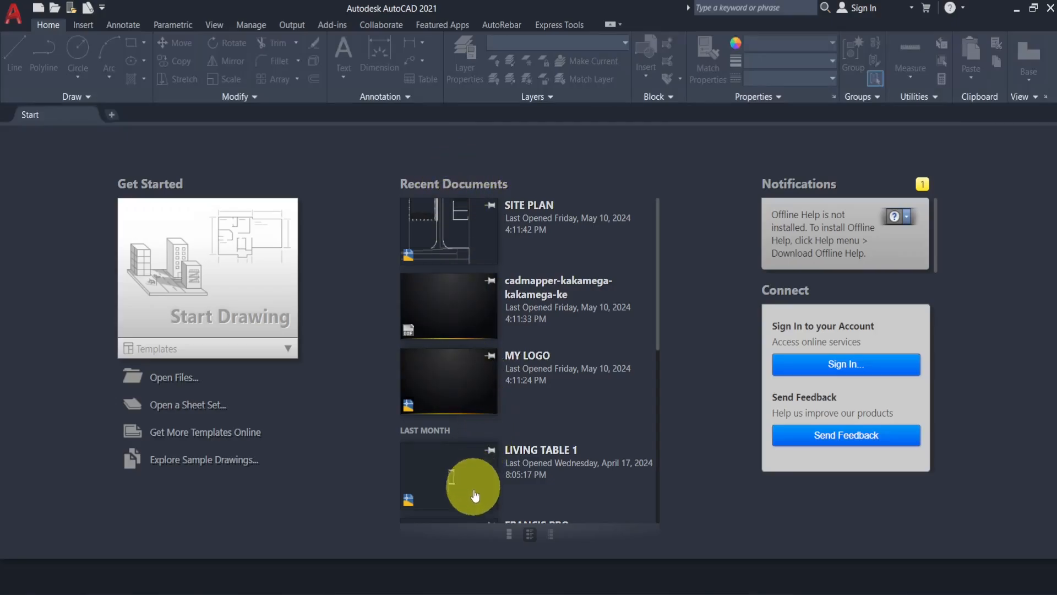
pyautogui.scroll(-5, 495, 264)
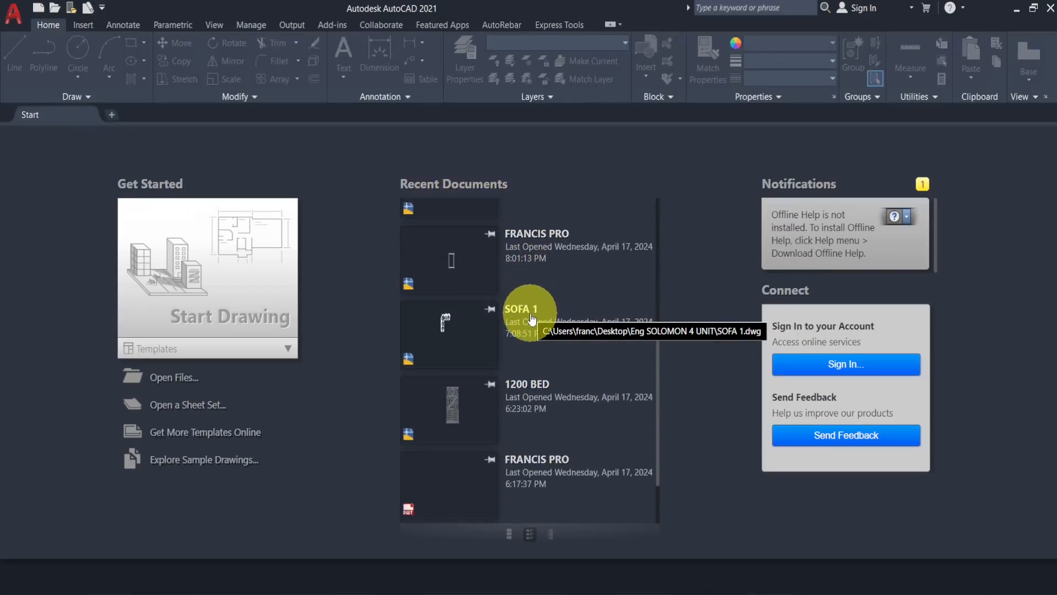
pyautogui.scroll(5, 532, 317)
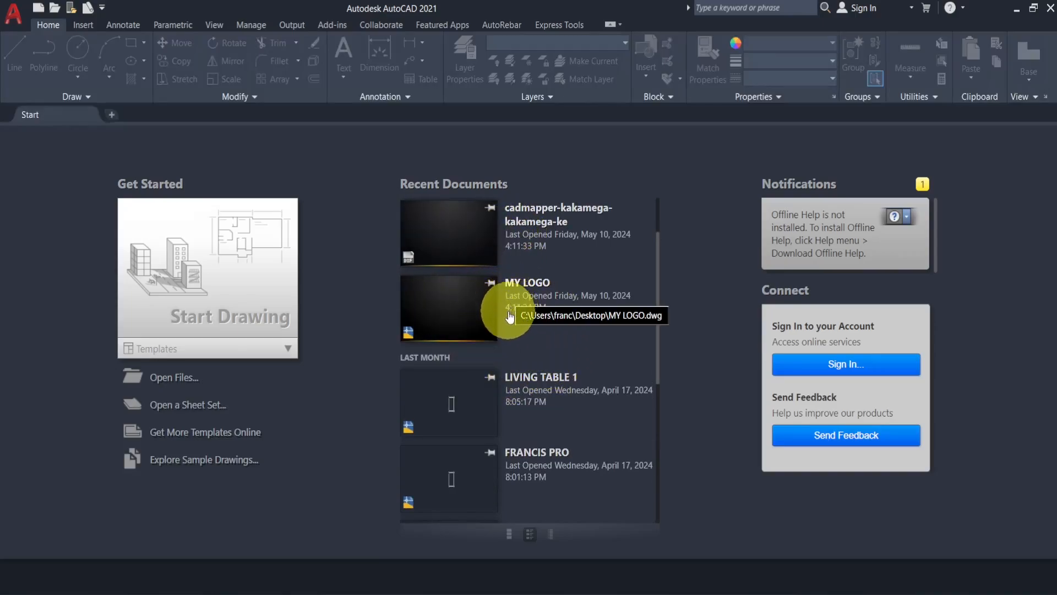
pyautogui.scroll(-5, 527, 354)
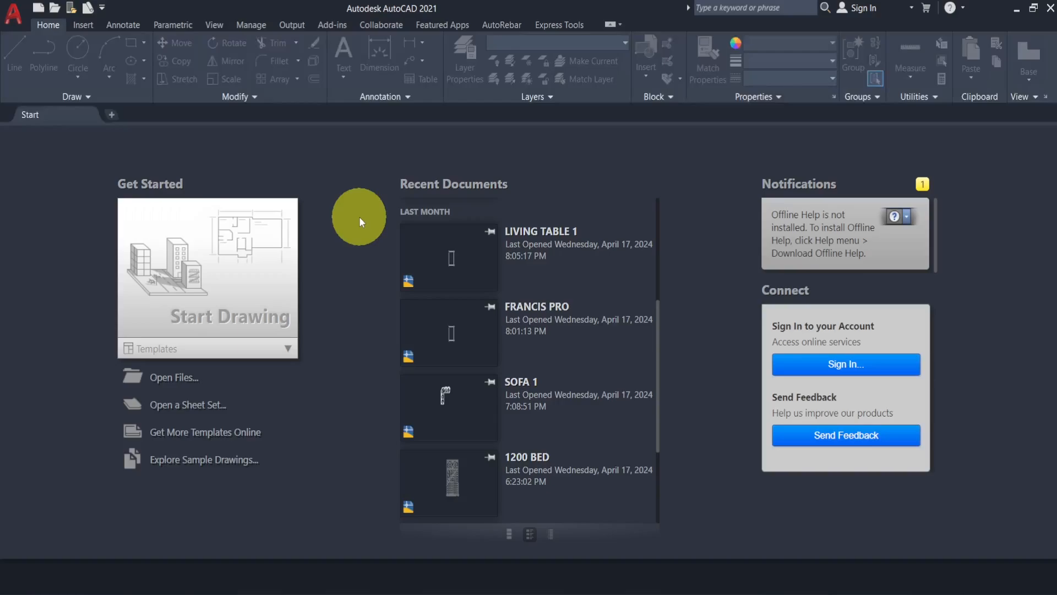
# - Start a new drawing from the acadiso.dwt template
pyautogui.click(289, 350)
pyautogui.click(288, 352)
pyautogui.click(288, 351)
pyautogui.click(287, 350)
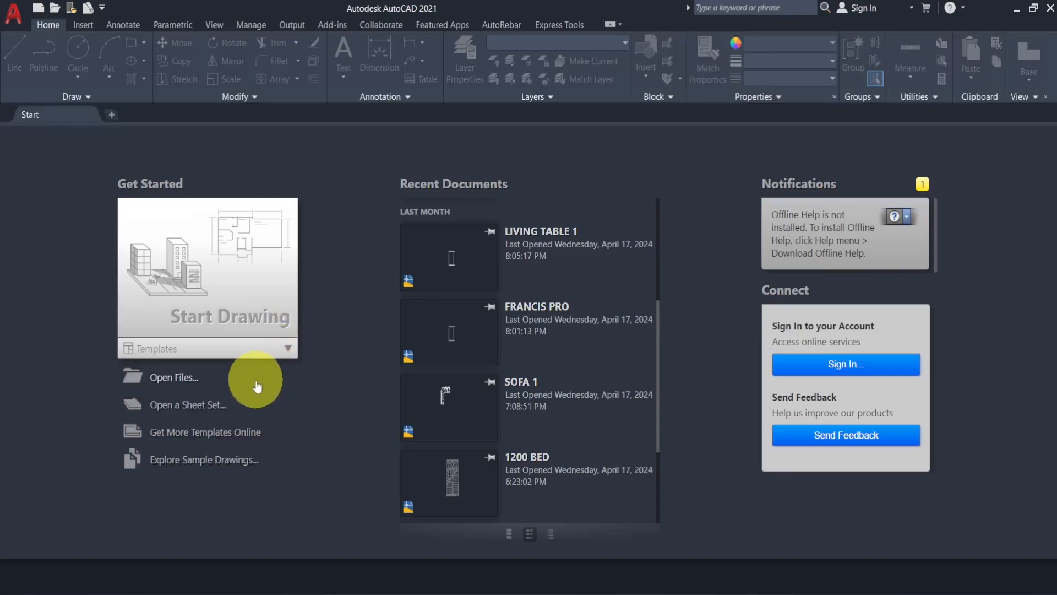
pyautogui.click(284, 349)
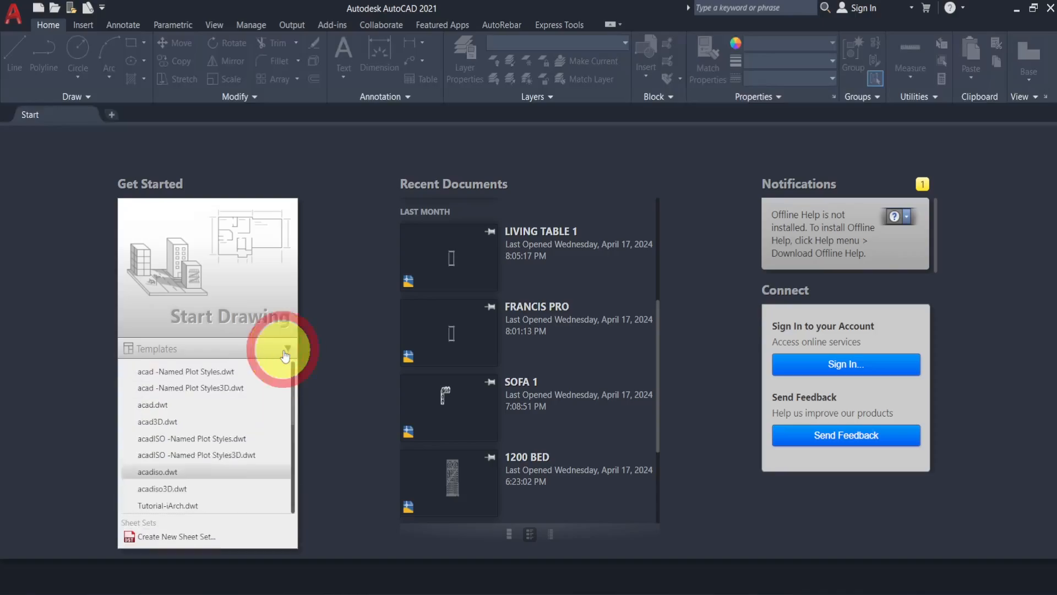
pyautogui.click(184, 477)
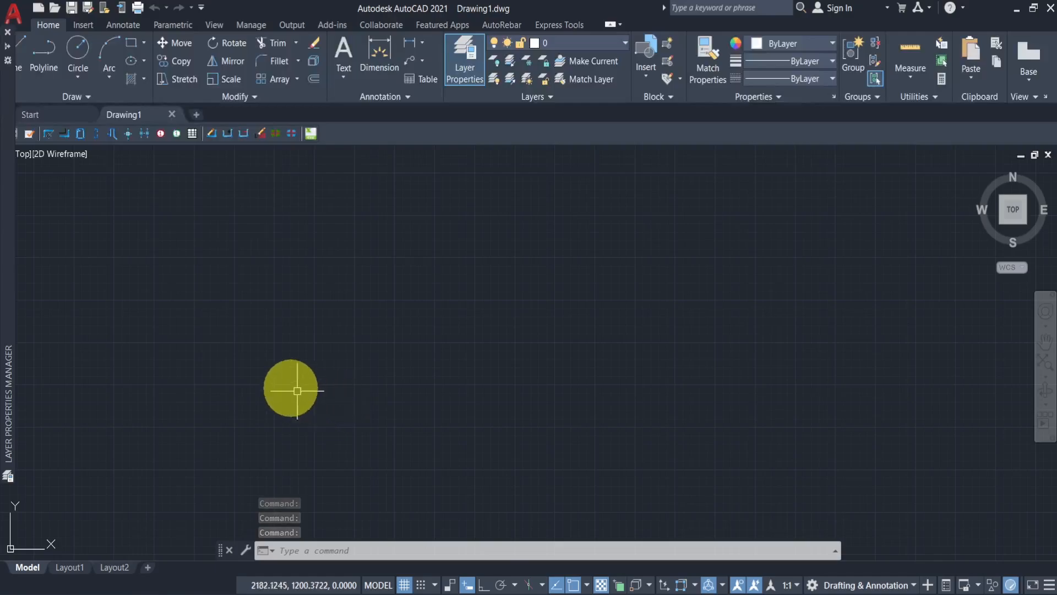
pyautogui.click(12, 49)
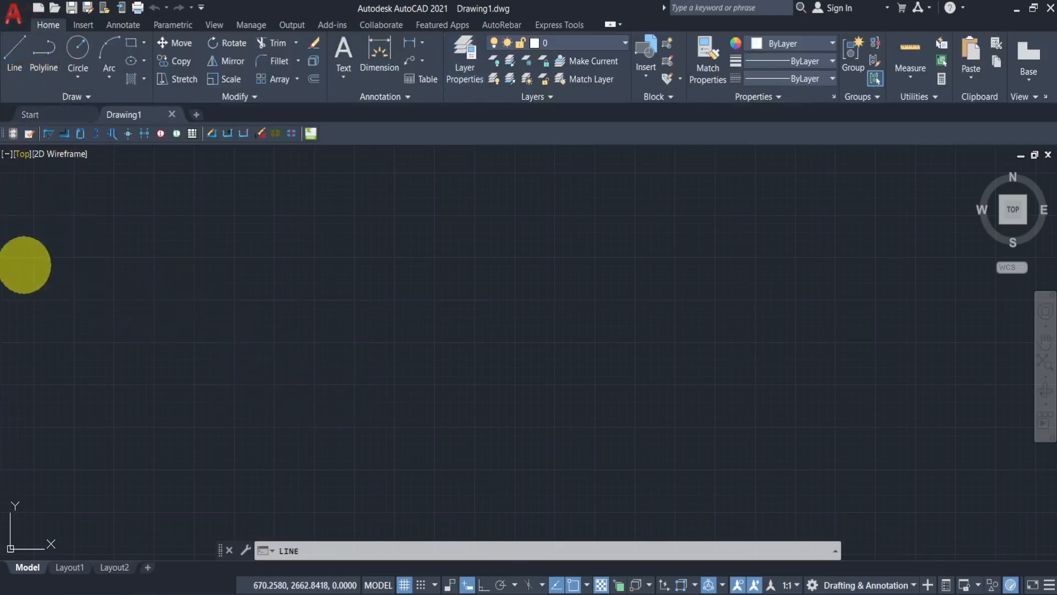
pyautogui.click(123, 307)
pyautogui.press('Escape')
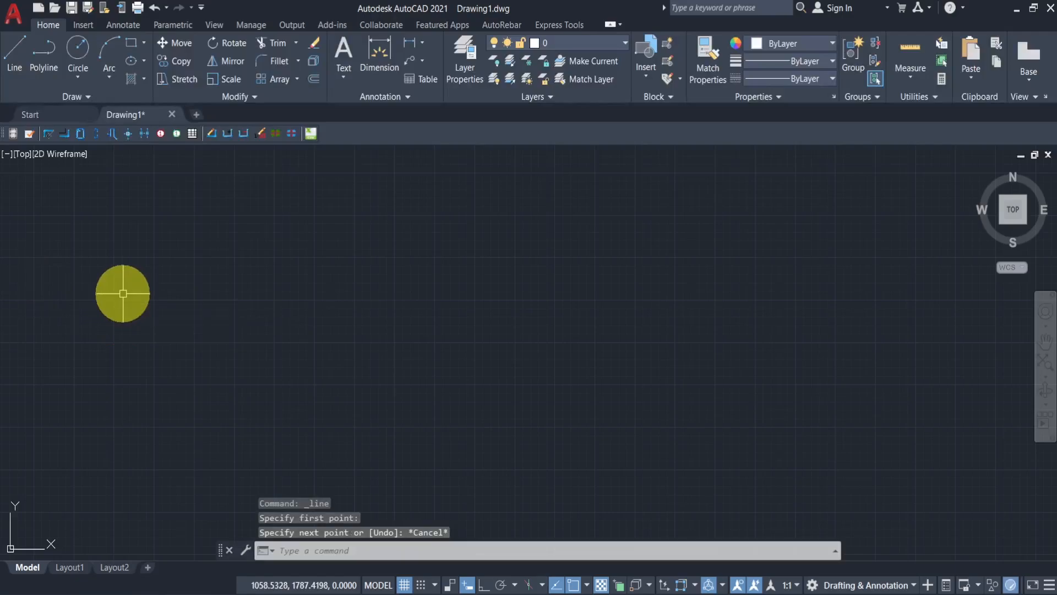
# - Browse the submenus of the application menu to review the file, export, publish and print options
pyautogui.click(15, 22)
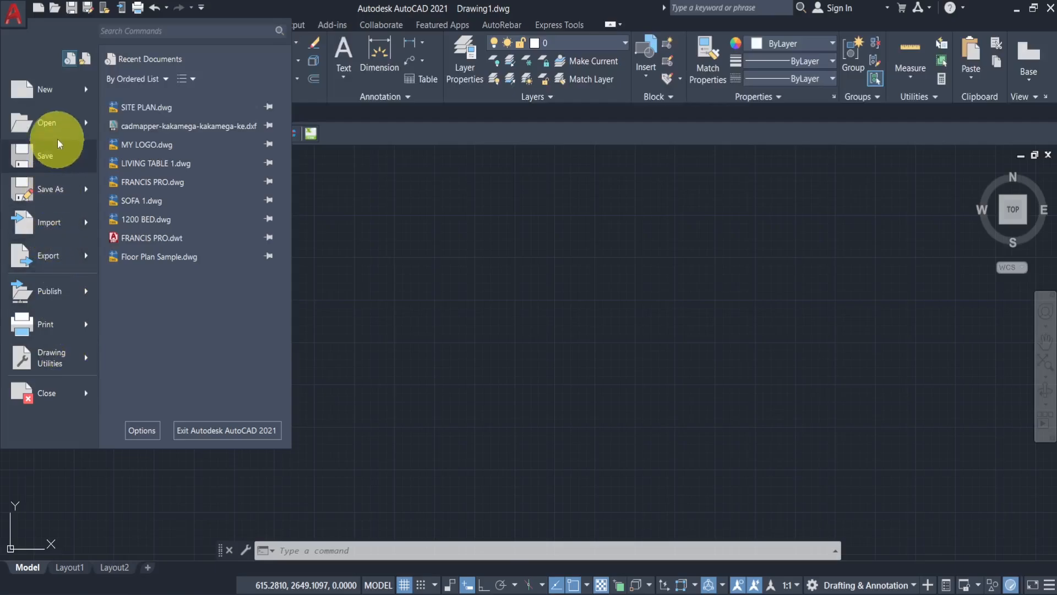
pyautogui.click(83, 298)
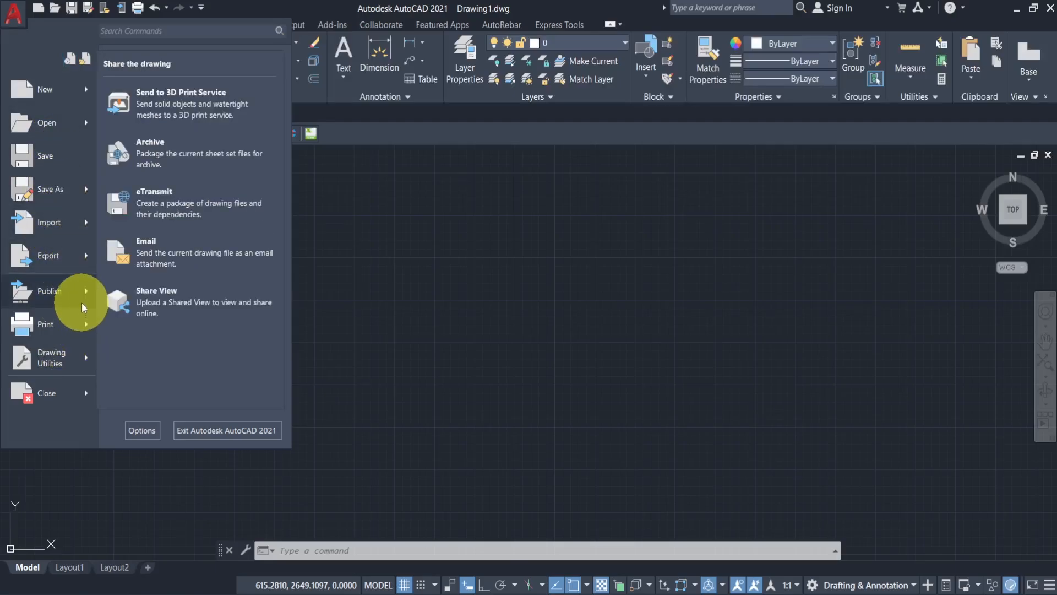
pyautogui.moveTo(57, 97)
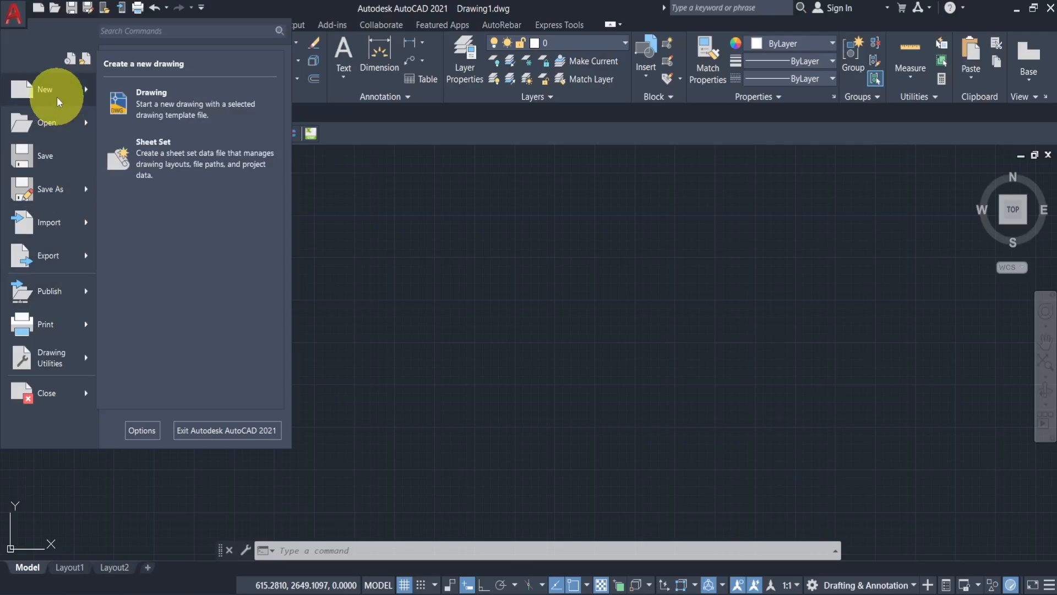
pyautogui.moveTo(78, 127)
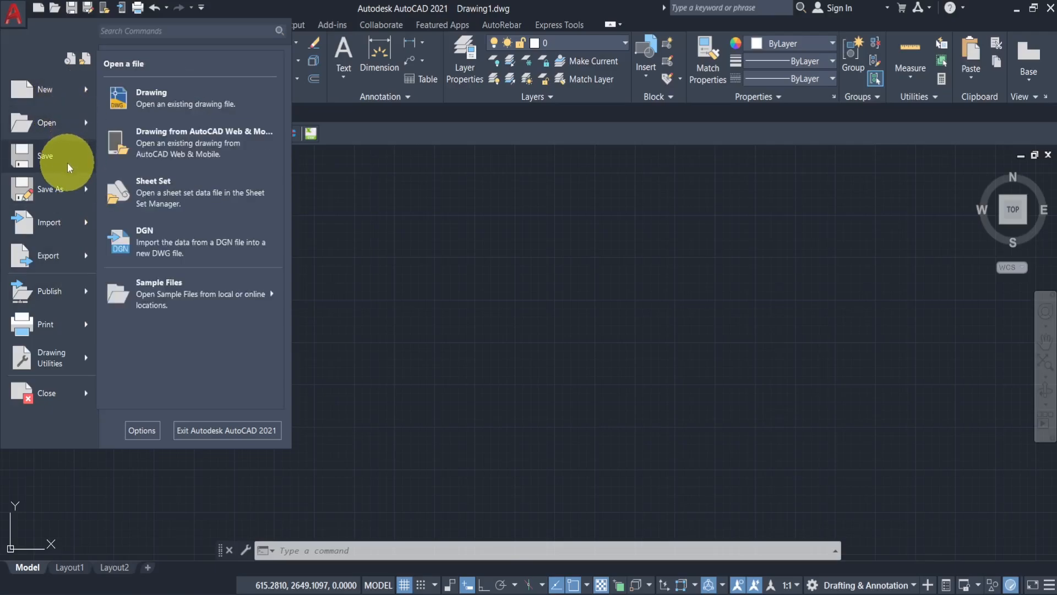
pyautogui.moveTo(67, 162)
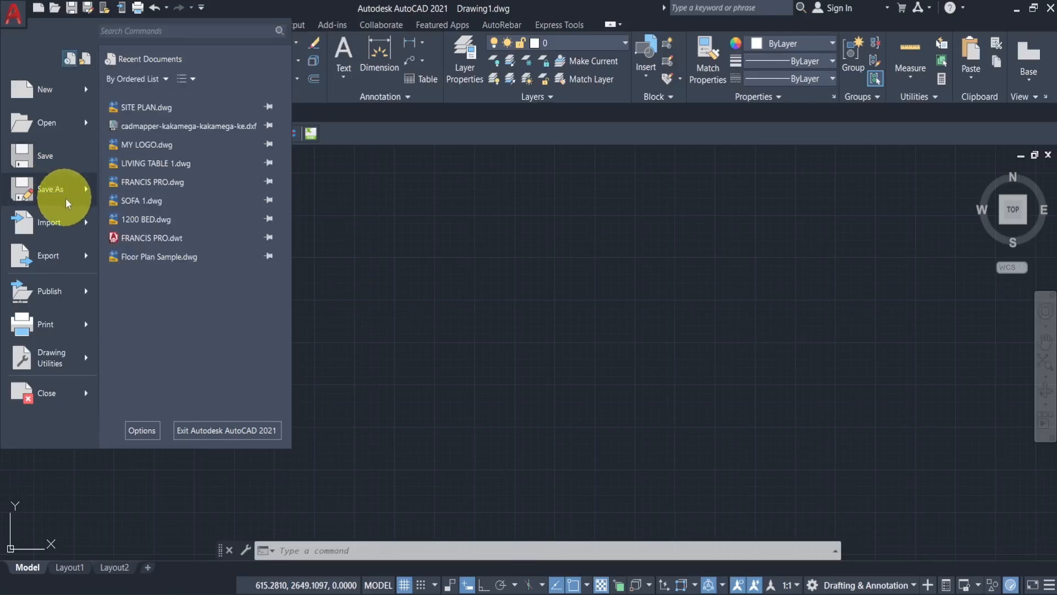
pyautogui.click(87, 189)
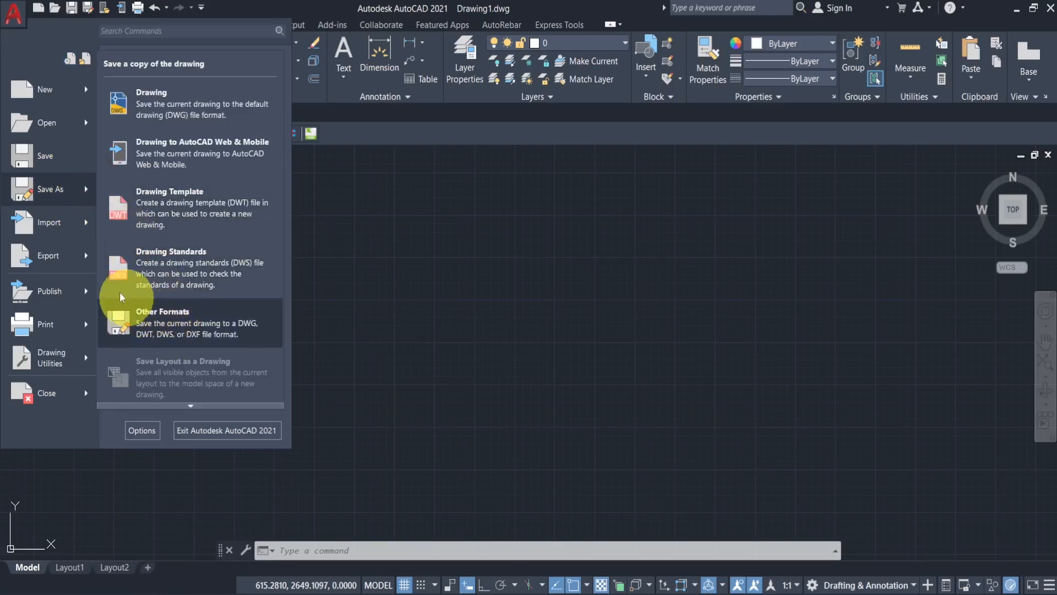
pyautogui.click(86, 223)
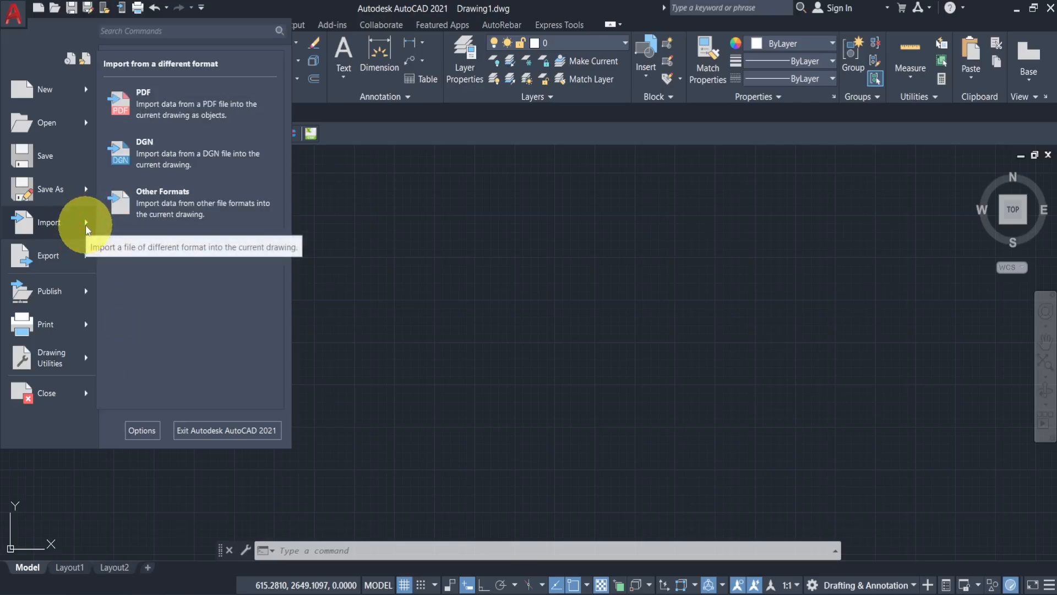
pyautogui.click(84, 258)
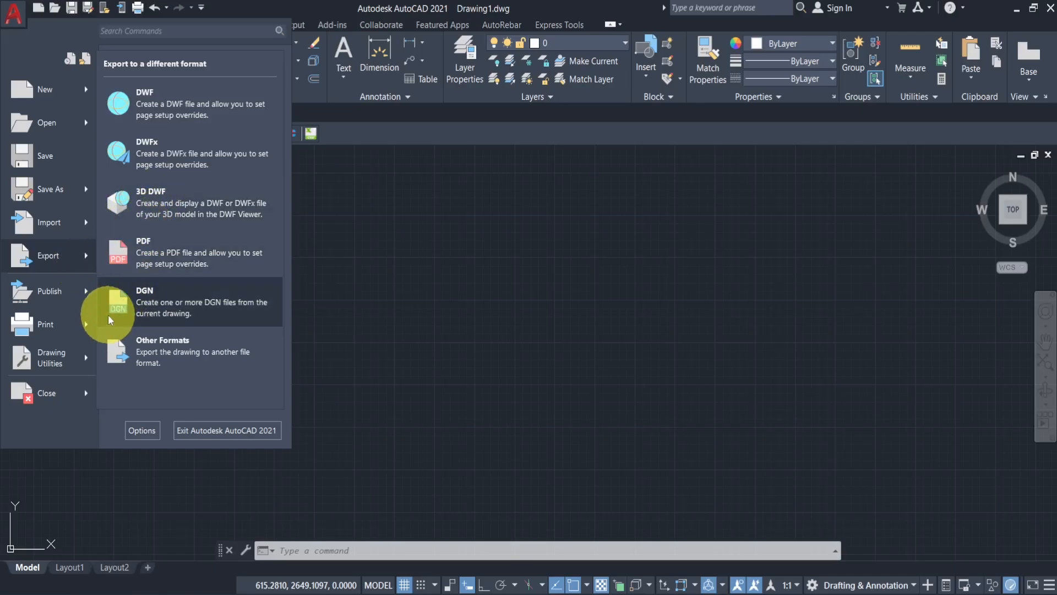
pyautogui.click(90, 300)
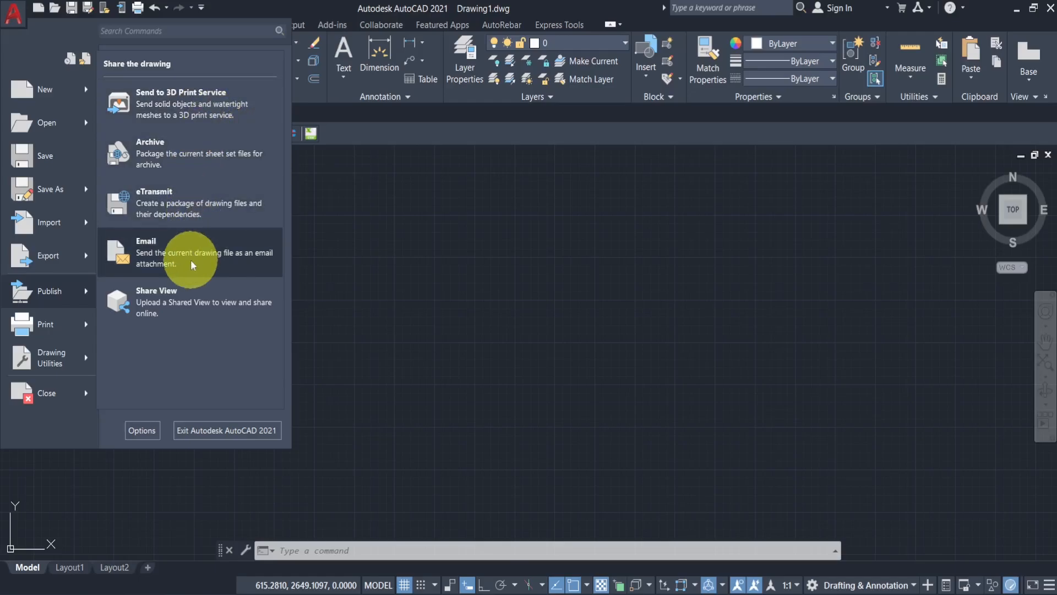
pyautogui.click(89, 326)
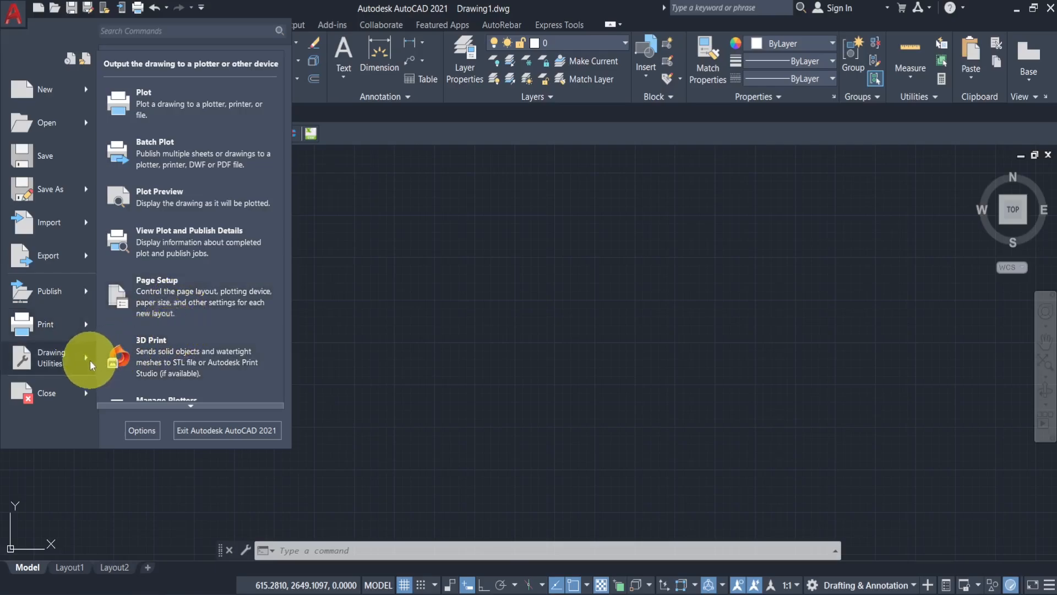
pyautogui.moveTo(90, 360)
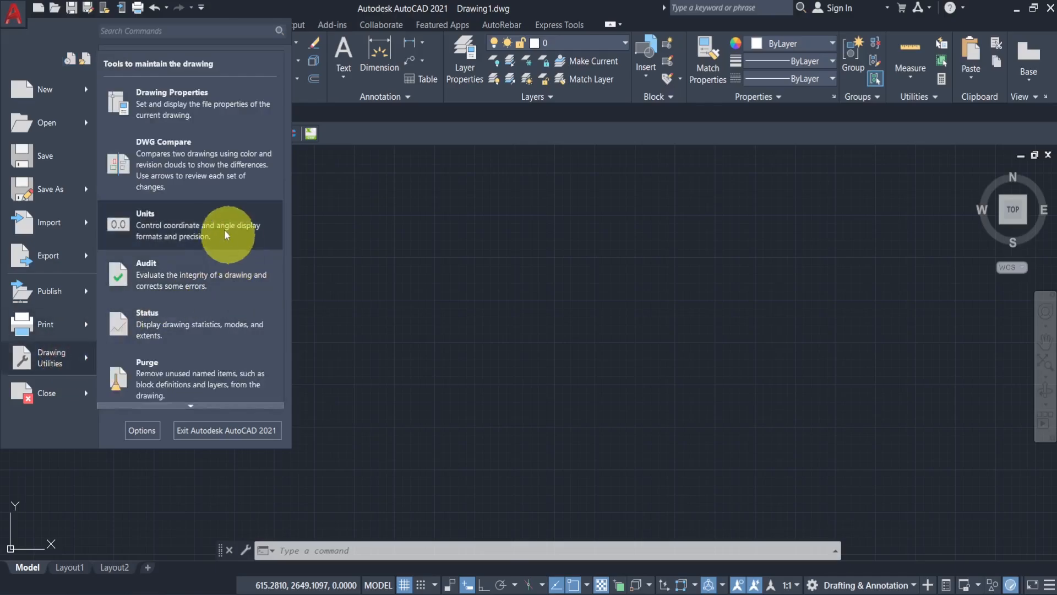
# - Open Drawing Units and set the length precision to 0.00
pyautogui.click(202, 228)
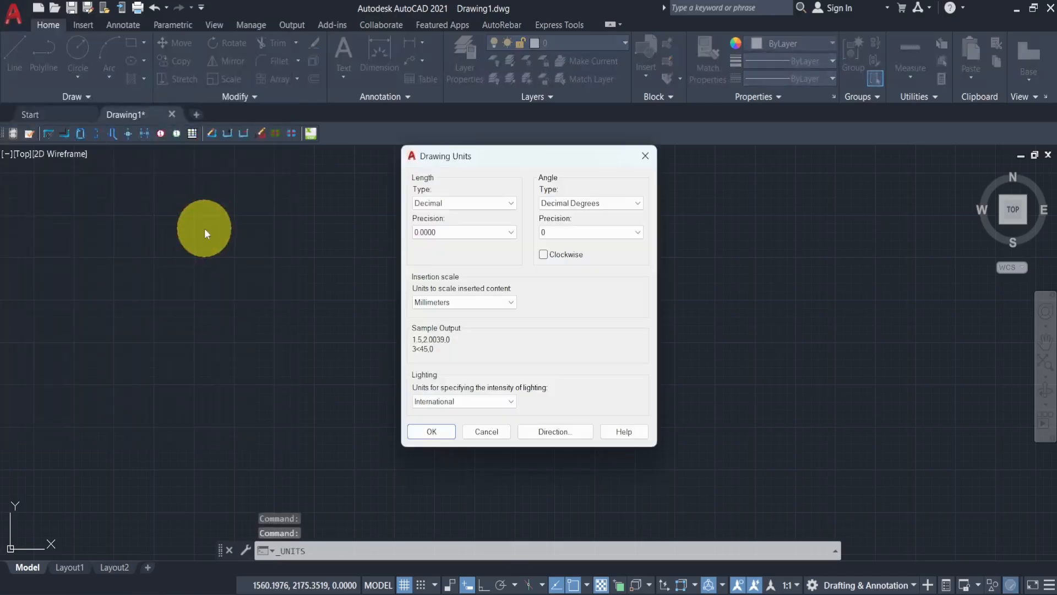
pyautogui.moveTo(483, 303)
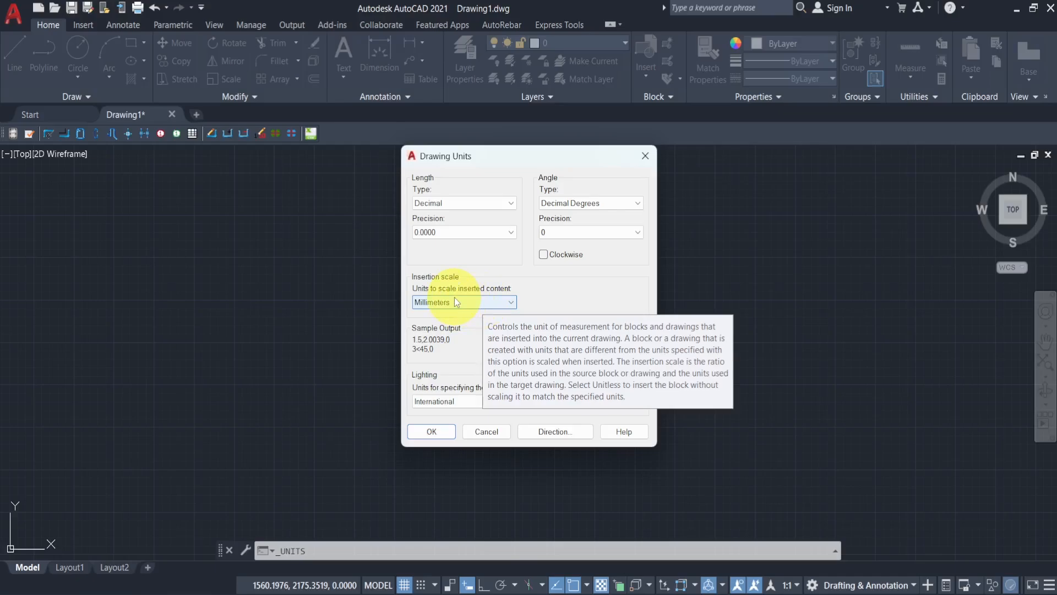
pyautogui.click(441, 233)
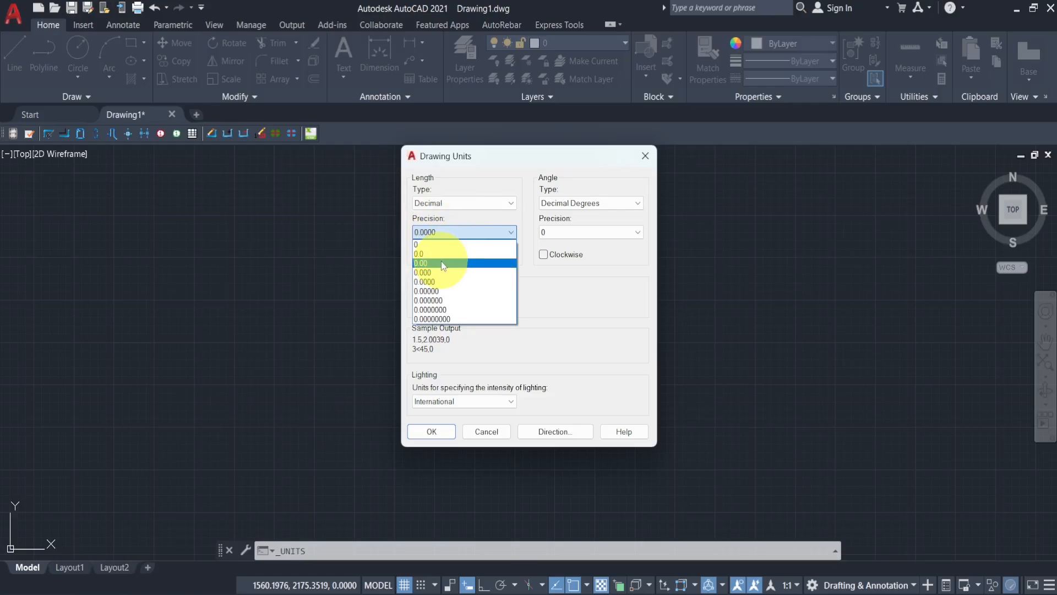
pyautogui.click(444, 263)
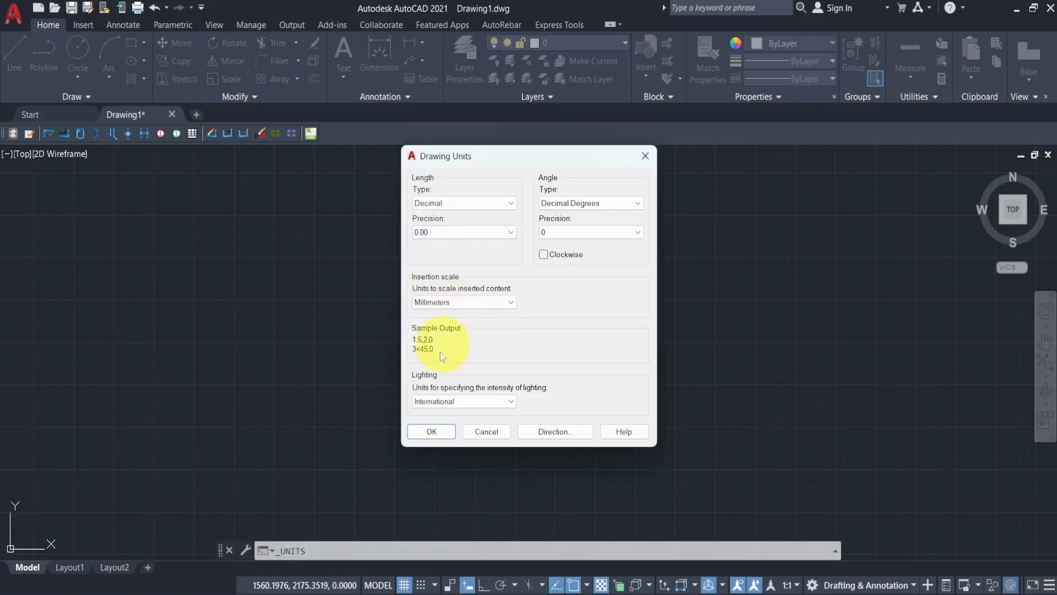
pyautogui.click(433, 432)
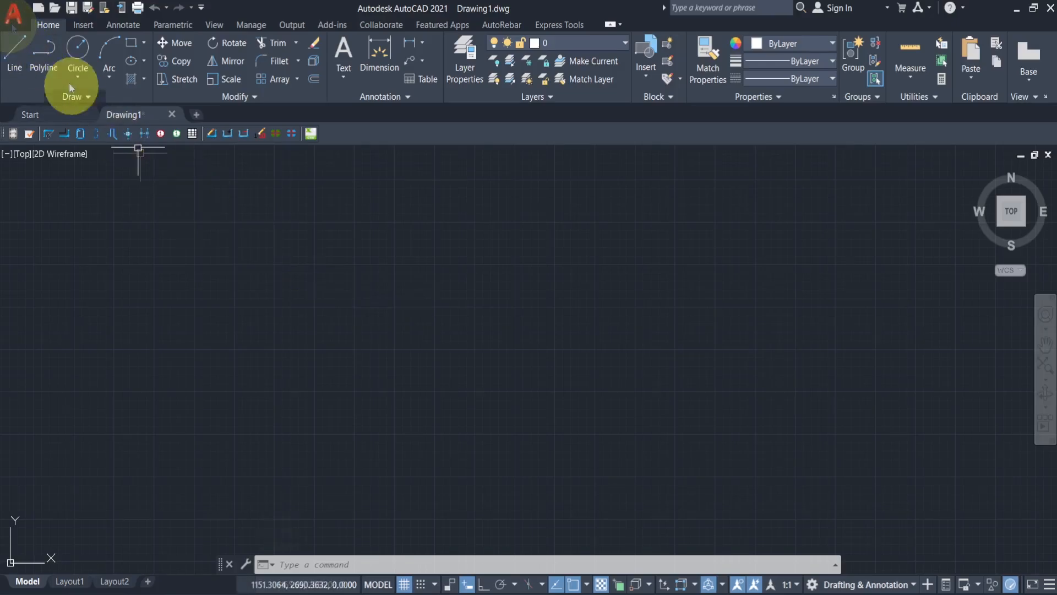
# - Adjust the pickbox size slider in the Options selection settings and apply the change
pyautogui.click(21, 20)
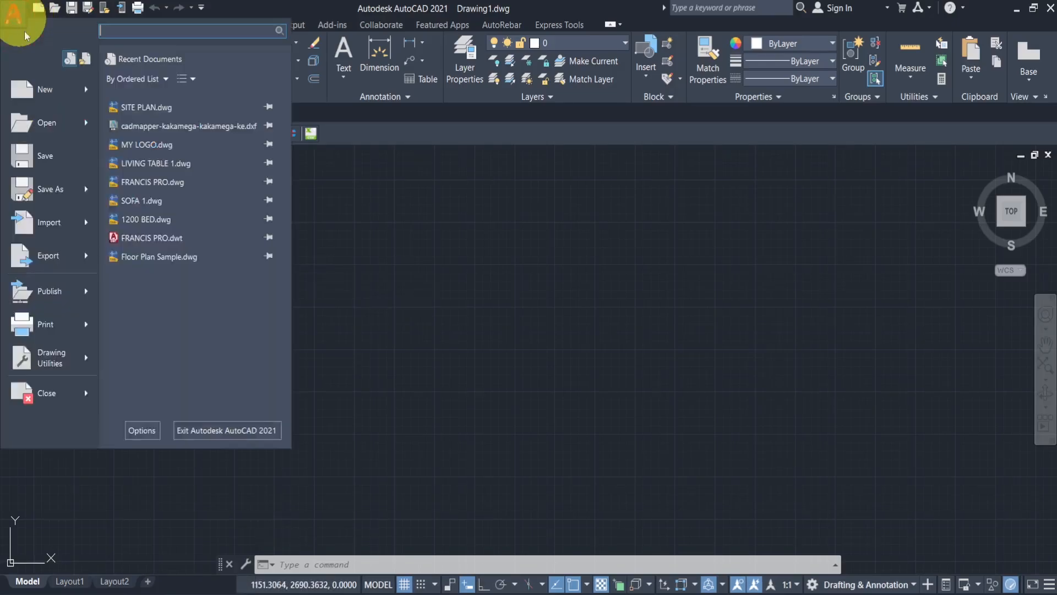
pyautogui.click(145, 432)
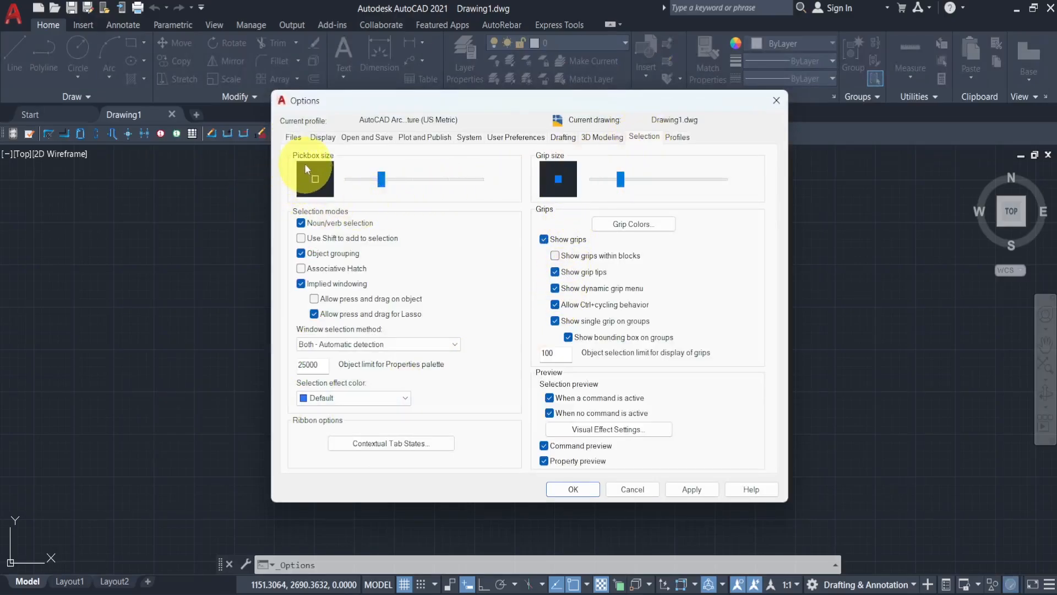
pyautogui.moveTo(375, 183)
pyautogui.mouseDown()
pyautogui.moveTo(356, 181)
pyautogui.moveTo(381, 182)
pyautogui.mouseUp()
pyautogui.click(363, 183)
pyautogui.click(364, 183)
pyautogui.click(688, 489)
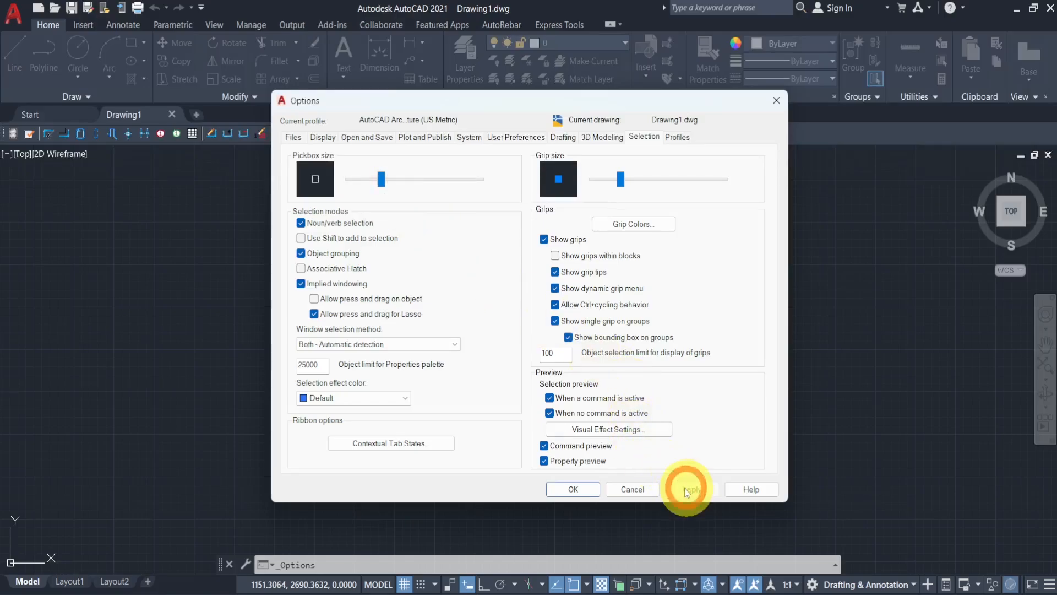
pyautogui.click(575, 489)
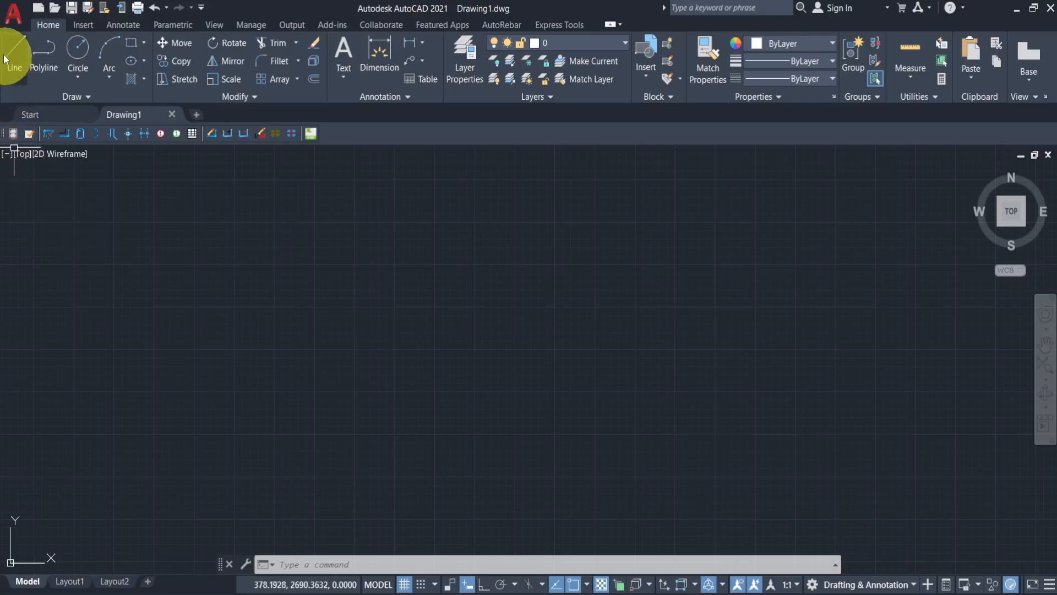
pyautogui.click(328, 563)
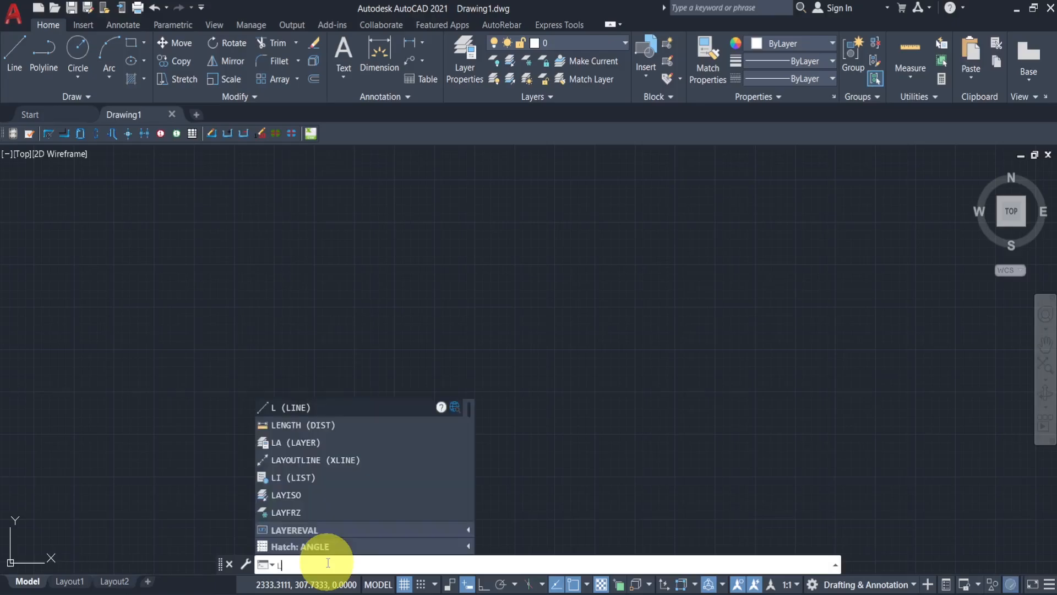
pyautogui.write('INE')
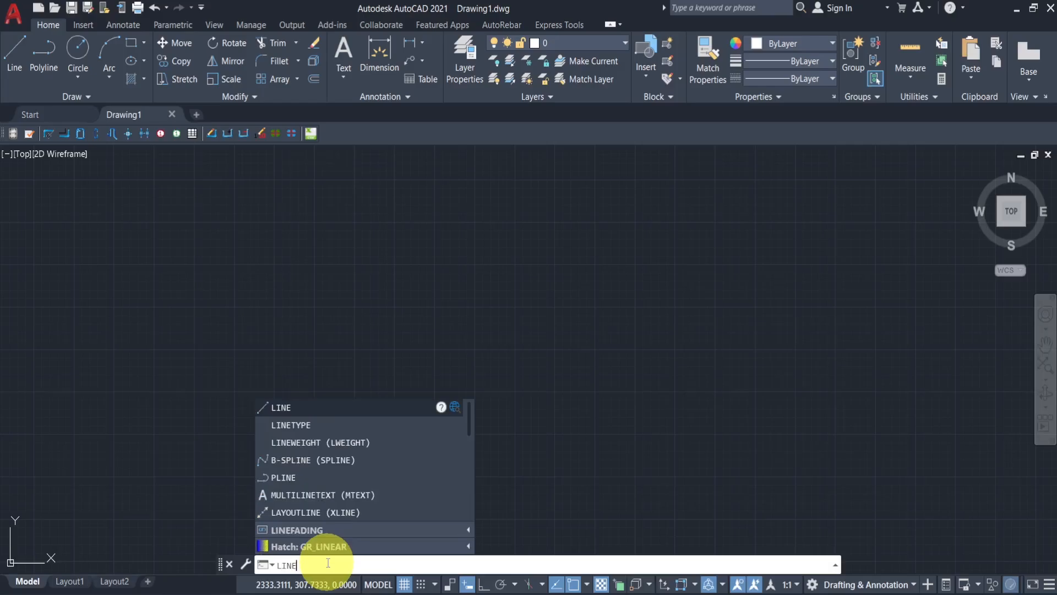
pyautogui.click(294, 414)
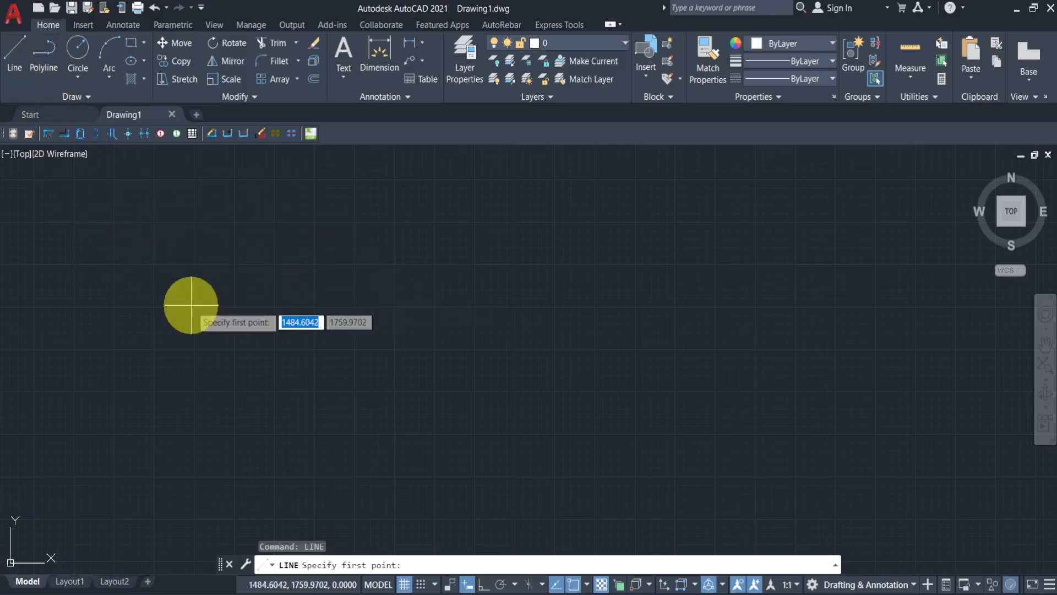
pyautogui.press('Escape')
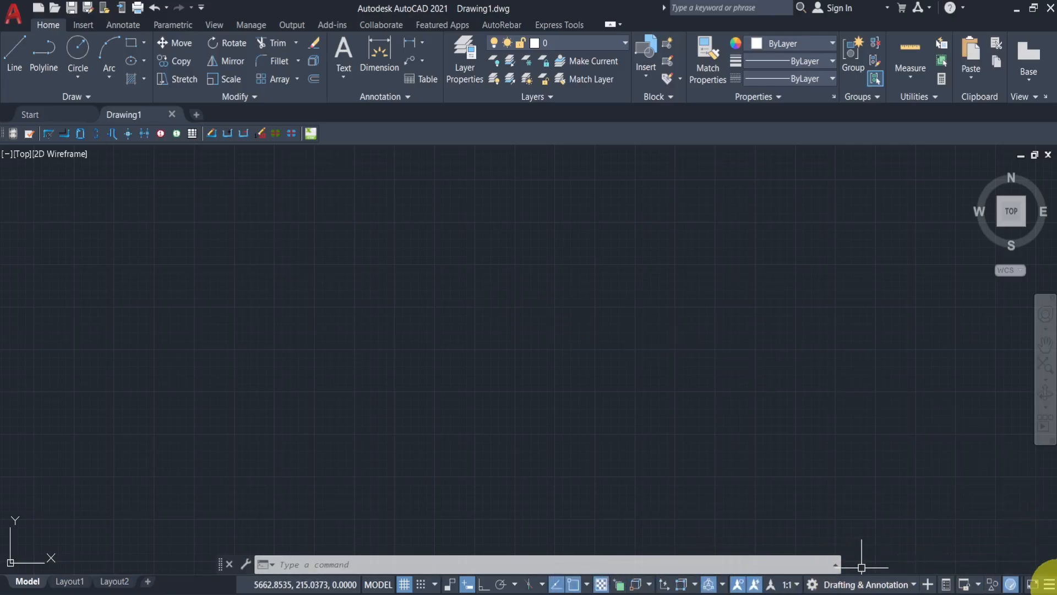
# - Add the LineWeight toggle to the status bar through the status bar customization list
pyautogui.click(1049, 585)
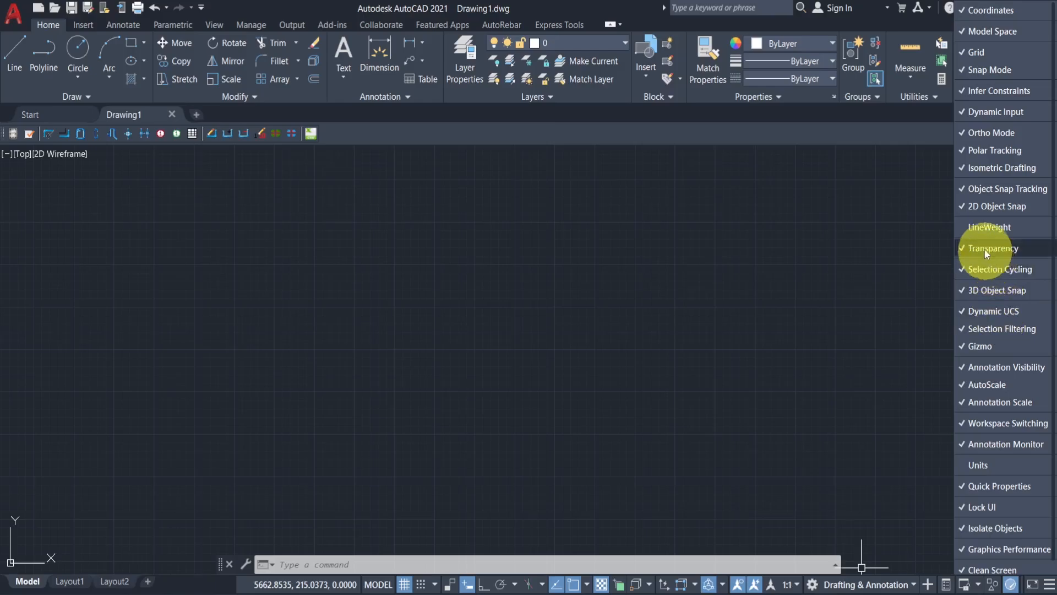
pyautogui.click(982, 230)
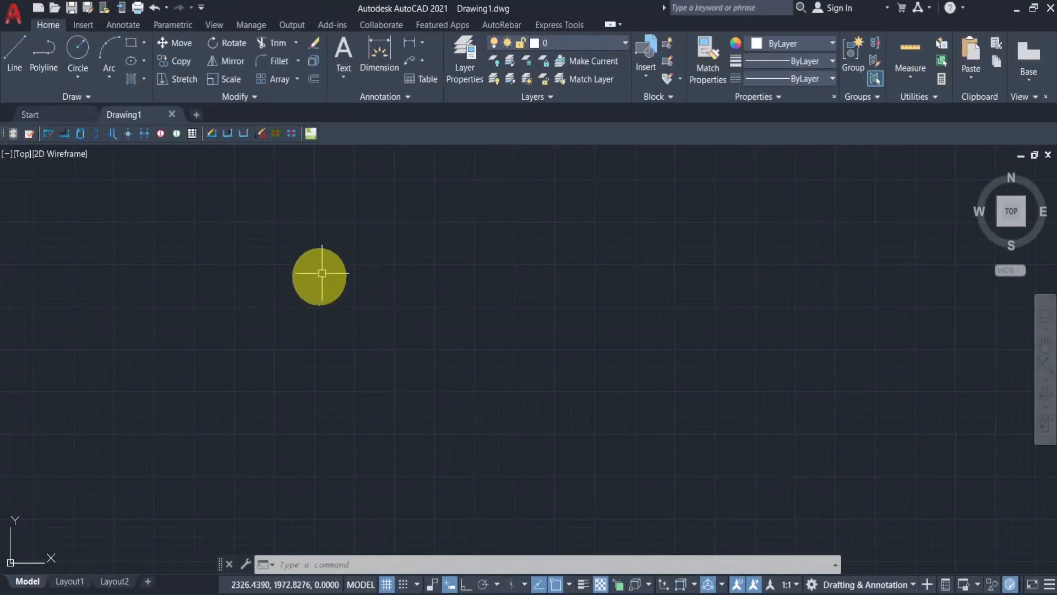
# - Turn off the drawing grid display
pyautogui.moveTo(380, 591)
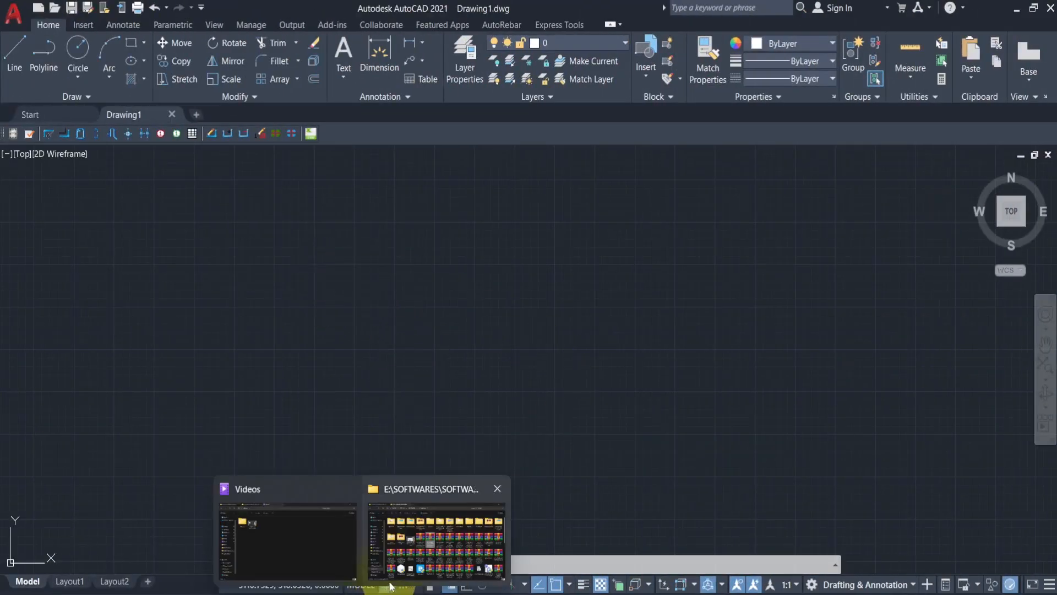
pyautogui.click(393, 583)
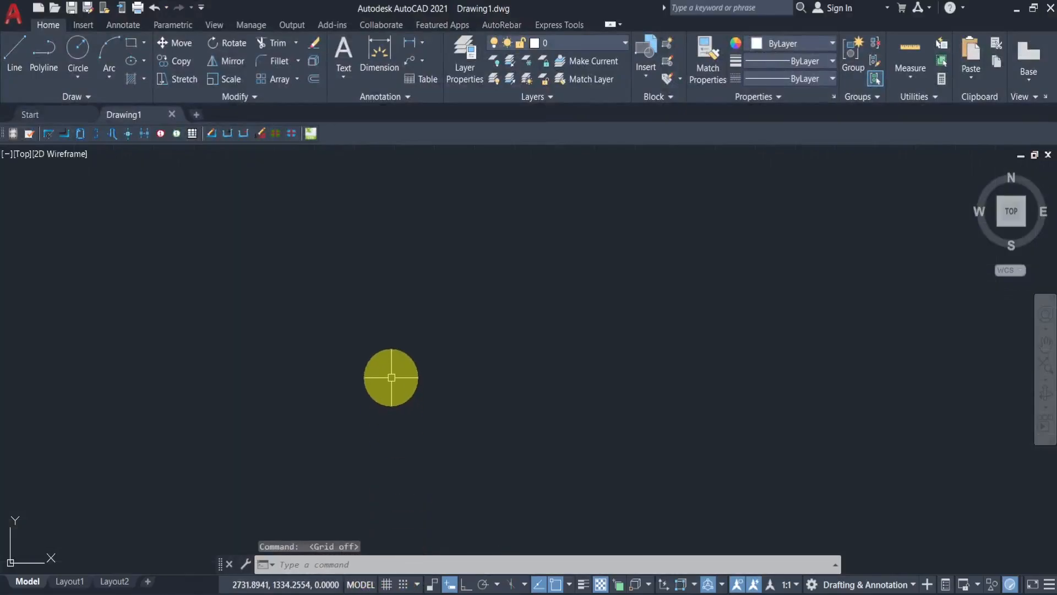
pyautogui.click(391, 584)
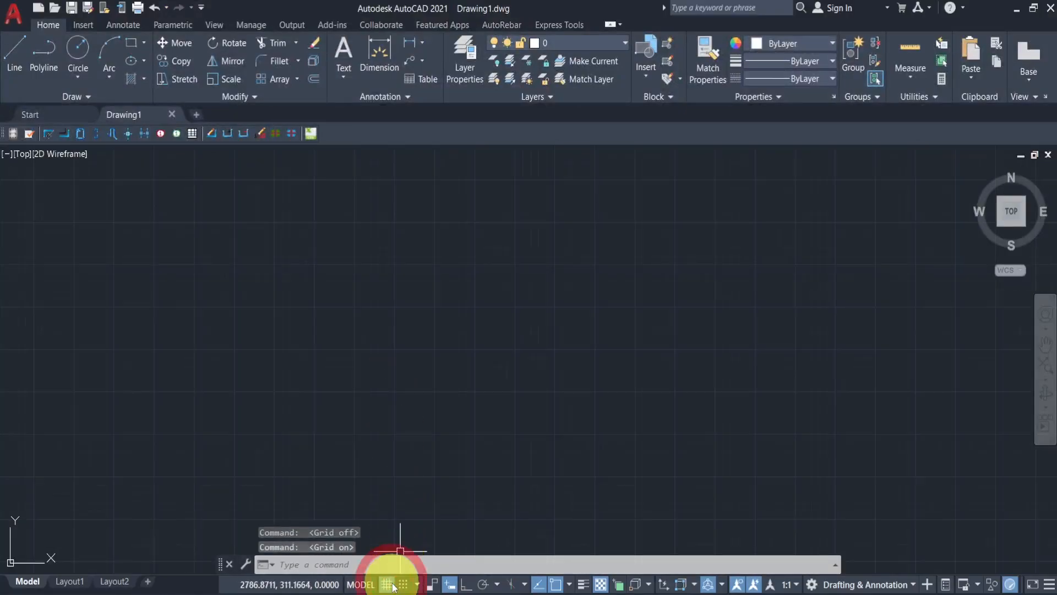
pyautogui.click(393, 586)
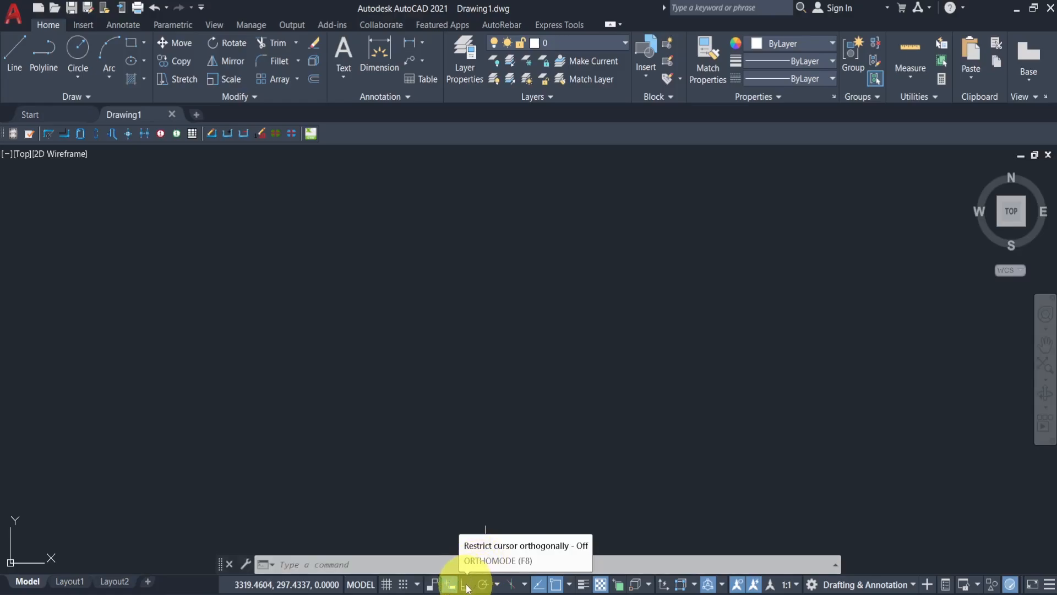
# - Turn on Ortho mode and try it in a Line command that is cancelled
pyautogui.click(467, 586)
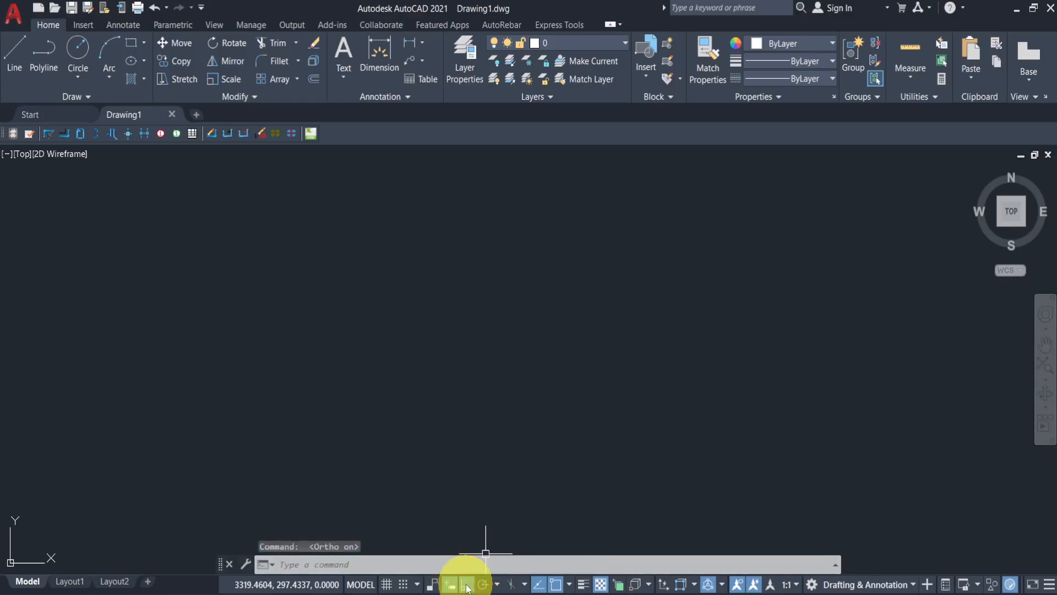
pyautogui.click(15, 59)
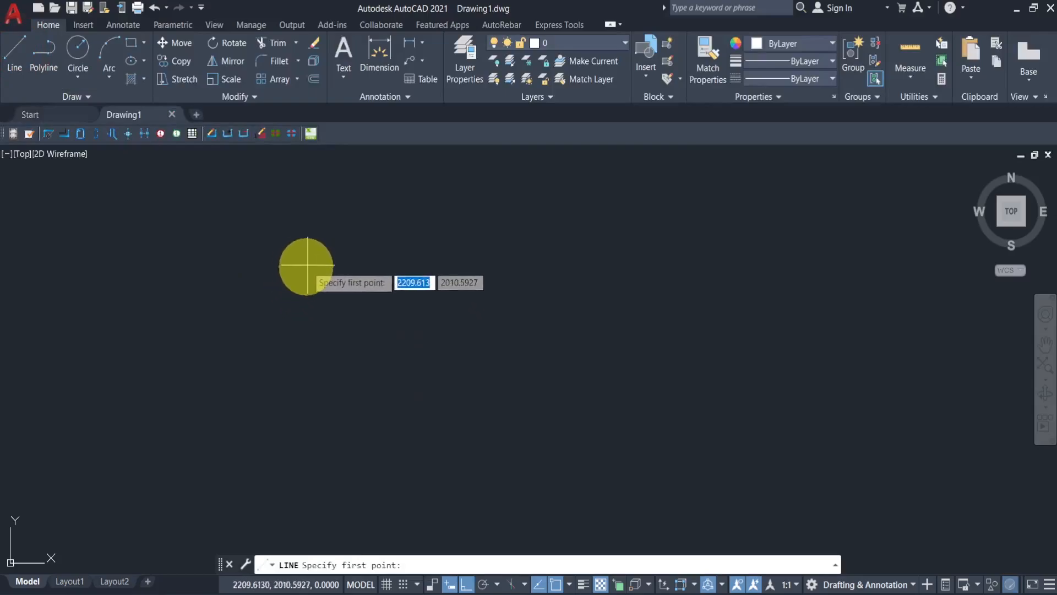
pyautogui.click(306, 254)
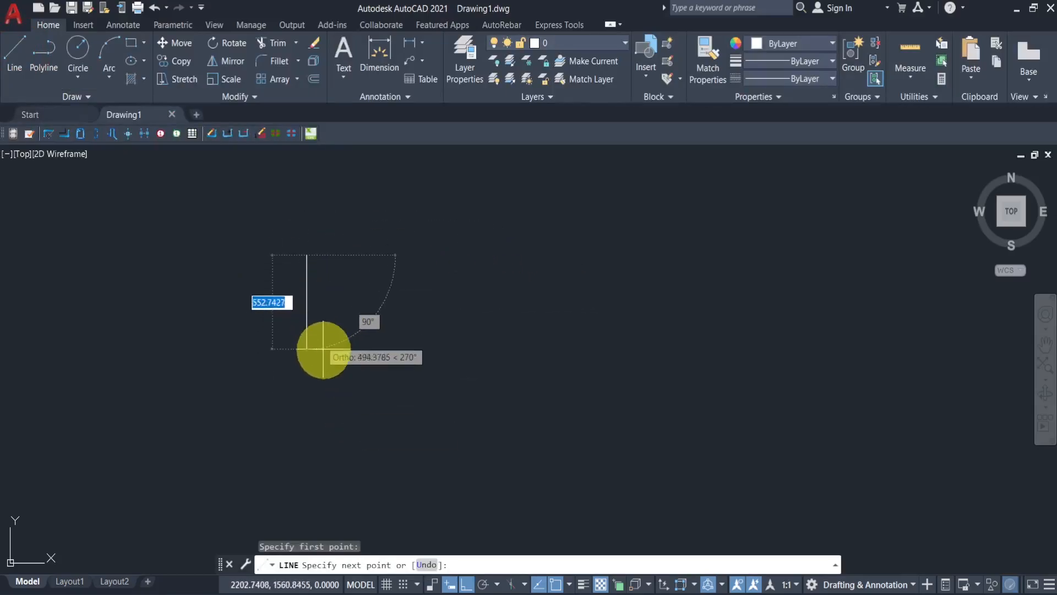
pyautogui.click(467, 584)
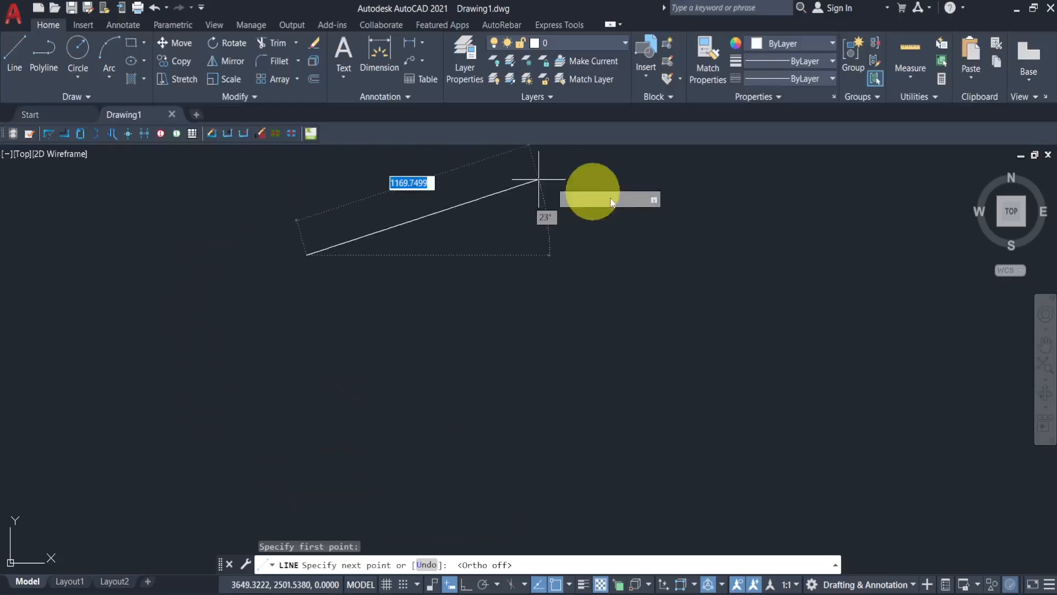
pyautogui.click(468, 586)
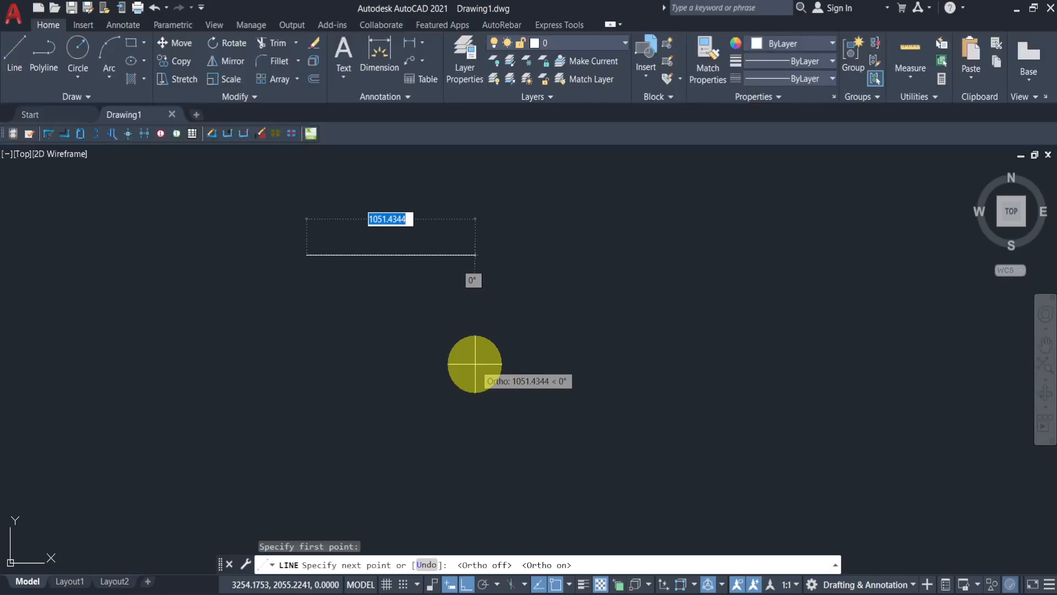
pyautogui.press('Escape')
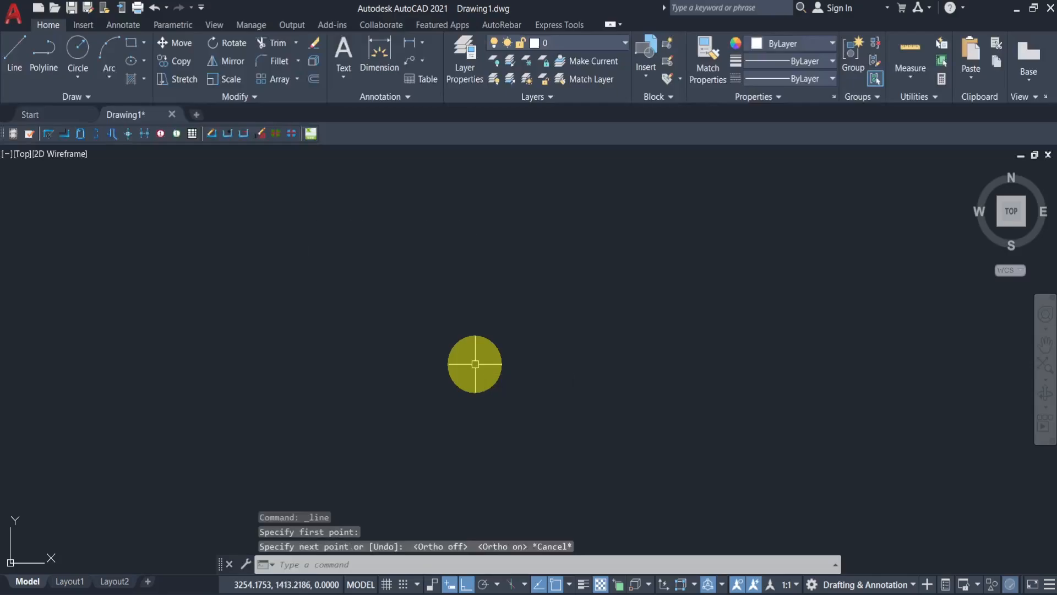
# - Turn on Polar Tracking and set its angle increment to 30, 60, 90, 120
pyautogui.click(485, 585)
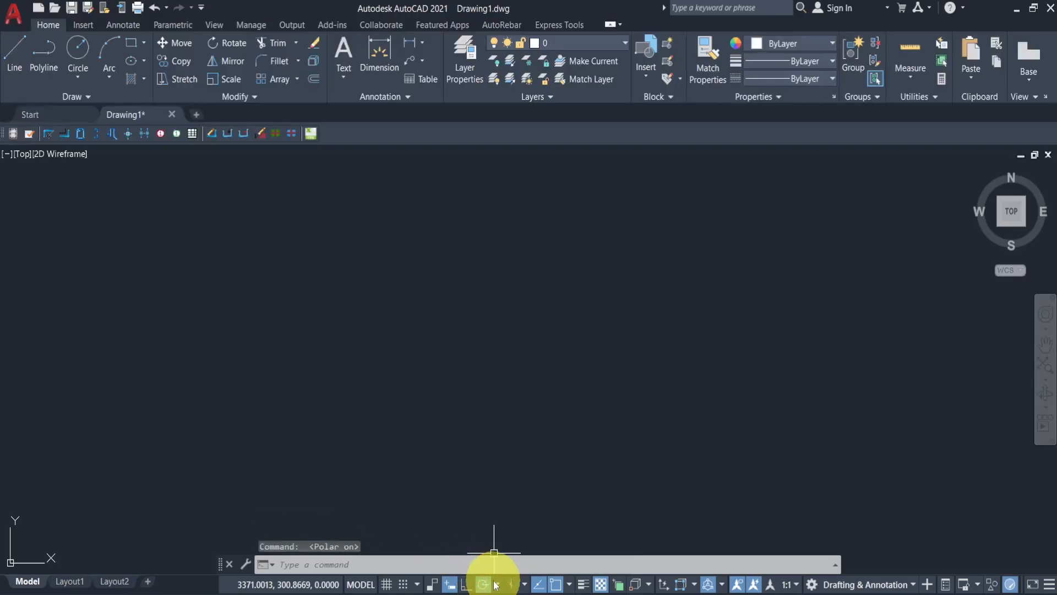
pyautogui.click(498, 587)
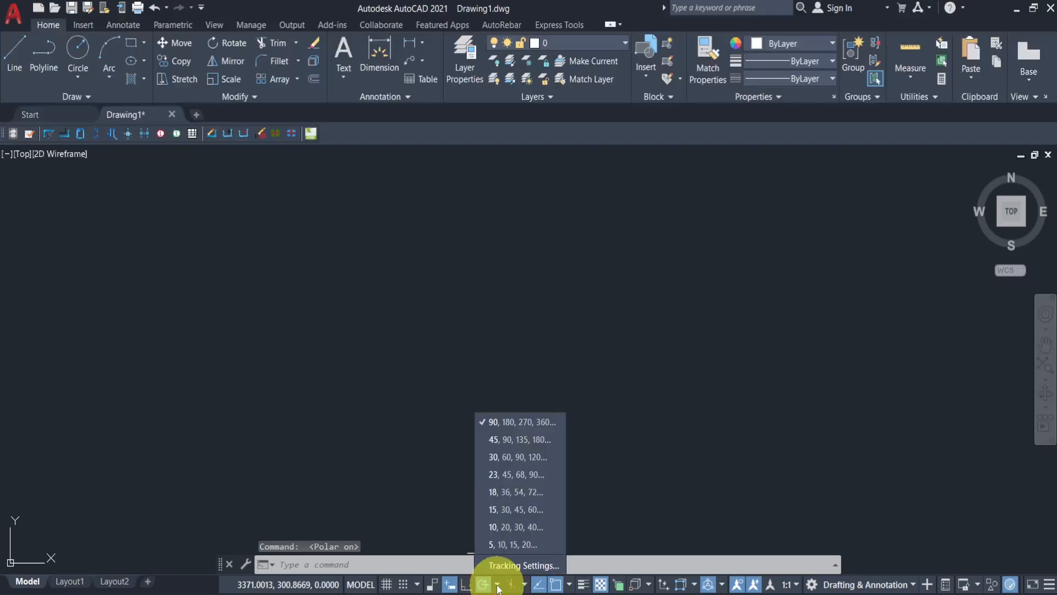
pyautogui.click(500, 462)
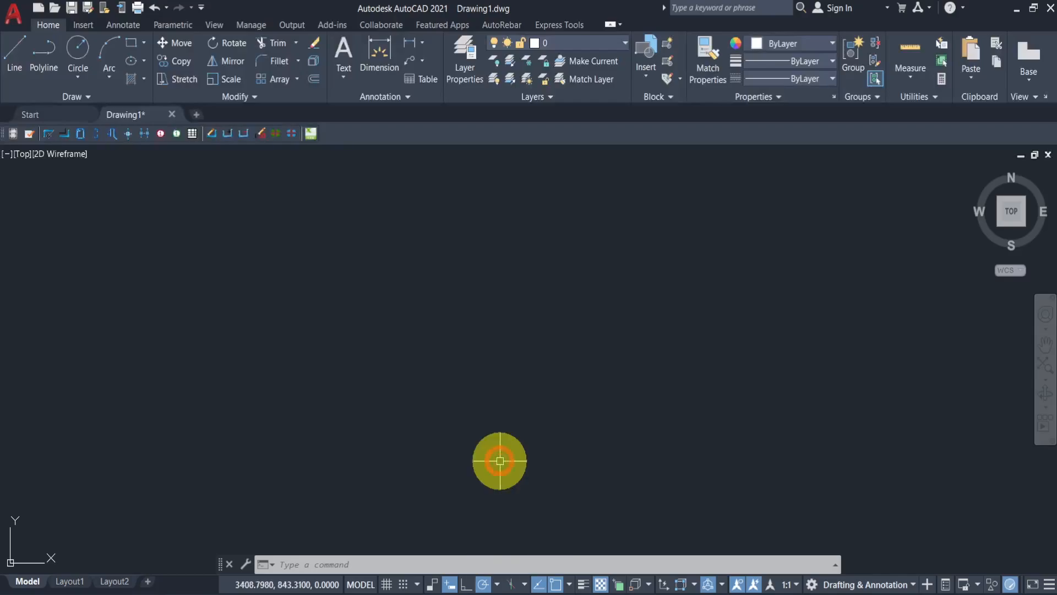
pyautogui.click(15, 57)
pyautogui.click(362, 391)
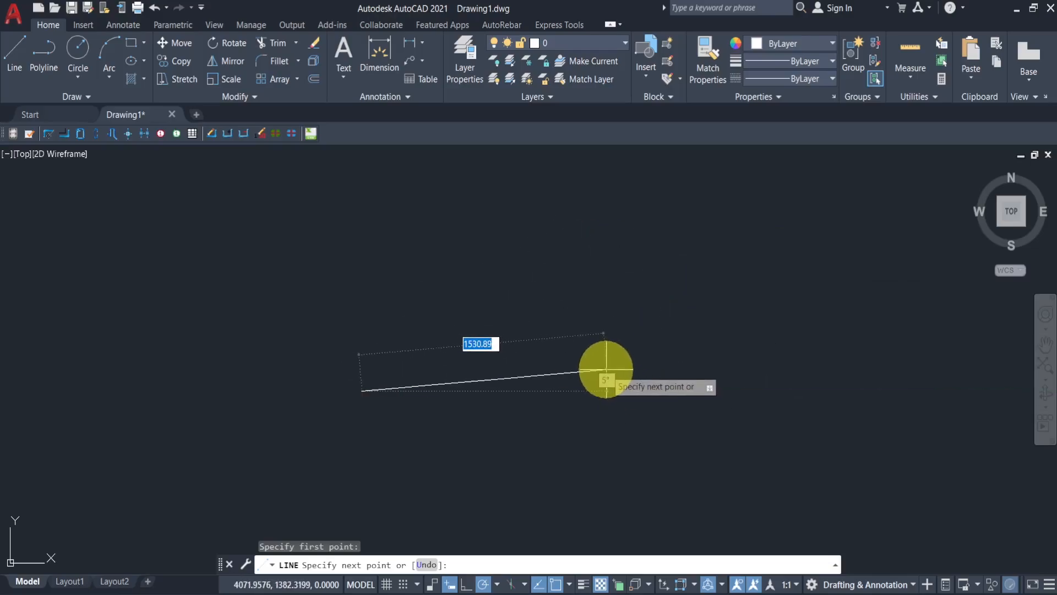
pyautogui.press('Escape')
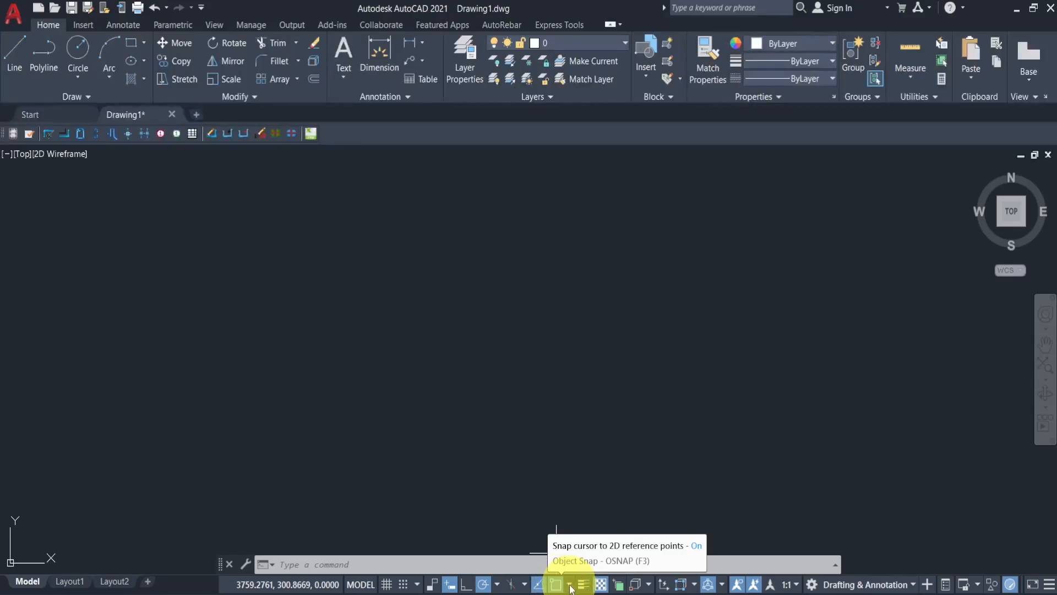
# - Open Drafting Settings and review the Object Snap and Dynamic Input options
pyautogui.click(571, 585)
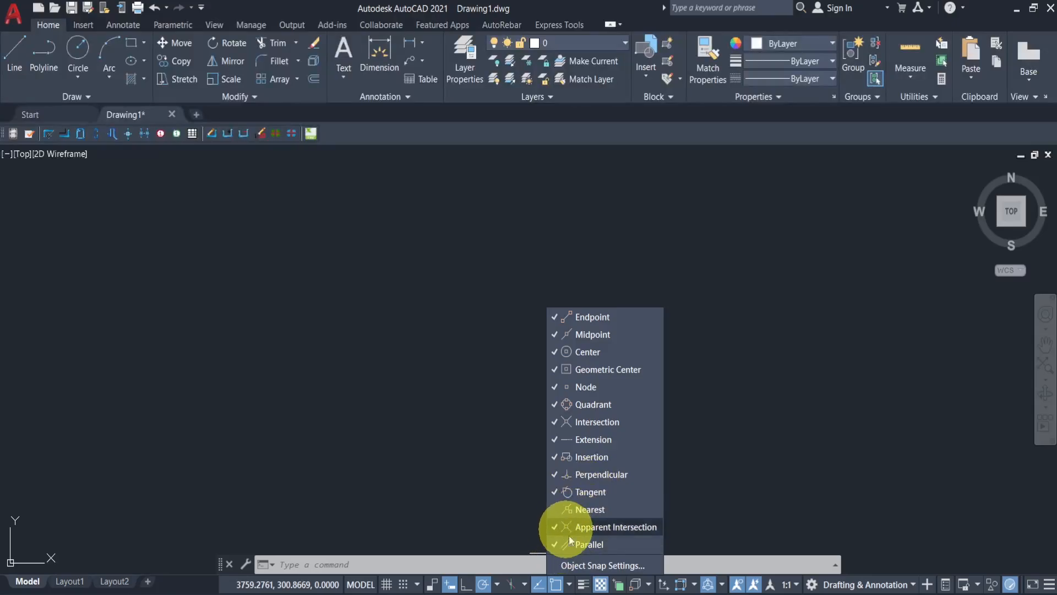
pyautogui.click(581, 565)
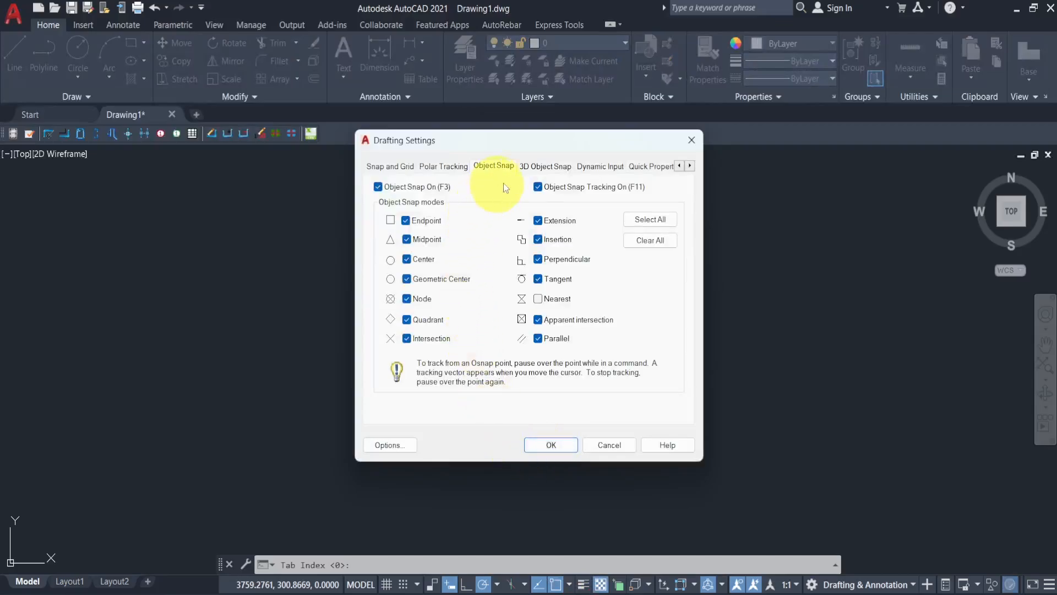
pyautogui.click(600, 167)
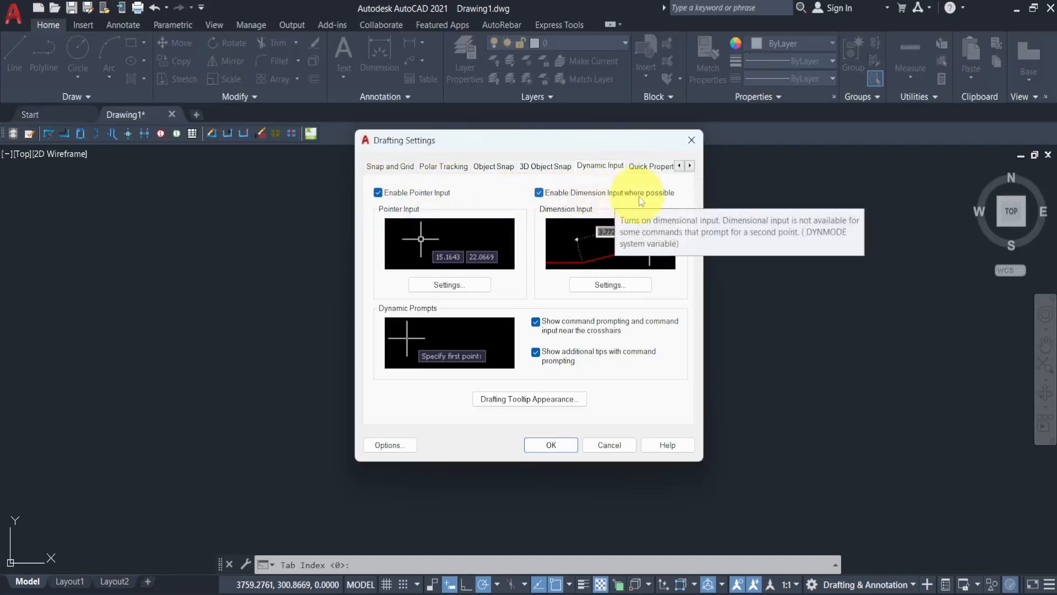
pyautogui.click(551, 443)
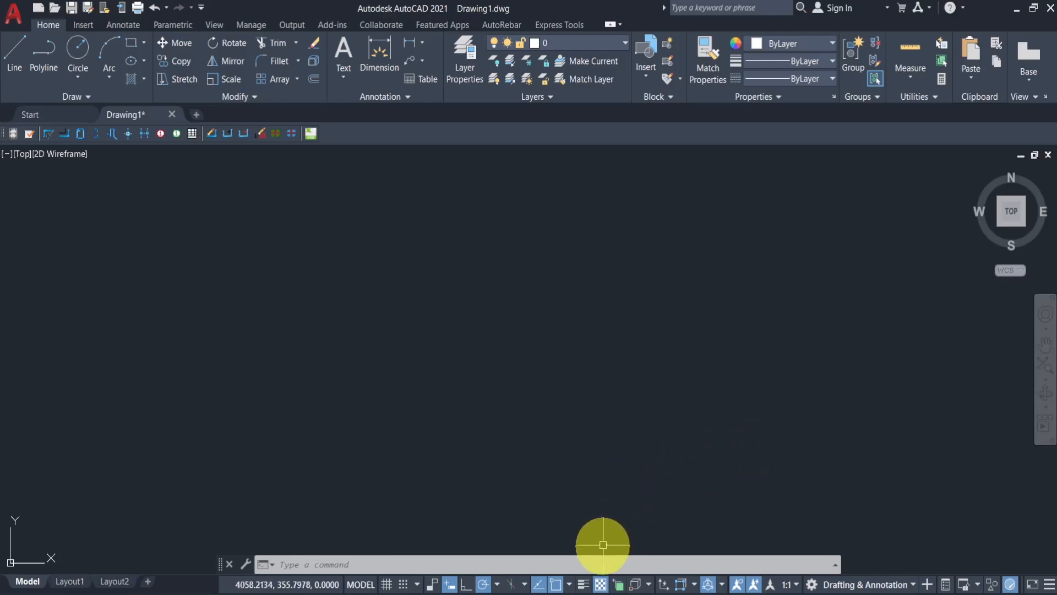
# - Turn on lineweight display and review the annotation scale and workspace lists without changing them
pyautogui.click(587, 588)
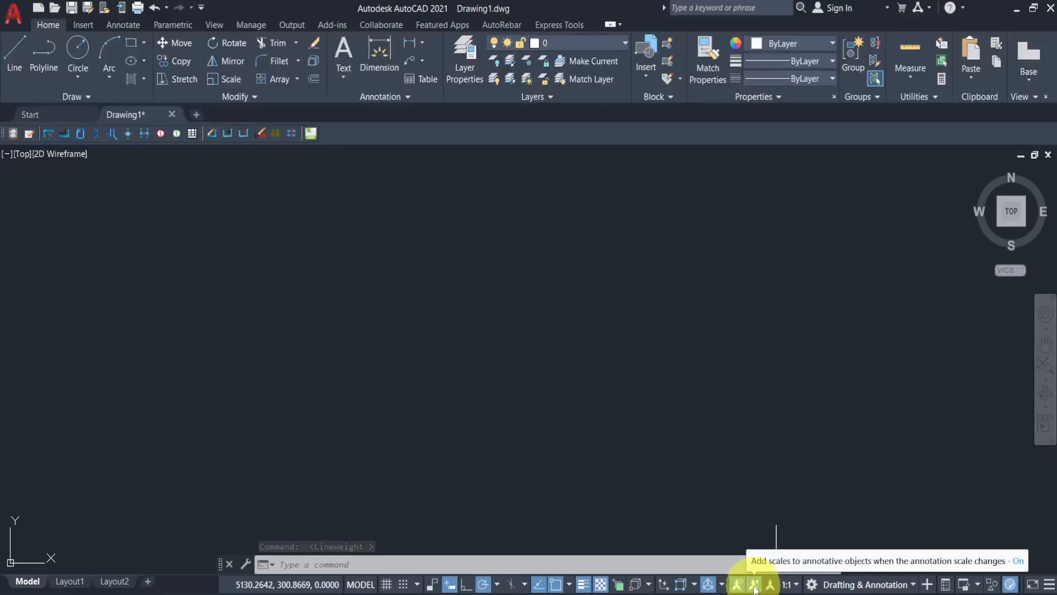
pyautogui.click(788, 585)
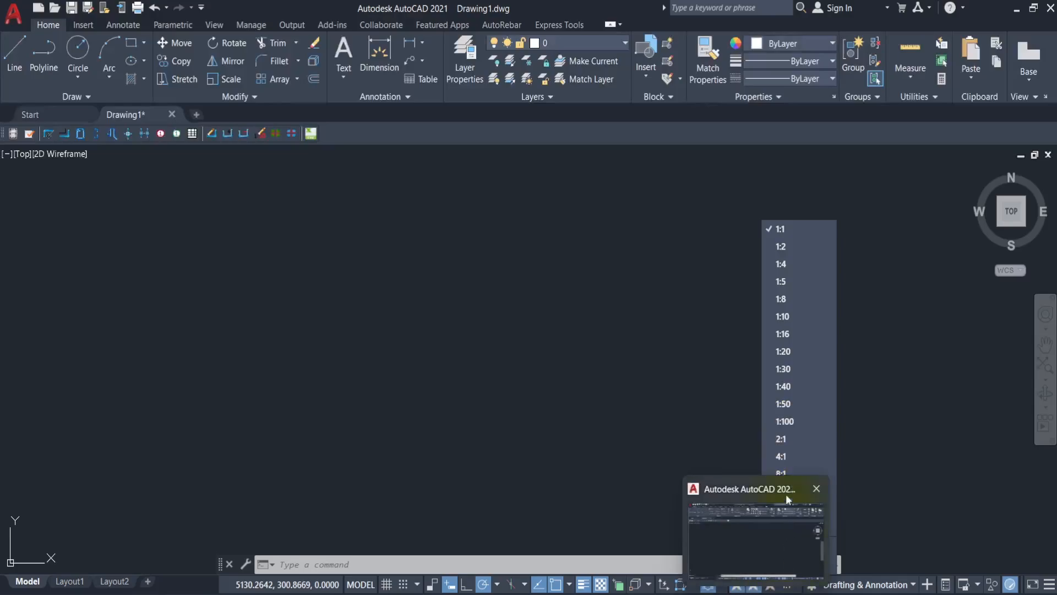
pyautogui.click(863, 418)
pyautogui.moveTo(864, 415)
pyautogui.mouseDown()
pyautogui.moveTo(826, 456)
pyautogui.moveTo(877, 478)
pyautogui.mouseUp()
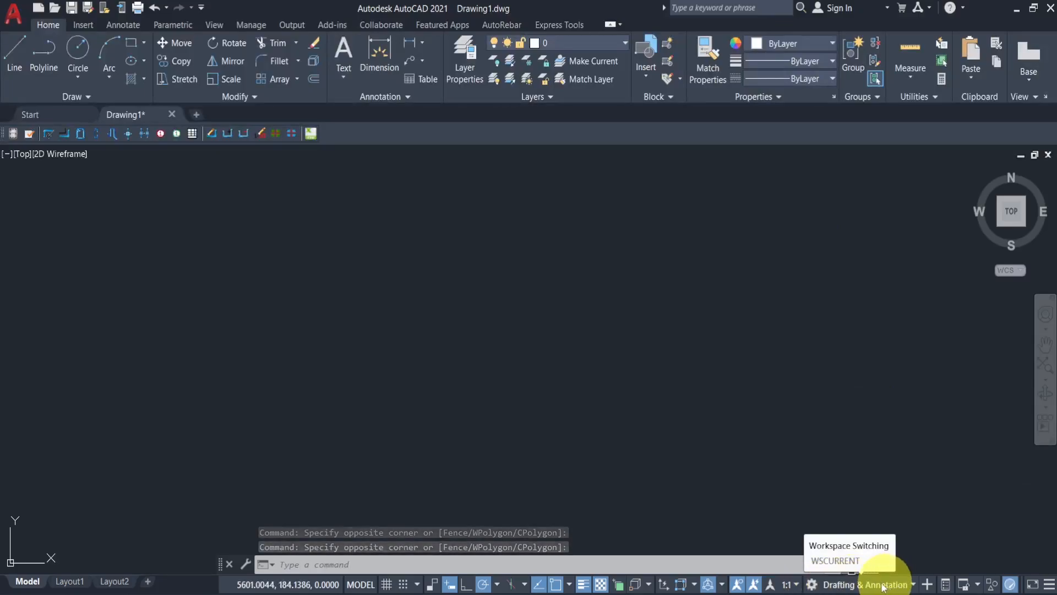
pyautogui.click(813, 586)
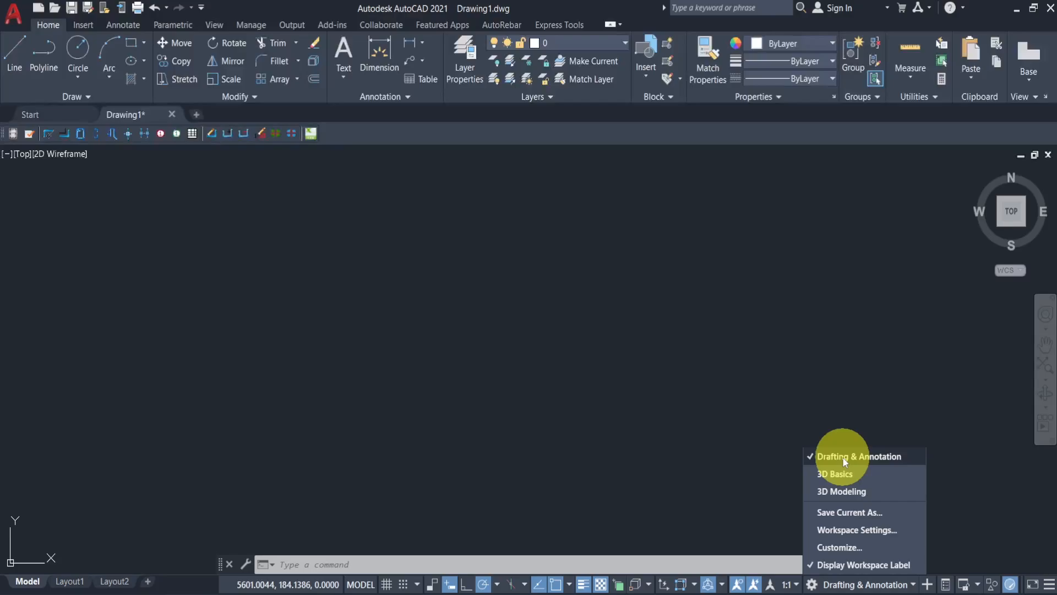
pyautogui.click(417, 281)
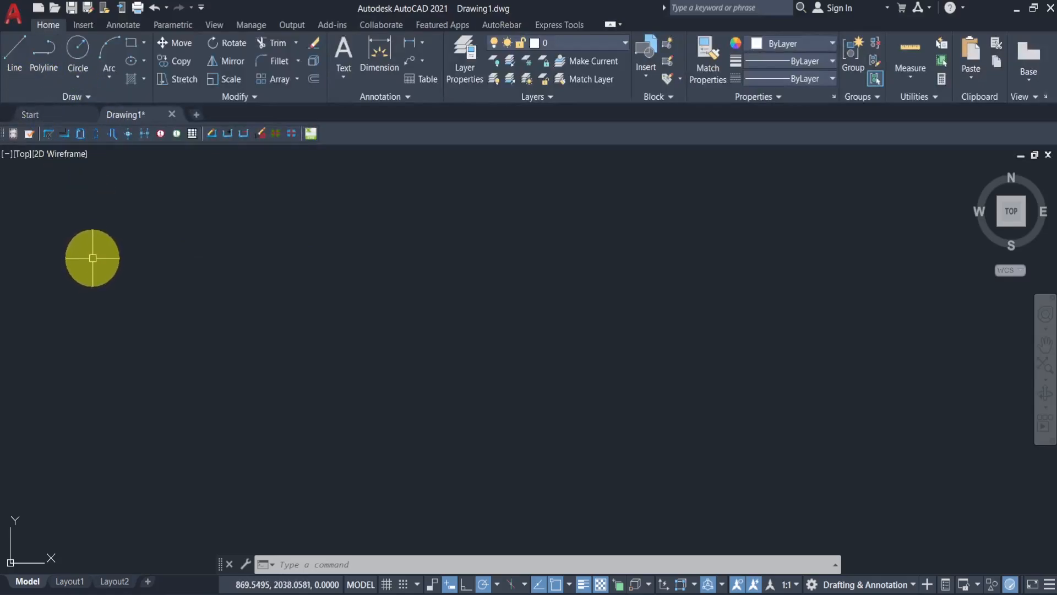
# - Draw a 500 by 500 square with the Line command, entering 500 for three sides and closing back at the start point
pyautogui.click(18, 62)
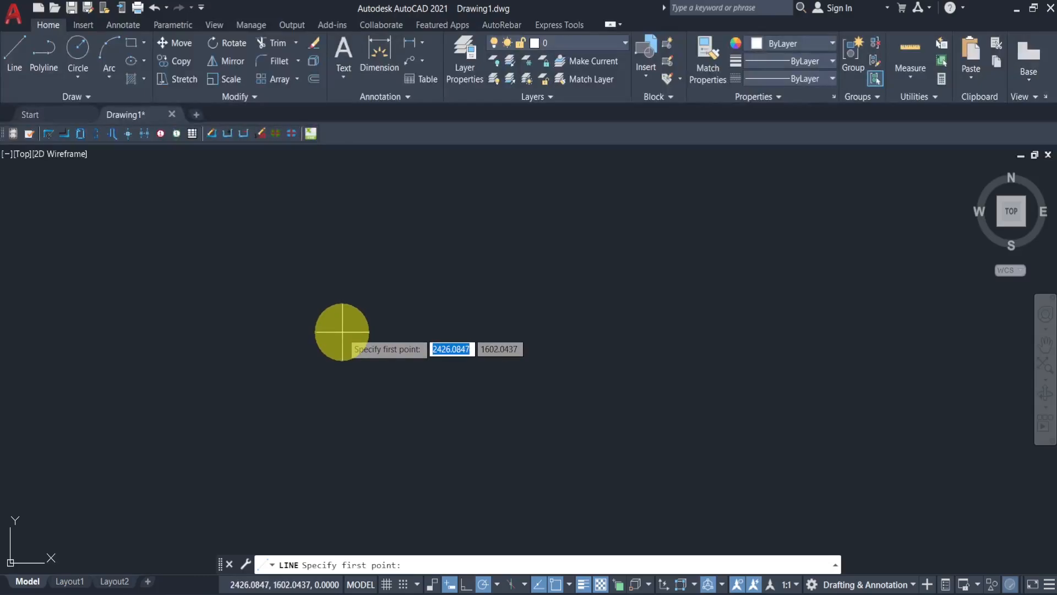
pyautogui.click(308, 268)
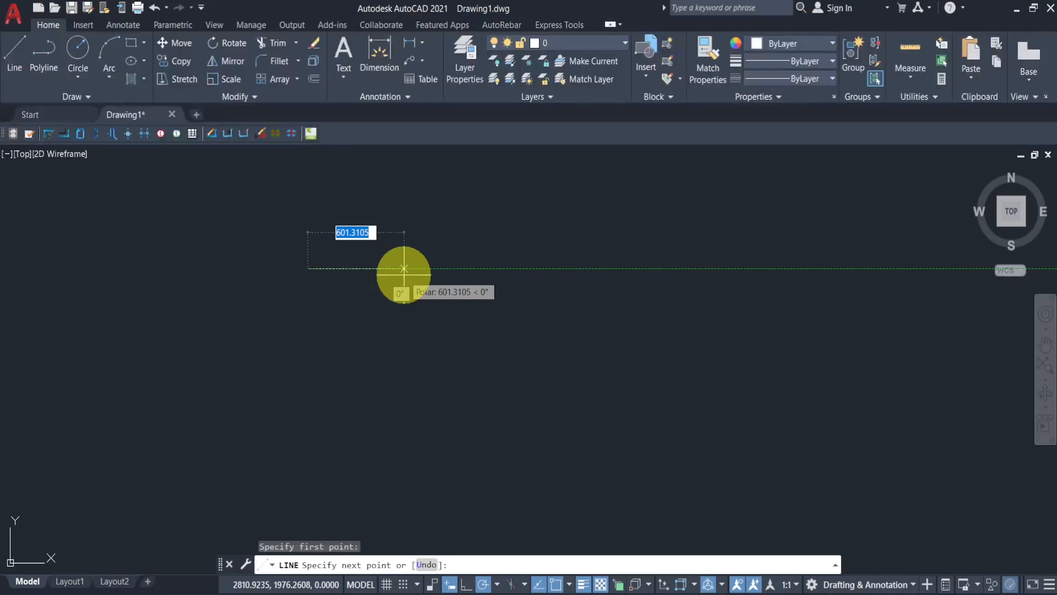
pyautogui.write('500')
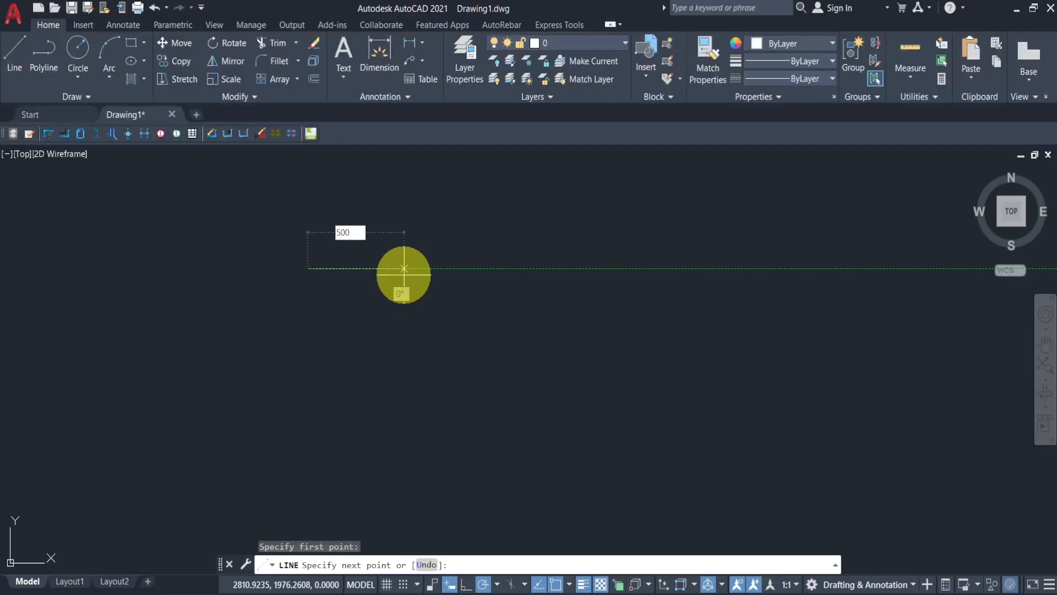
pyautogui.press('Return')
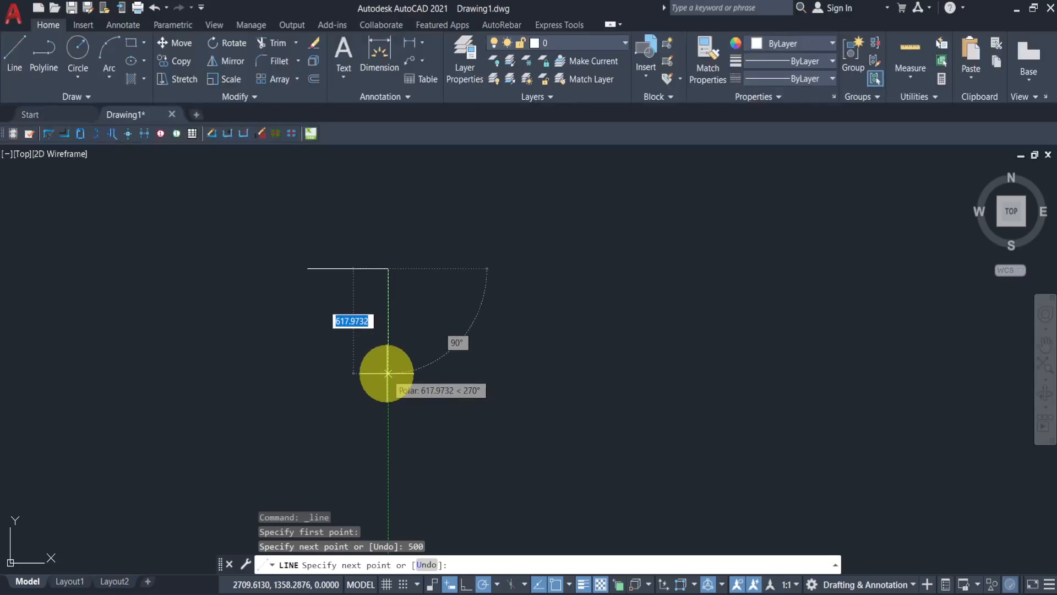
pyautogui.write('500')
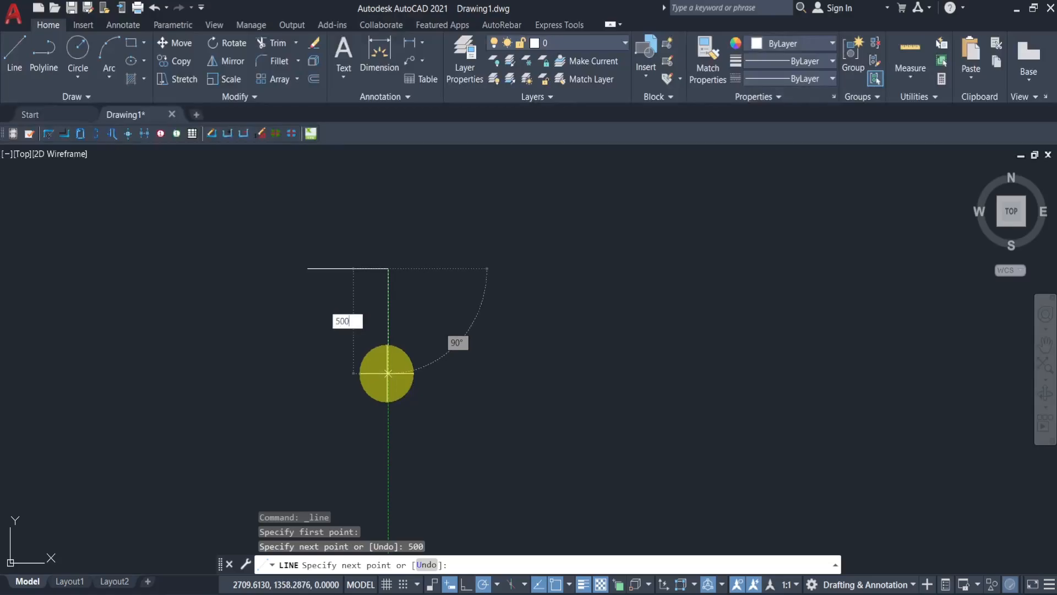
pyautogui.press('Return')
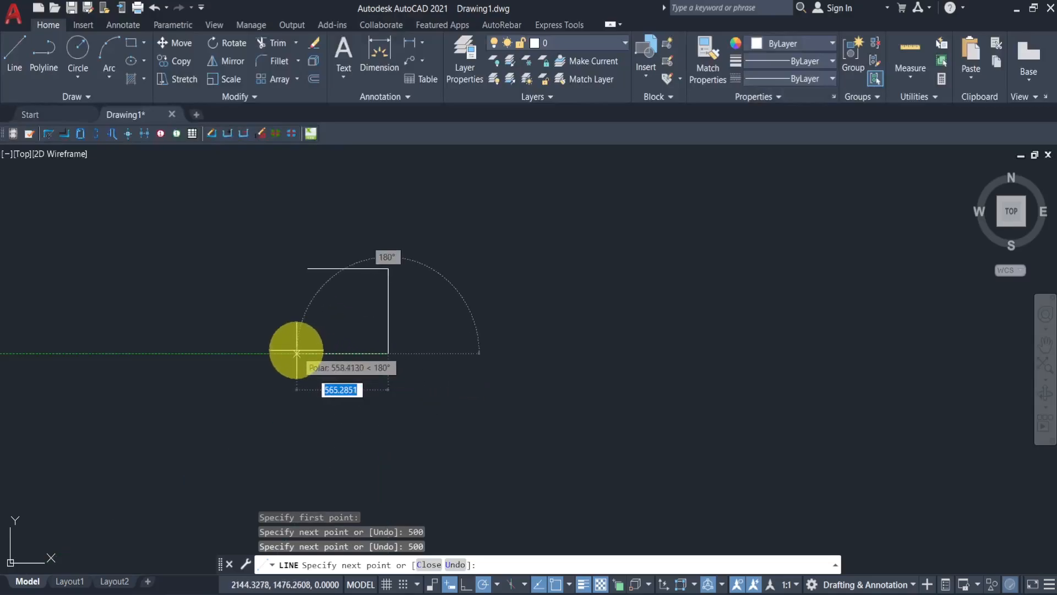
pyautogui.write('500')
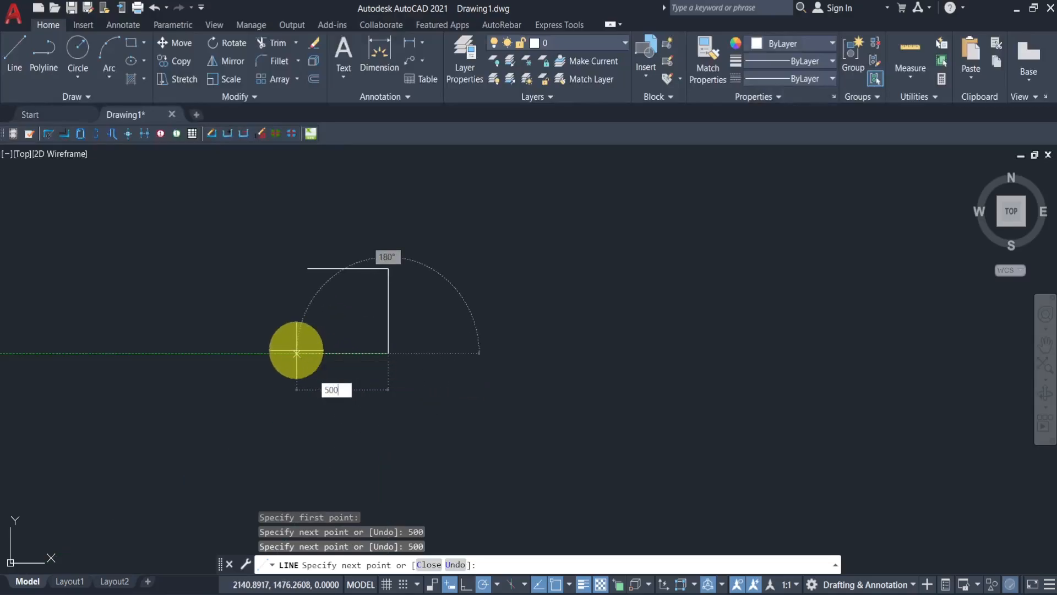
pyautogui.press('Return')
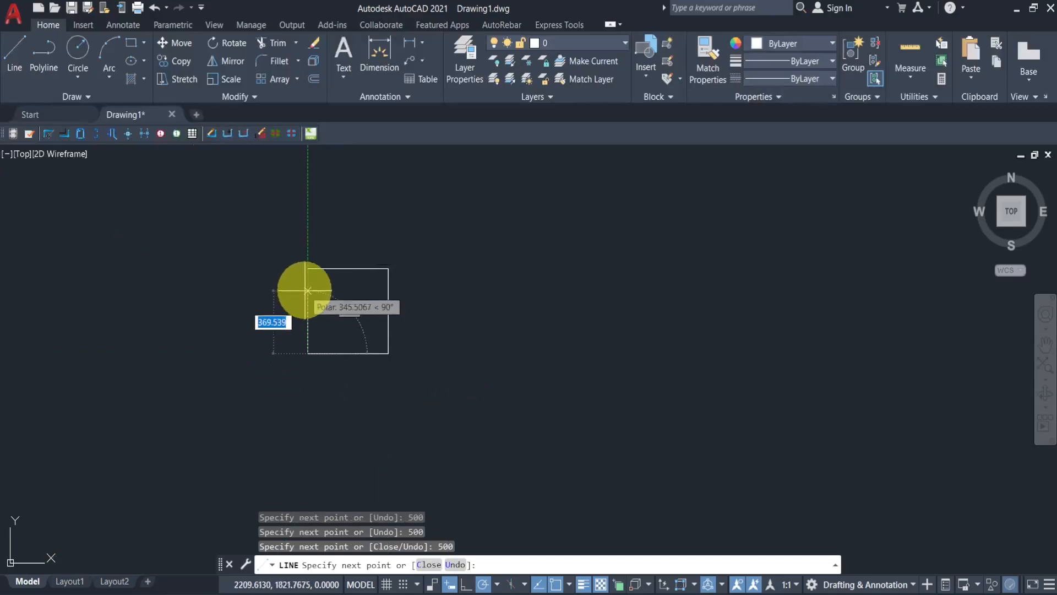
pyautogui.click(308, 268)
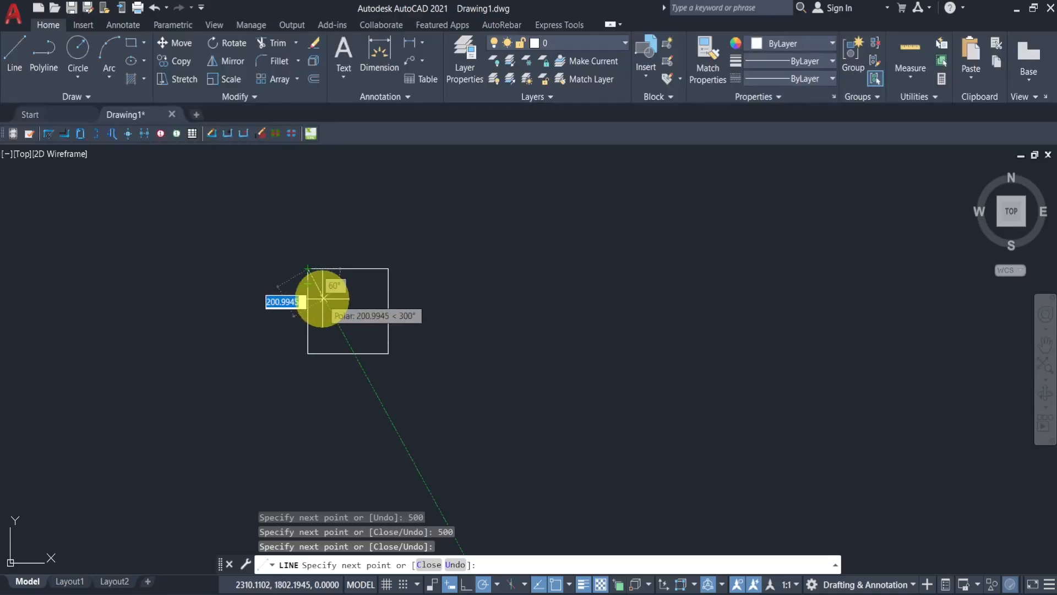
pyautogui.press('Return')
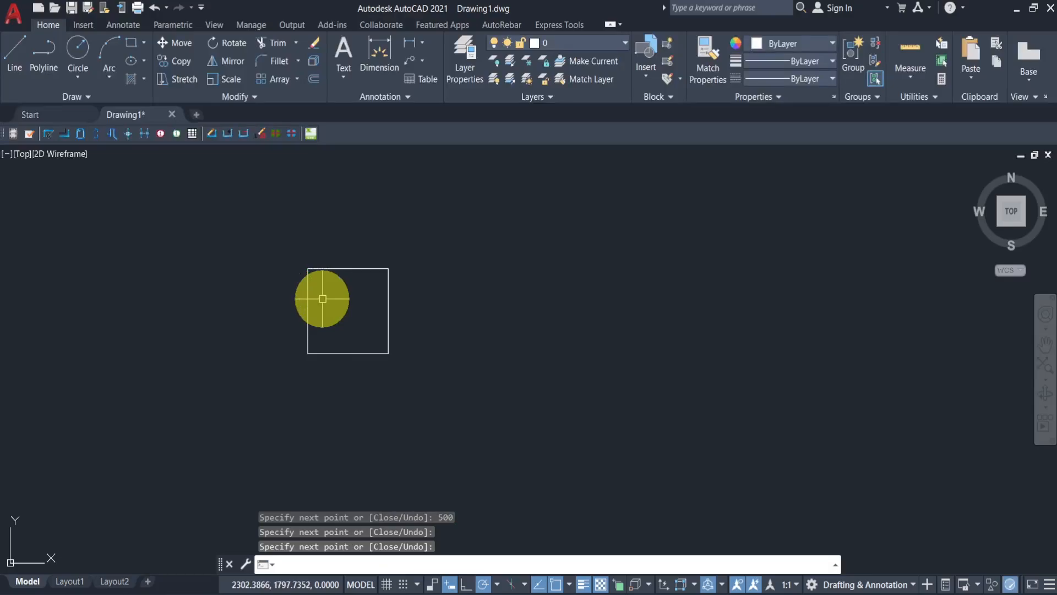
# - Repeat Line and draw an open multi-segment outline by picking points, finishing with a 7 unit segment
pyautogui.press('Return')
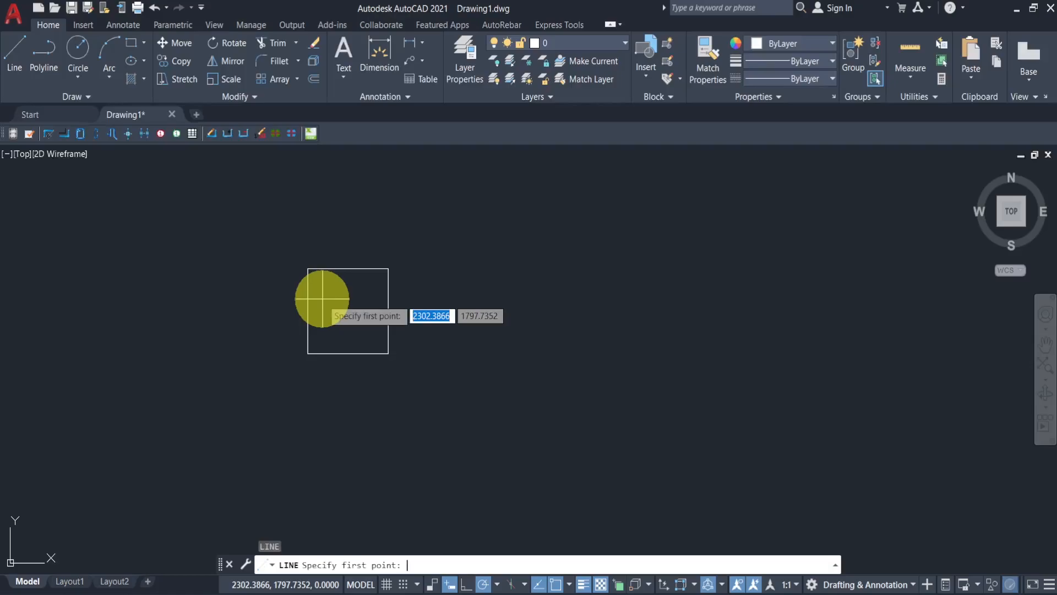
pyautogui.click(454, 259)
pyautogui.click(603, 259)
pyautogui.click(602, 394)
pyautogui.click(480, 402)
pyautogui.click(475, 334)
pyautogui.click(548, 329)
pyautogui.click(547, 287)
pyautogui.click(608, 278)
pyautogui.click(608, 367)
pyautogui.click(680, 347)
pyautogui.click(670, 287)
pyautogui.write('7')
pyautogui.press('Return')
pyautogui.press('Return')
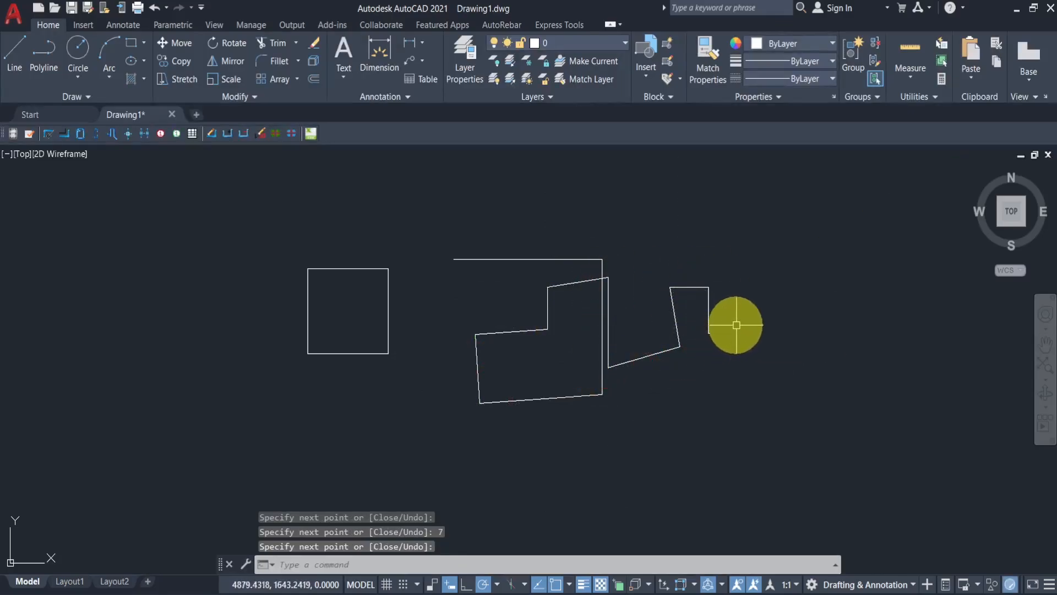
# - Select one segment of the outline to inspect it as a separate line object, then deselect it
pyautogui.moveTo(735, 325); pyautogui.dragTo(656, 315, button='middle')
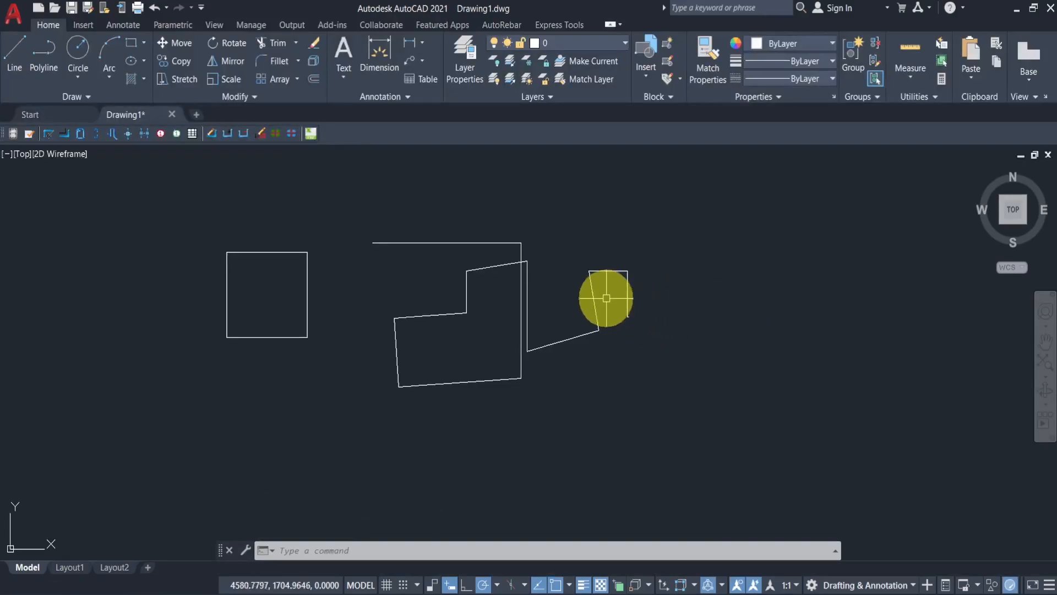
pyautogui.click(595, 272)
pyautogui.scroll(4, 595, 272)
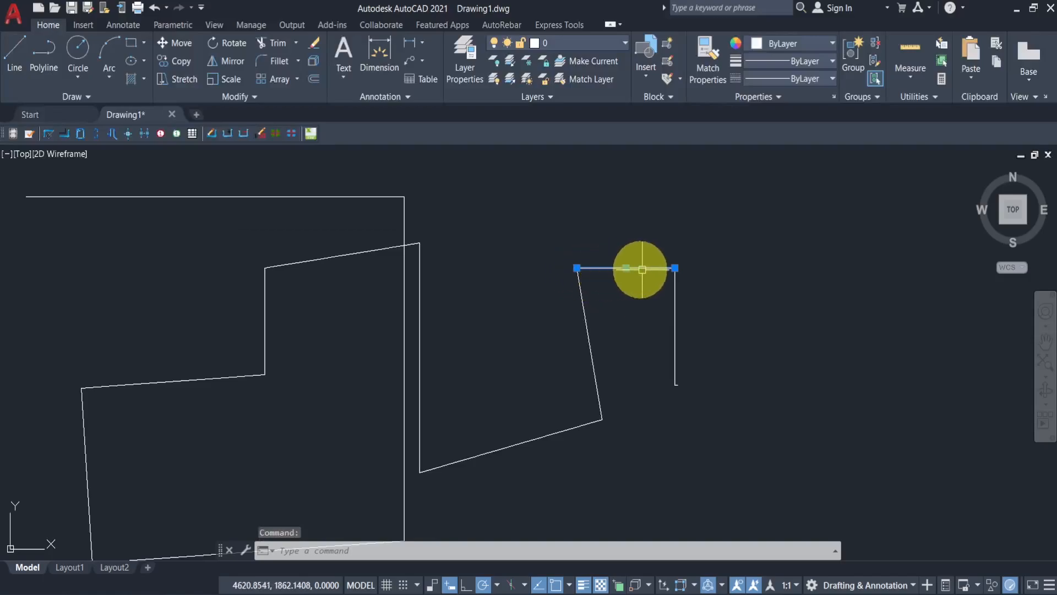
pyautogui.scroll(-5, 653, 316)
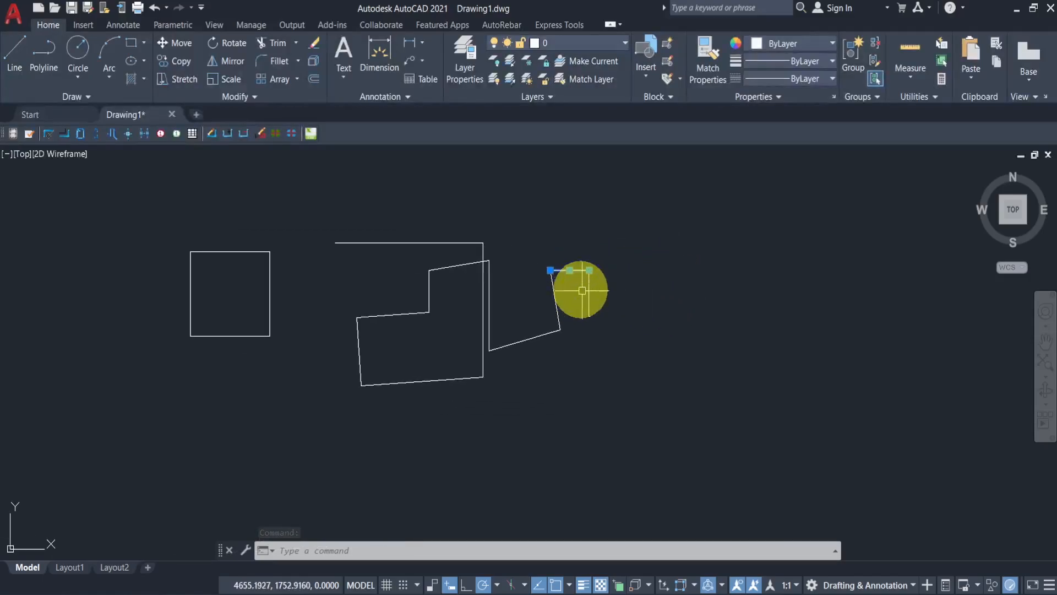
pyautogui.press('Escape')
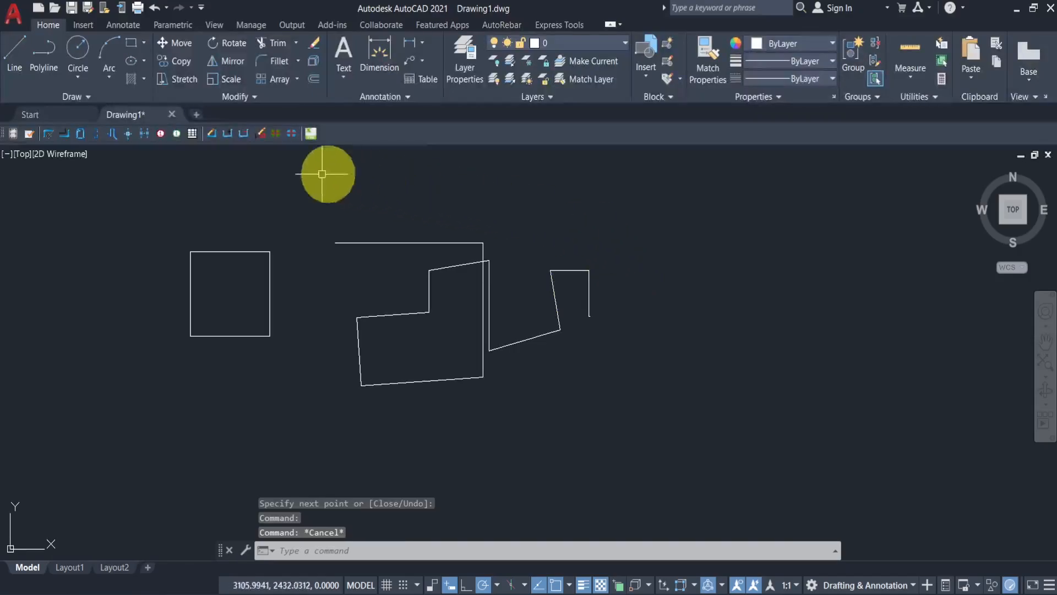
# - Draw a polyline with a 1000 horizontal segment, a 500 downward segment and a horizontal segment about 1100 long
pyautogui.click(47, 54)
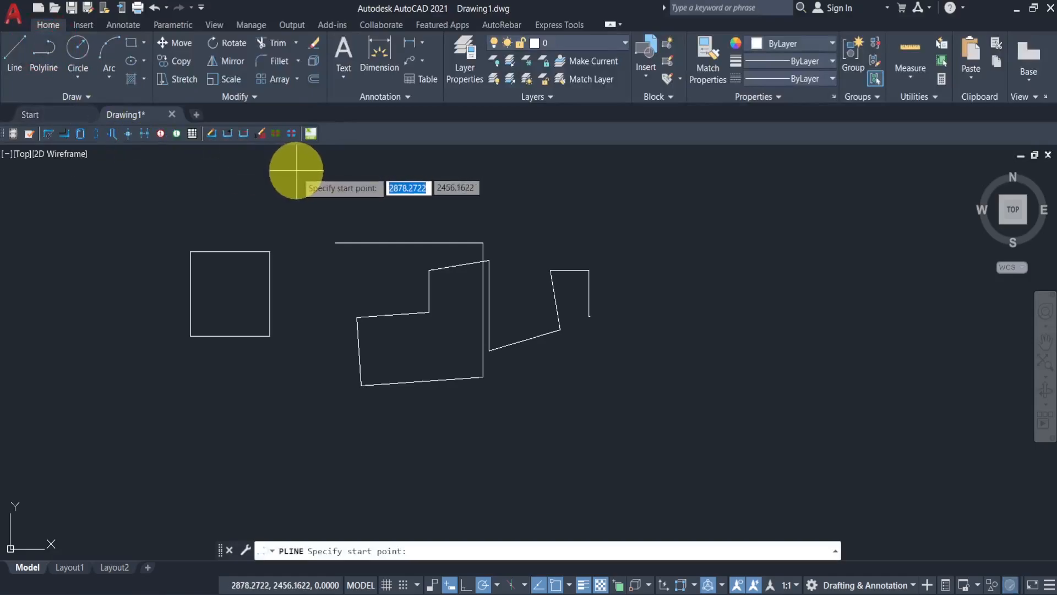
pyautogui.moveTo(385, 189); pyautogui.dragTo(330, 216, button='middle')
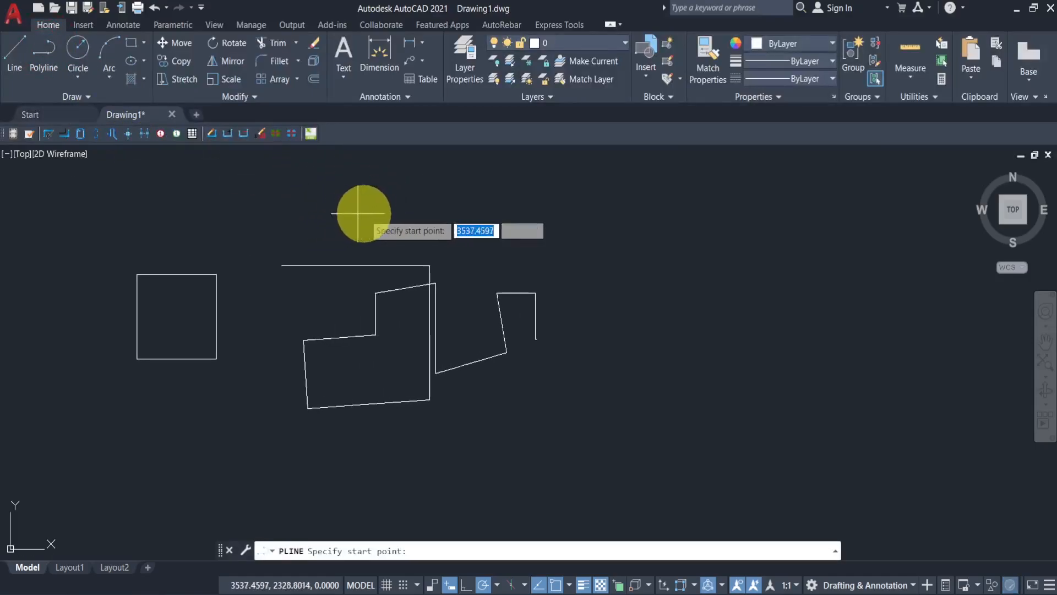
pyautogui.click(507, 212)
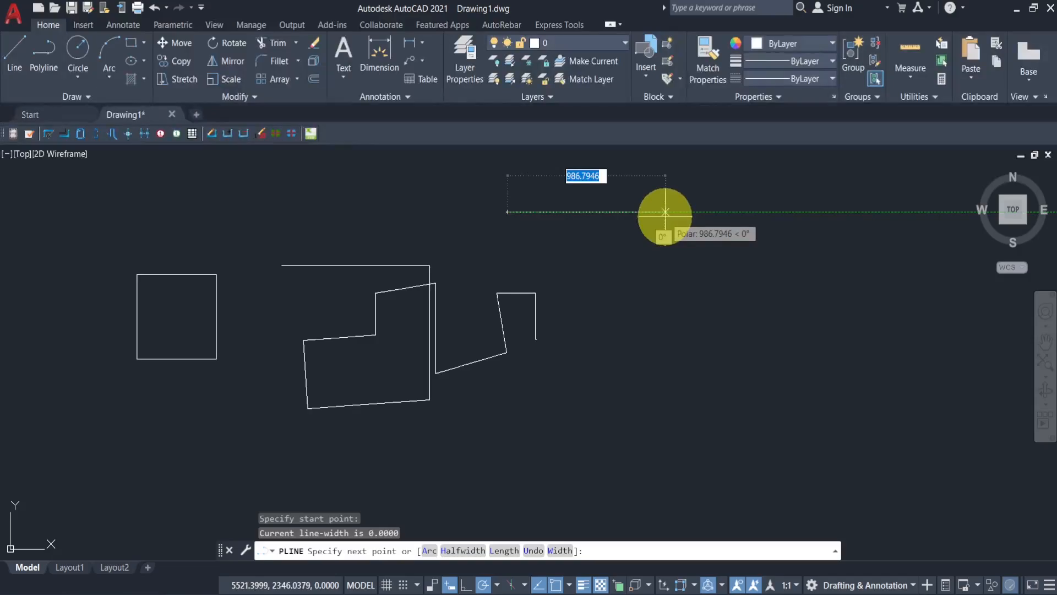
pyautogui.write('1000')
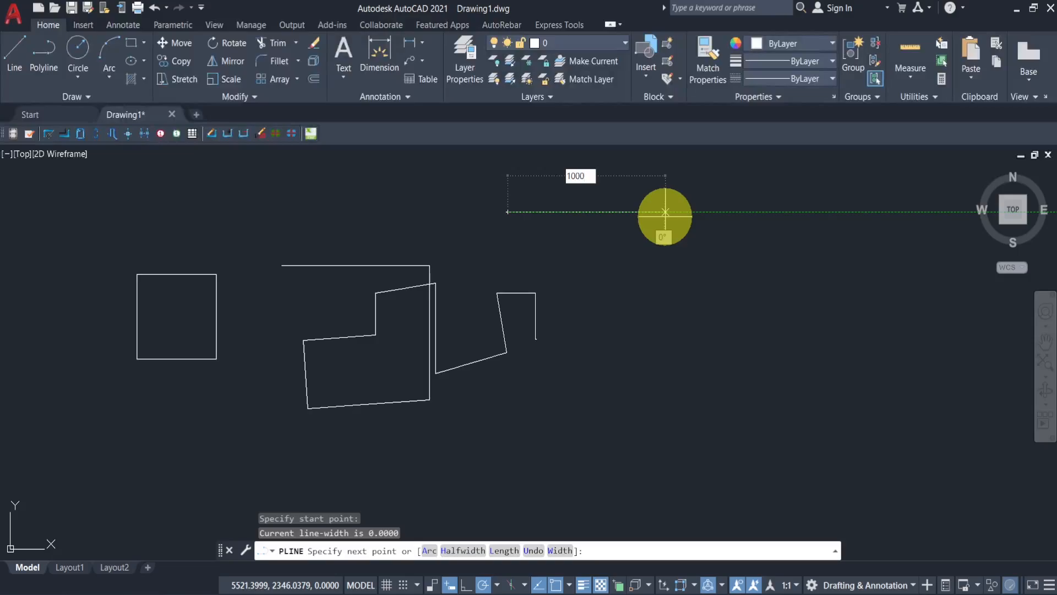
pyautogui.press('Return')
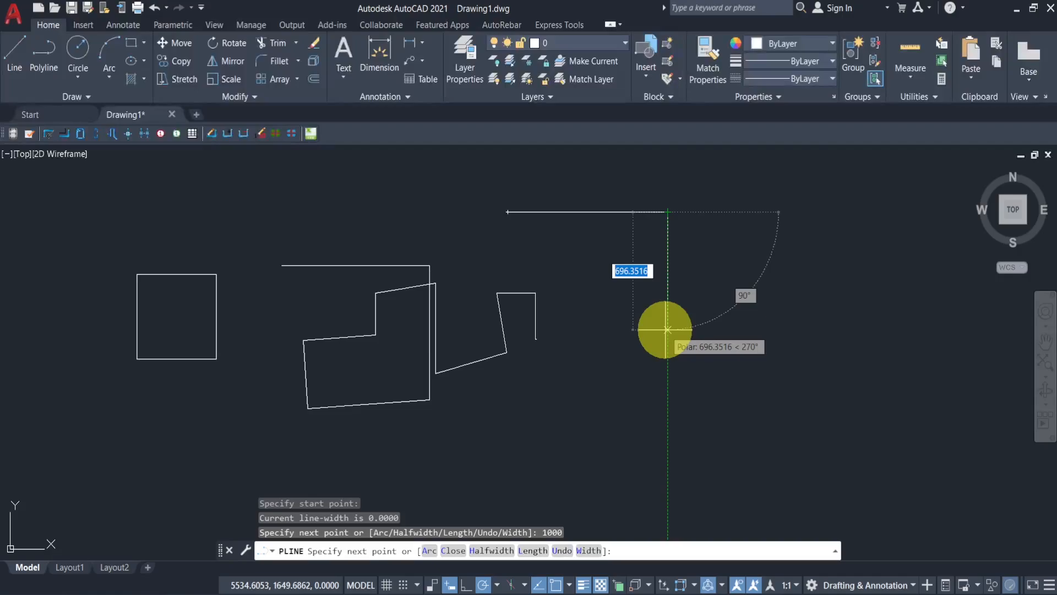
pyautogui.write('500')
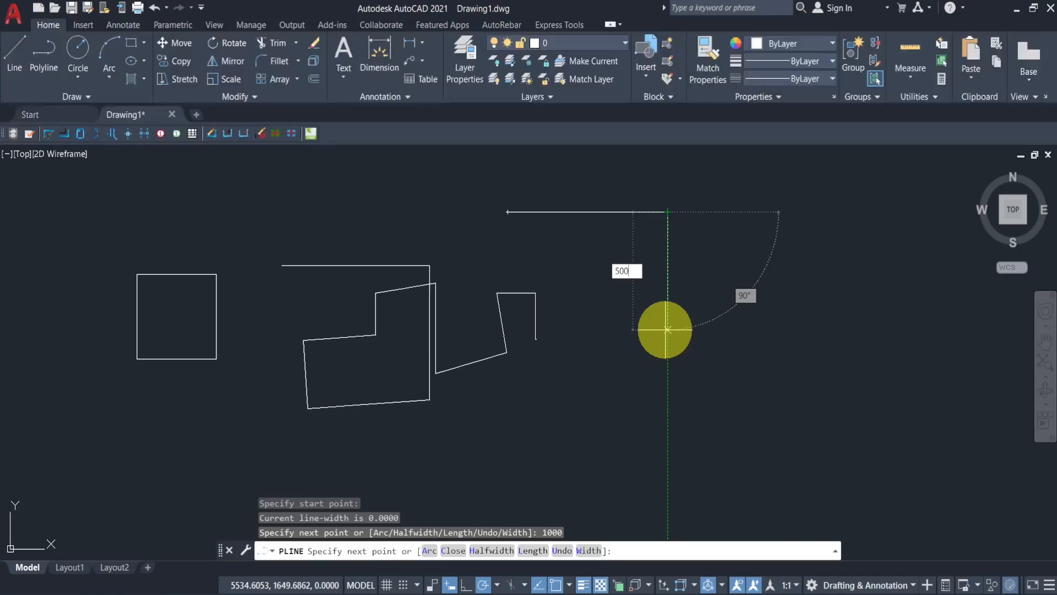
pyautogui.press('Return')
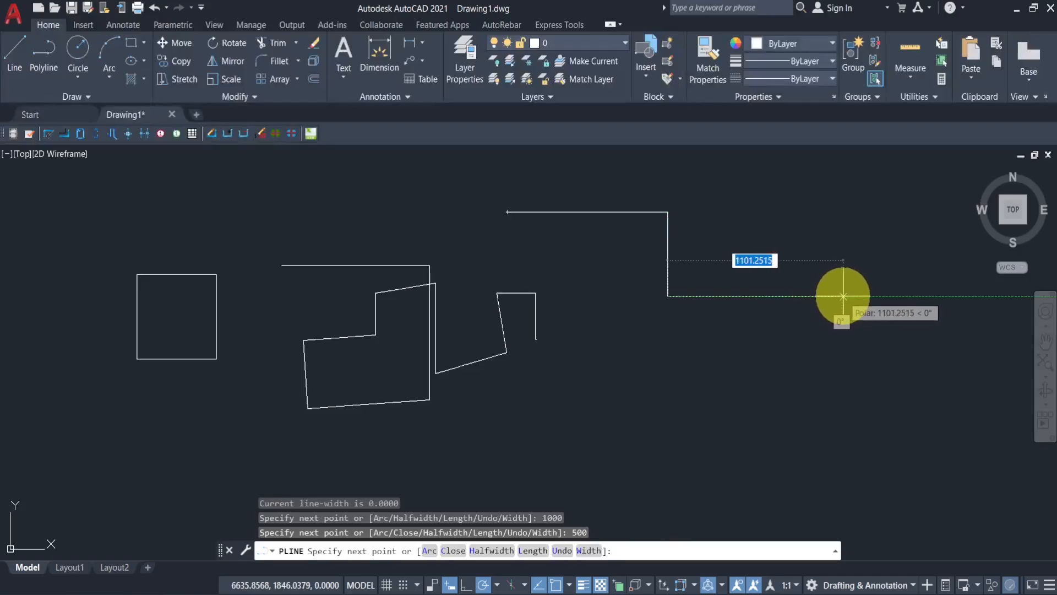
pyautogui.click(843, 296)
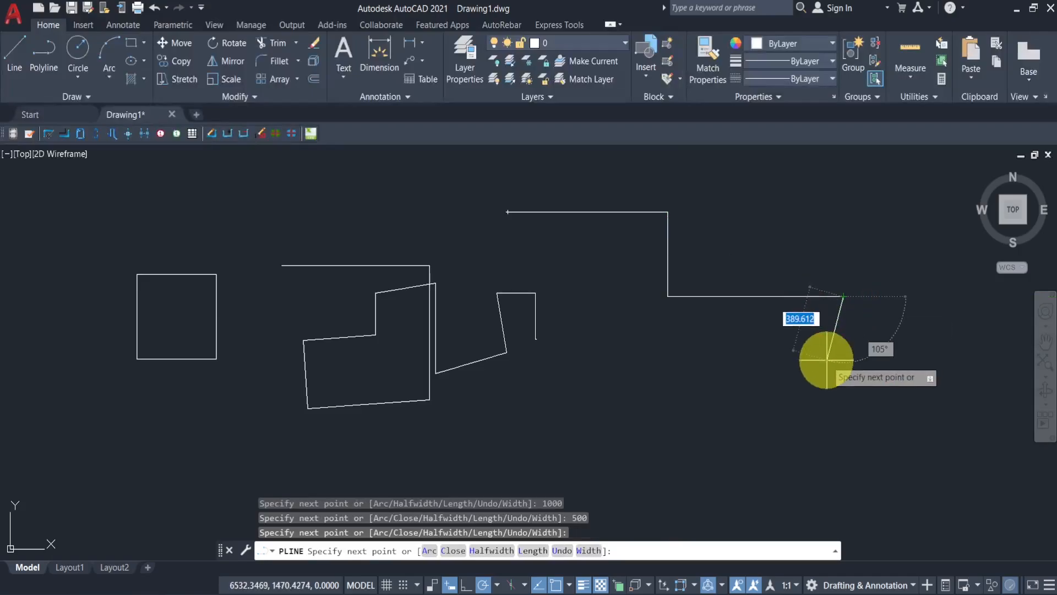
pyautogui.press('Return')
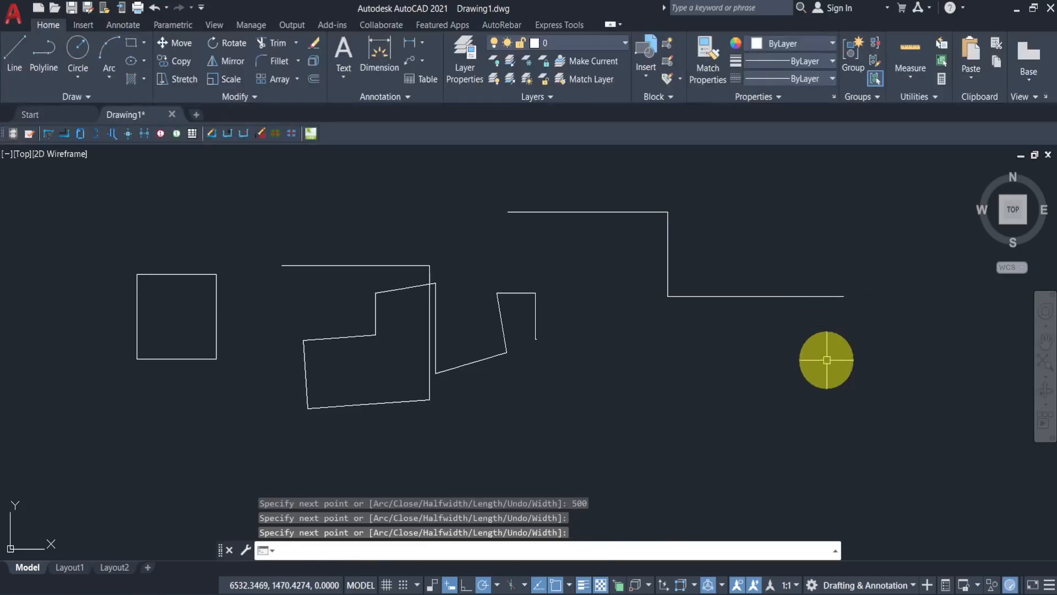
# - Select the polyline and a single line segment to compare how each is selected, then deselect
pyautogui.click(736, 297)
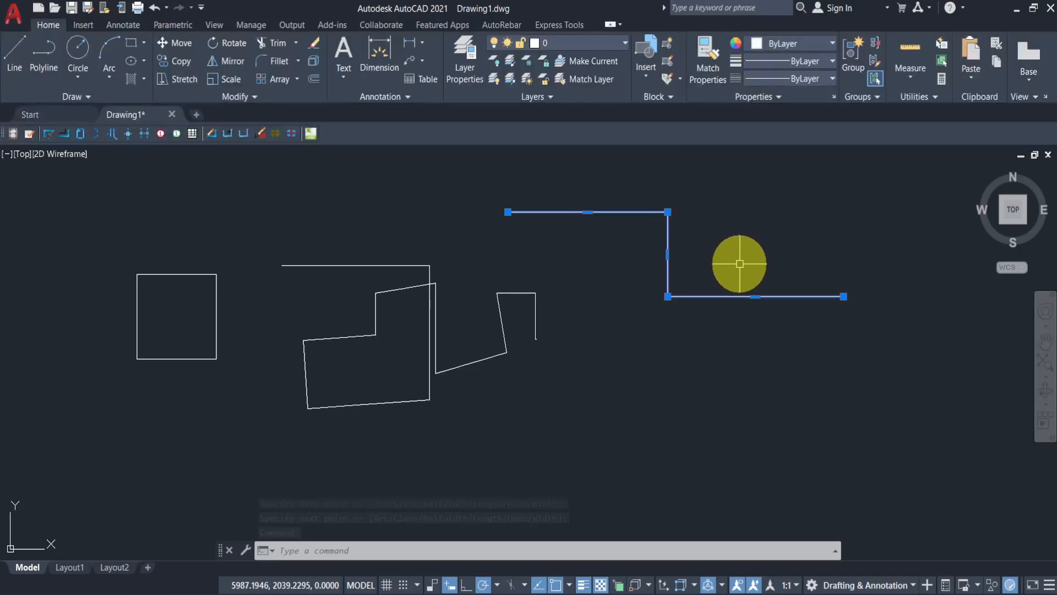
pyautogui.scroll(2, 526, 315)
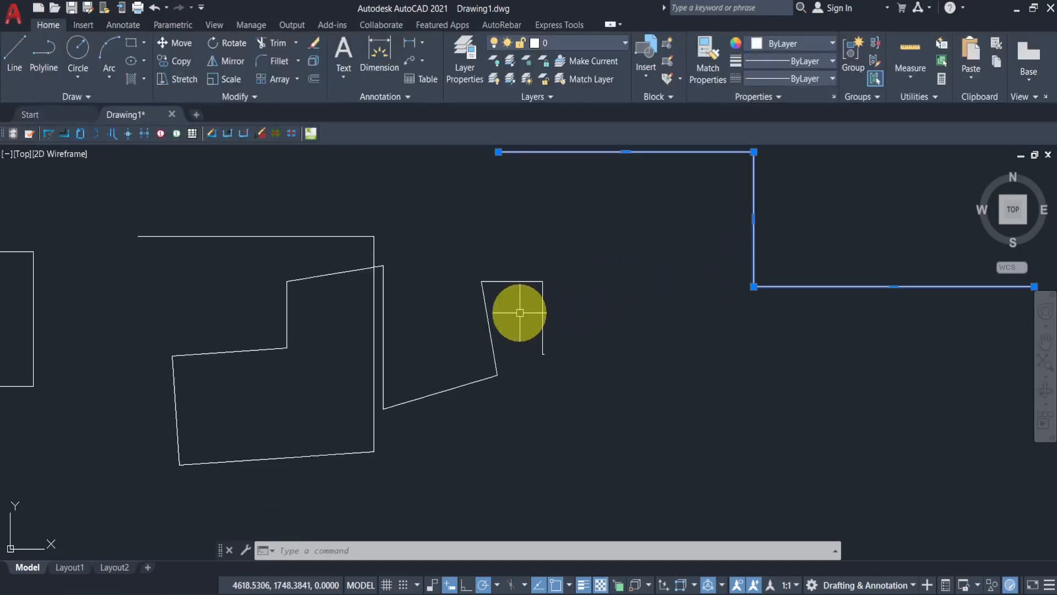
pyautogui.click(511, 280)
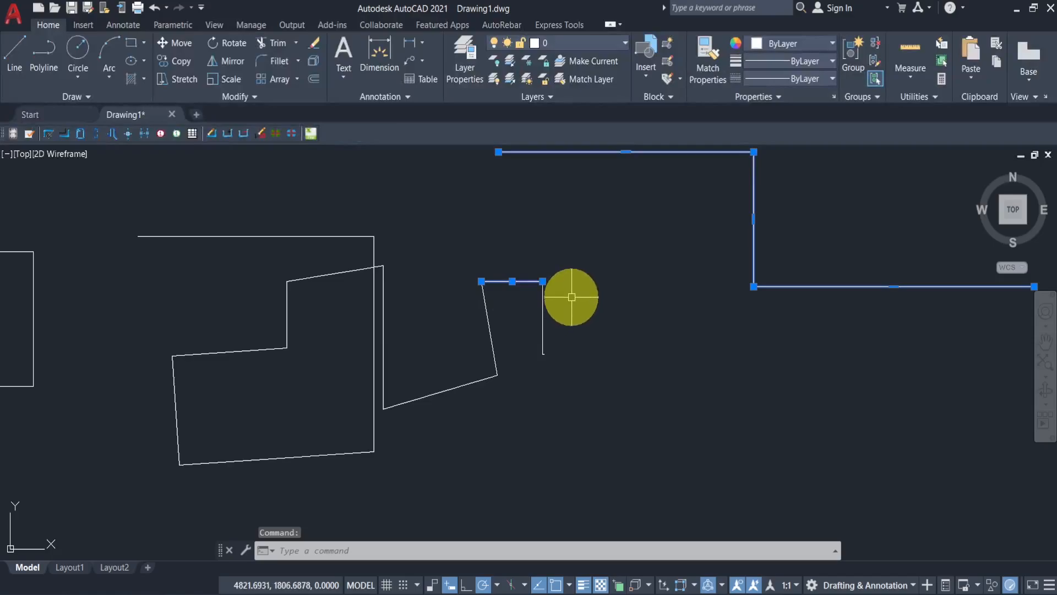
pyautogui.press('Escape')
pyautogui.moveTo(573, 299); pyautogui.dragTo(472, 303, button='middle')
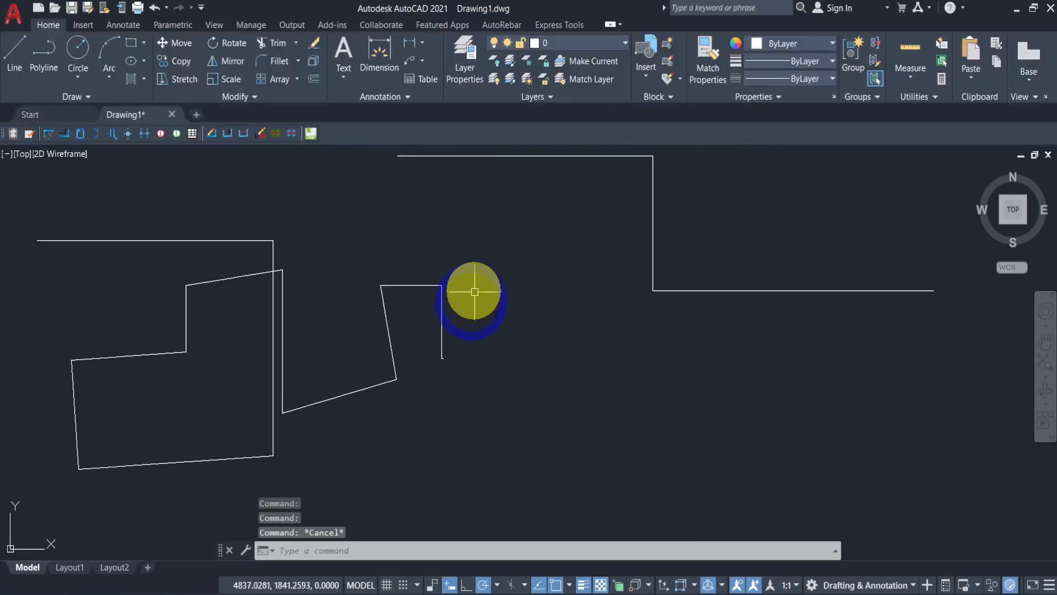
# - Draw a Center, Radius circle with radius 100 inside the lower part of the stepped outline
pyautogui.click(80, 77)
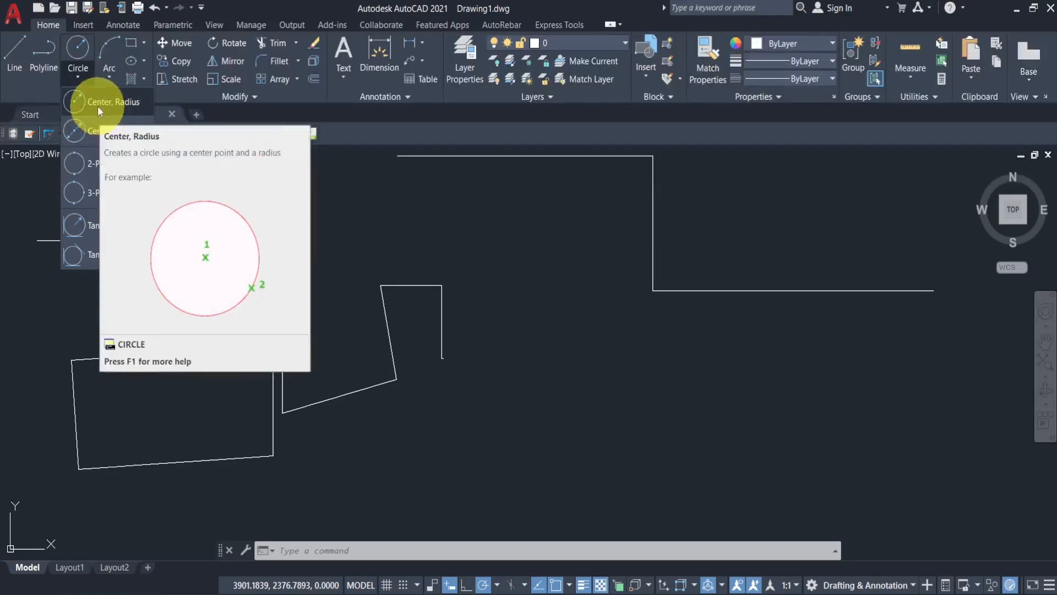
pyautogui.click(98, 107)
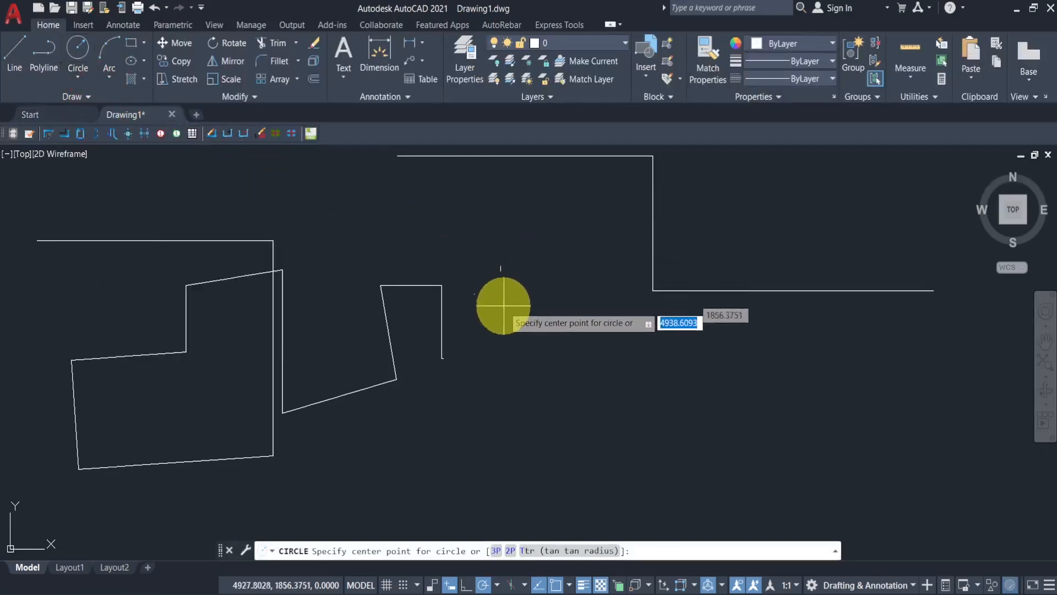
pyautogui.moveTo(501, 382); pyautogui.dragTo(476, 308, button='middle')
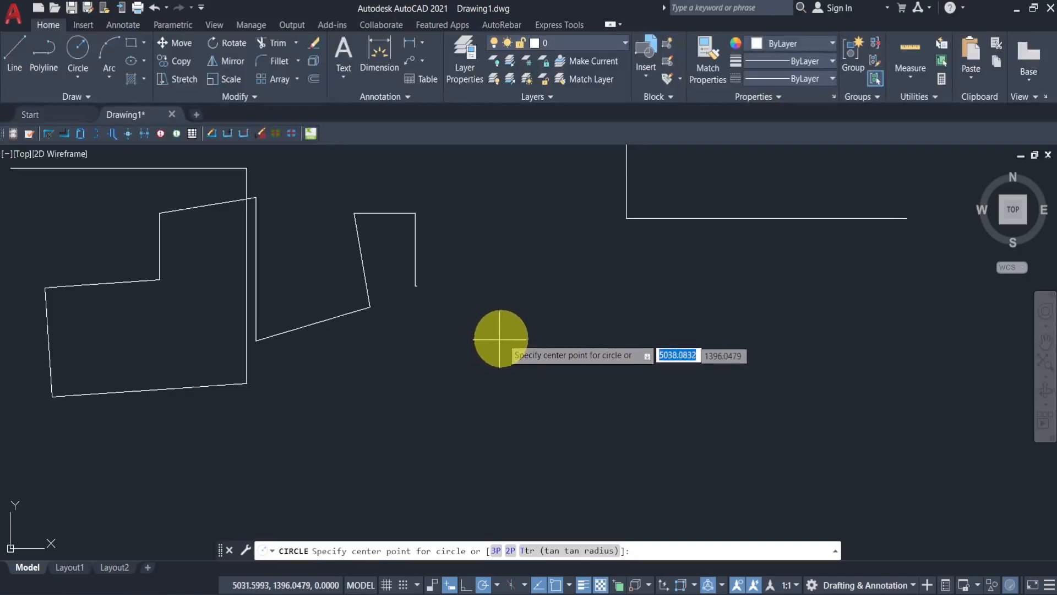
pyautogui.click(144, 338)
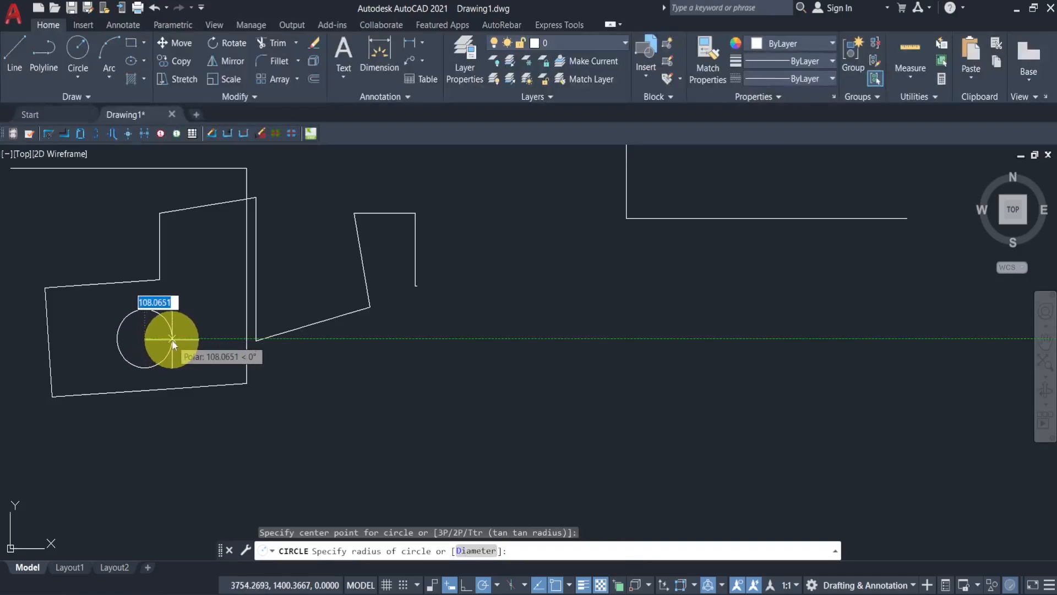
pyautogui.write('100')
pyautogui.press('Return')
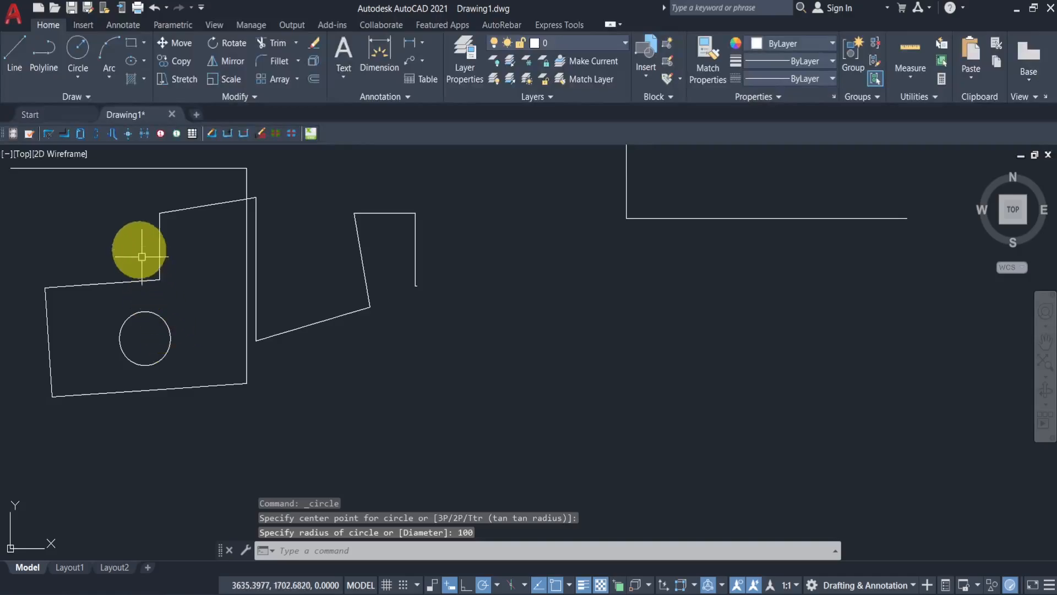
# - Draw a Center, Diameter circle with diameter 200 below the stepped outline
pyautogui.click(78, 76)
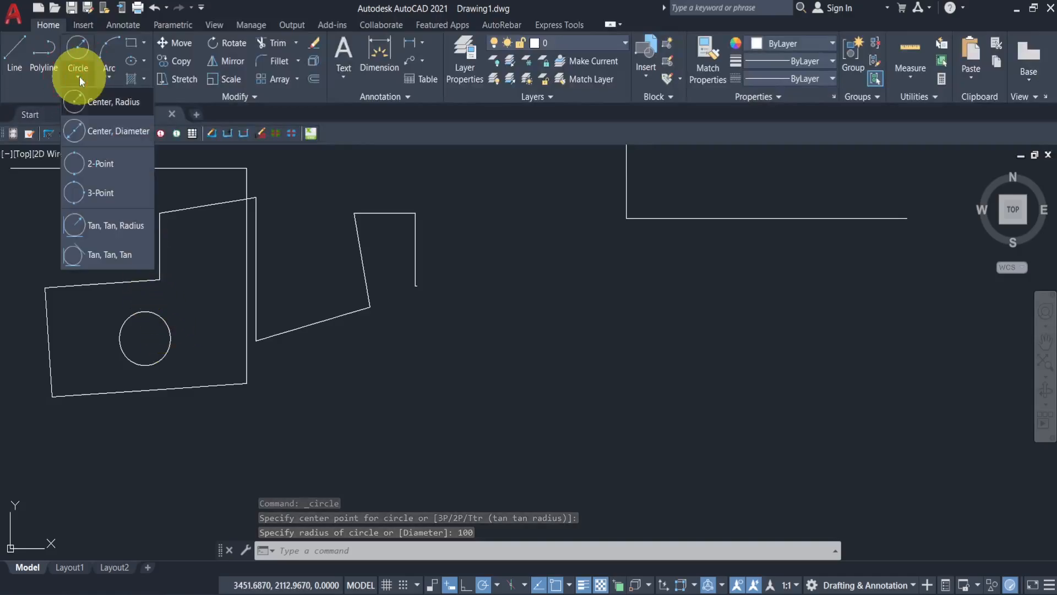
pyautogui.click(111, 133)
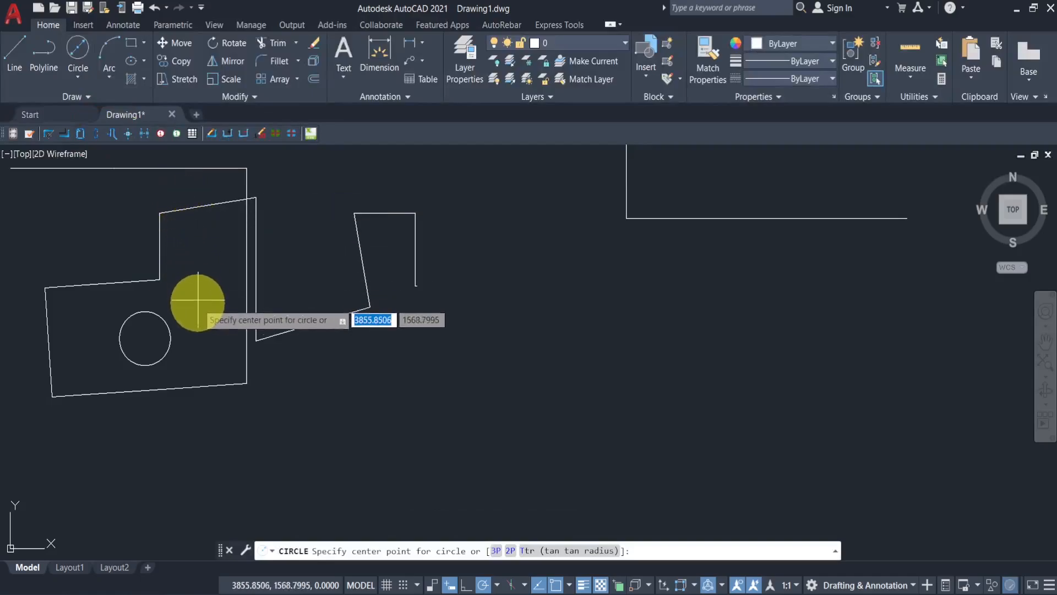
pyautogui.moveTo(196, 332); pyautogui.dragTo(271, 264, button='middle')
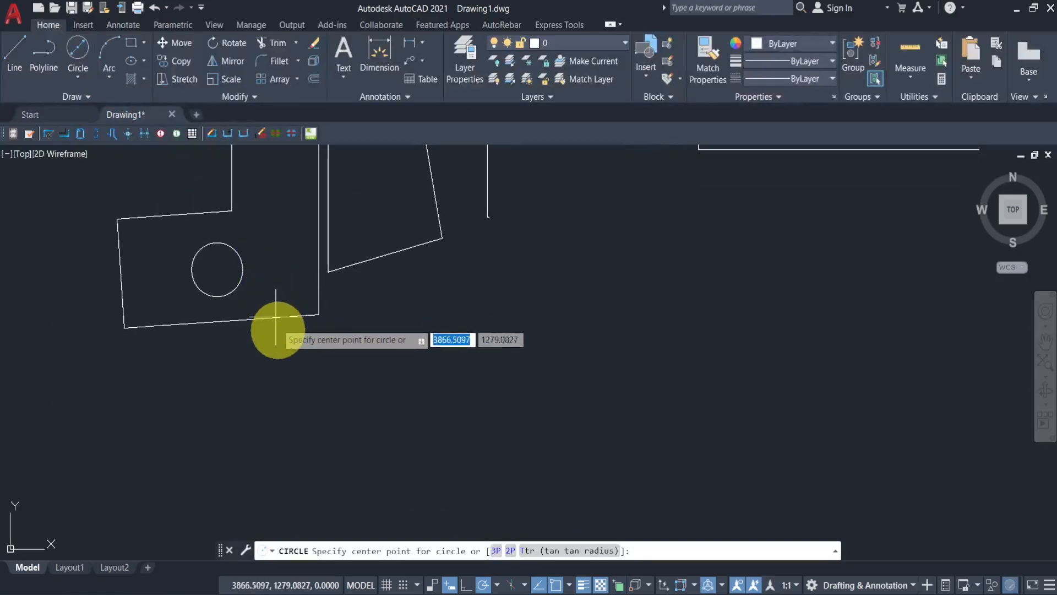
pyautogui.click(222, 406)
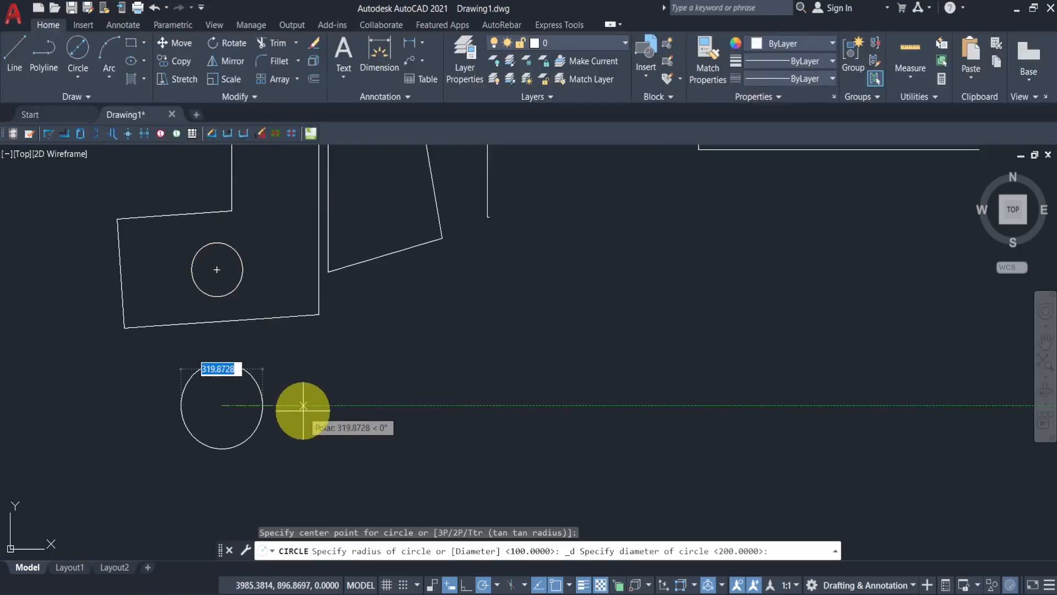
pyautogui.write('200')
pyautogui.press('Return')
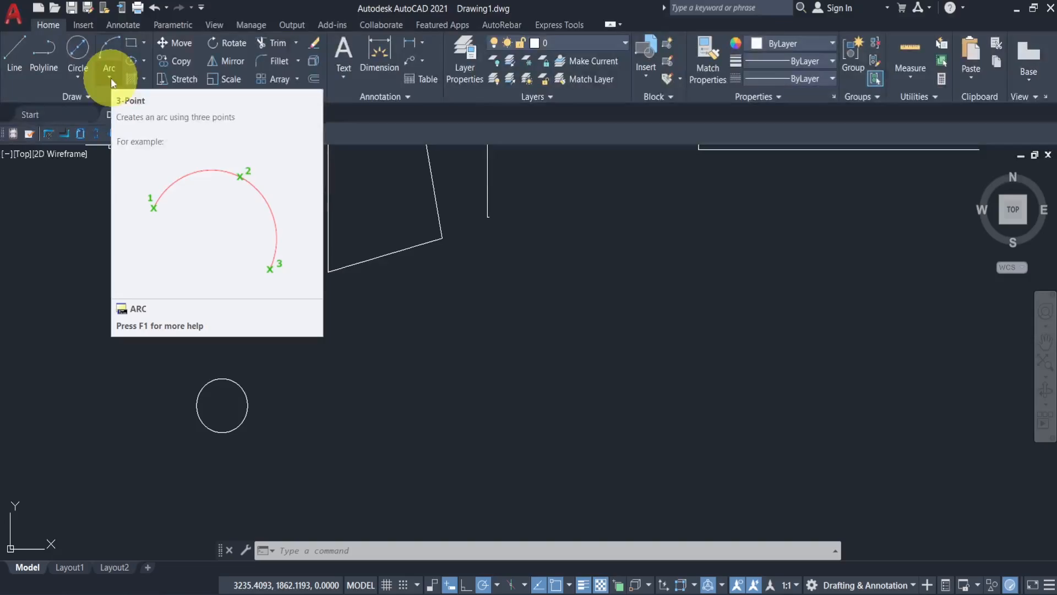
# - Draw a 3-Point arc to the right of the new circle, below the slanted outline
pyautogui.click(111, 80)
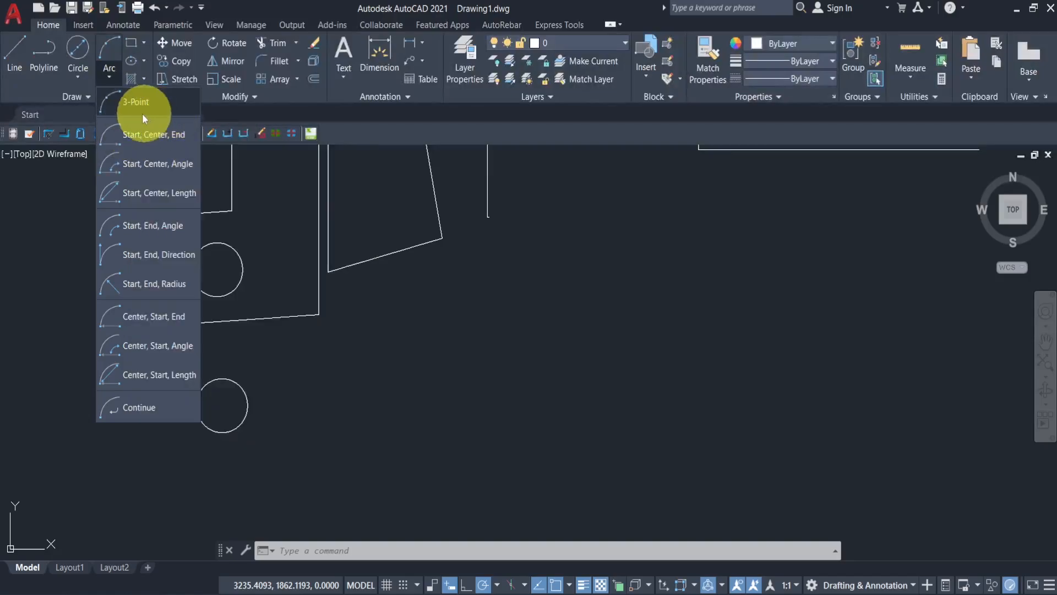
pyautogui.click(118, 109)
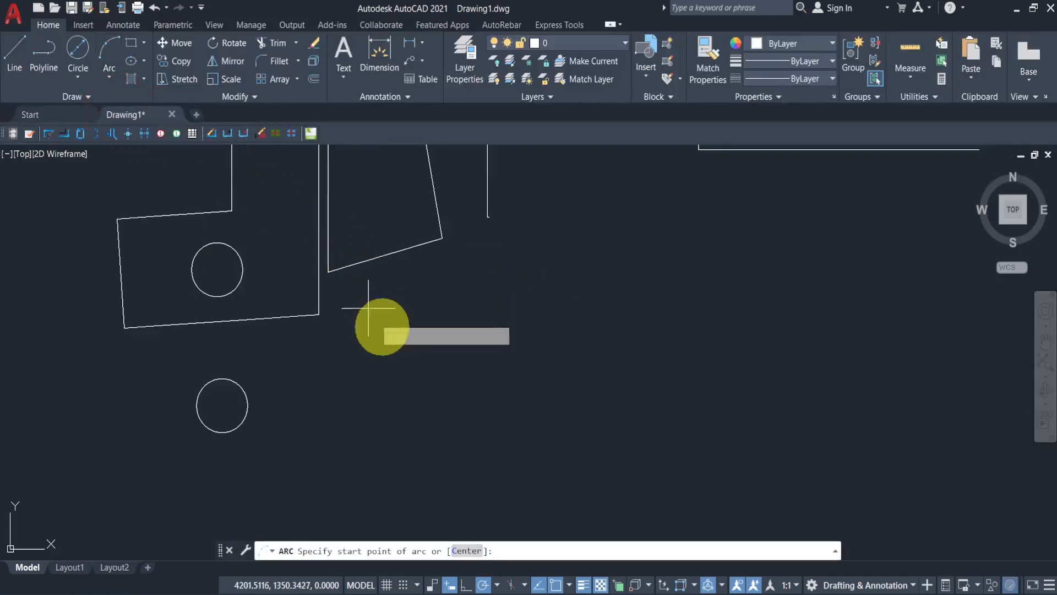
pyautogui.moveTo(456, 360); pyautogui.dragTo(402, 371, button='middle')
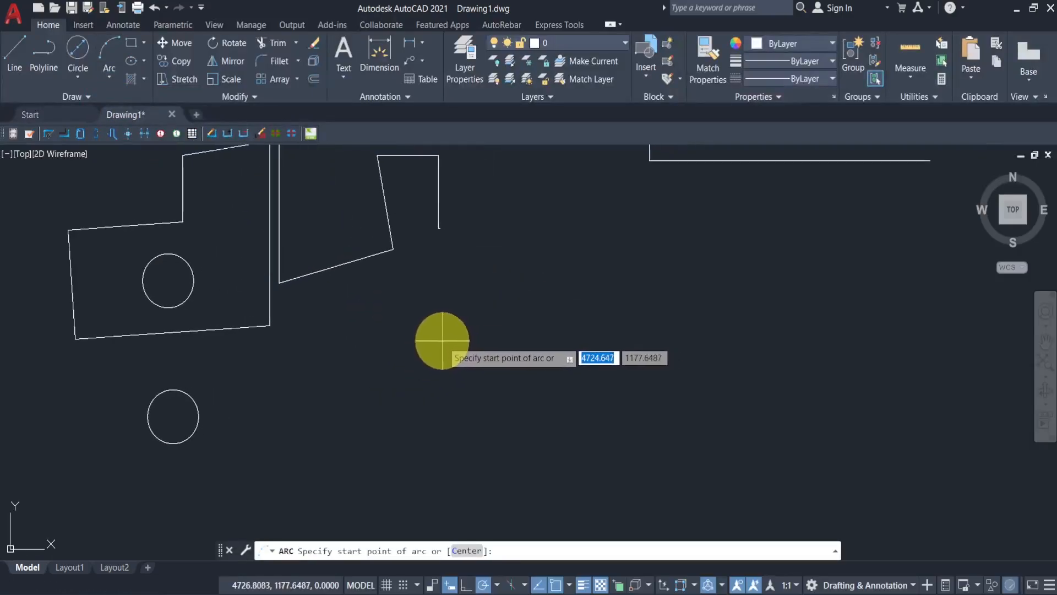
pyautogui.click(442, 340)
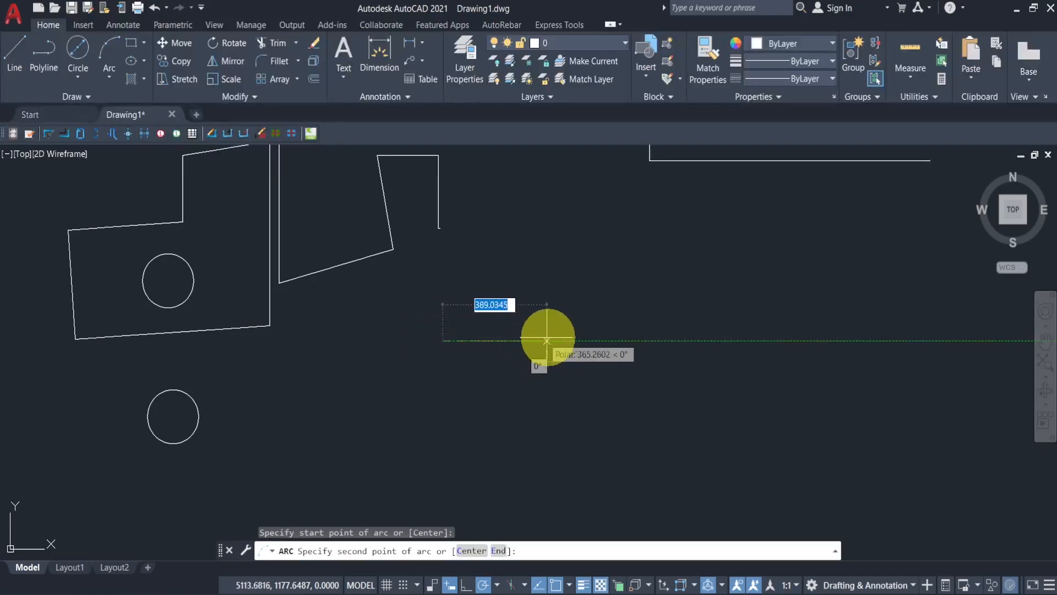
pyautogui.click(570, 399)
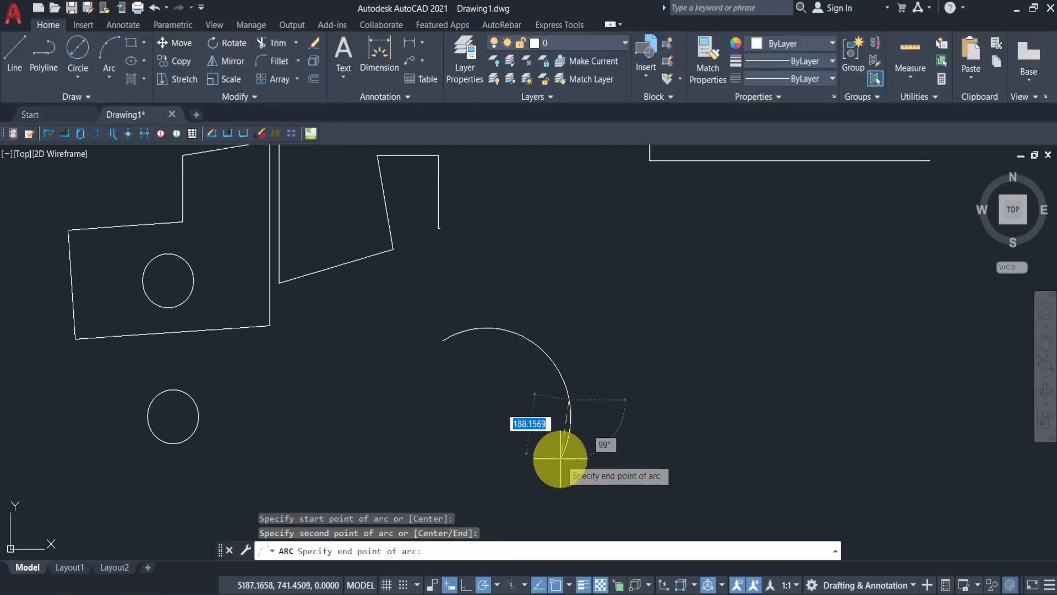
pyautogui.click(548, 502)
pyautogui.moveTo(621, 427); pyautogui.dragTo(533, 361, button='middle')
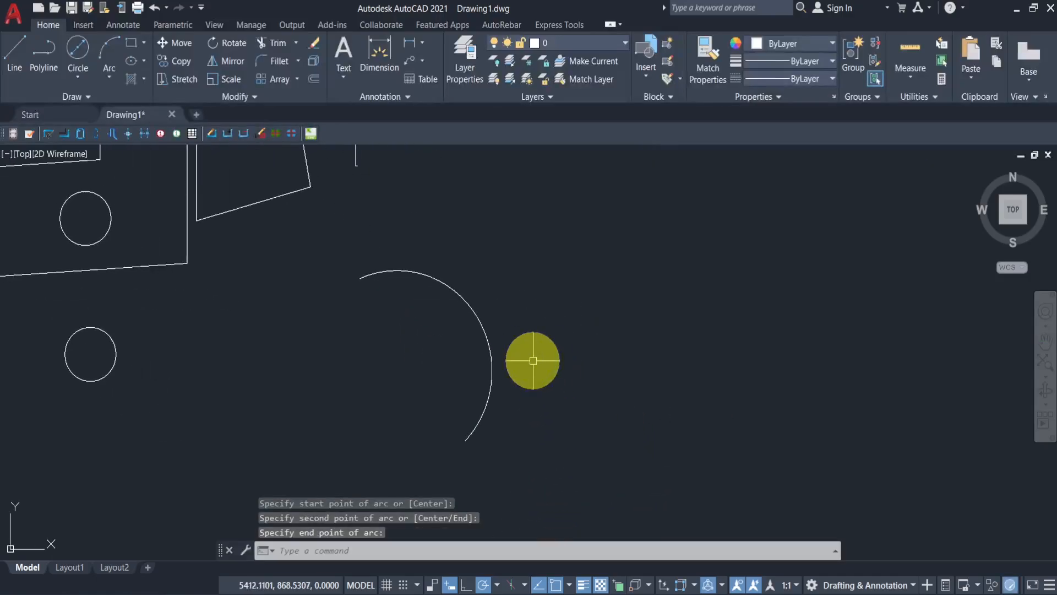
# - Draw a Start, Center, End arc from the lower end of the slanted outline to its other end, closing the shape
pyautogui.click(109, 77)
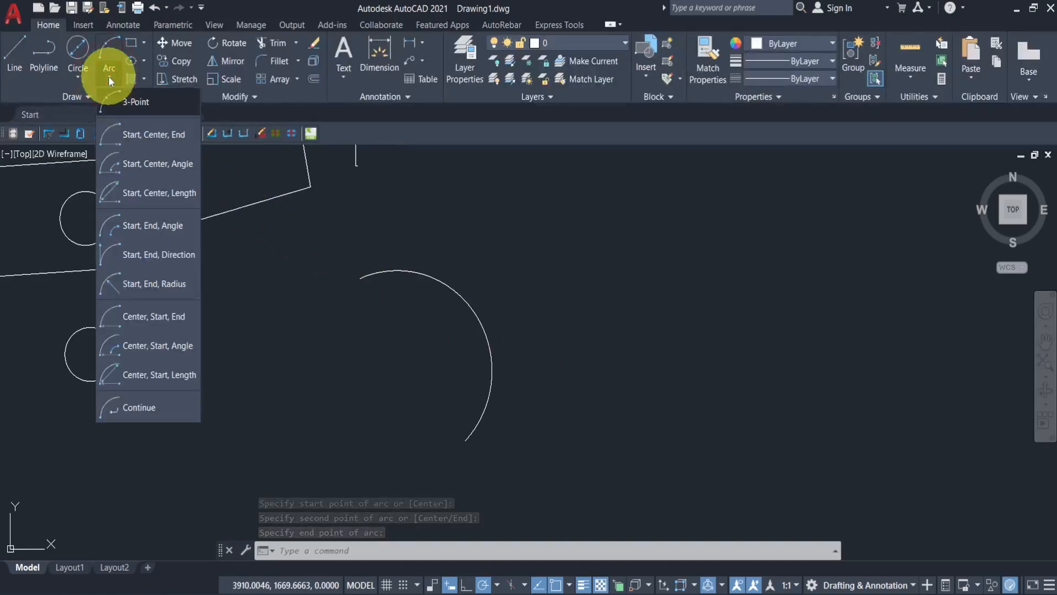
pyautogui.click(146, 141)
pyautogui.moveTo(272, 265)
pyautogui.mouseDown(button='middle')
pyautogui.moveTo(467, 290)
pyautogui.moveTo(456, 377)
pyautogui.mouseUp(button='middle')
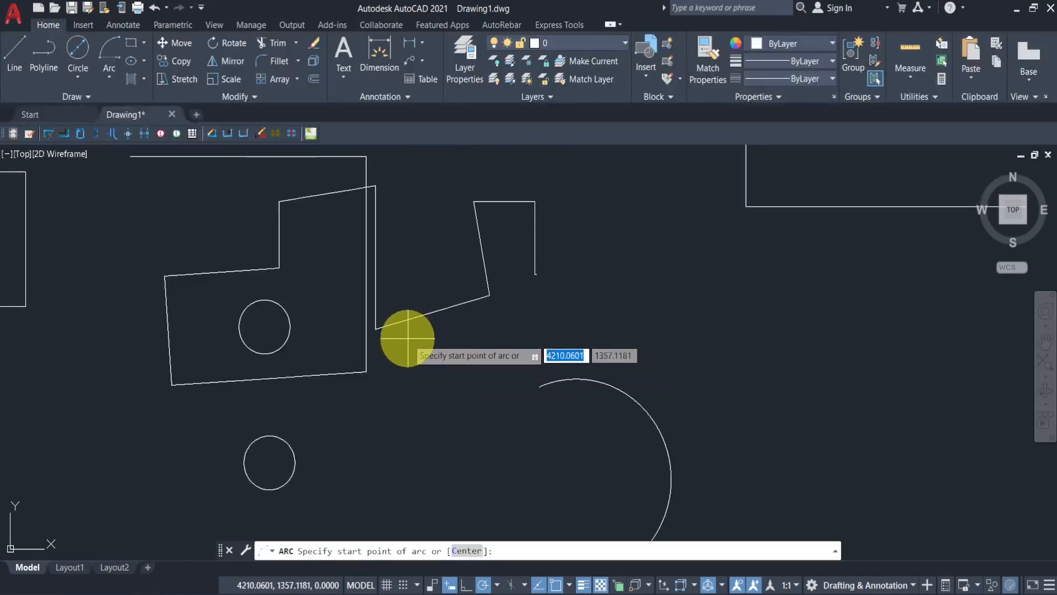
pyautogui.click(376, 329)
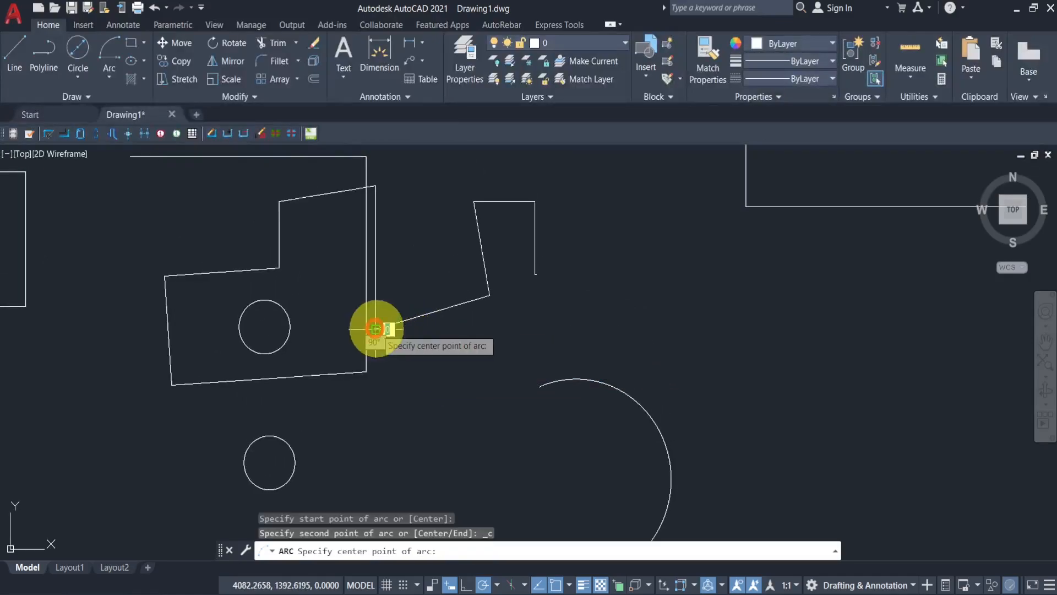
pyautogui.click(460, 313)
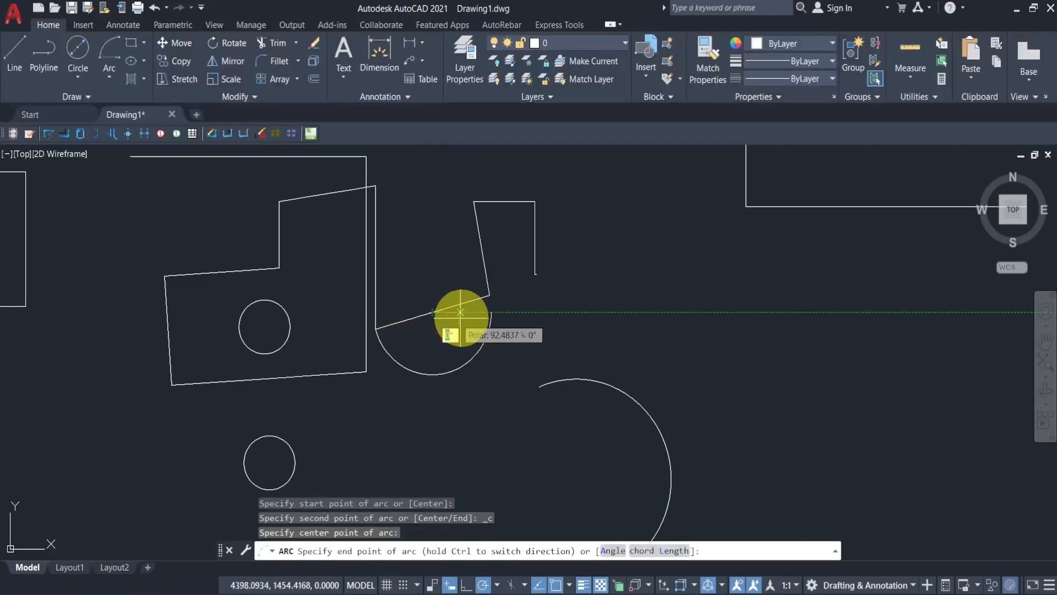
pyautogui.click(489, 297)
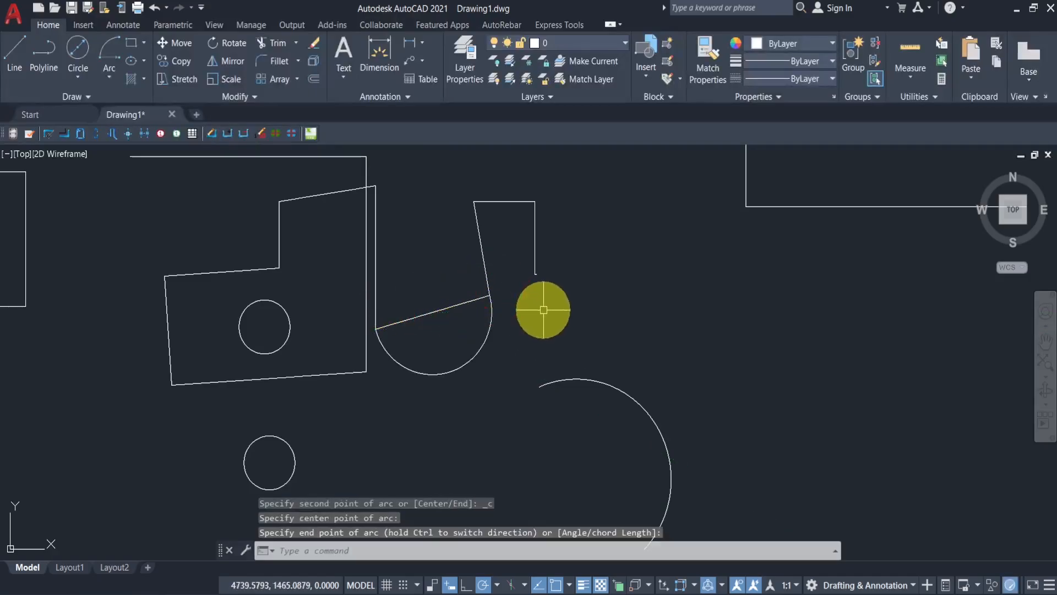
pyautogui.moveTo(542, 307); pyautogui.dragTo(401, 275, button='middle')
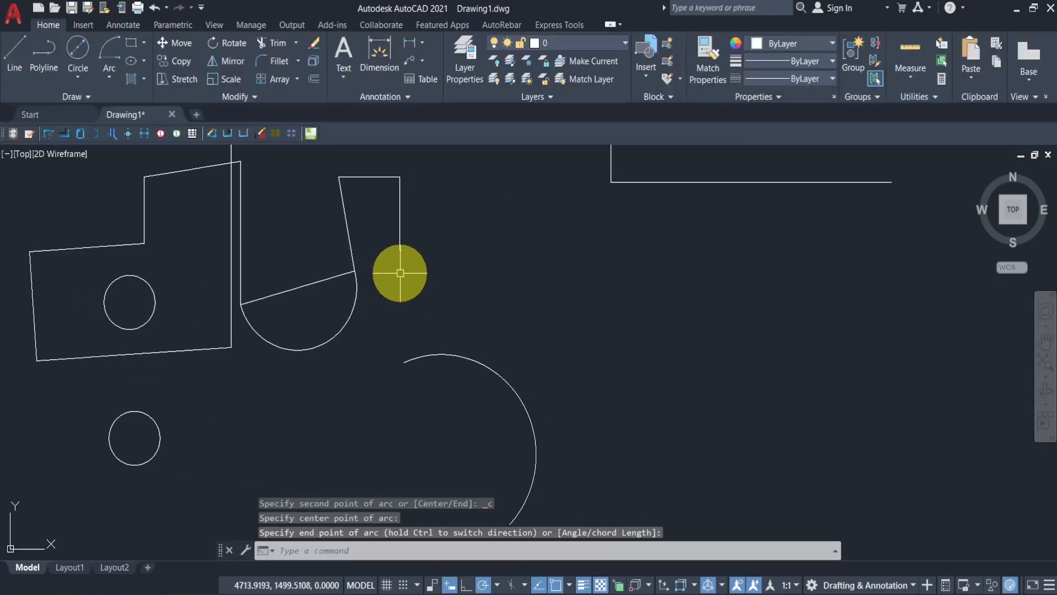
# - Draw a 500 by 500 rectangle to the right of the existing shapes
pyautogui.click(133, 43)
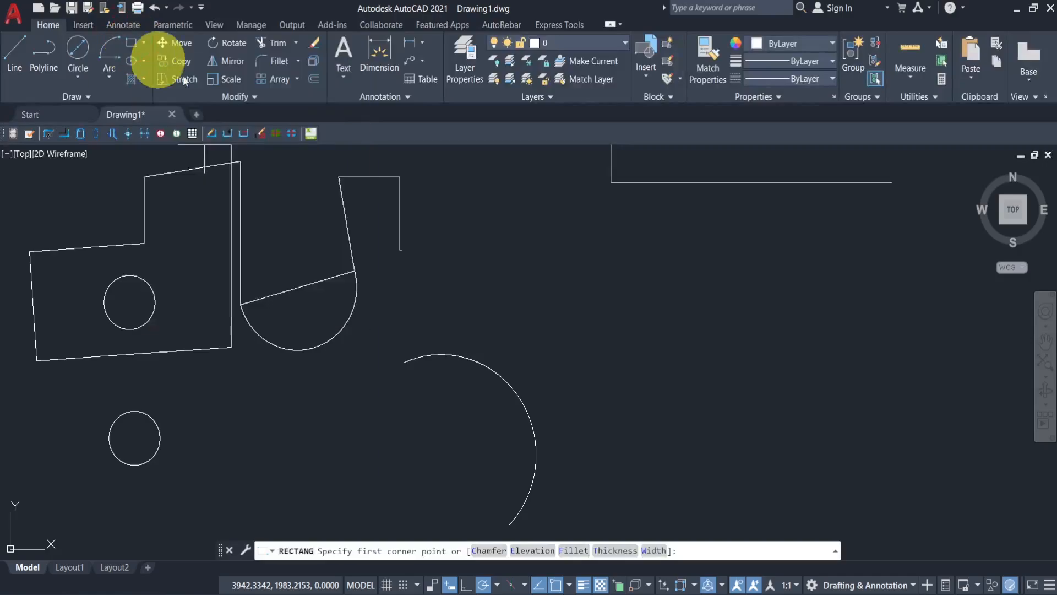
pyautogui.moveTo(522, 233); pyautogui.dragTo(437, 179, button='middle')
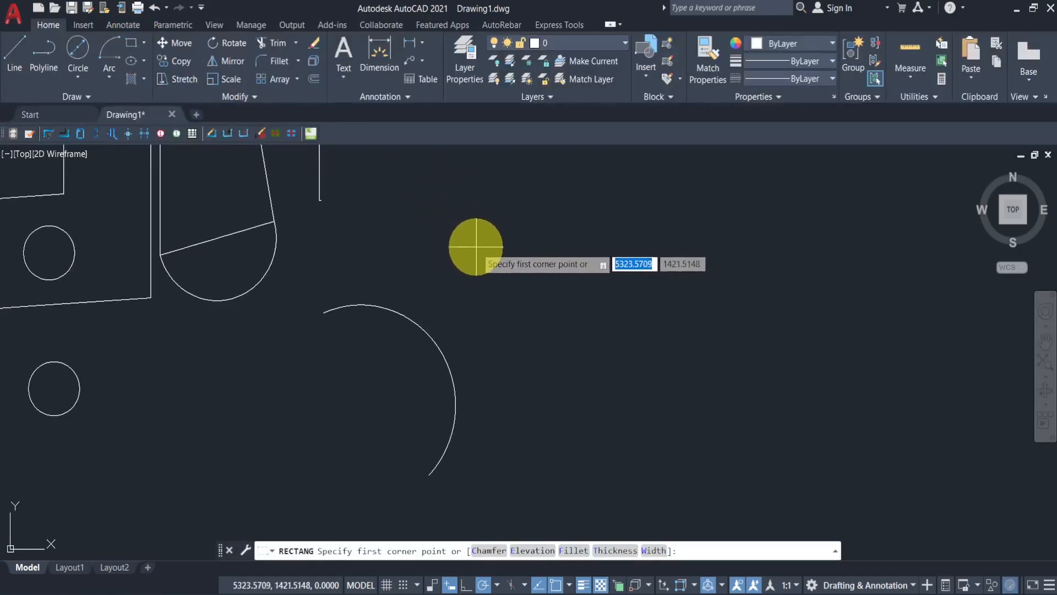
pyautogui.click(465, 212)
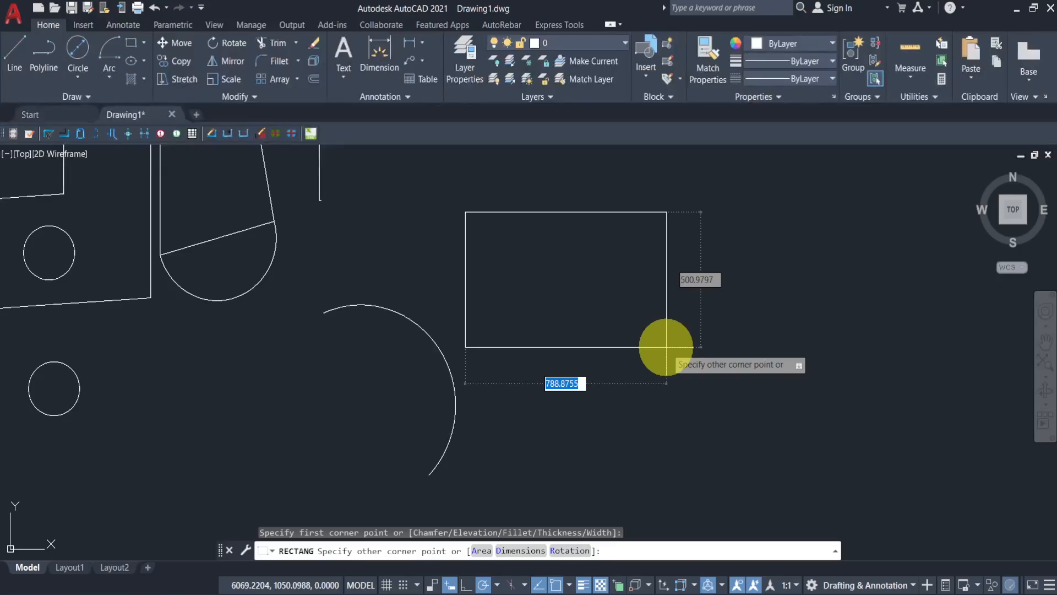
pyautogui.write('500')
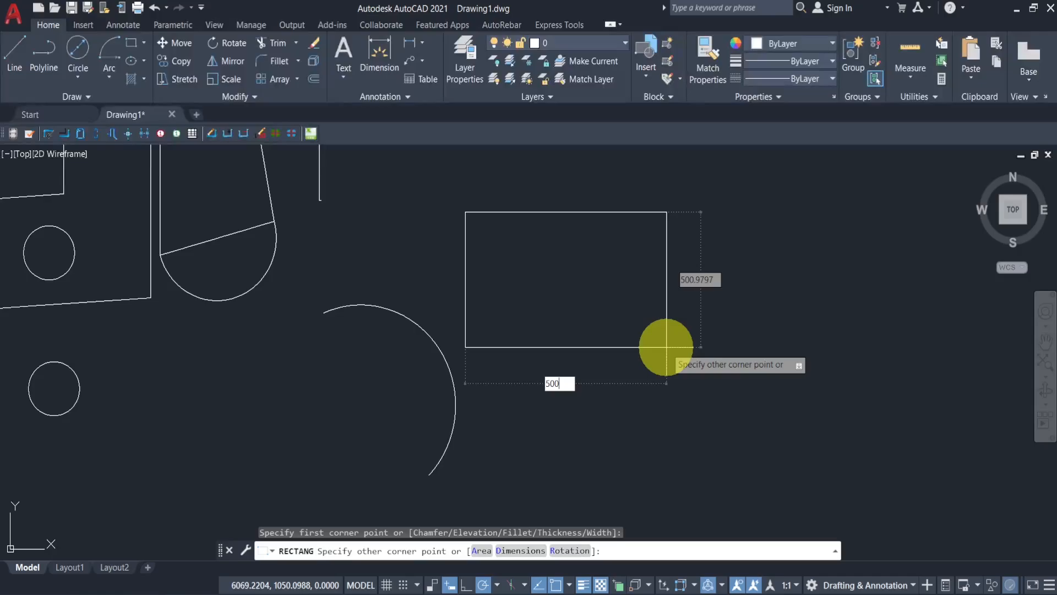
pyautogui.press('Tab')
pyautogui.write('500')
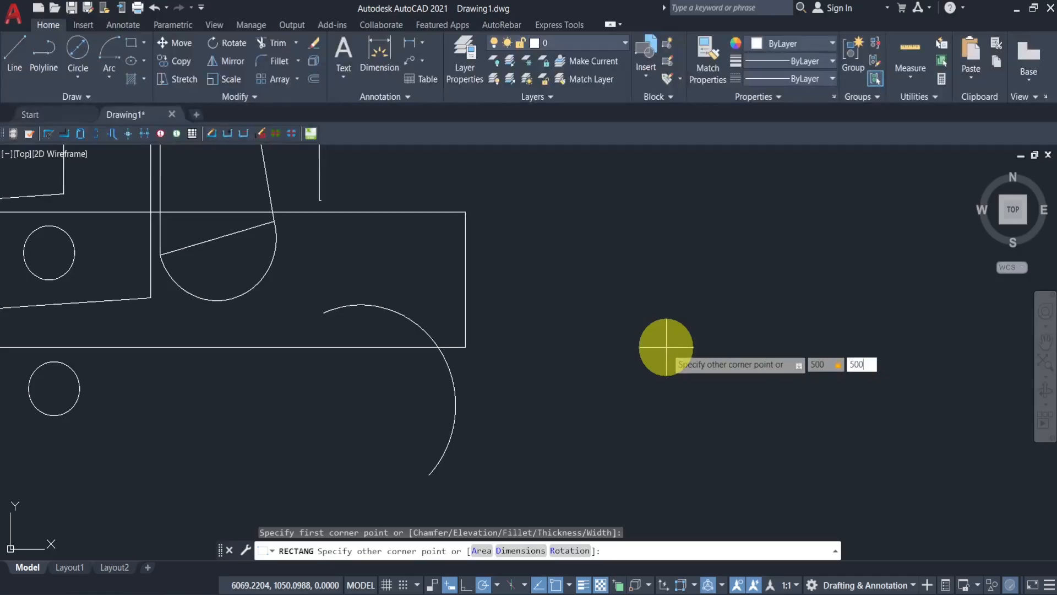
pyautogui.press('Return')
pyautogui.moveTo(625, 276); pyautogui.dragTo(570, 446, button='middle')
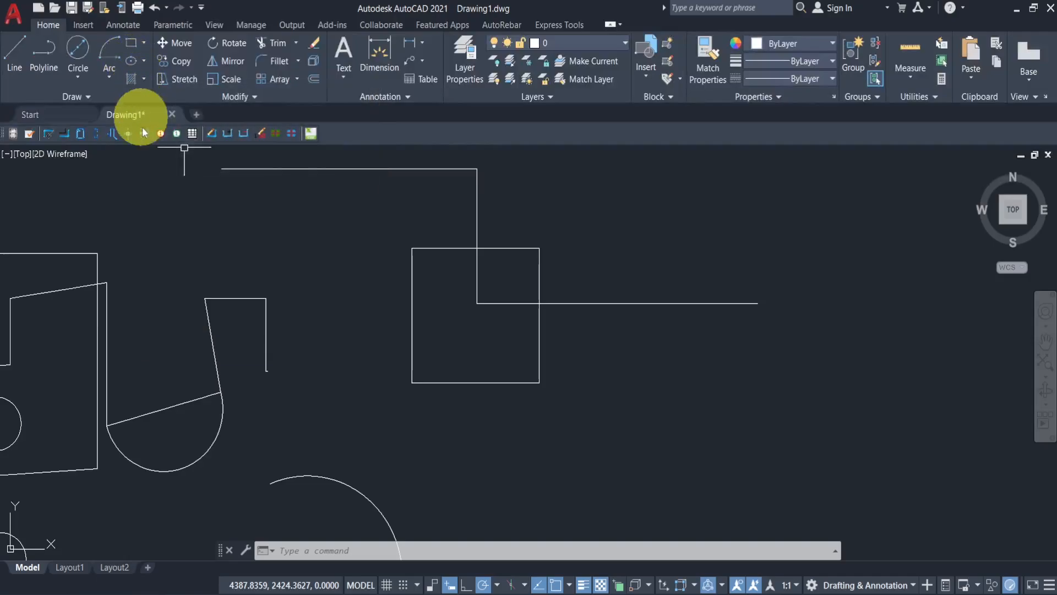
# - Draw a Center ellipse at the rectangle's middle with a short first axis and 150 distance to the other axis
pyautogui.moveTo(148, 215); pyautogui.dragTo(172, 207, button='middle')
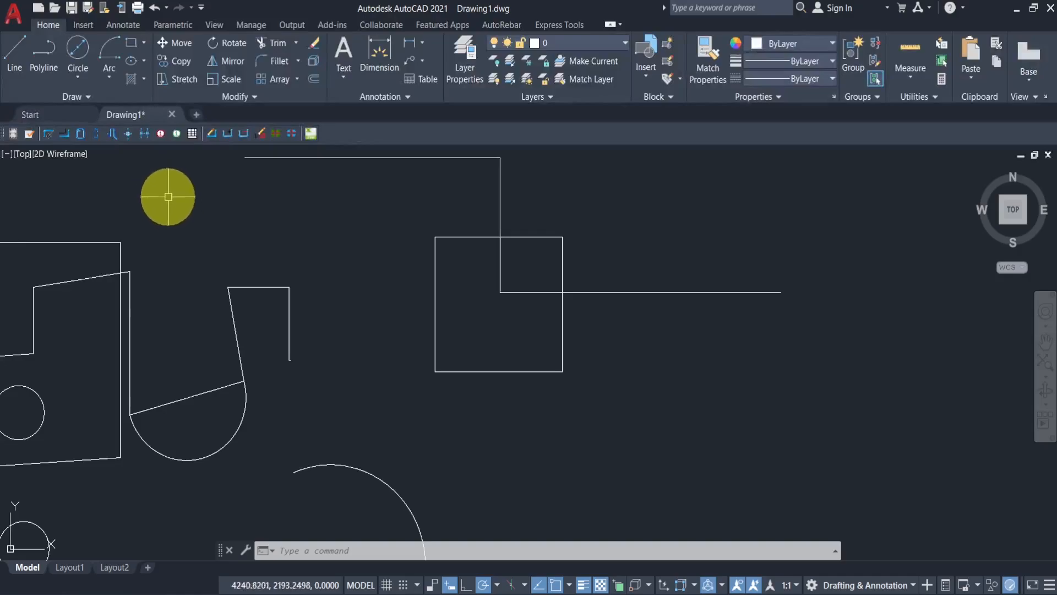
pyautogui.click(142, 62)
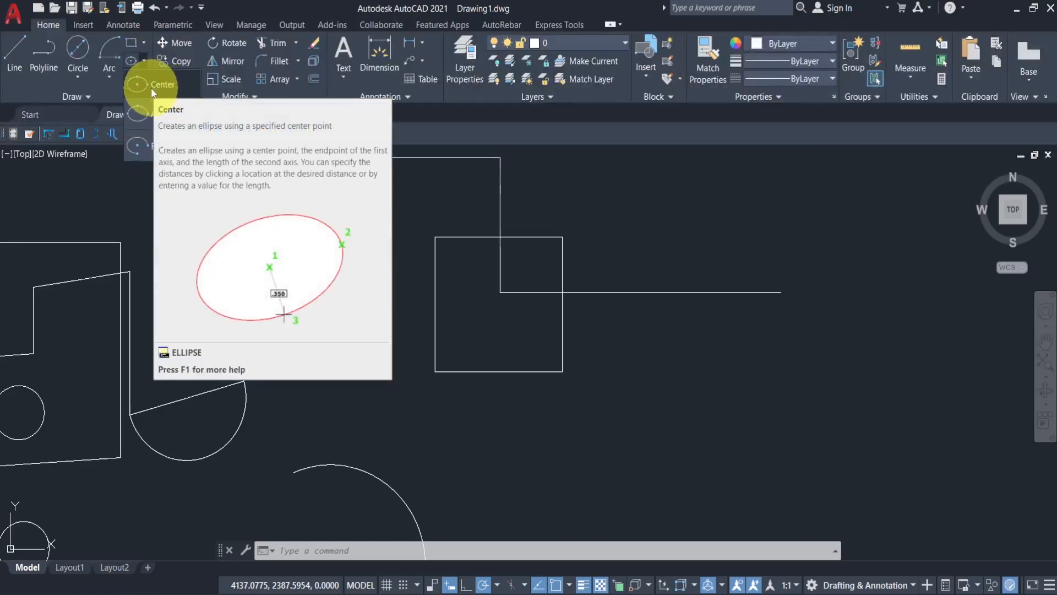
pyautogui.click(157, 87)
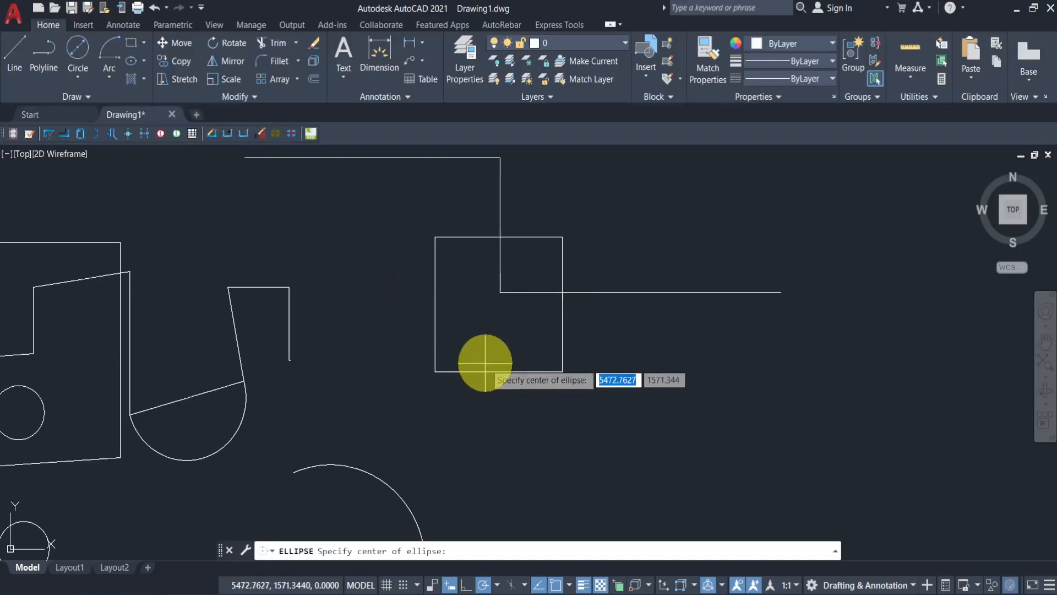
pyautogui.click(499, 304)
pyautogui.click(533, 307)
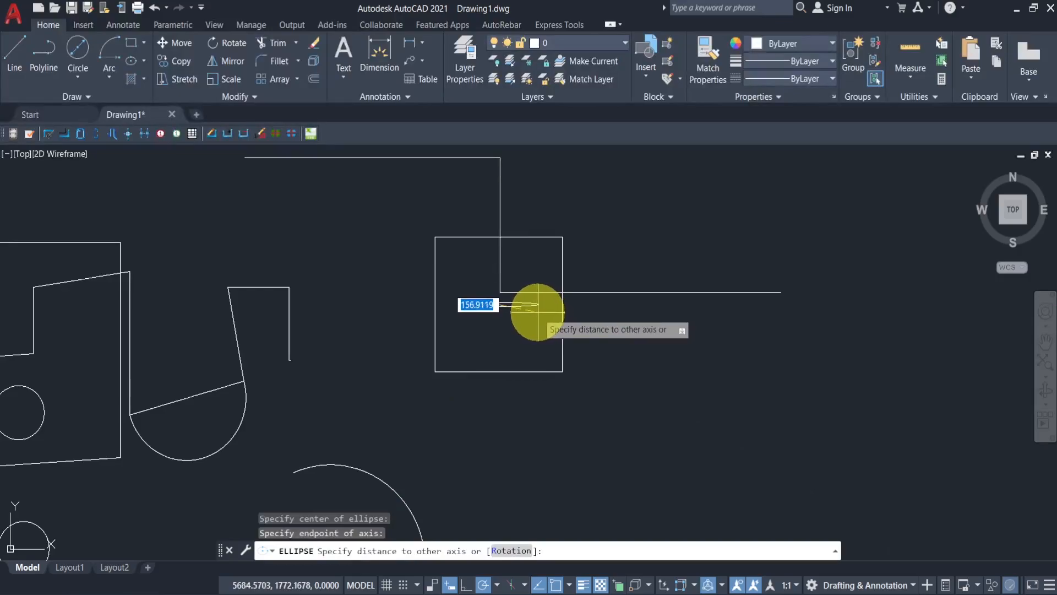
pyautogui.scroll(2, 537, 311)
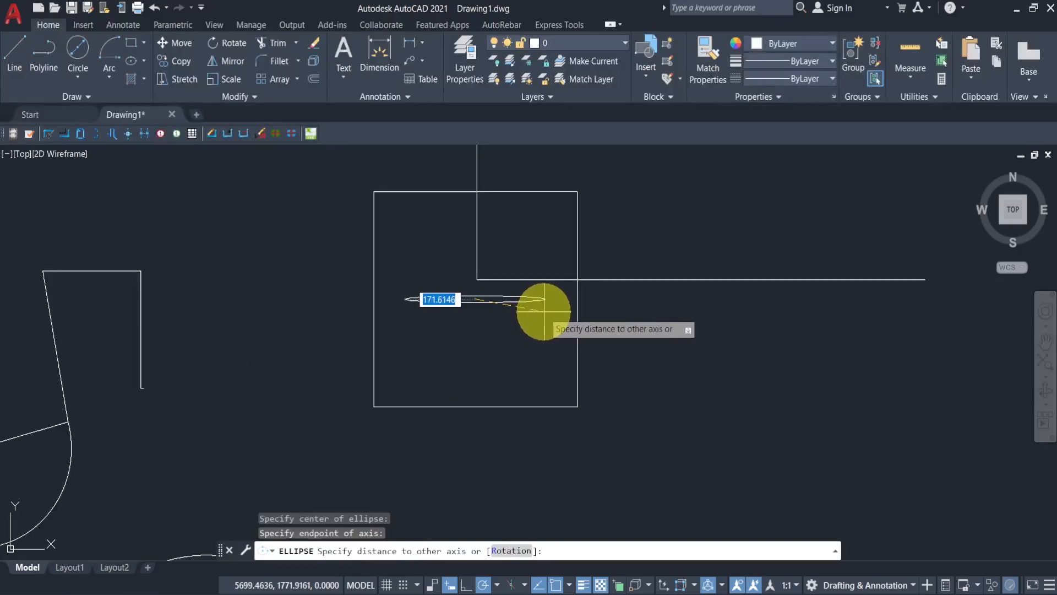
pyautogui.write('150')
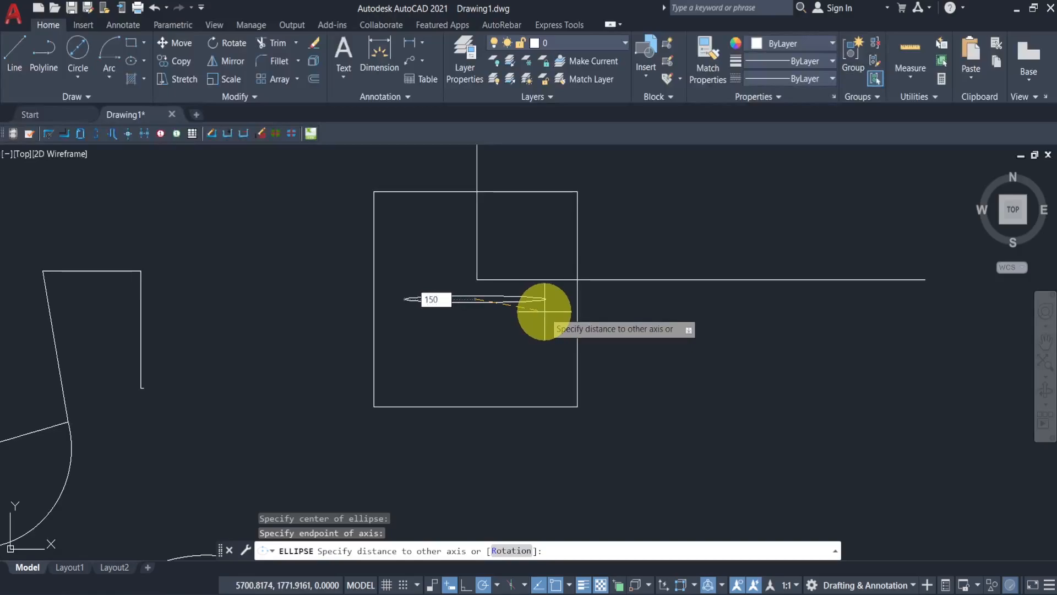
pyautogui.press('Return')
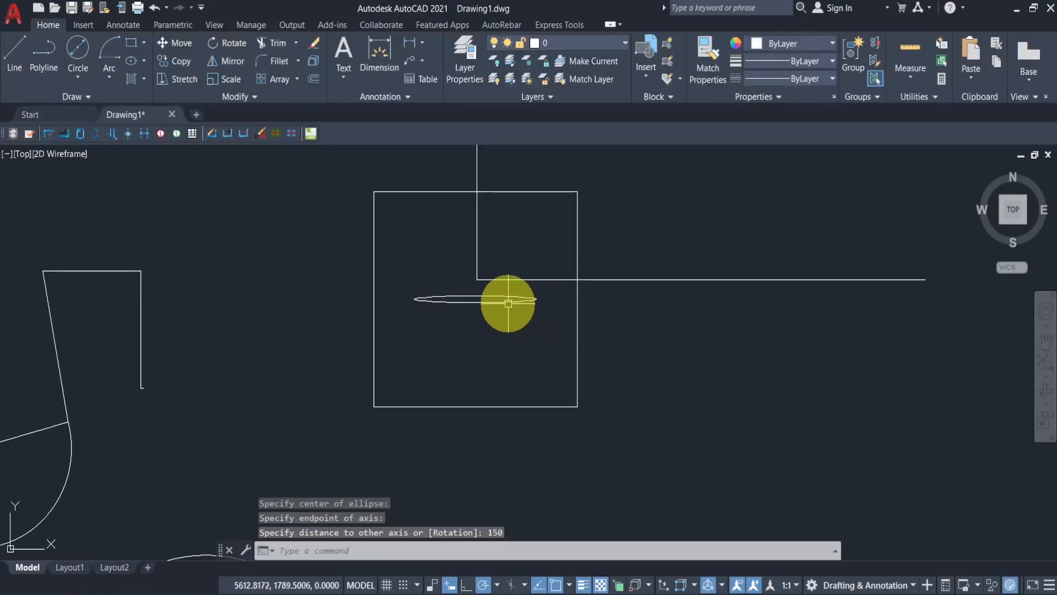
# - Select the ellipse and stretch its minor-axis grip outward to make it much taller, then deselect
pyautogui.scroll(3, 484, 296)
pyautogui.click(479, 297)
pyautogui.scroll(3, 456, 293)
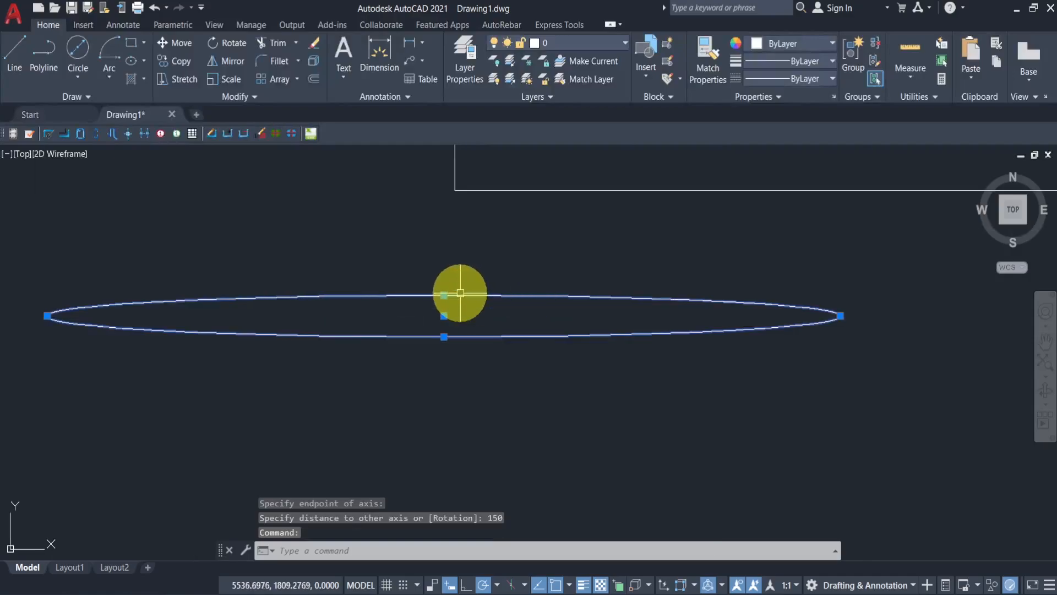
pyautogui.click(444, 296)
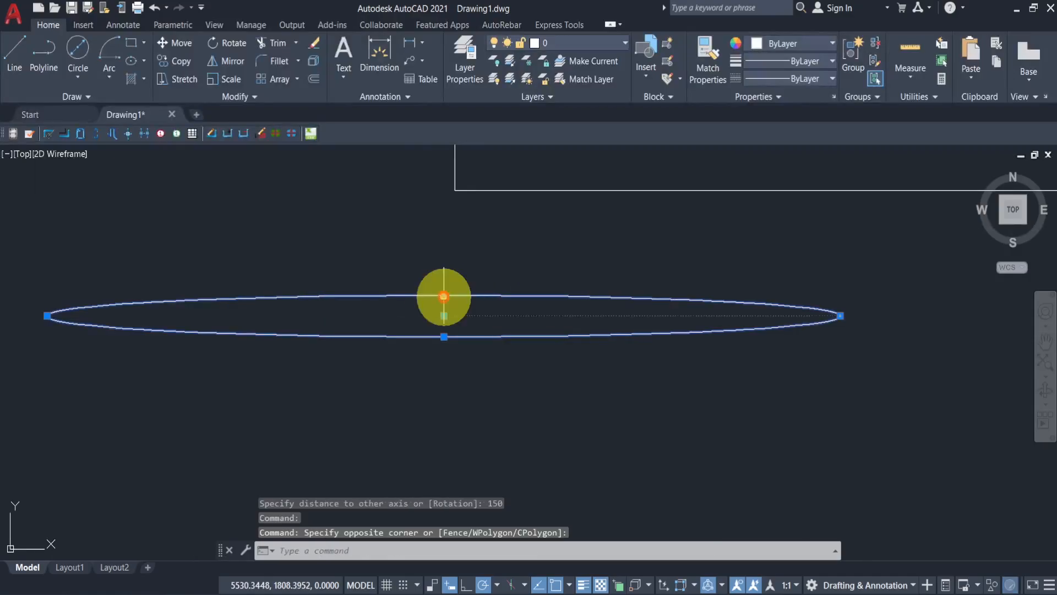
pyautogui.click(446, 214)
pyautogui.scroll(-3, 468, 223)
pyautogui.scroll(-3, 462, 231)
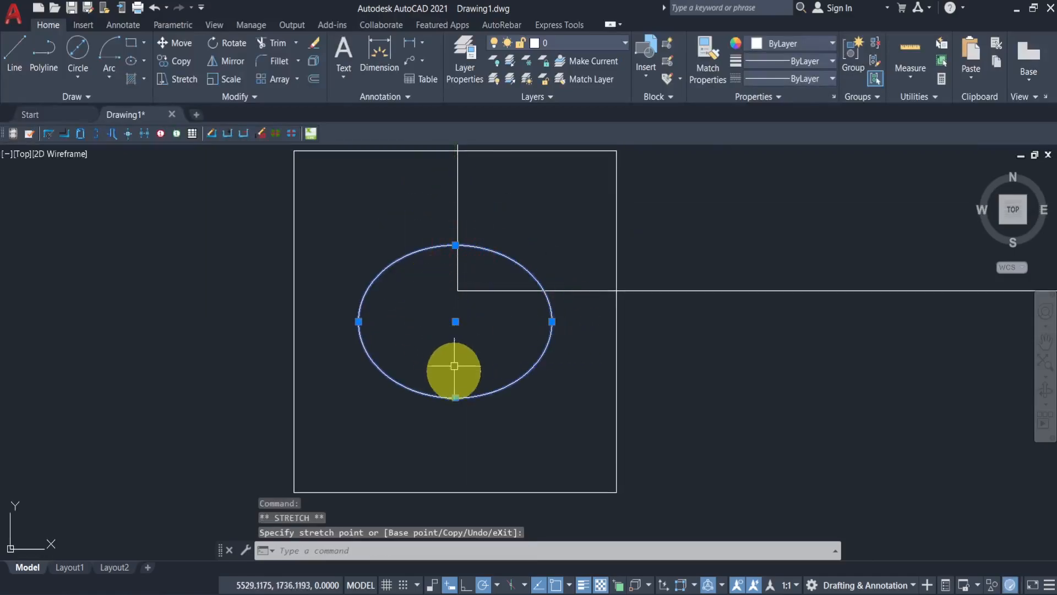
pyautogui.moveTo(514, 408); pyautogui.dragTo(494, 400, button='middle')
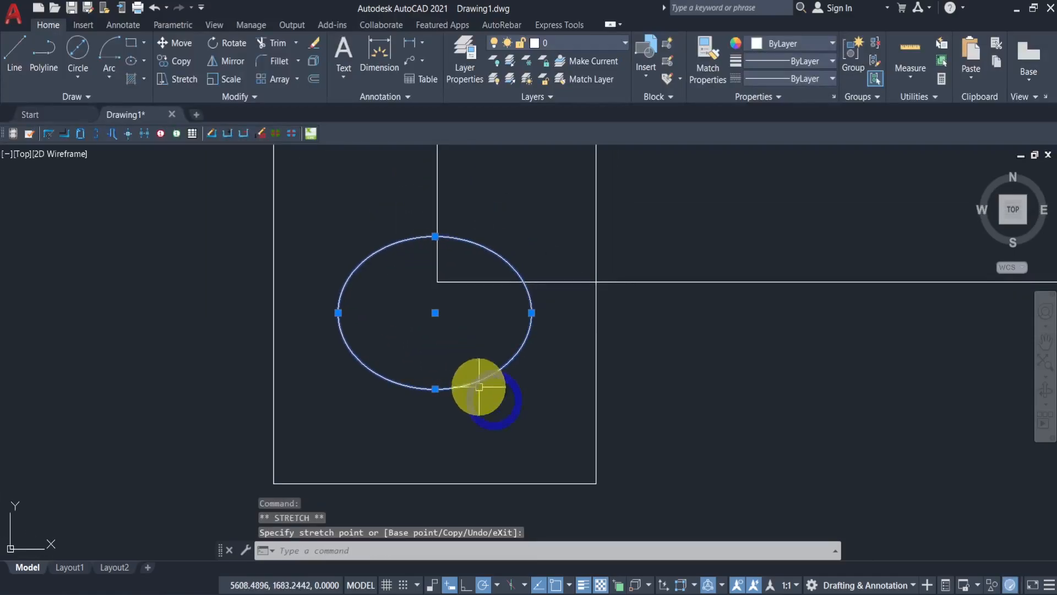
pyautogui.press('Escape')
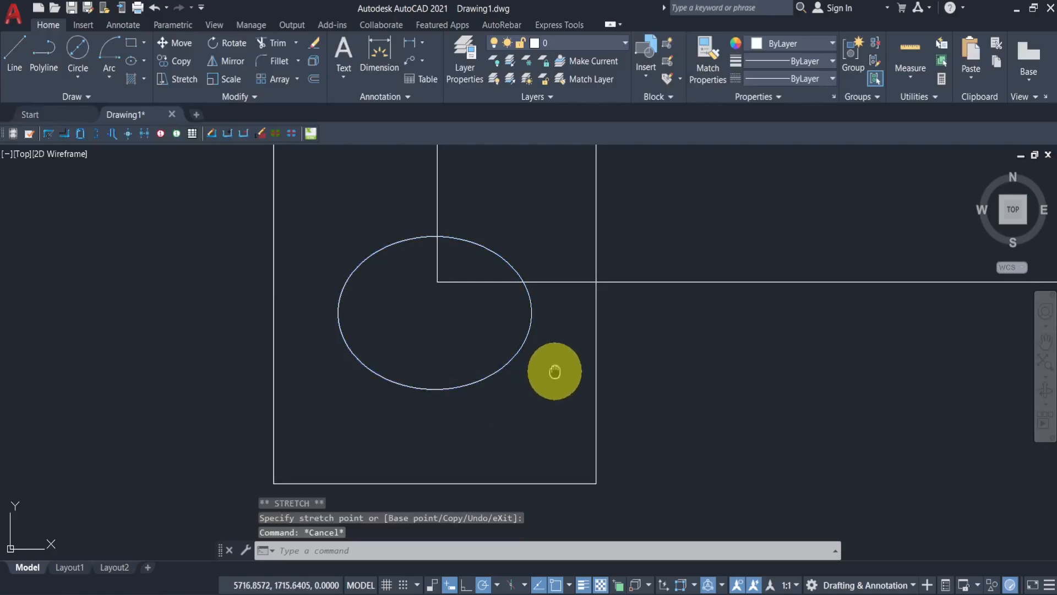
# - Fill the ellipse inside the rectangle with an ANSI31 hatch pattern at scale 10 by picking an internal point
pyautogui.moveTo(555, 374); pyautogui.dragTo(581, 423, button='middle')
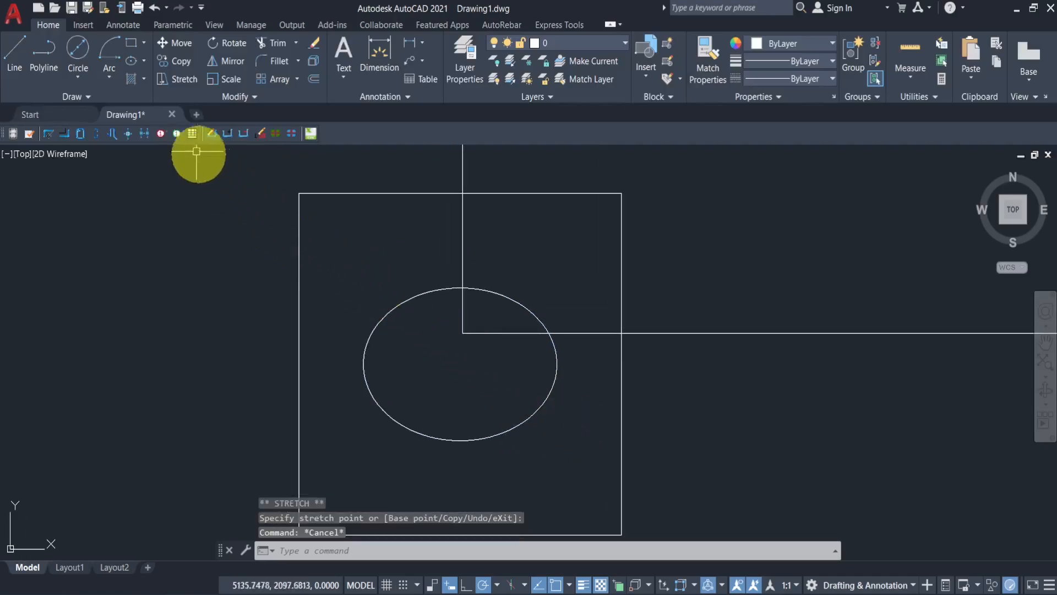
pyautogui.click(145, 81)
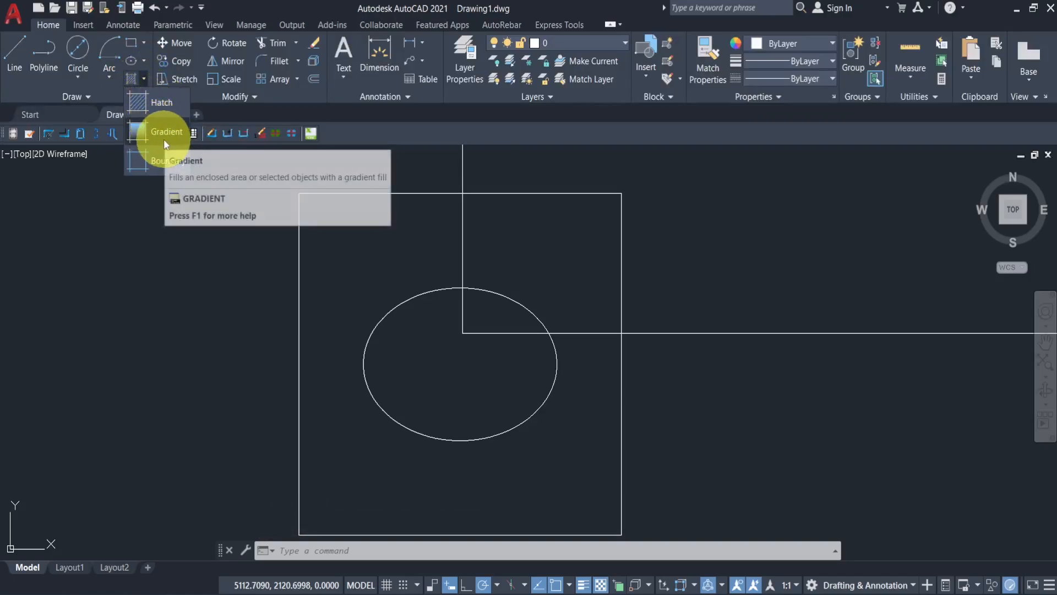
pyautogui.click(157, 101)
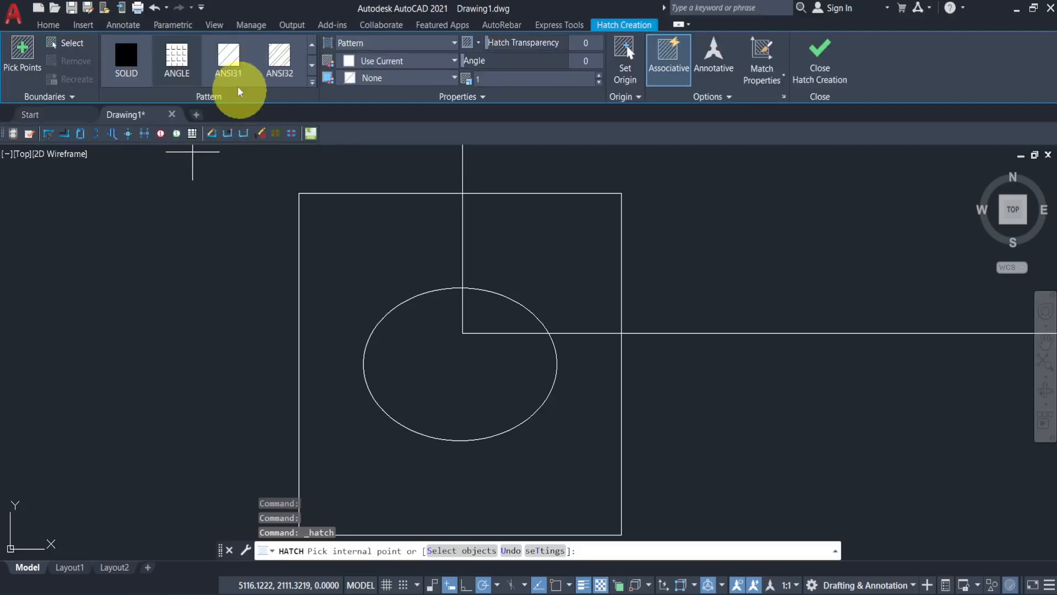
pyautogui.click(228, 70)
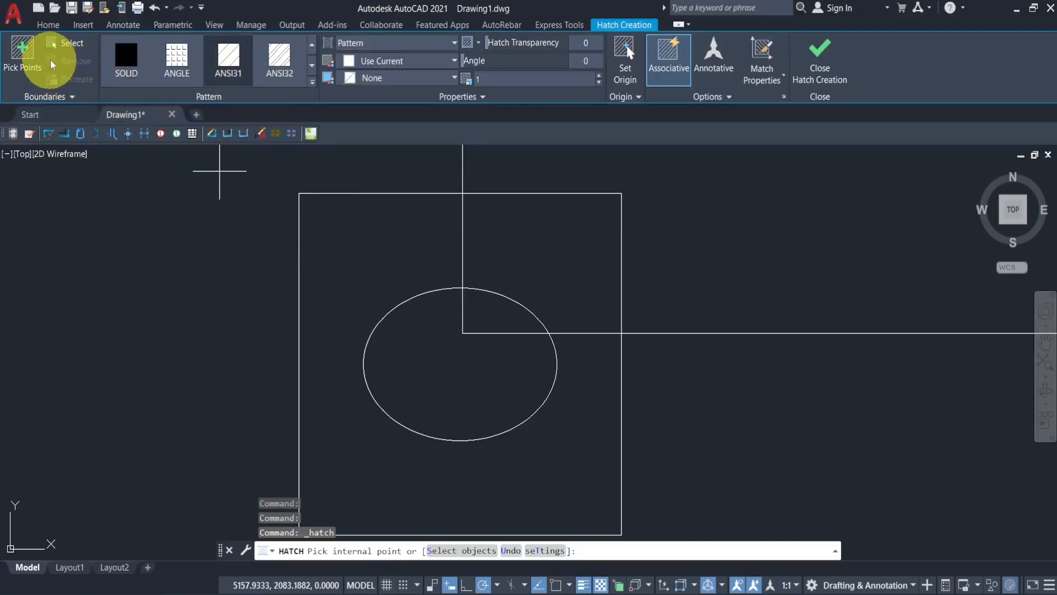
pyautogui.click(25, 61)
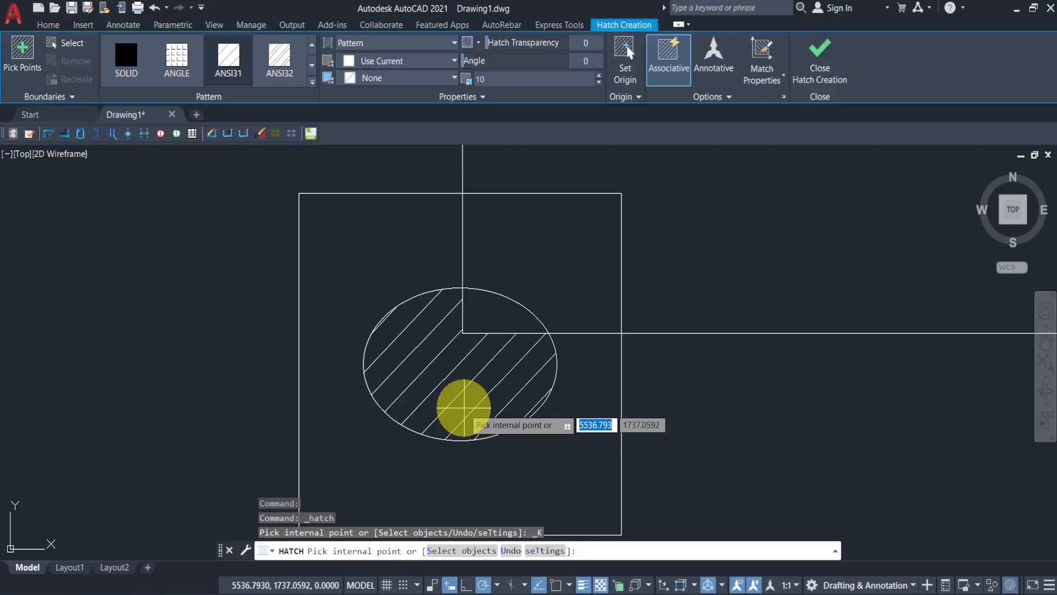
pyautogui.click(396, 406)
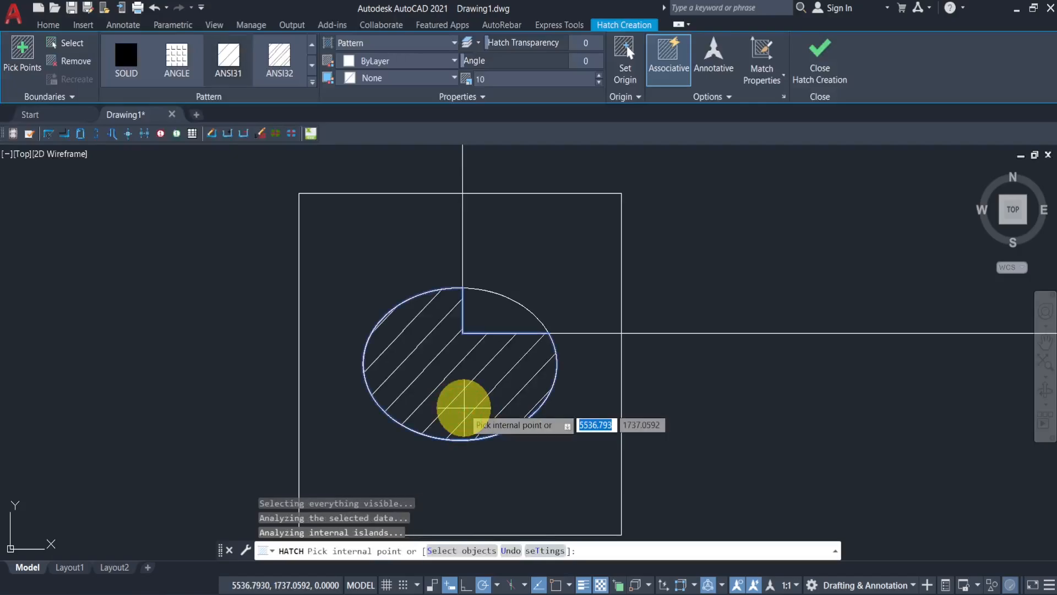
pyautogui.click(818, 51)
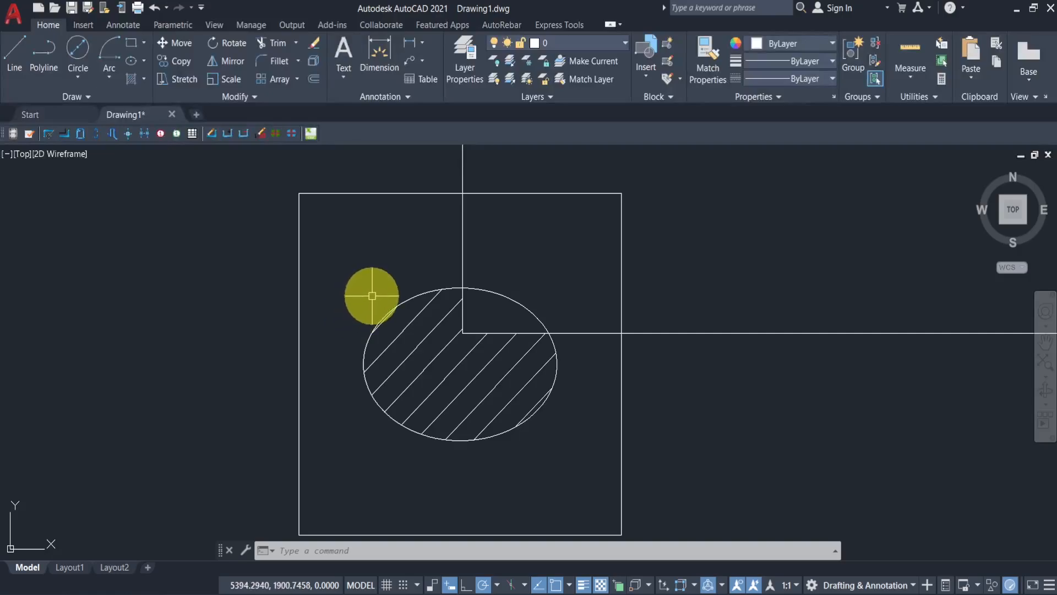
# - Move the hatched ellipse from its bottom quadrant so that point sits on the rectangle's right edge
pyautogui.scroll(-2, 394, 291)
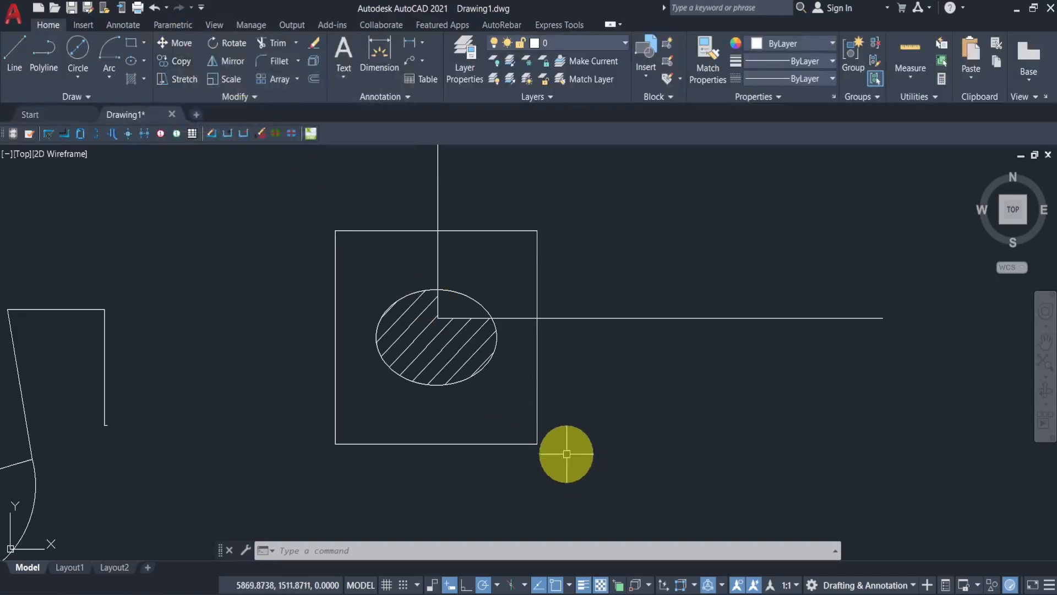
pyautogui.scroll(-2, 495, 410)
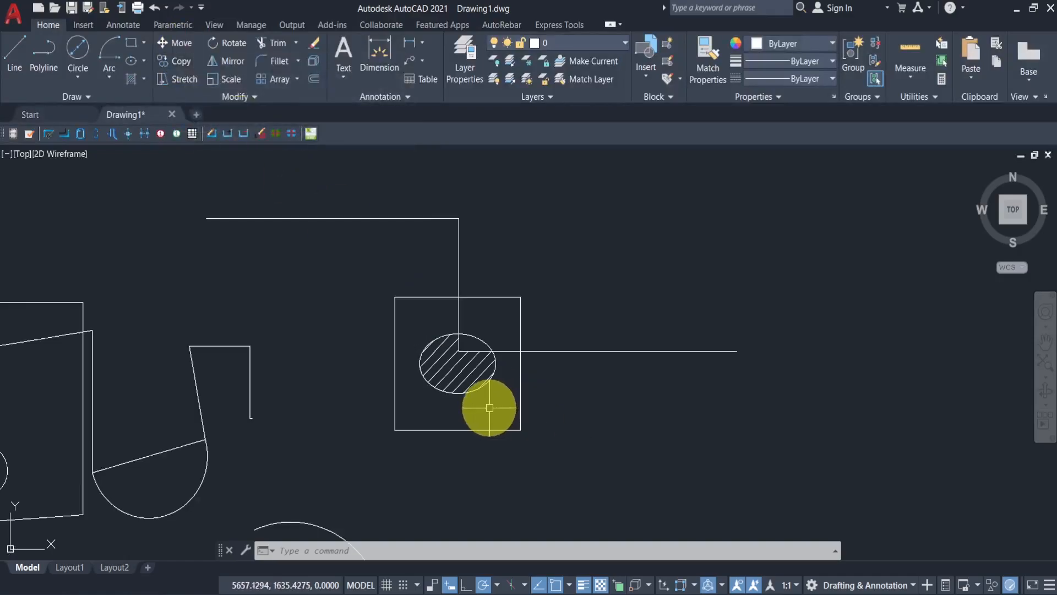
pyautogui.scroll(2, 473, 402)
pyautogui.click(498, 404)
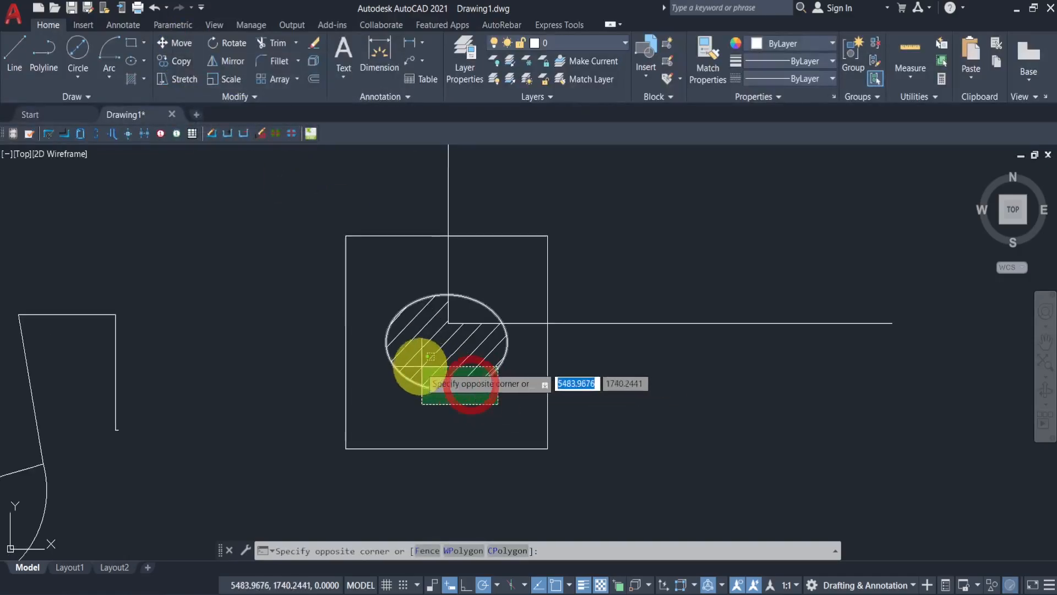
pyautogui.click(377, 343)
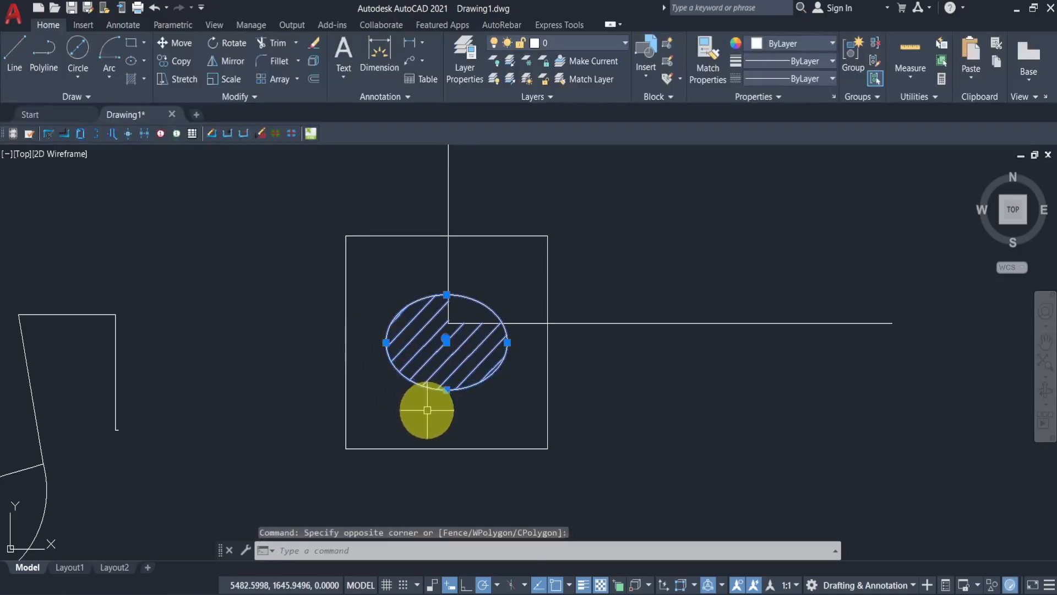
pyautogui.click(182, 43)
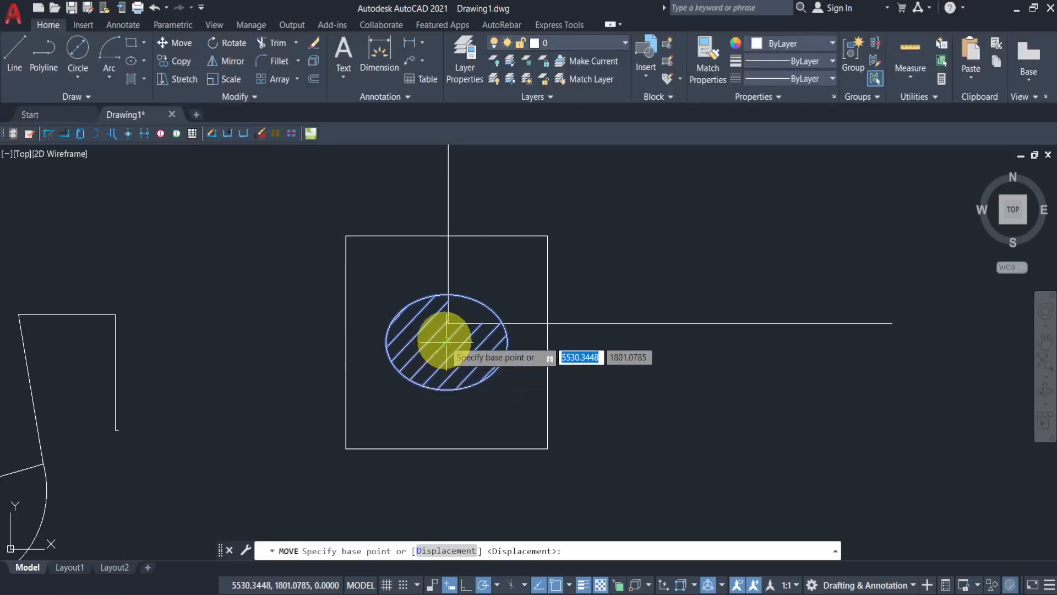
pyautogui.click(446, 390)
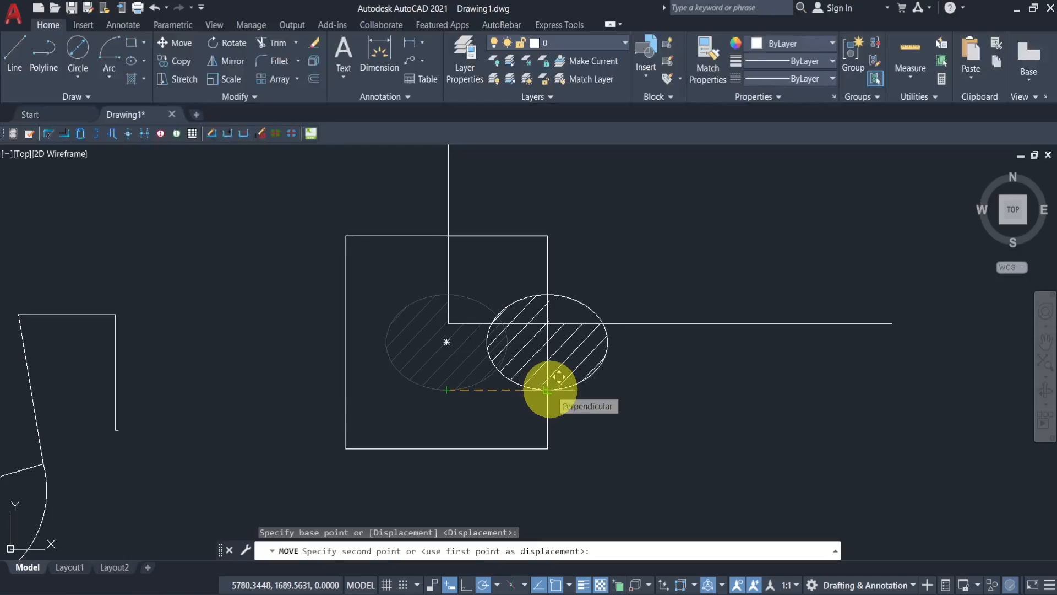
pyautogui.click(548, 390)
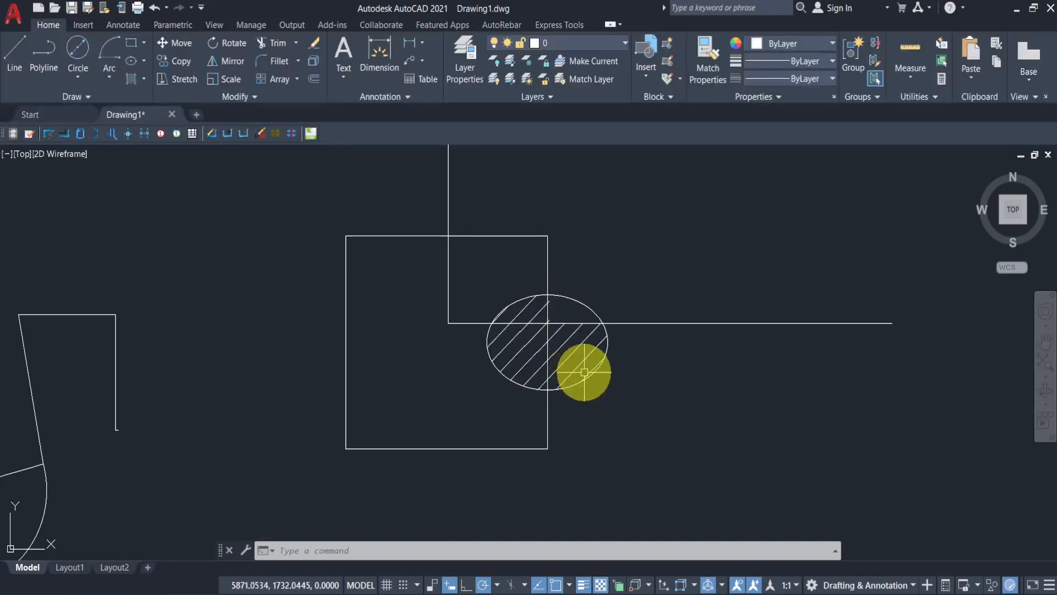
# - Copy the hatched ellipse several times from its bottom quadrant to positions left, right and above it
pyautogui.click(603, 386)
pyautogui.click(567, 350)
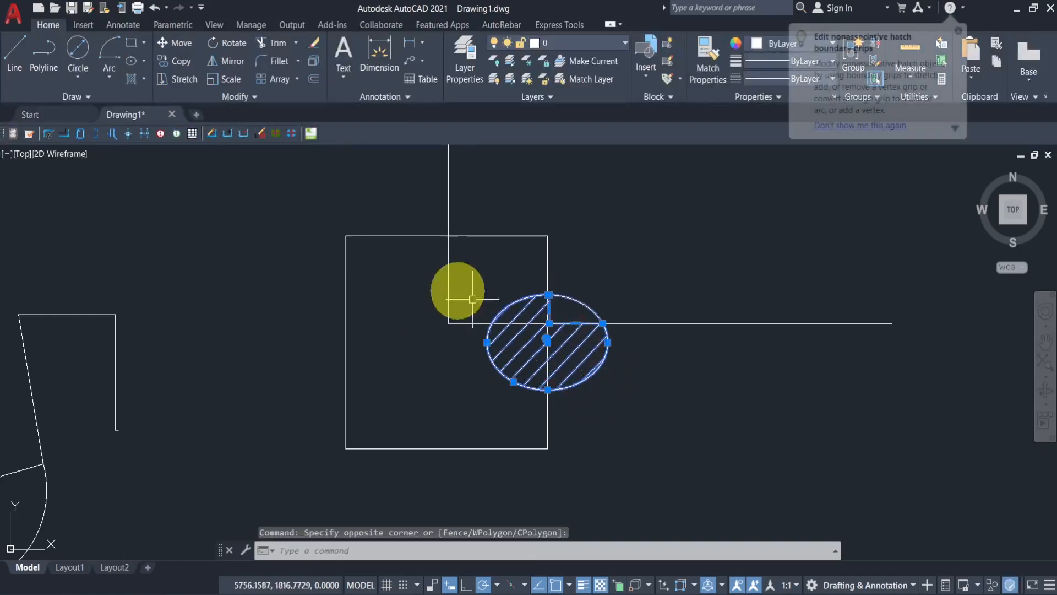
pyautogui.click(184, 62)
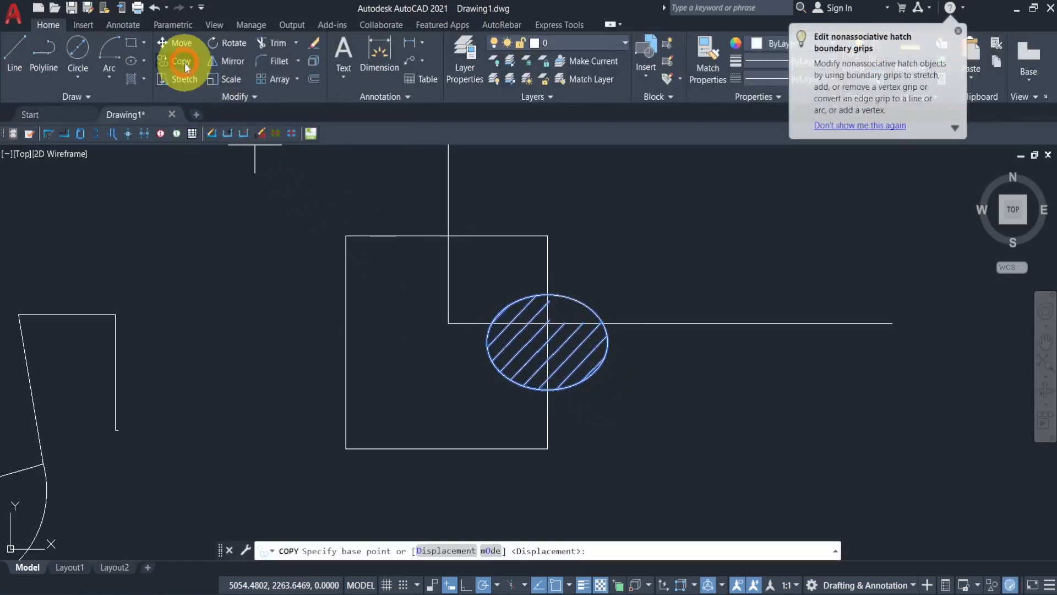
pyautogui.click(547, 390)
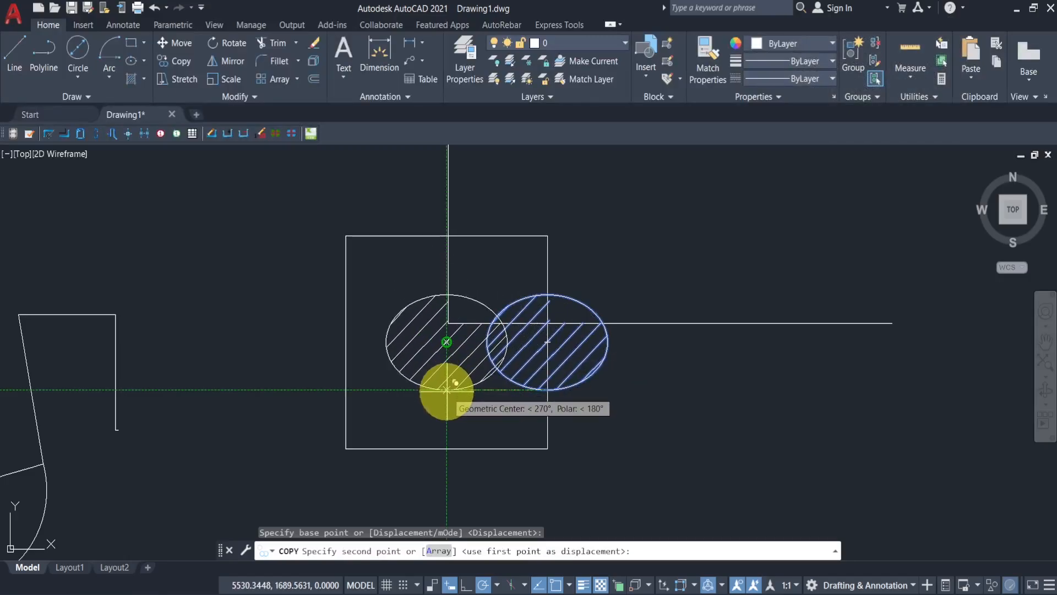
pyautogui.click(447, 390)
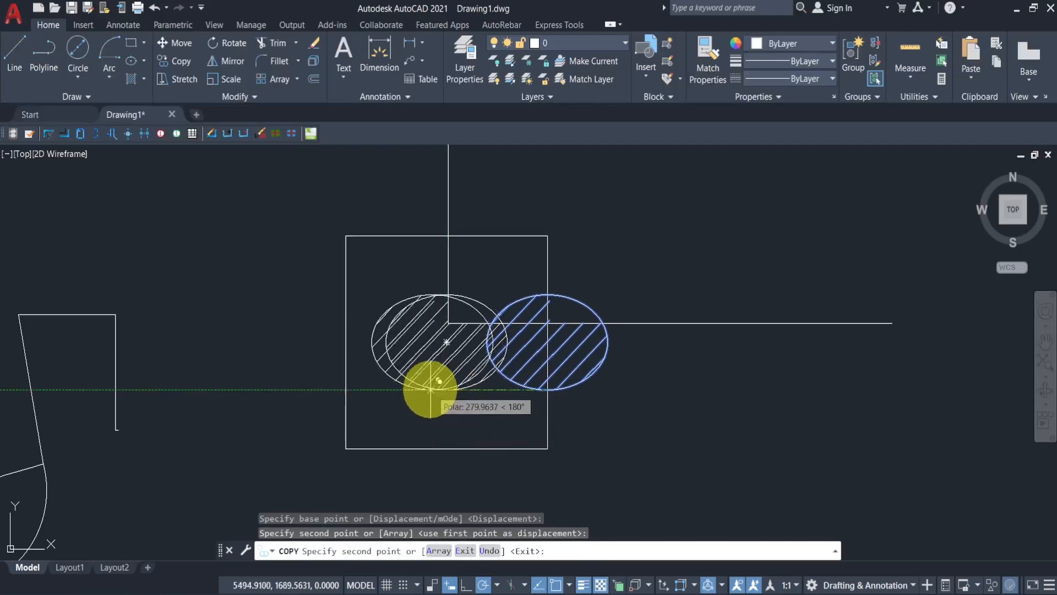
pyautogui.click(317, 390)
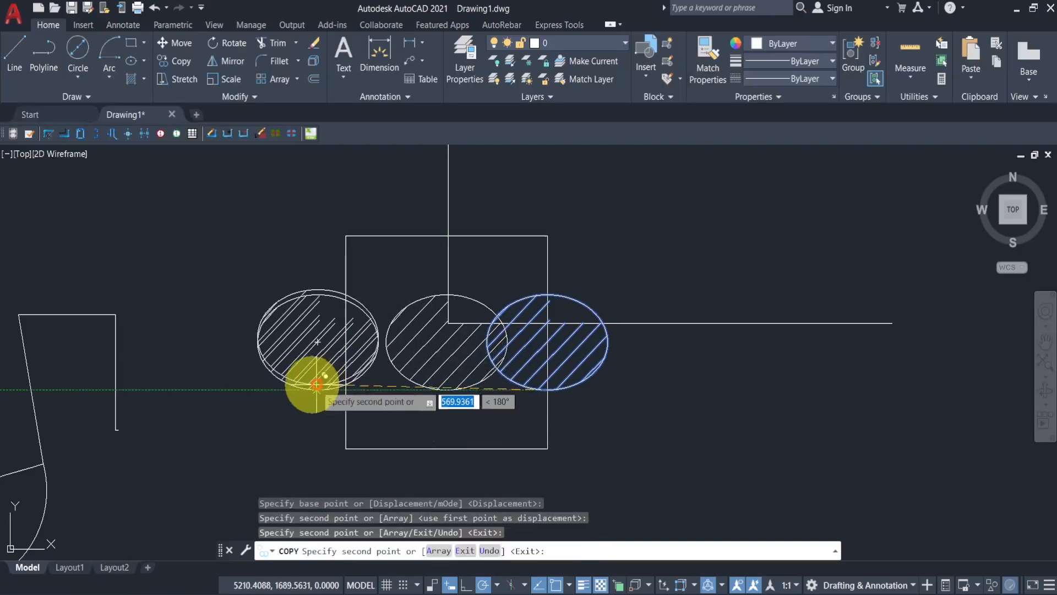
pyautogui.click(189, 390)
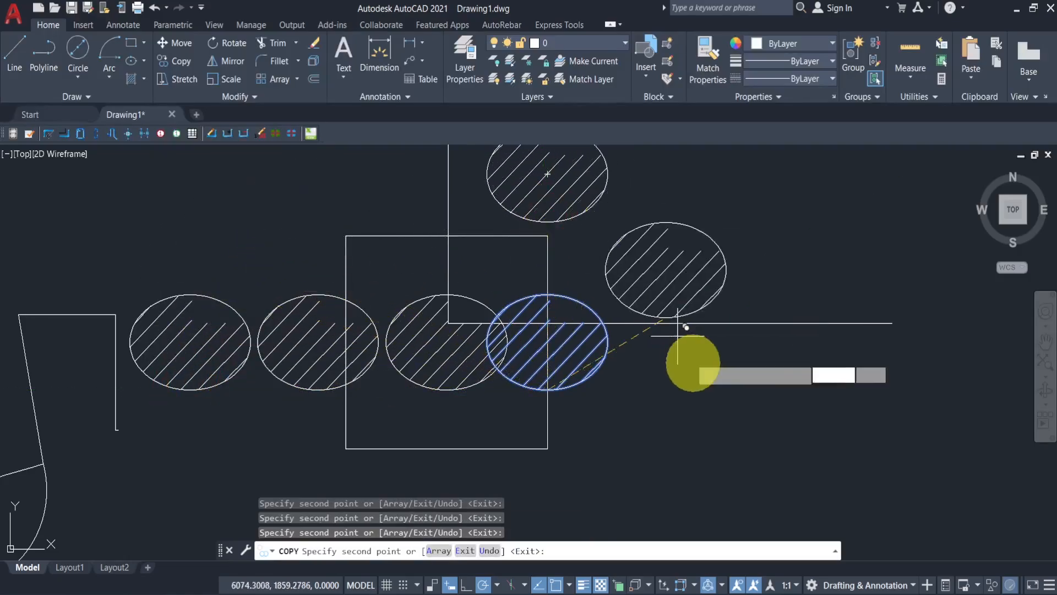
pyautogui.click(715, 423)
pyautogui.click(835, 223)
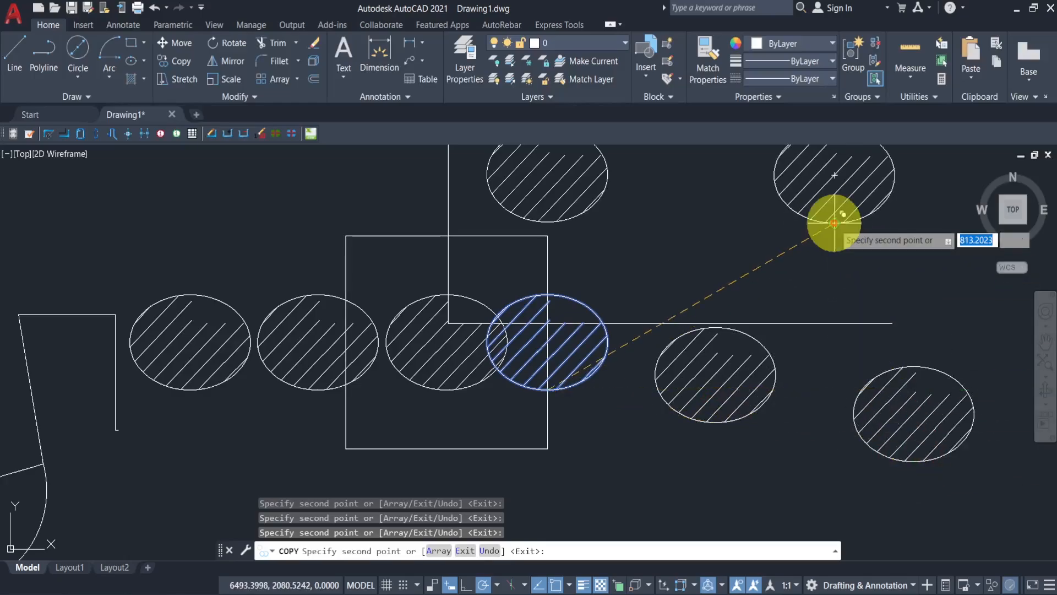
pyautogui.click(694, 270)
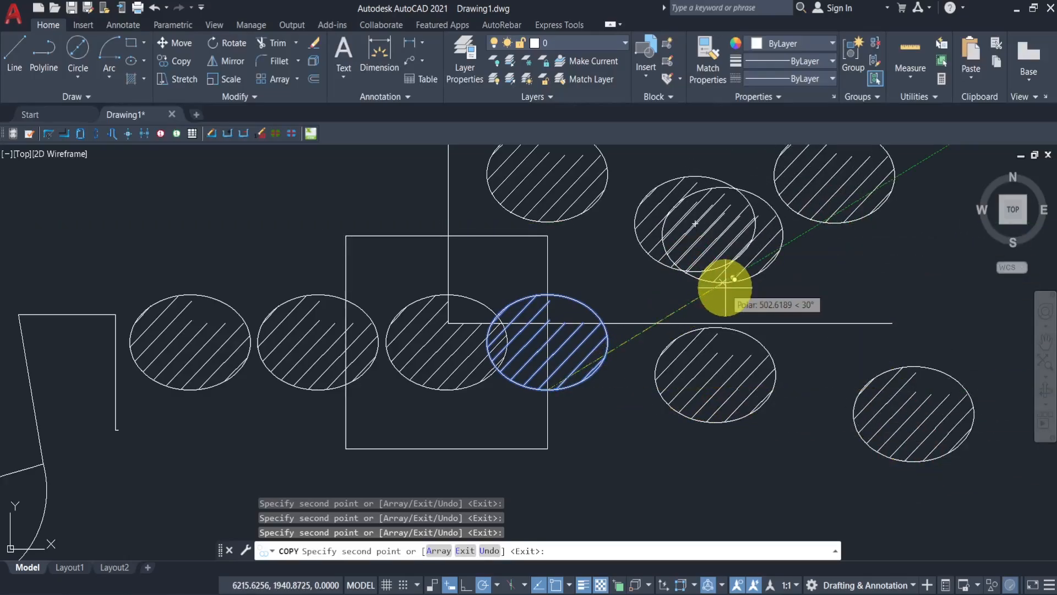
pyautogui.press('Return')
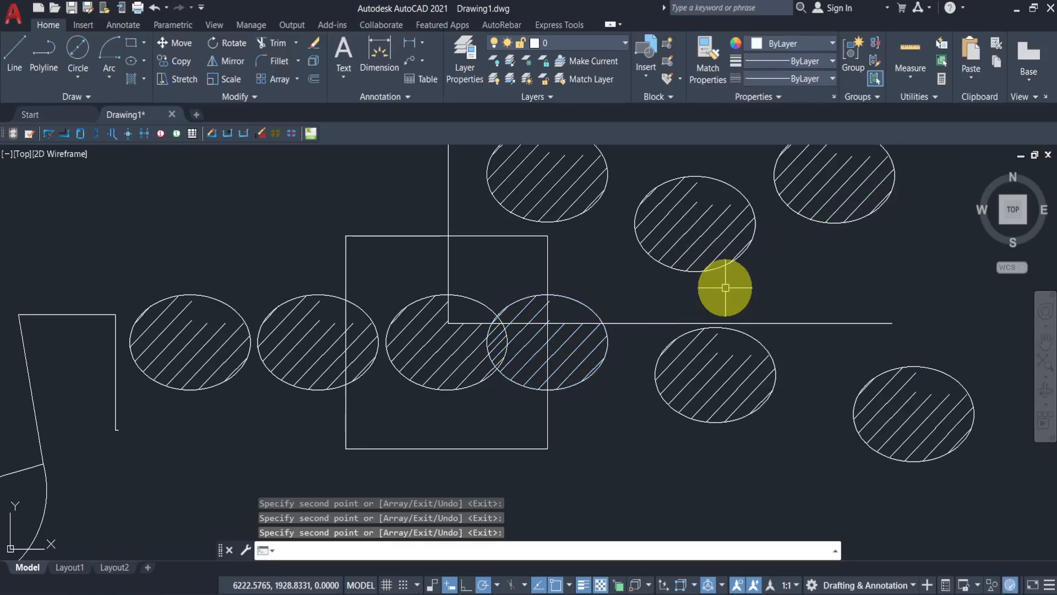
# - Stretch the square's right side horizontally about 470 units to the right with Ortho turned on
pyautogui.scroll(-2, 617, 302)
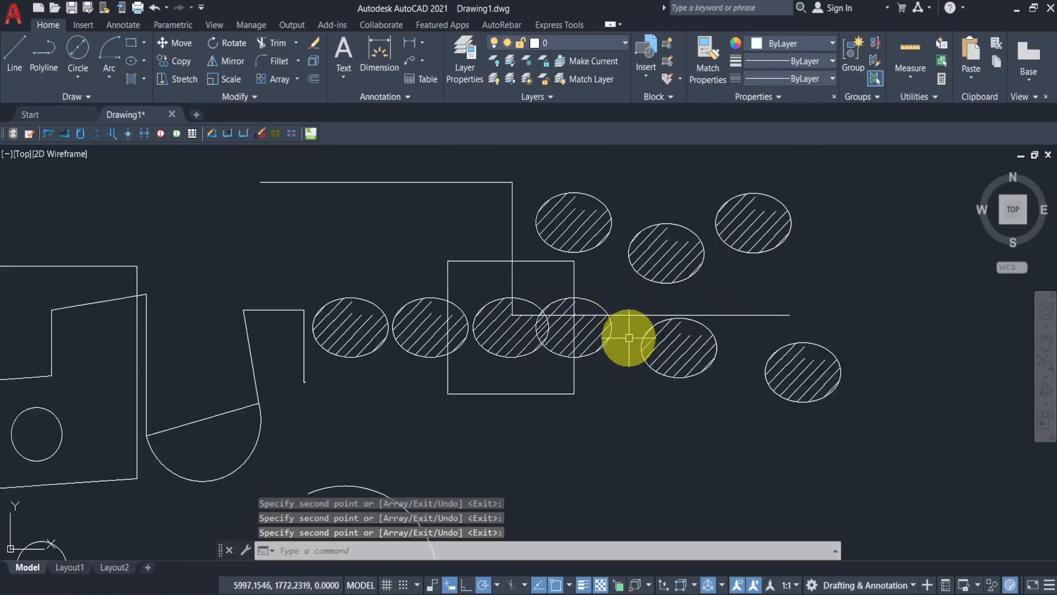
pyautogui.scroll(-2, 628, 335)
pyautogui.moveTo(372, 364); pyautogui.dragTo(702, 362, button='middle')
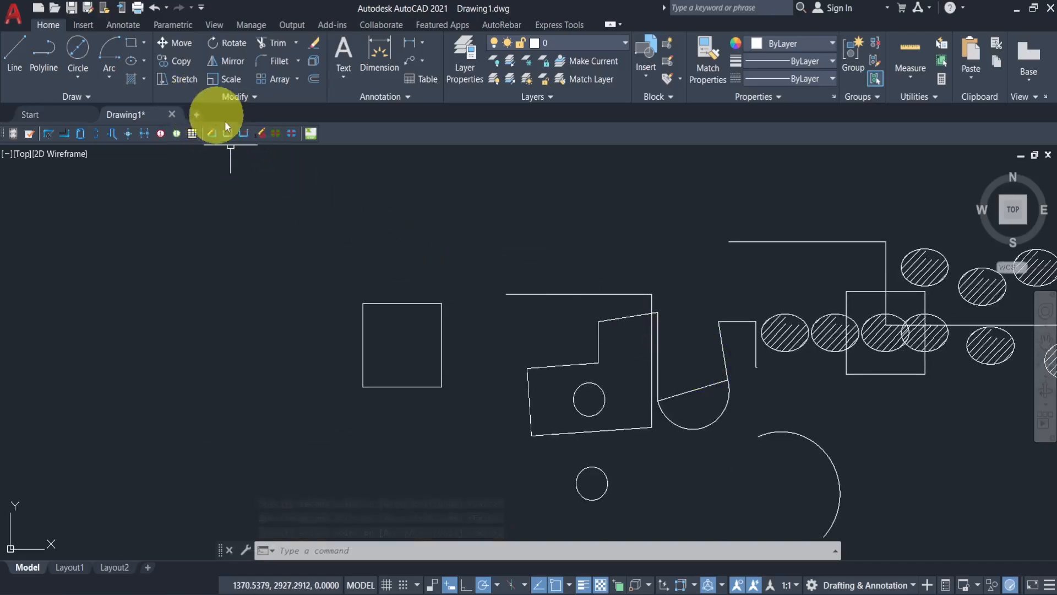
pyautogui.moveTo(382, 309)
pyautogui.mouseDown(button='middle')
pyautogui.moveTo(347, 316)
pyautogui.moveTo(276, 271)
pyautogui.mouseUp(button='middle')
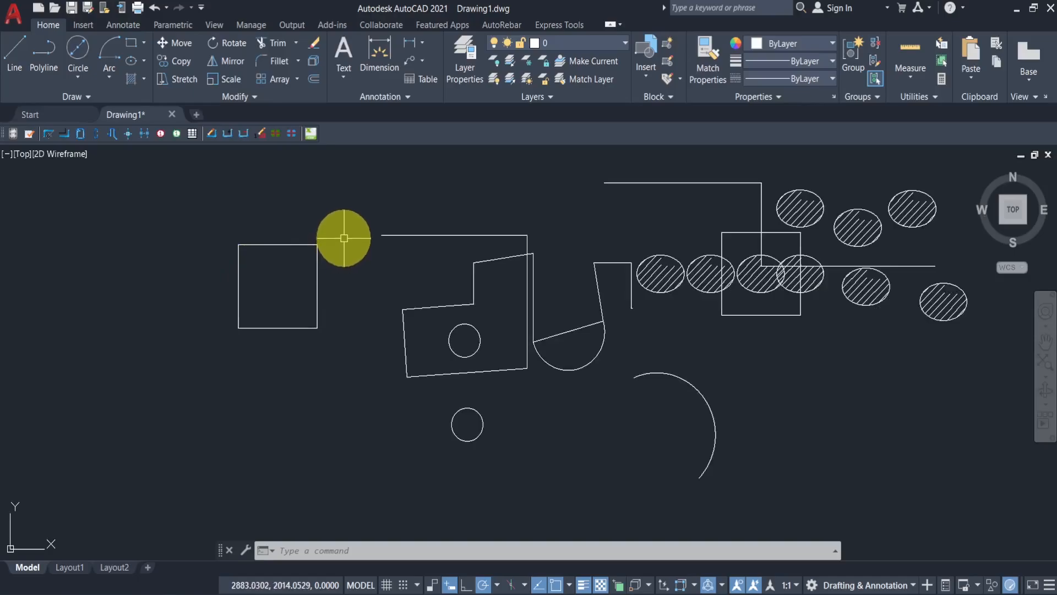
pyautogui.scroll(2, 341, 239)
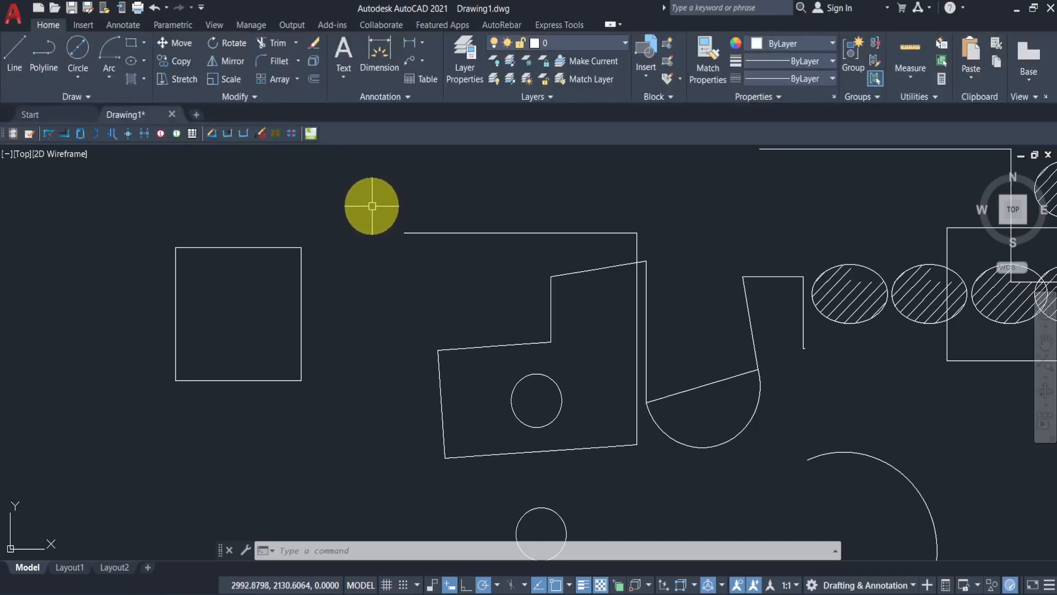
pyautogui.click(372, 206)
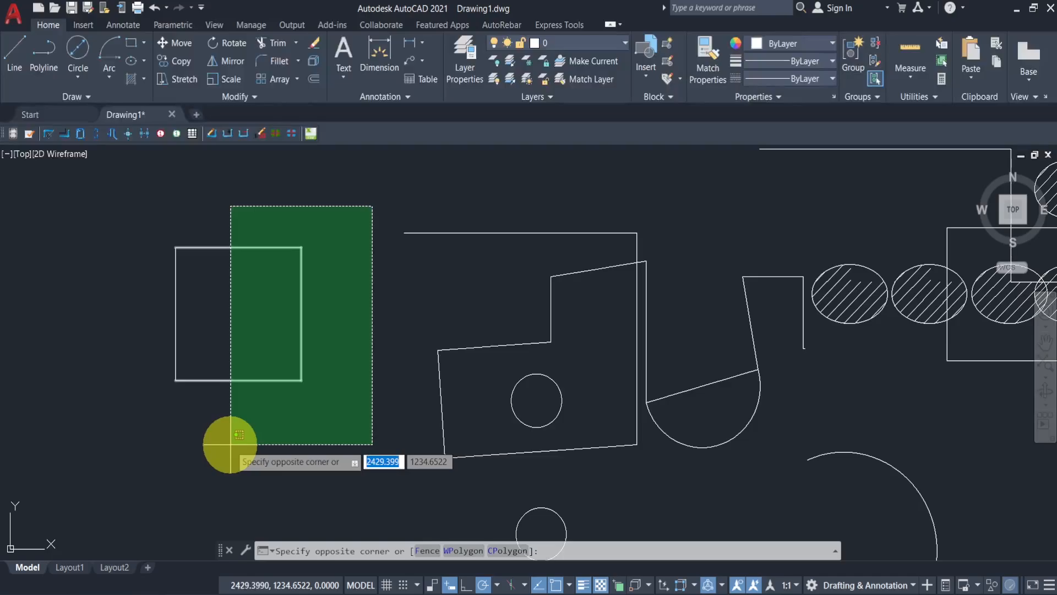
pyautogui.click(230, 445)
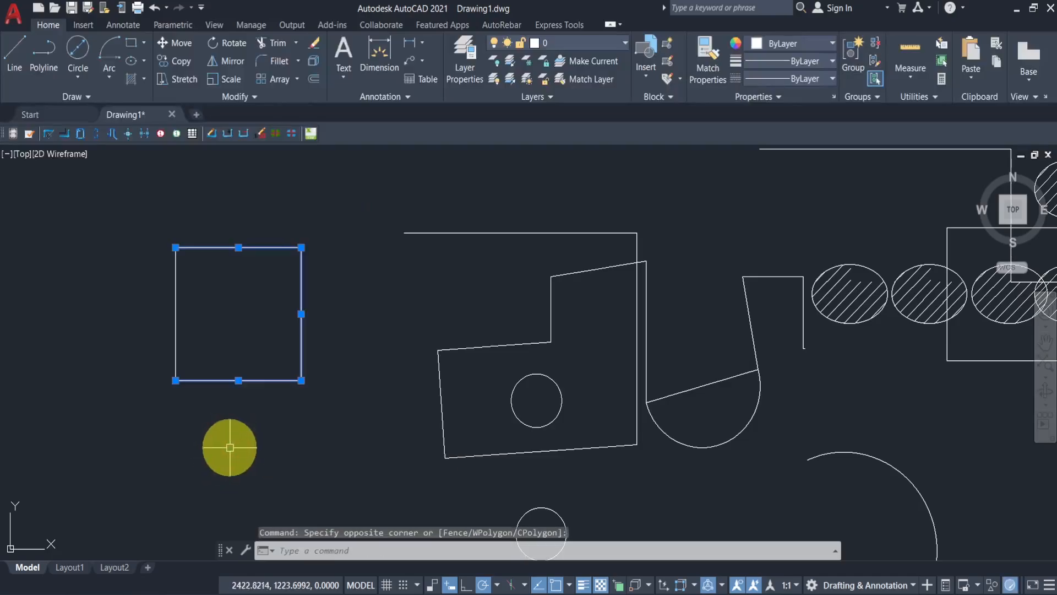
pyautogui.click(181, 83)
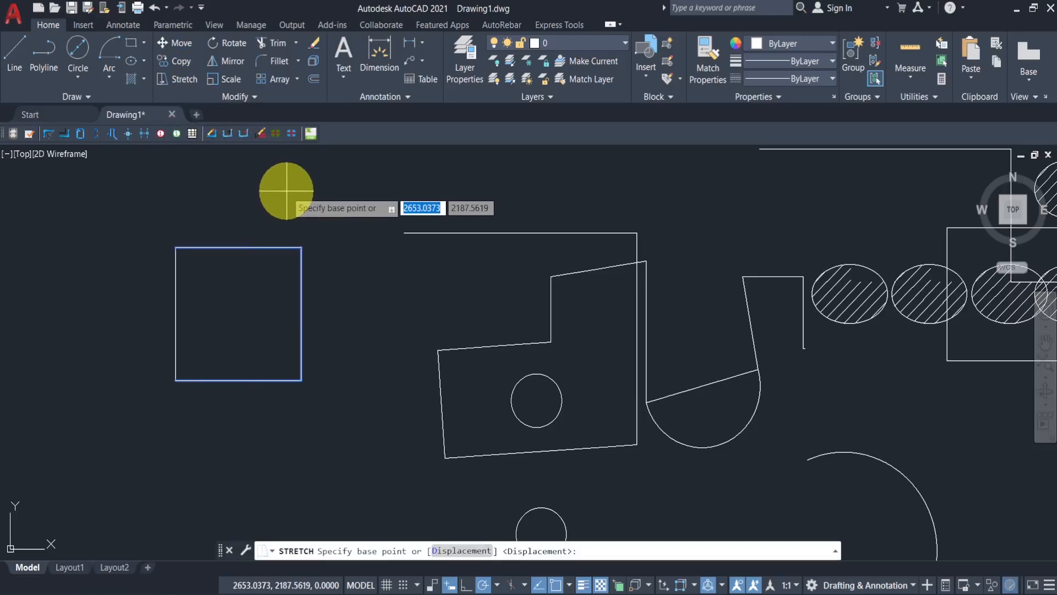
pyautogui.click(301, 247)
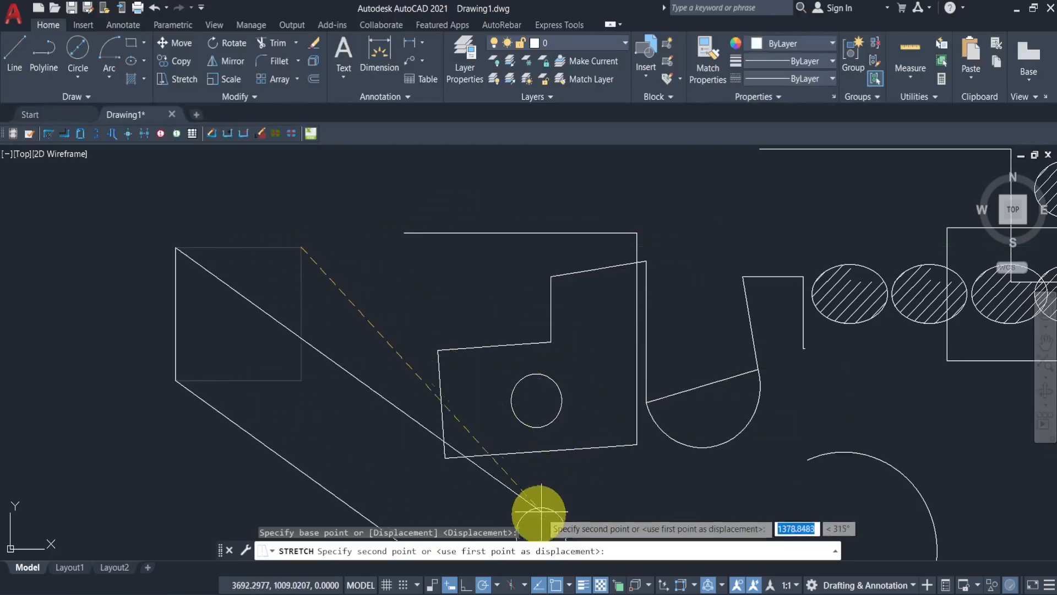
pyautogui.click(467, 585)
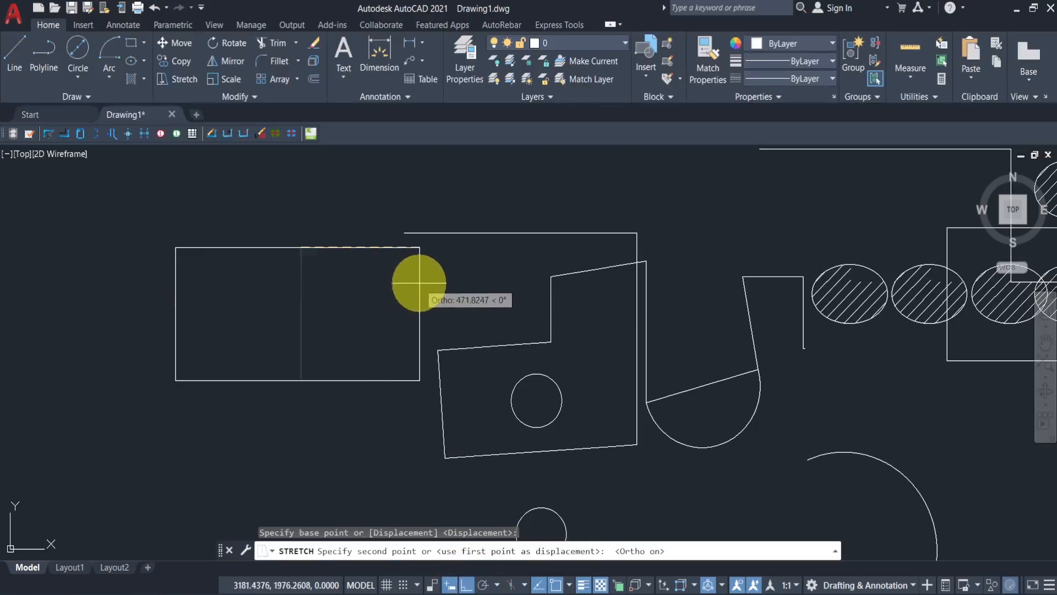
pyautogui.click(418, 285)
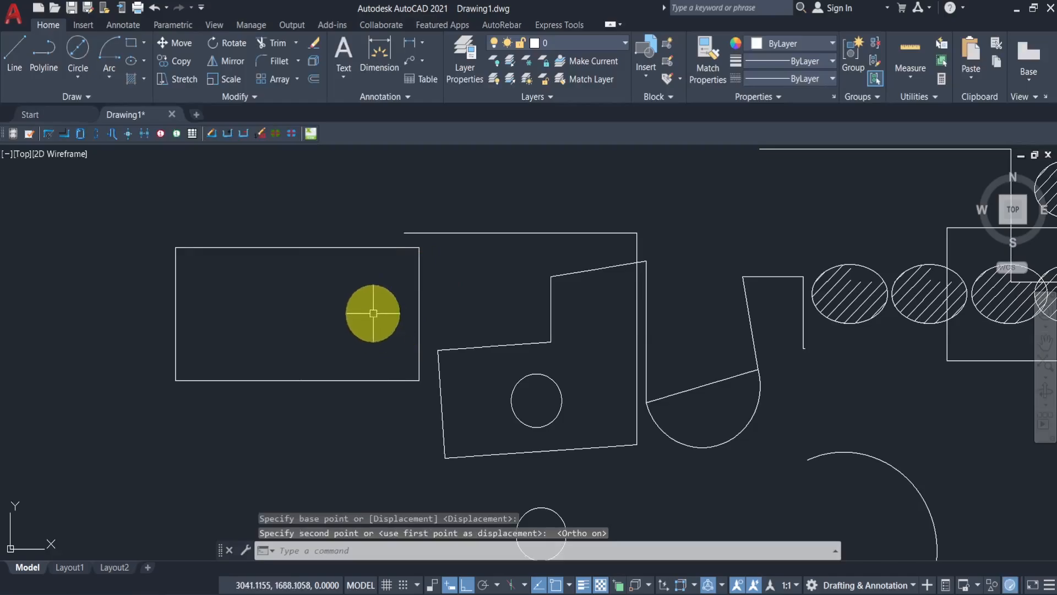
# - Rotate the rectangle 90 degrees about its lower-left corner so it stands vertically
pyautogui.scroll(-2, 323, 307)
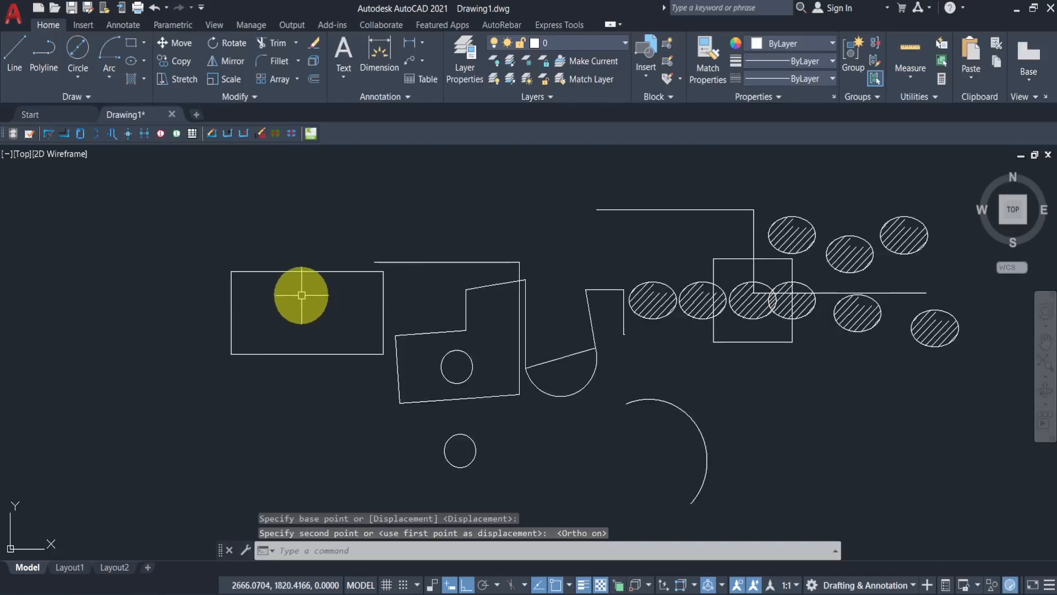
pyautogui.click(255, 271)
pyautogui.click(290, 224)
pyautogui.click(198, 394)
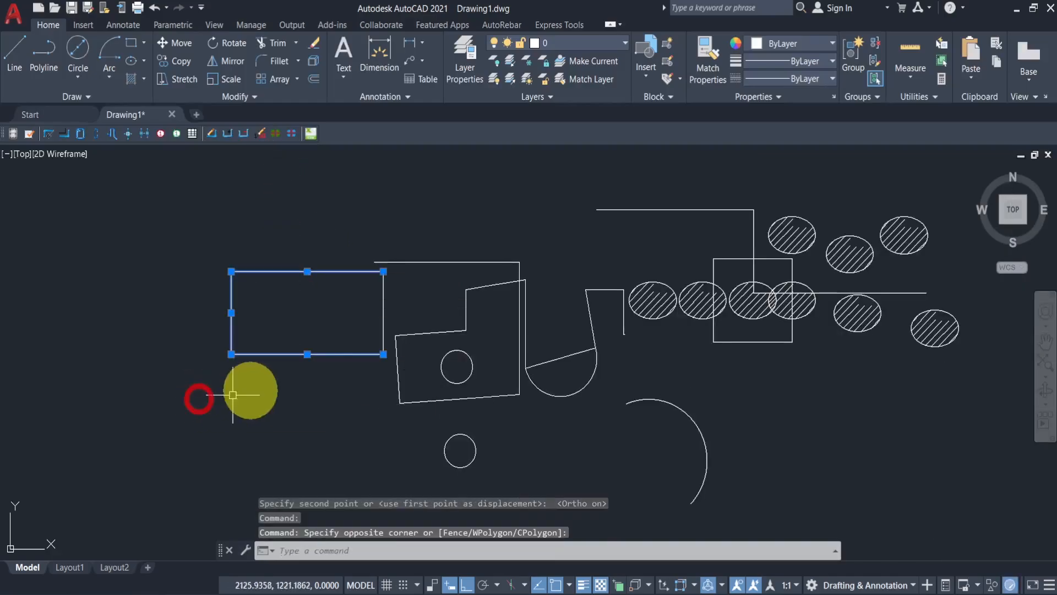
pyautogui.click(383, 312)
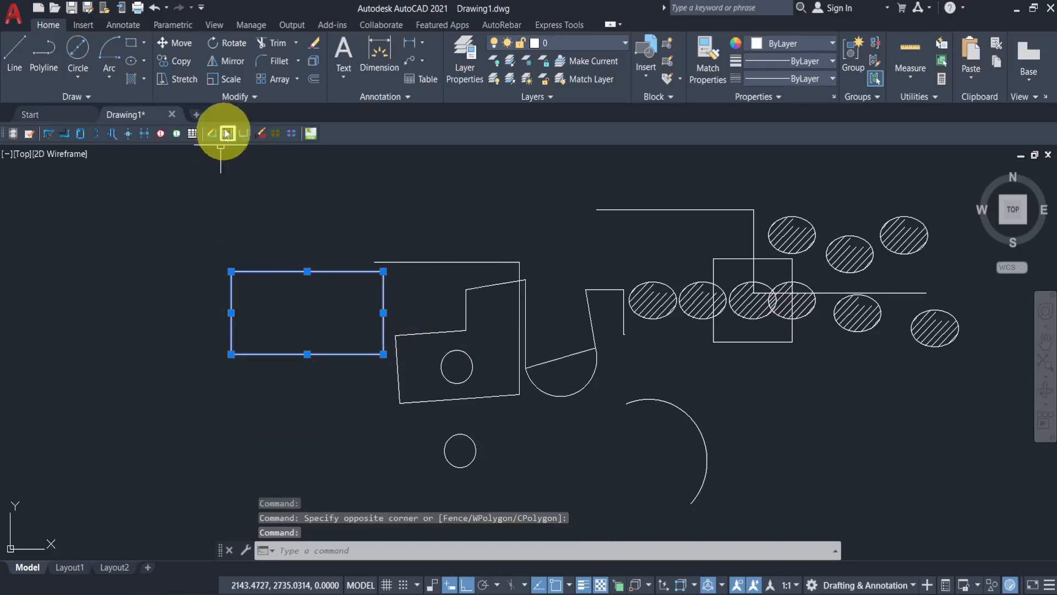
pyautogui.click(234, 46)
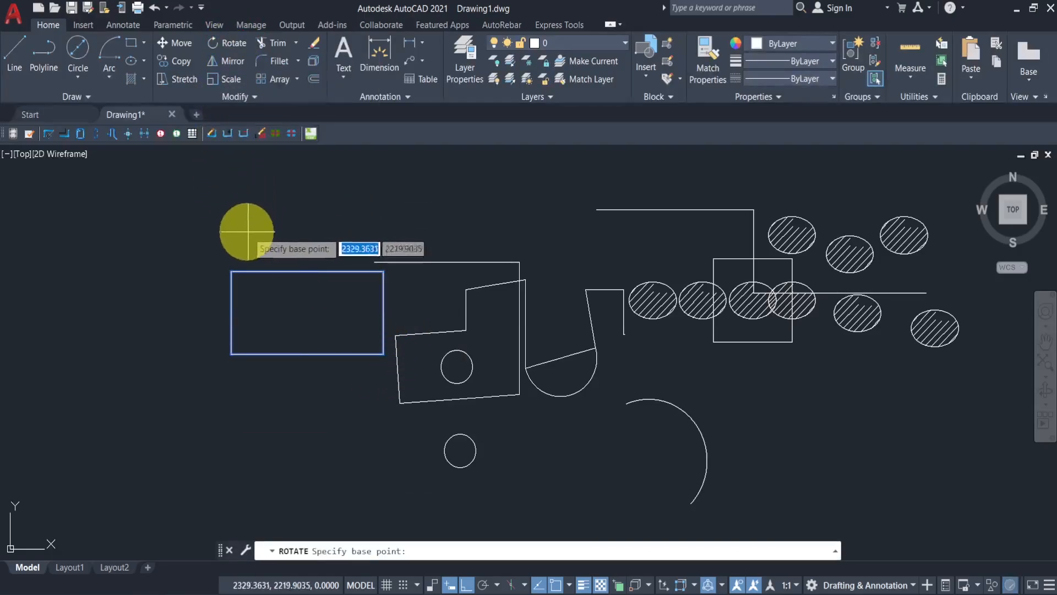
pyautogui.click(231, 354)
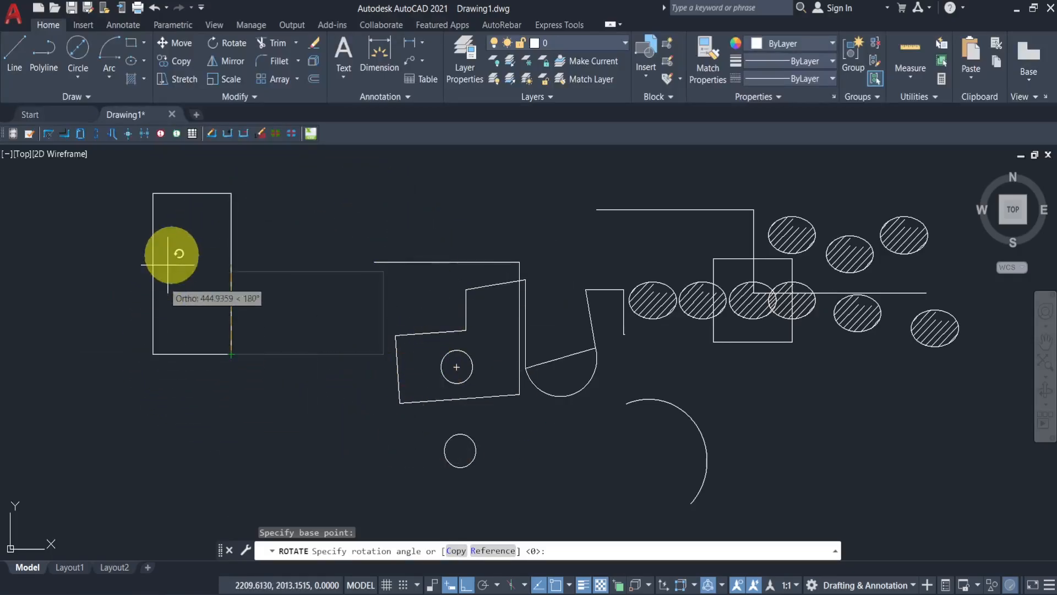
pyautogui.click(291, 194)
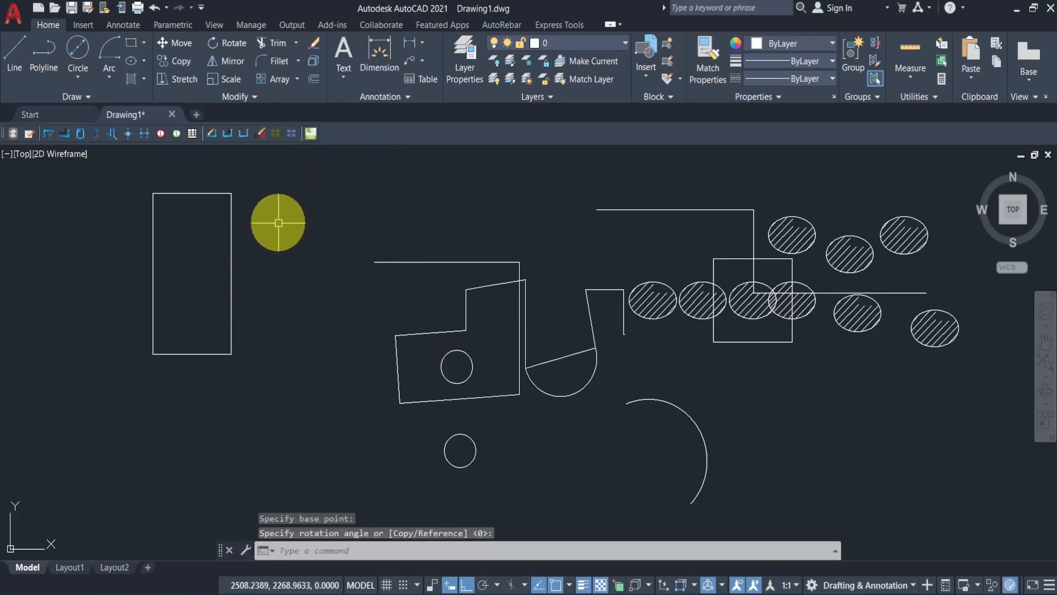
# - Mirror the vertical rectangle about its right edge, keeping the source object
pyautogui.moveTo(281, 230); pyautogui.dragTo(300, 282, button='middle')
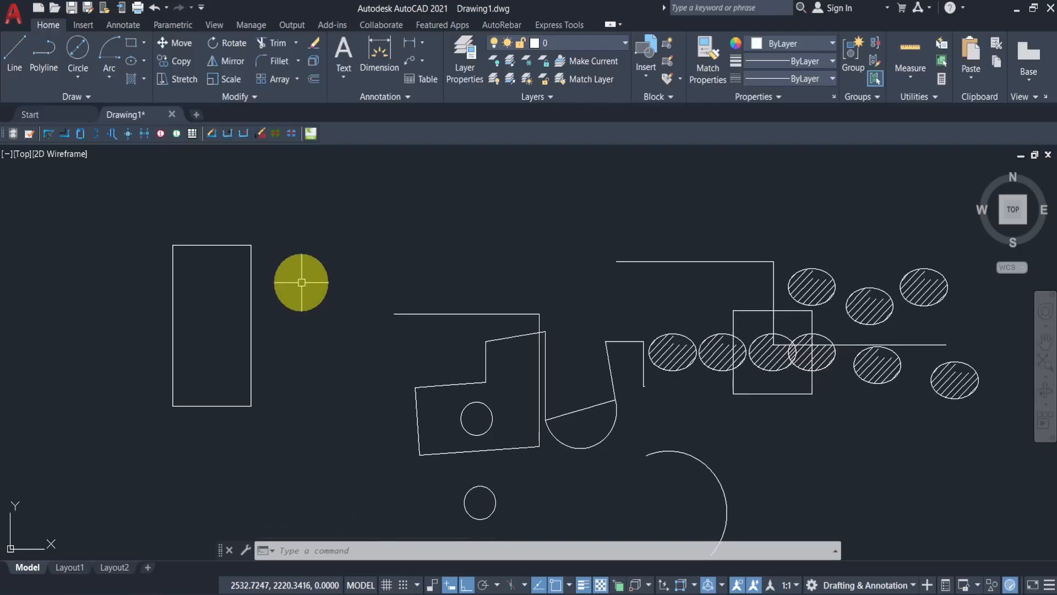
pyautogui.click(291, 196)
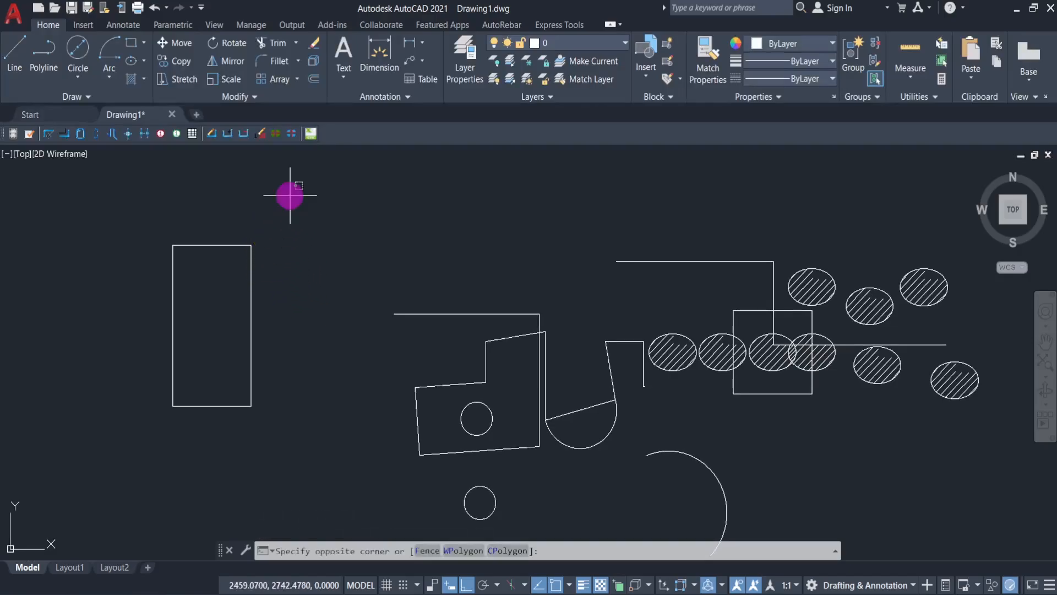
pyautogui.click(145, 455)
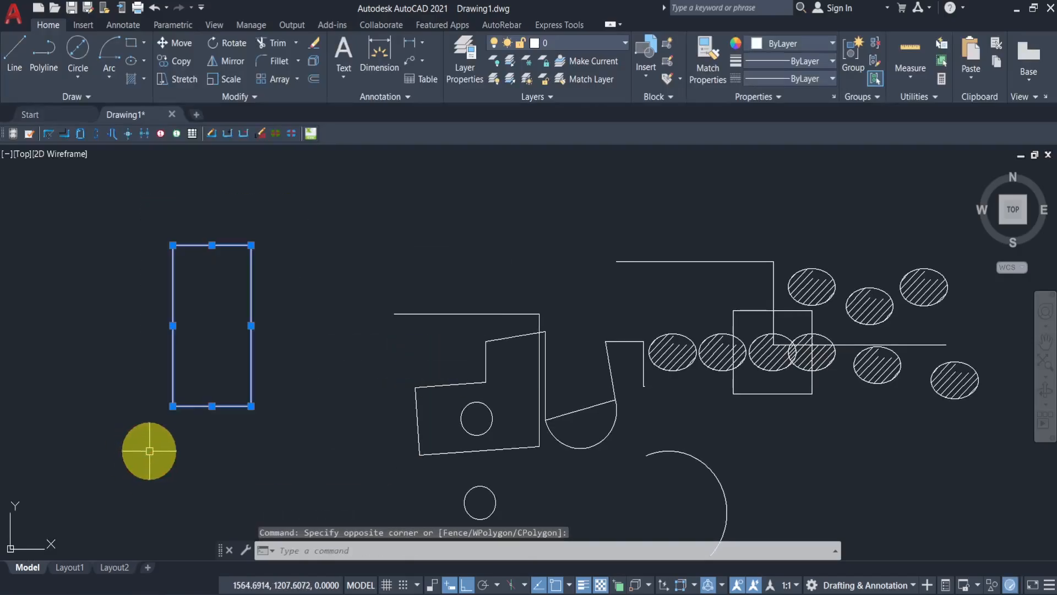
pyautogui.click(233, 63)
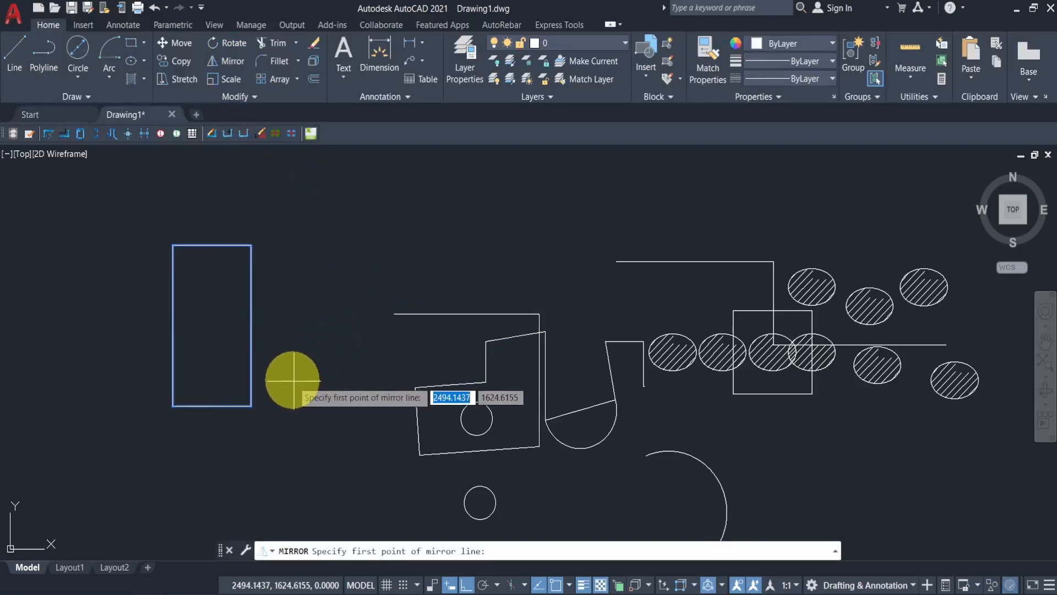
pyautogui.click(251, 406)
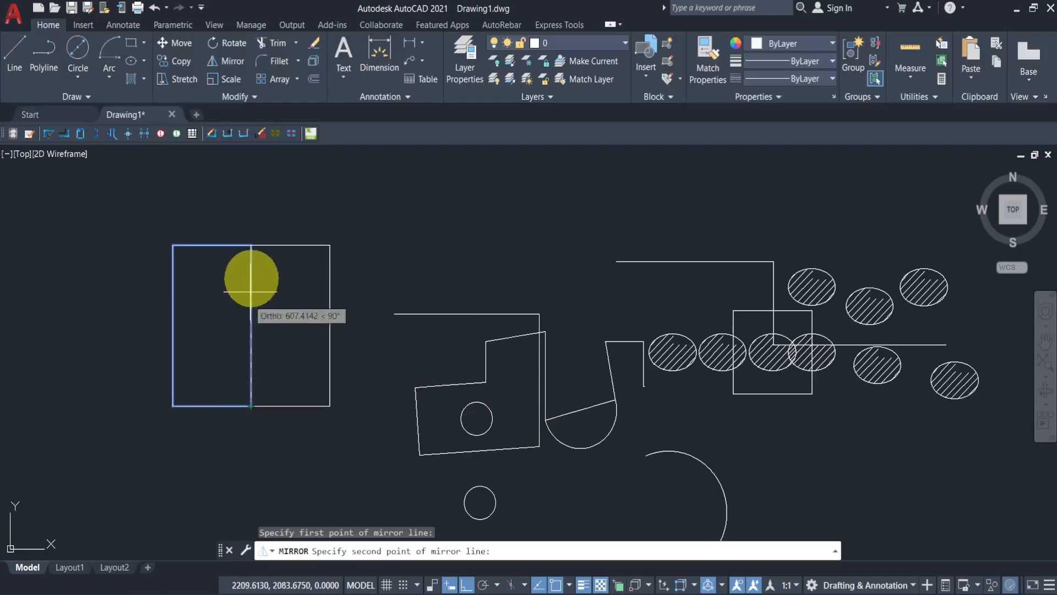
pyautogui.moveTo(260, 208); pyautogui.dragTo(256, 268, button='middle')
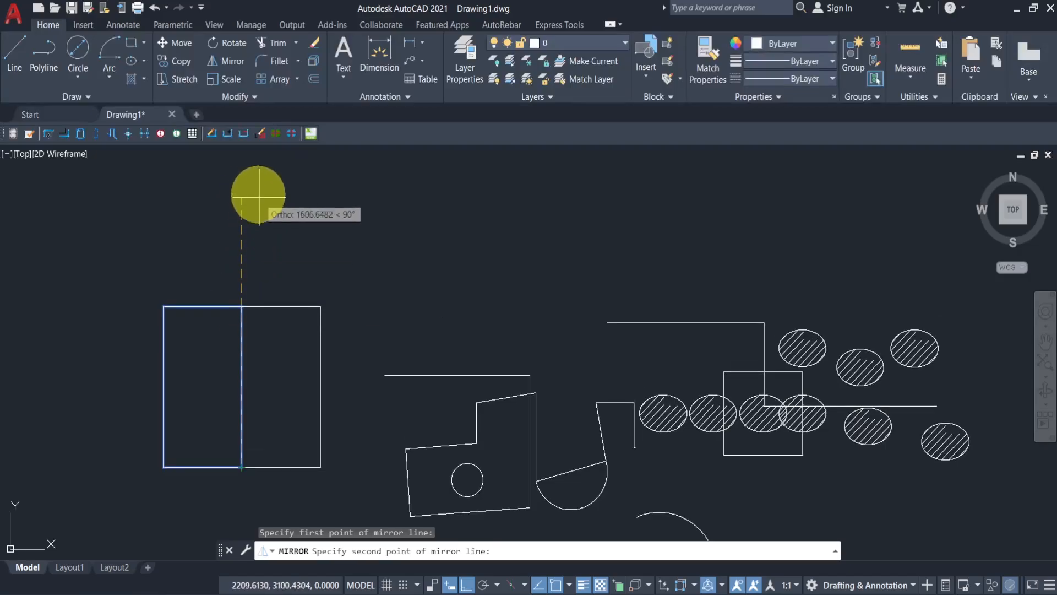
pyautogui.click(240, 204)
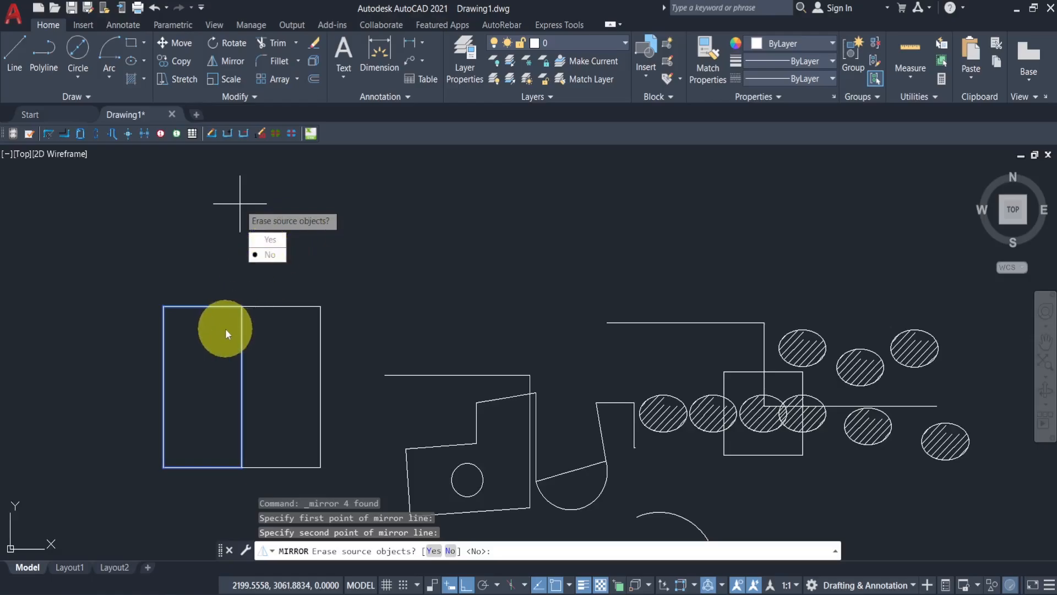
pyautogui.click(260, 253)
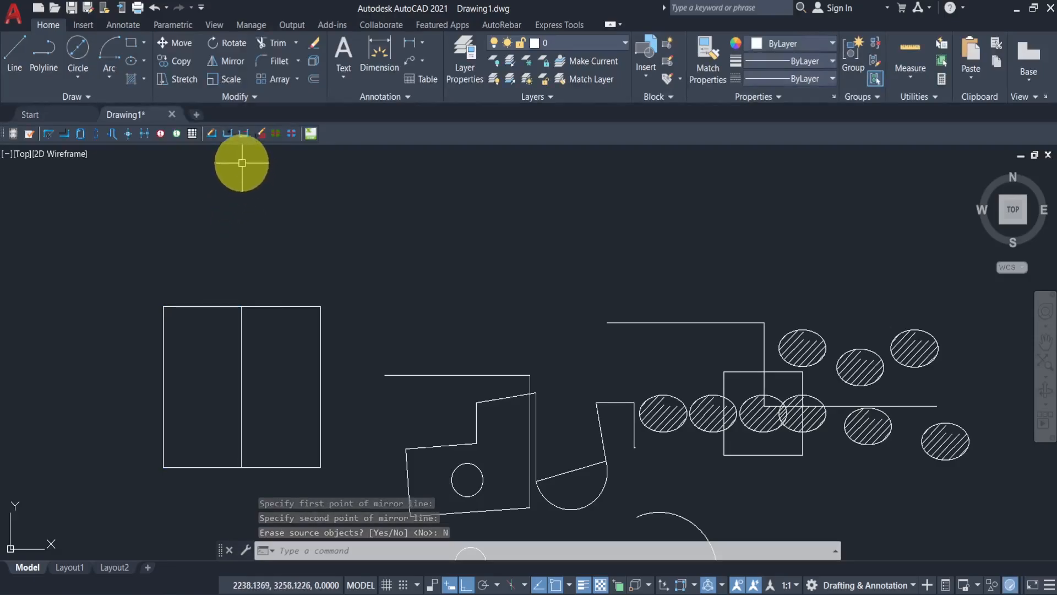
# - Scale up the mirrored rectangle about its lower-left corner to roughly twice its size, picking the factor on screen
pyautogui.moveTo(324, 288)
pyautogui.mouseDown(button='middle')
pyautogui.moveTo(309, 217)
pyautogui.moveTo(295, 266)
pyautogui.mouseUp(button='middle')
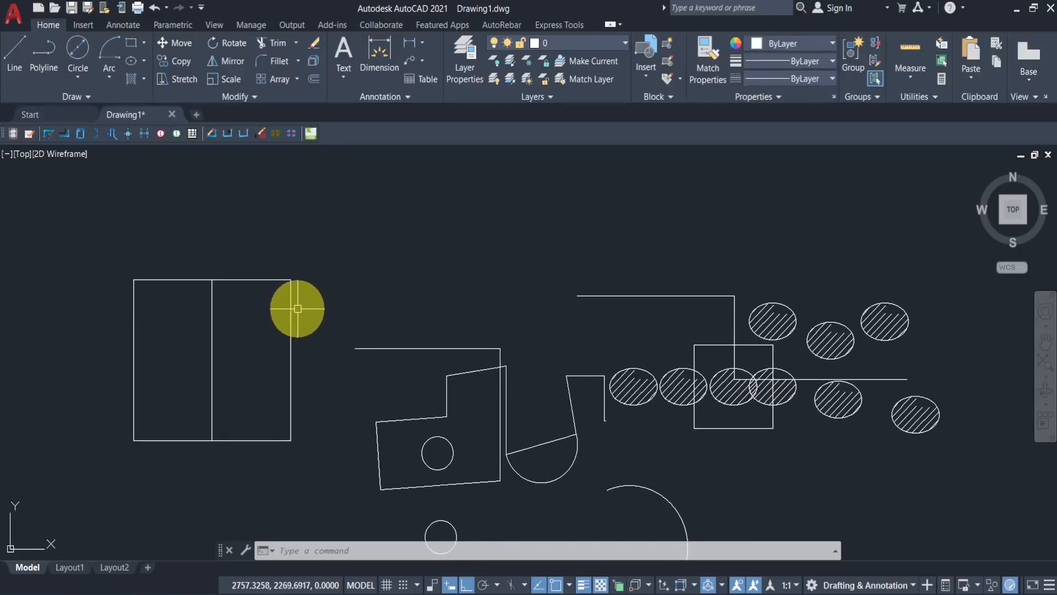
pyautogui.click(343, 216)
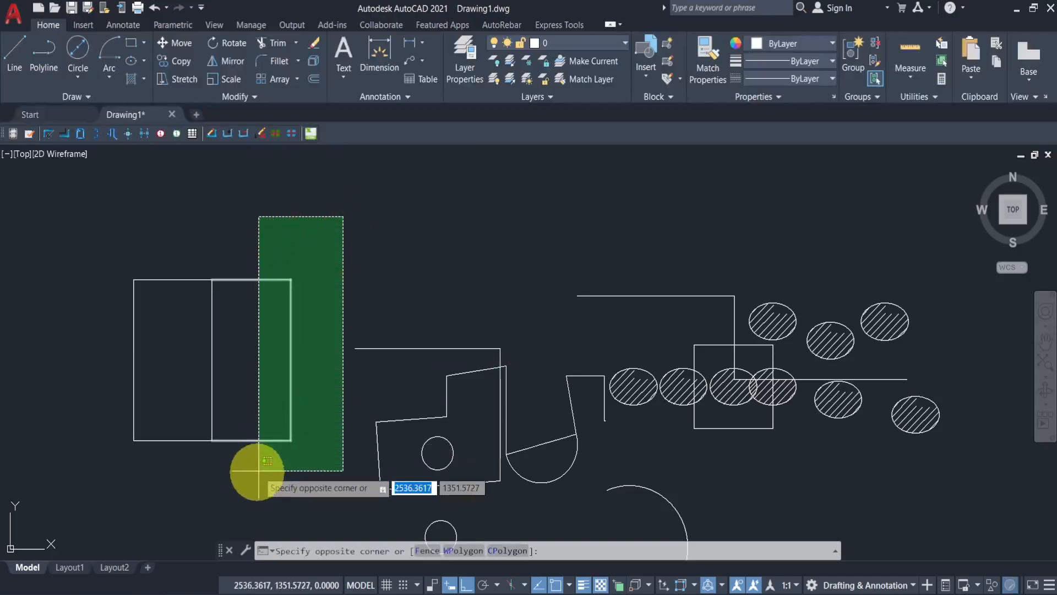
pyautogui.click(219, 488)
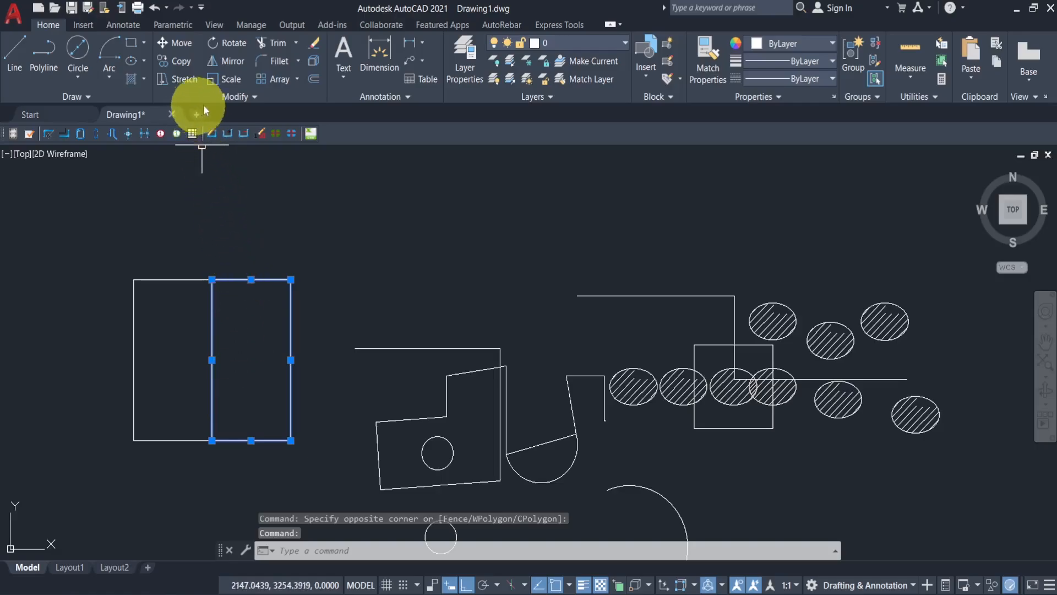
pyautogui.click(216, 81)
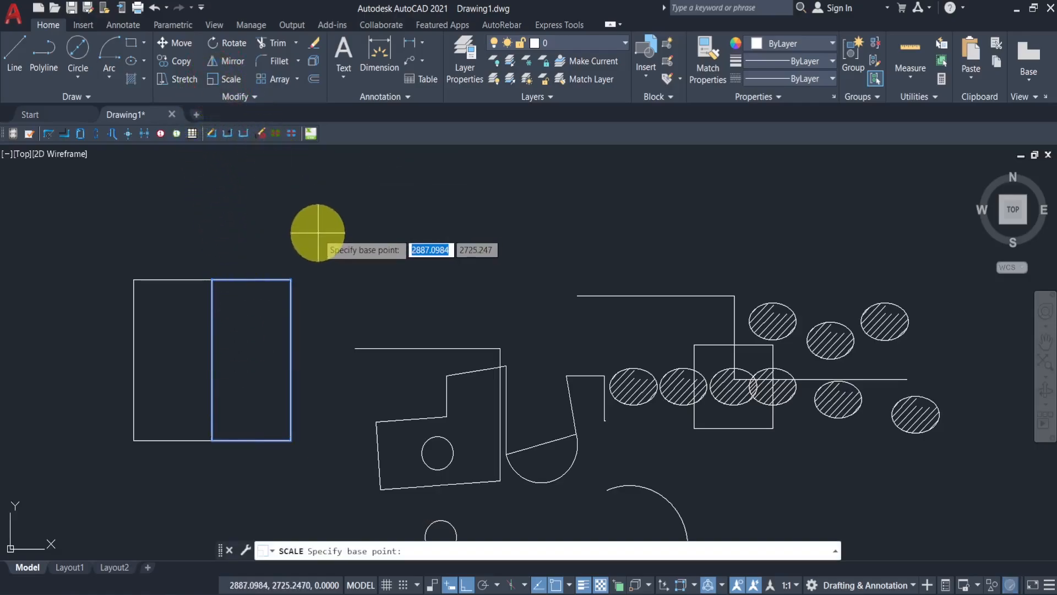
pyautogui.click(213, 439)
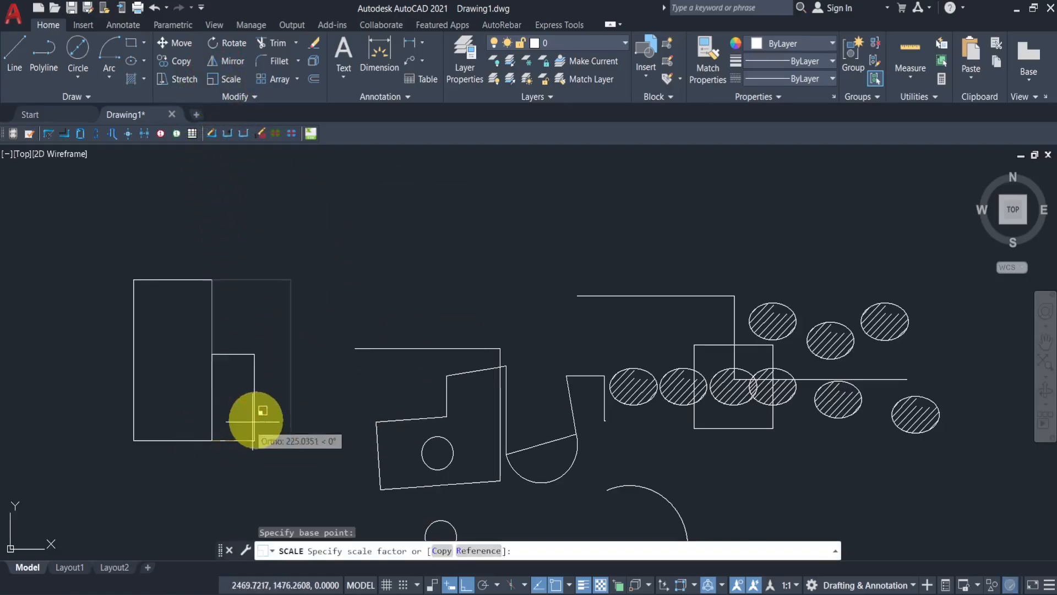
pyautogui.moveTo(248, 417)
pyautogui.mouseDown(button='middle')
pyautogui.moveTo(267, 370)
pyautogui.moveTo(264, 332)
pyautogui.mouseUp(button='middle')
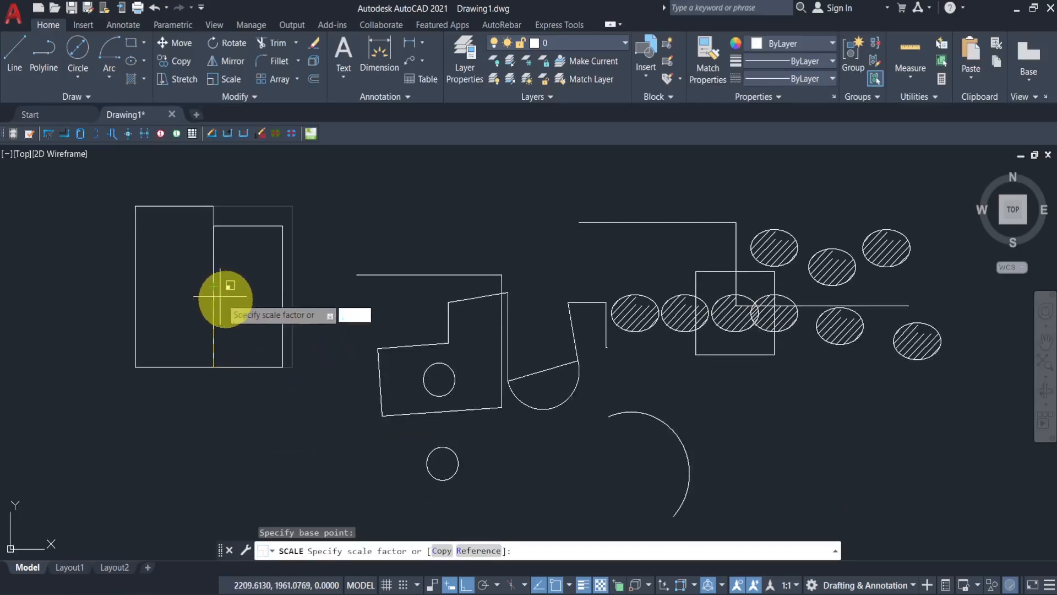
pyautogui.moveTo(331, 235); pyautogui.dragTo(302, 355, button='middle')
pyautogui.click(300, 319)
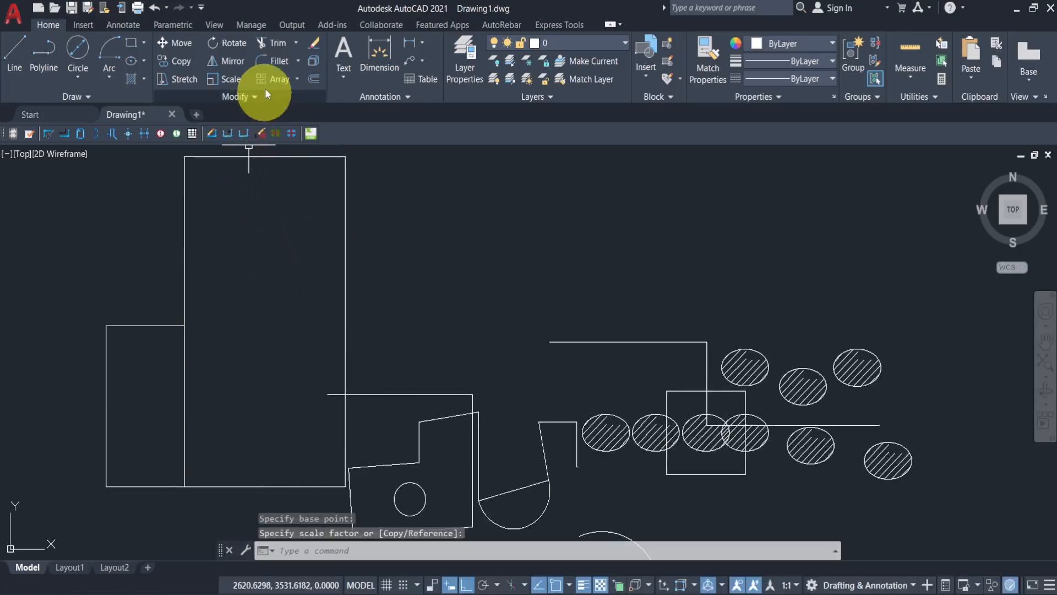
pyautogui.moveTo(347, 270); pyautogui.dragTo(348, 298, button='middle')
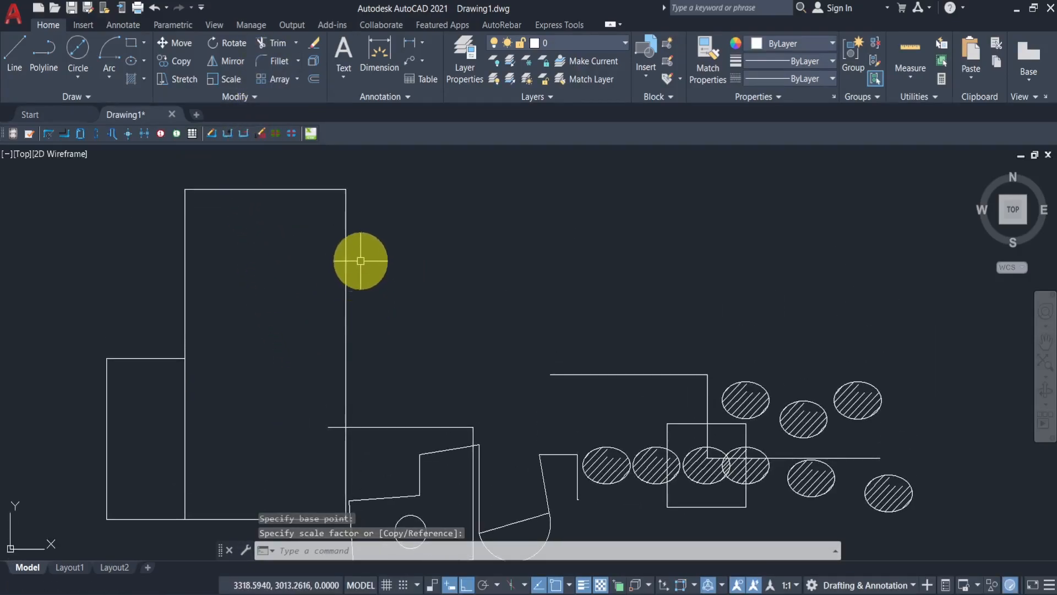
pyautogui.scroll(-3, 370, 271)
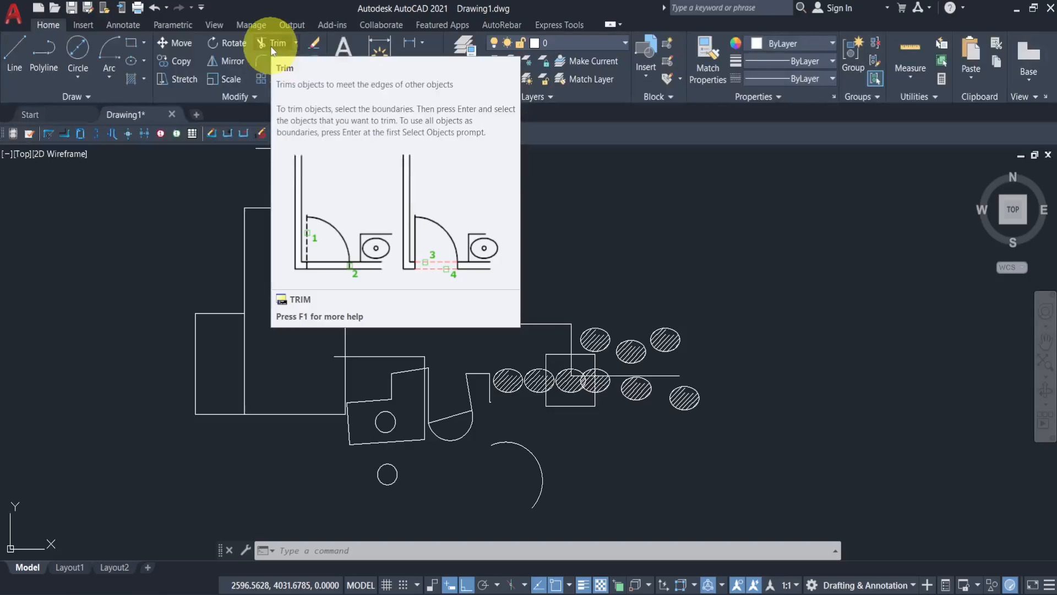
pyautogui.write('sc')
pyautogui.press('Return')
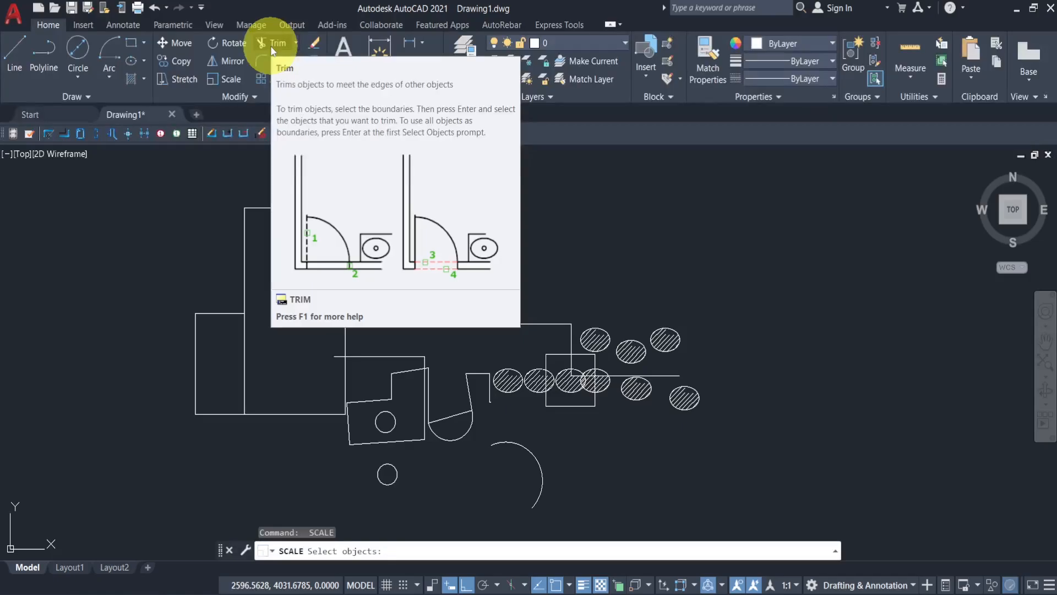
pyautogui.press('Escape')
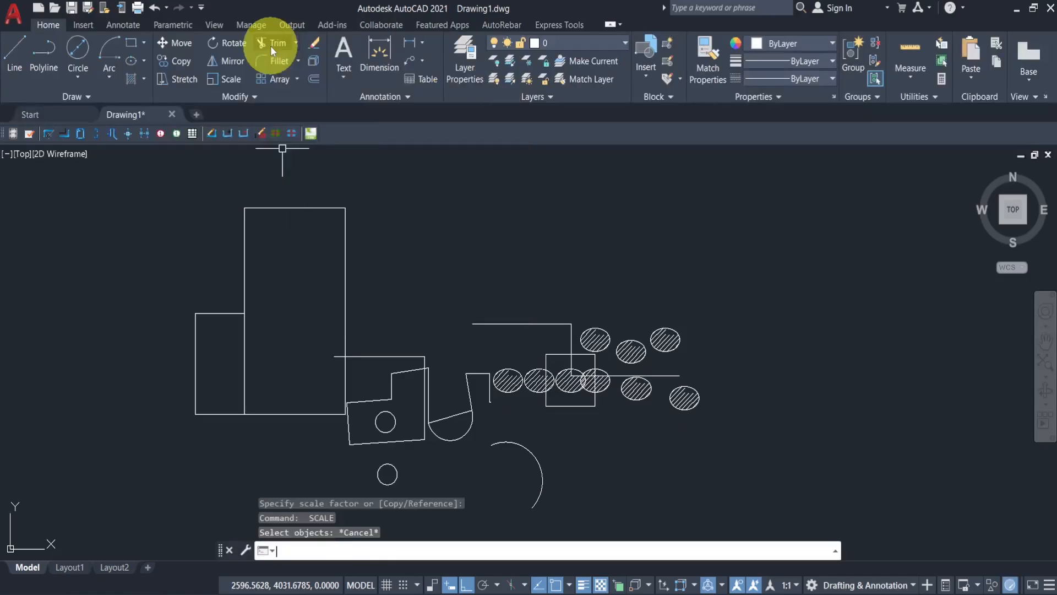
pyautogui.click(280, 300)
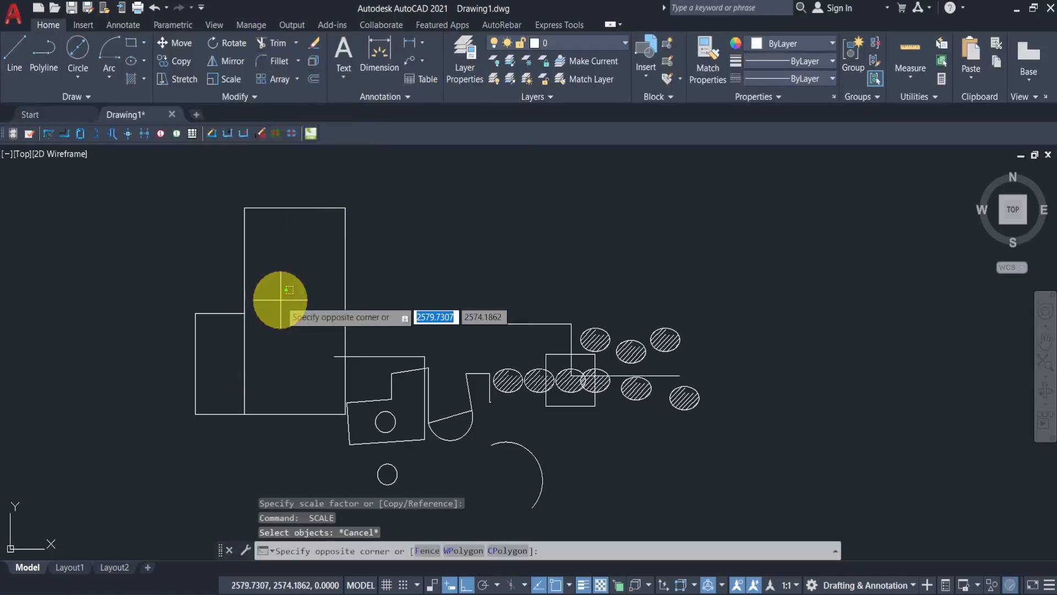
pyautogui.click(280, 300)
pyautogui.click(279, 300)
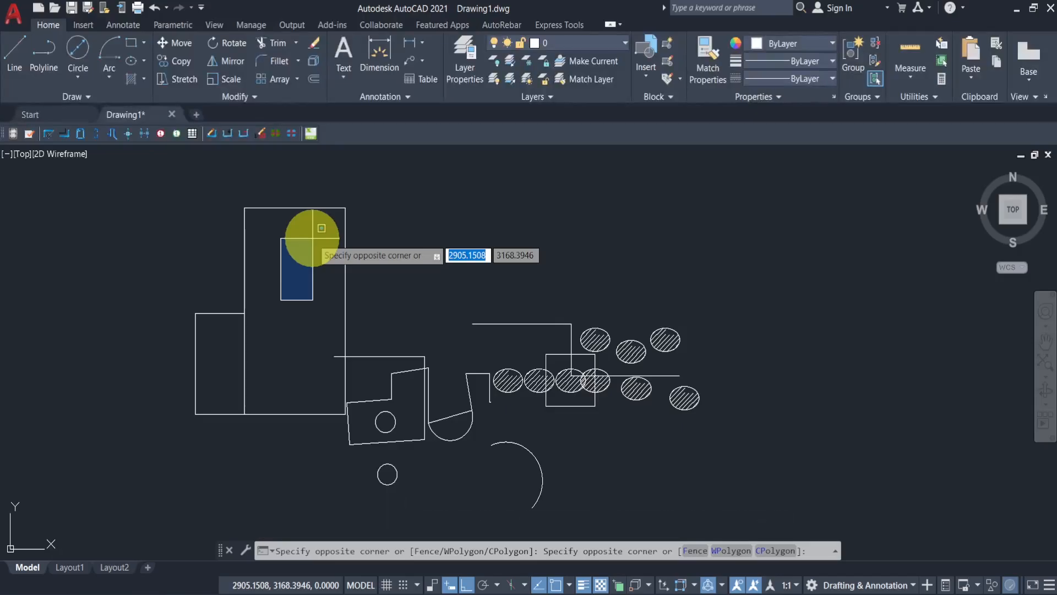
pyautogui.click(410, 269)
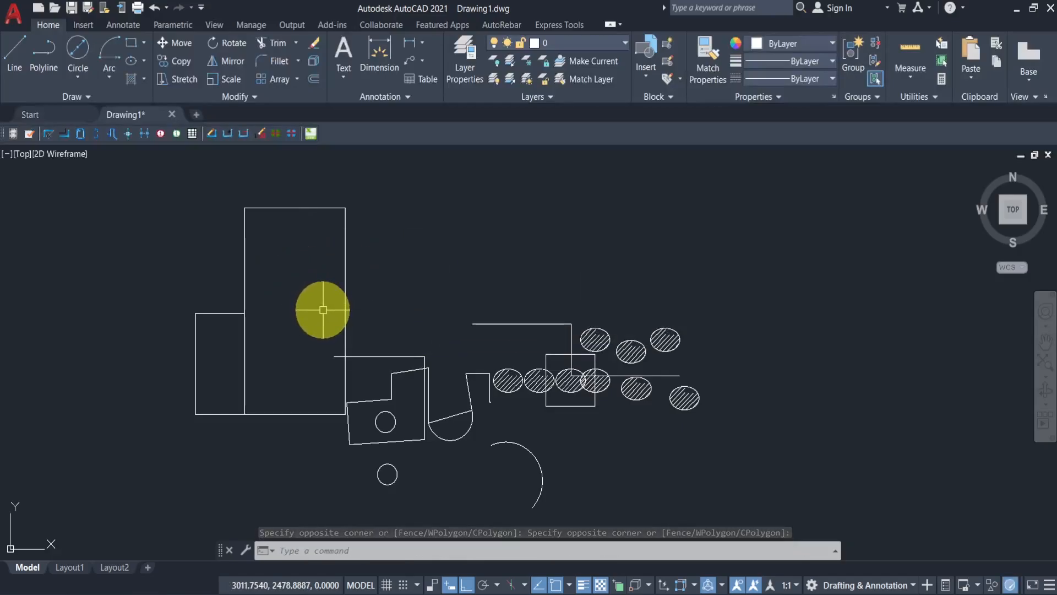
# - Trim the enlarged rectangle's right edge above the horizontal line crossing it
pyautogui.click(279, 47)
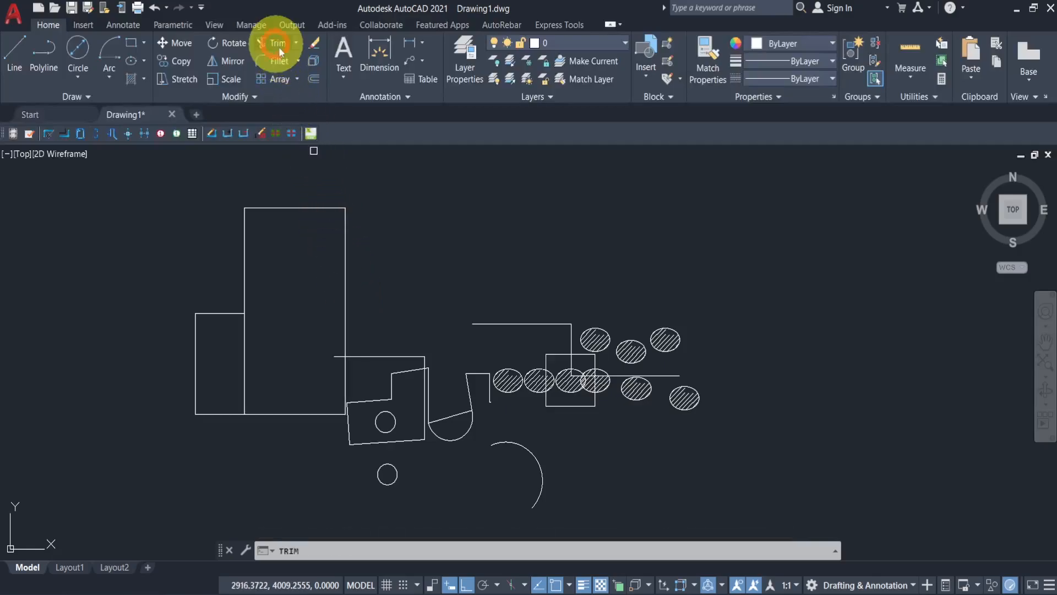
pyautogui.click(345, 254)
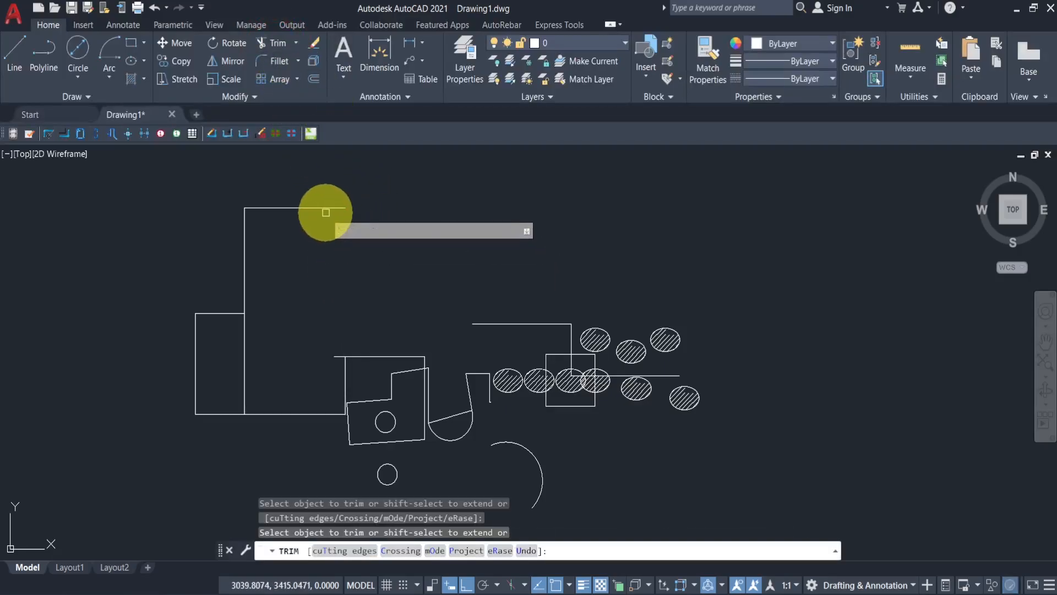
# - Trim the enlarged rectangle's top edge, then undo that trim
pyautogui.click(320, 208)
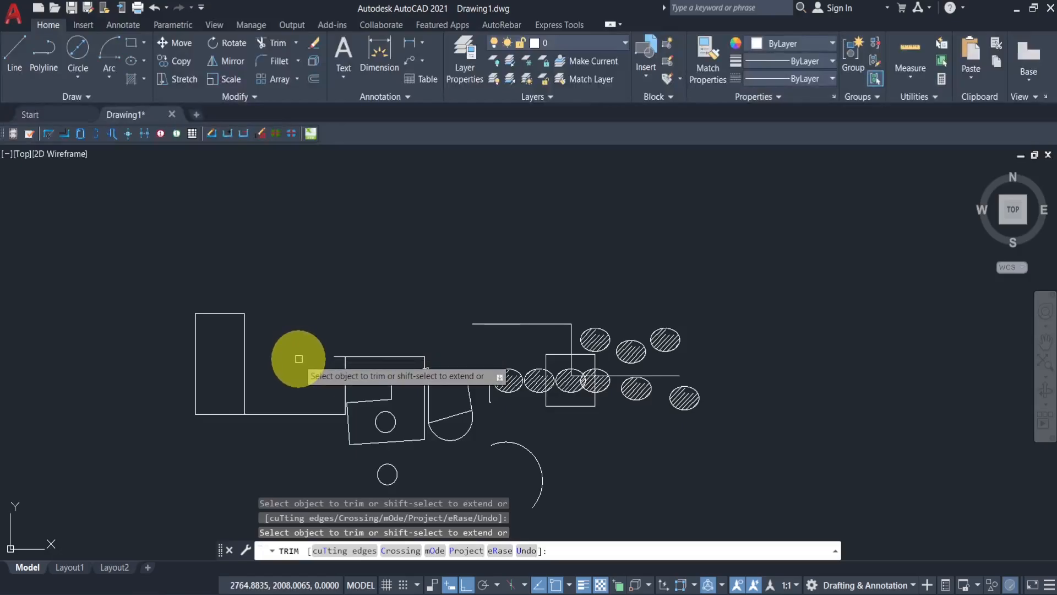
pyautogui.hotkey('ctrl', 'z')
pyautogui.hotkey('ctrl', 'x')
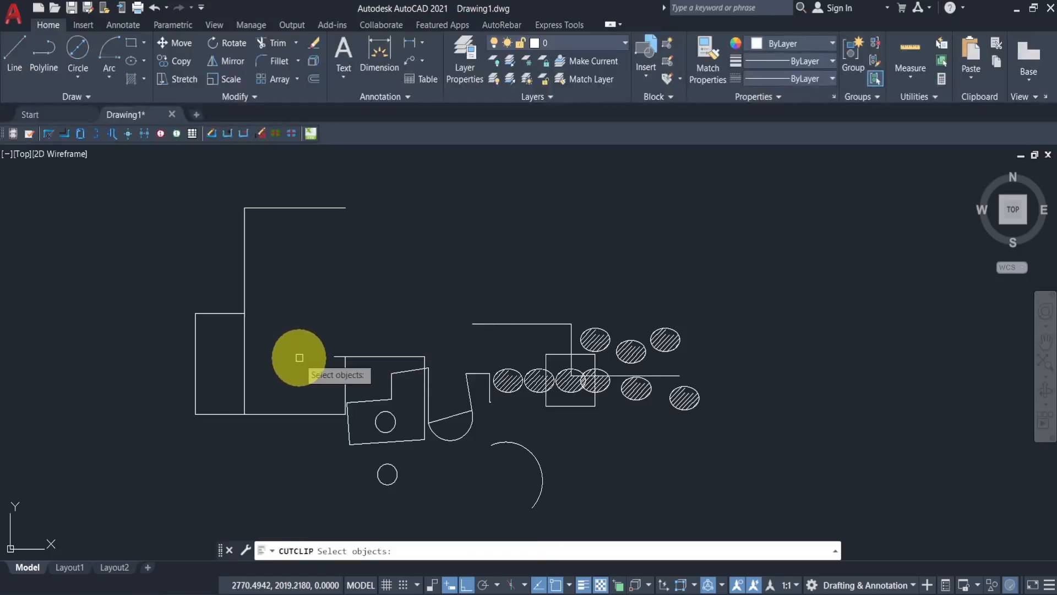
pyautogui.click(244, 277)
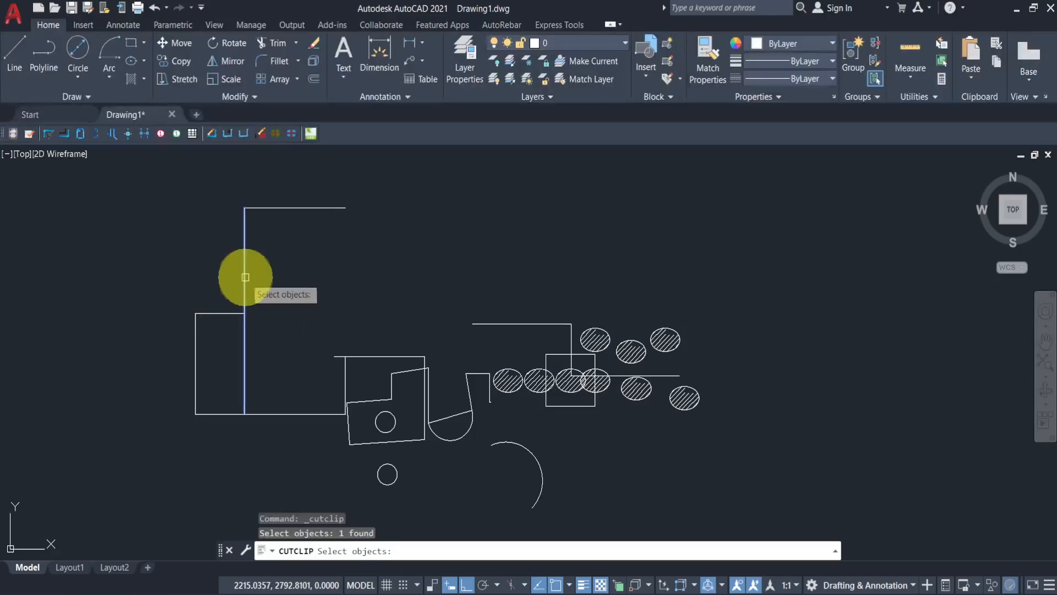
pyautogui.press('Escape')
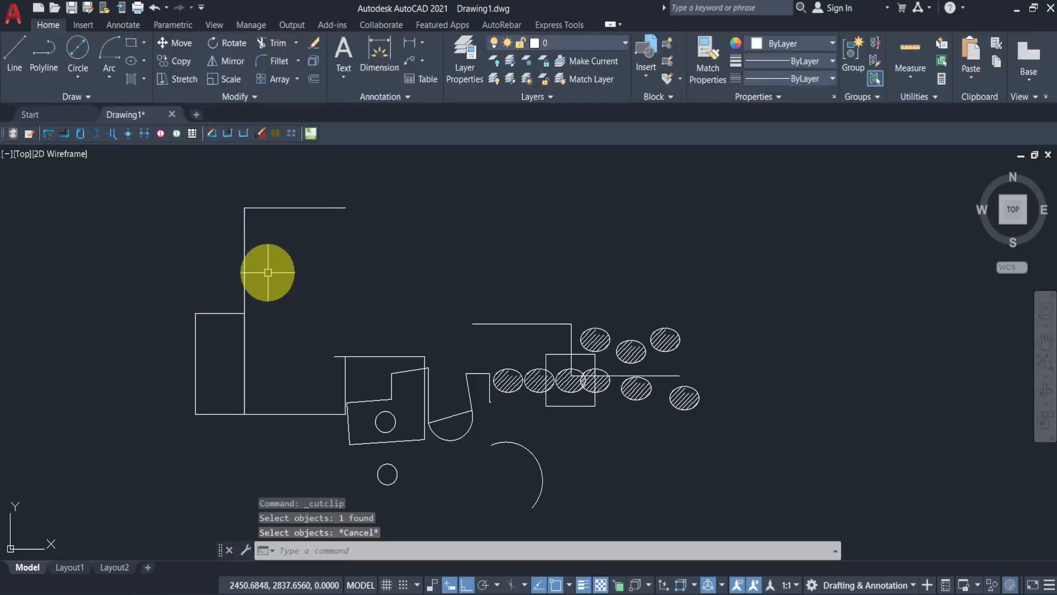
# - Trim the leftover edge segments around the small left rectangle, including its top and bottom edges
pyautogui.click(270, 44)
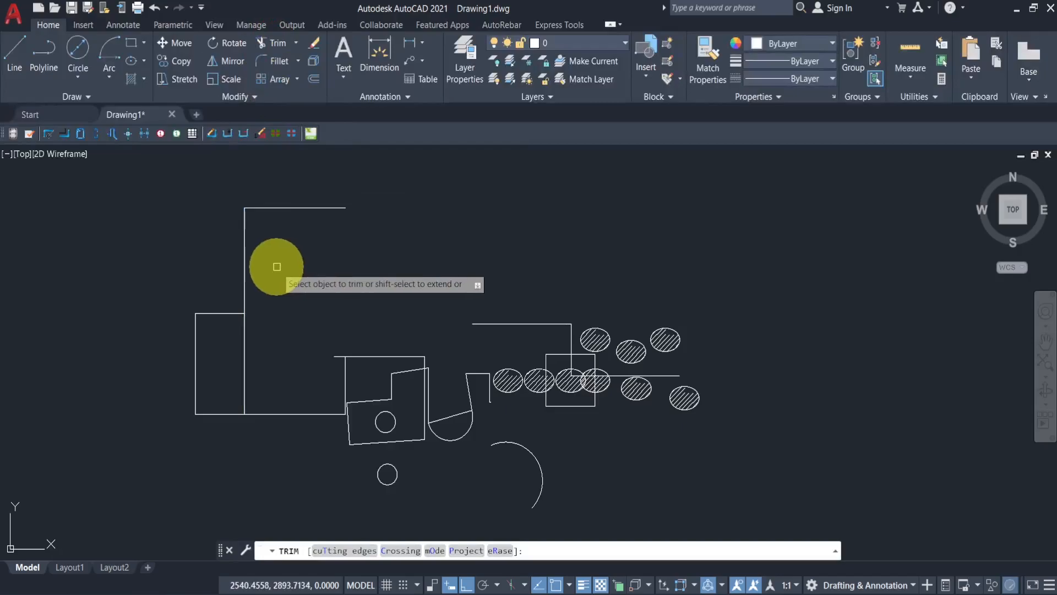
pyautogui.click(245, 258)
pyautogui.click(271, 207)
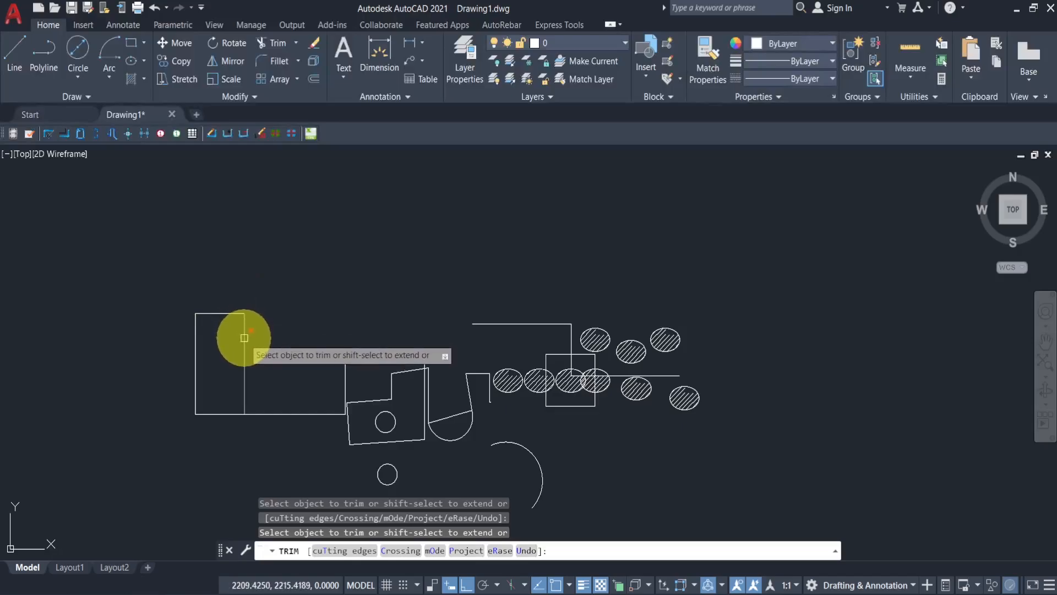
pyautogui.click(214, 313)
pyautogui.click(216, 413)
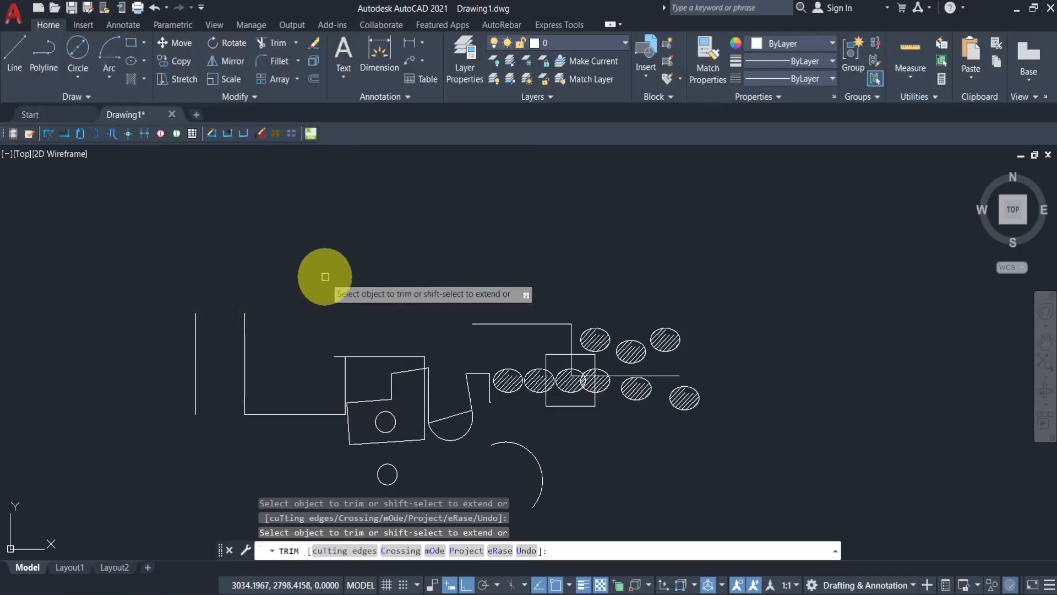
pyautogui.press('Escape')
# - Fillet the lower-left corner of the L-shaped outline with a radius of 100
pyautogui.moveTo(337, 314); pyautogui.dragTo(348, 264, button='middle')
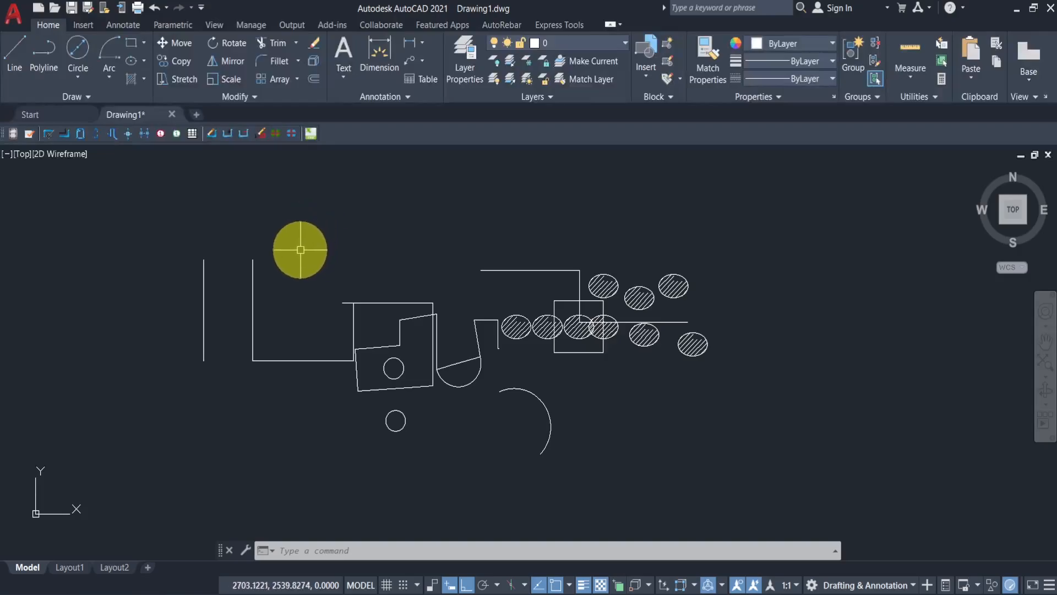
pyautogui.scroll(2, 264, 345)
pyautogui.scroll(2, 264, 345)
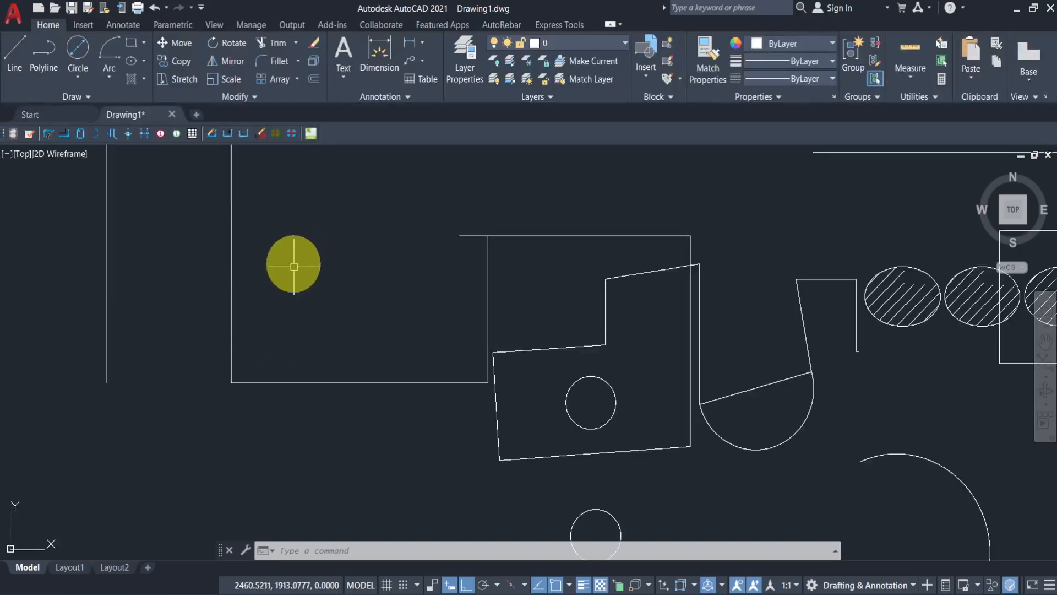
pyautogui.moveTo(309, 241); pyautogui.dragTo(307, 285, button='middle')
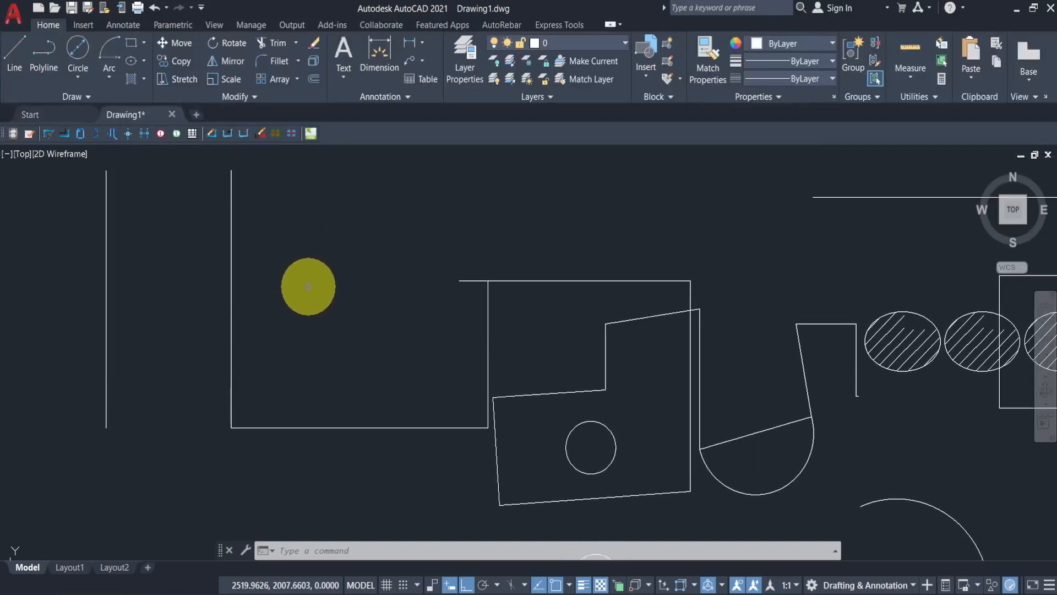
pyautogui.click(273, 61)
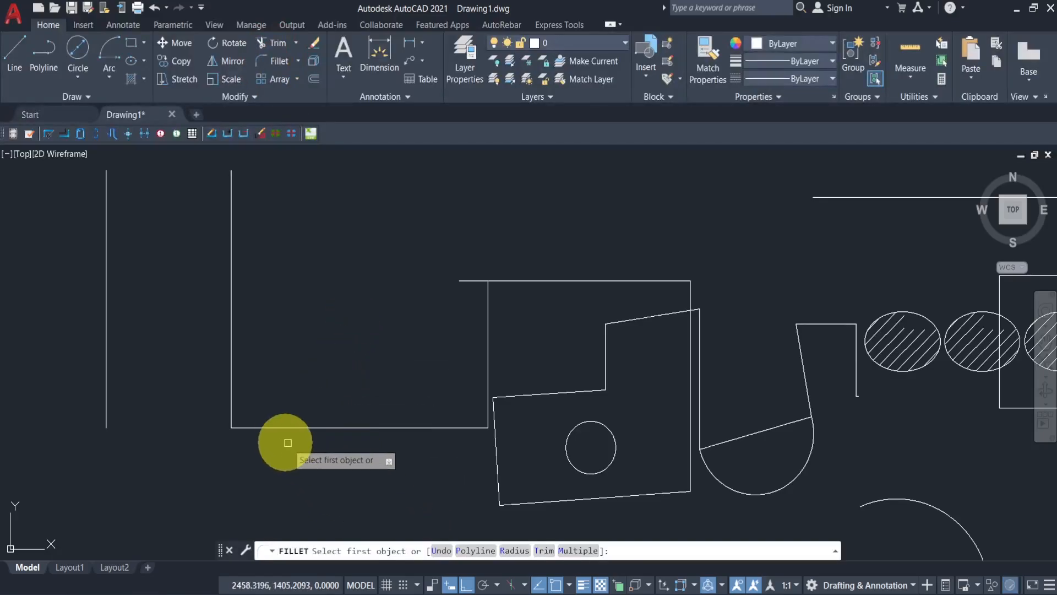
pyautogui.click(277, 429)
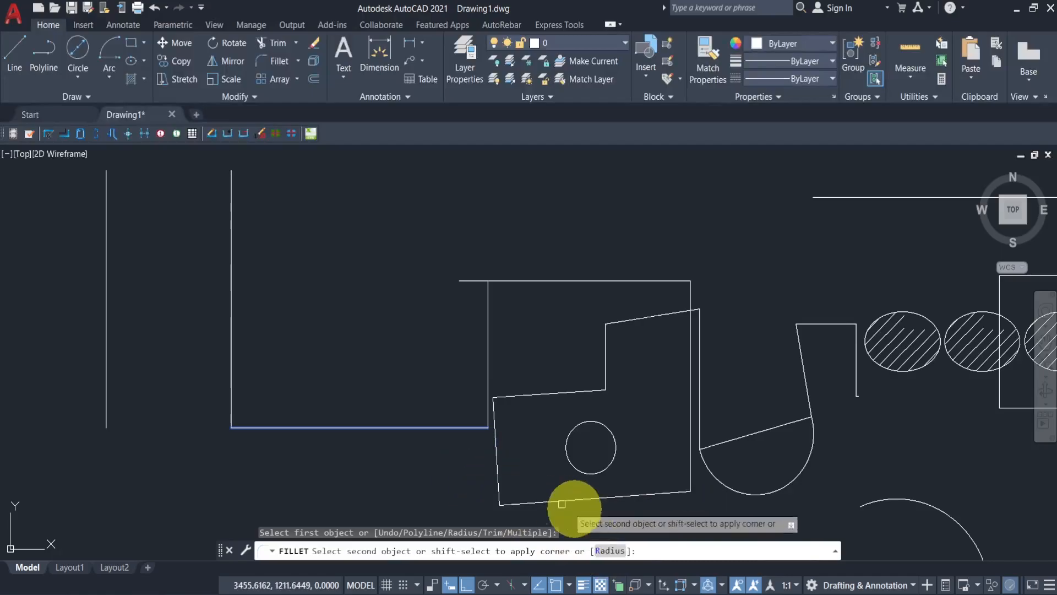
pyautogui.click(610, 551)
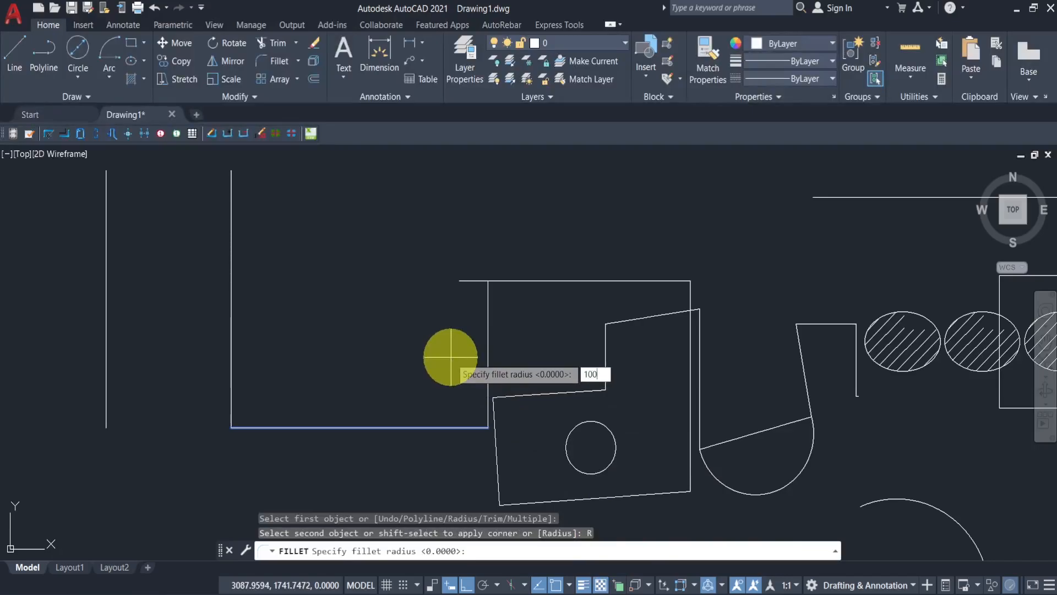
pyautogui.press('Return')
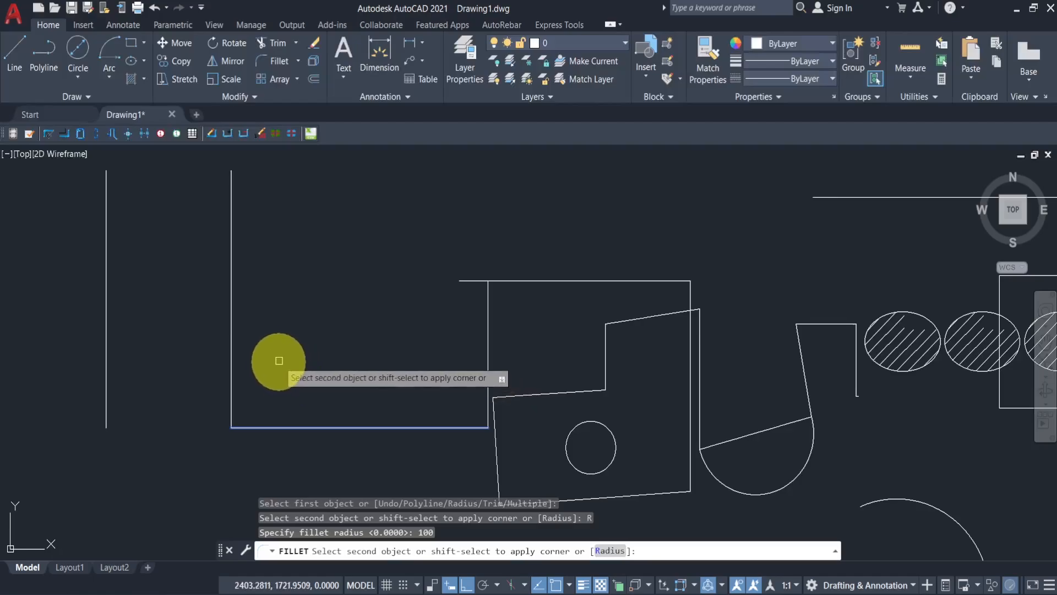
pyautogui.click(232, 339)
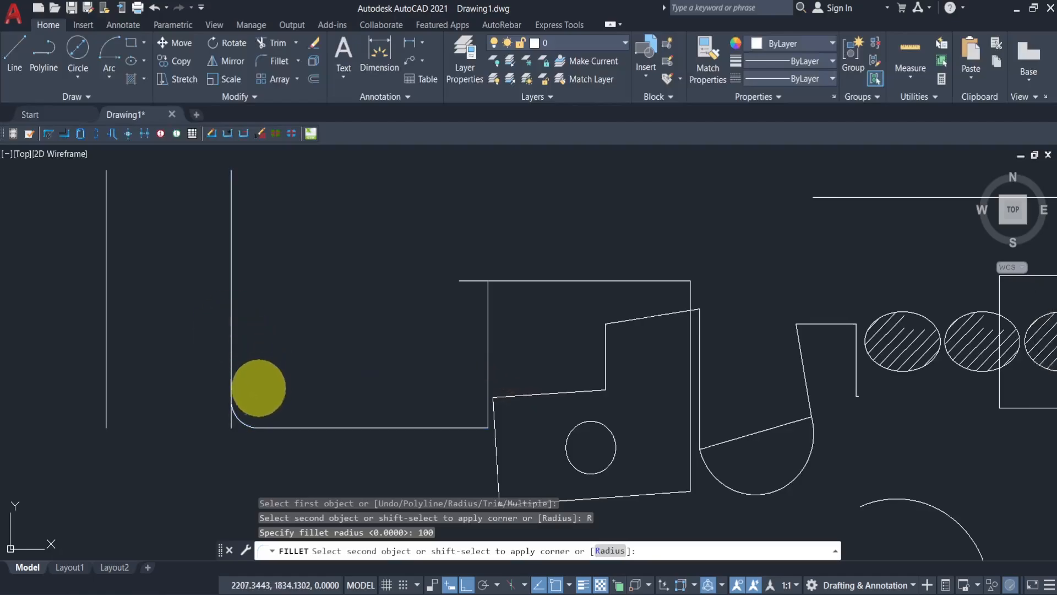
pyautogui.click(232, 428)
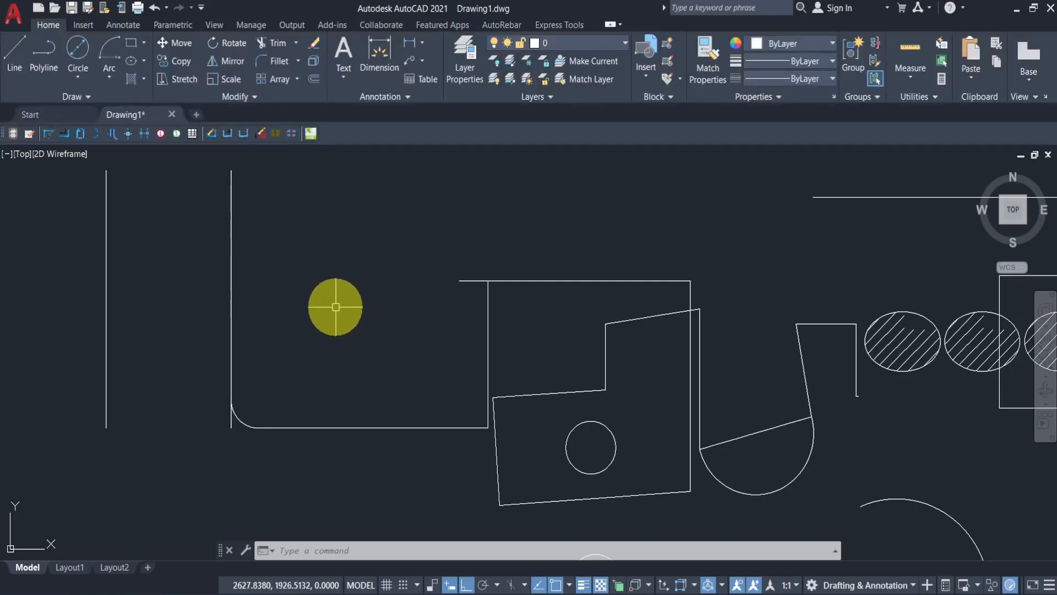
# - Chamfer the same corner with both chamfer distances set to 200
pyautogui.click(298, 61)
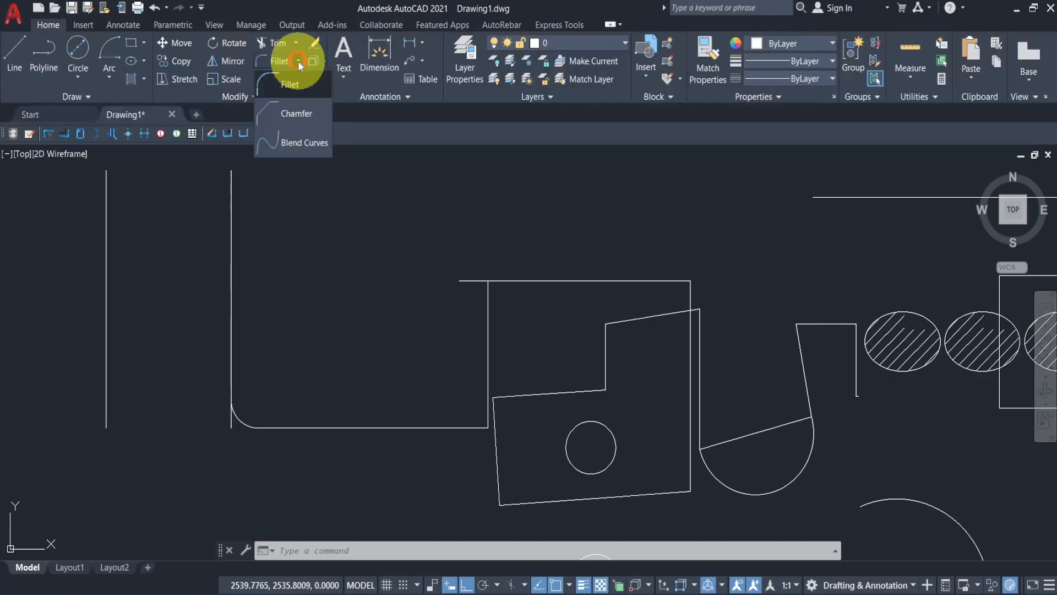
pyautogui.click(296, 113)
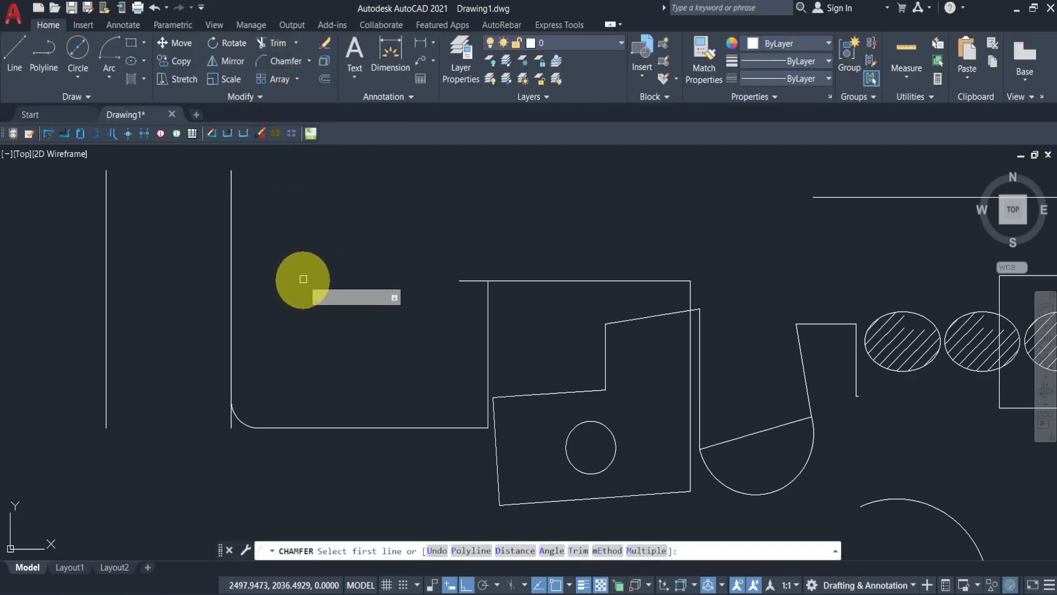
pyautogui.click(339, 426)
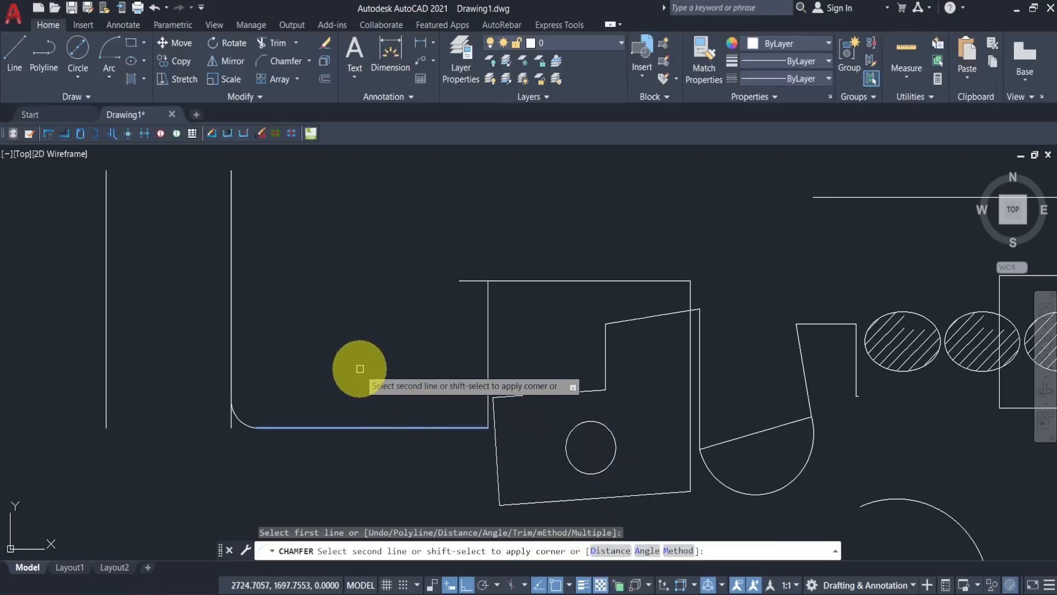
pyautogui.click(615, 555)
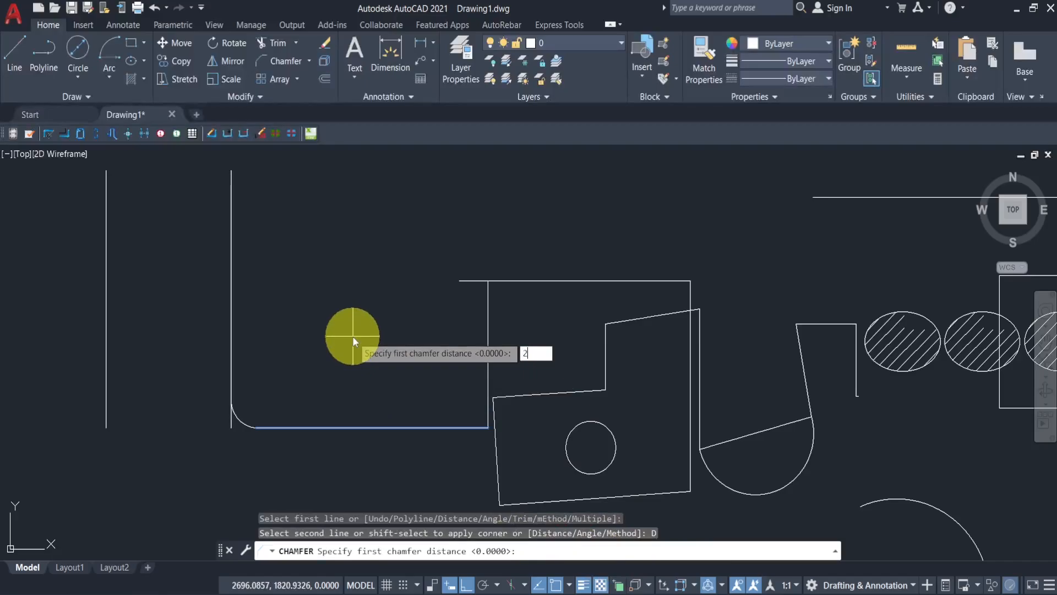
pyautogui.press('Return')
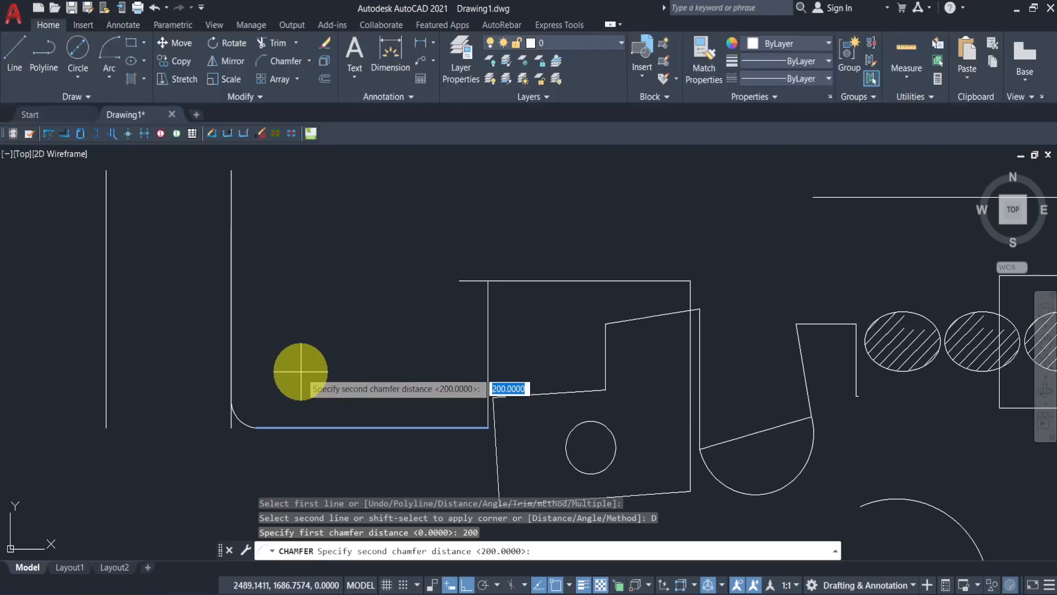
pyautogui.press('Return')
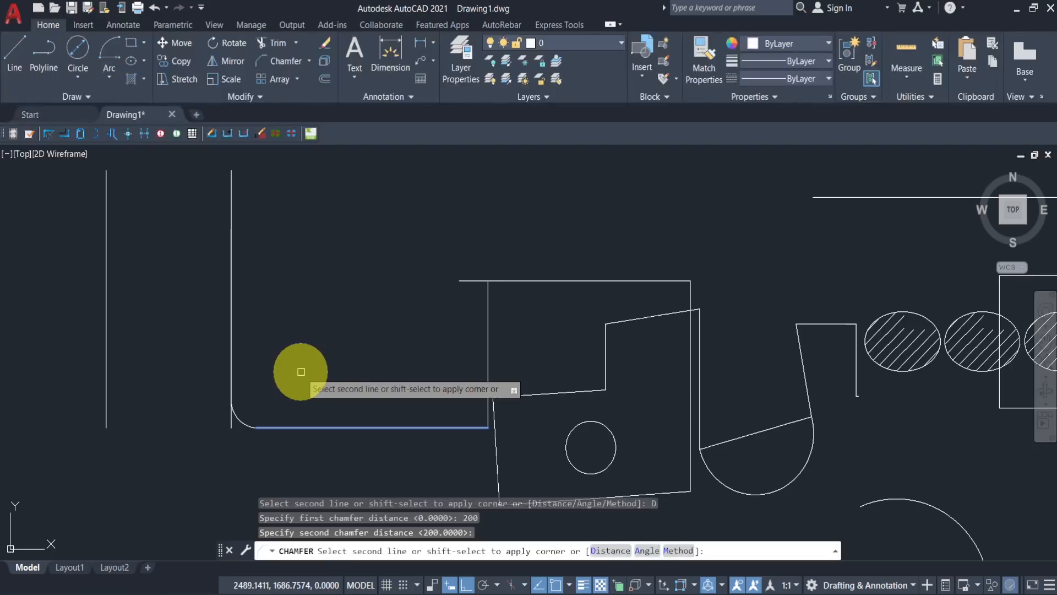
pyautogui.click(232, 323)
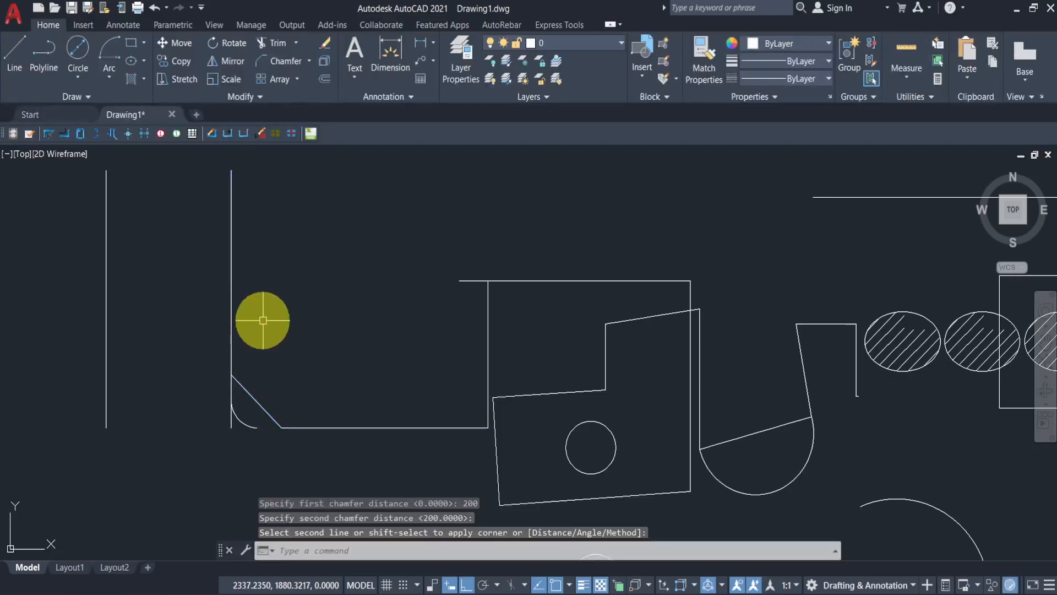
pyautogui.press('Return')
pyautogui.press('Escape')
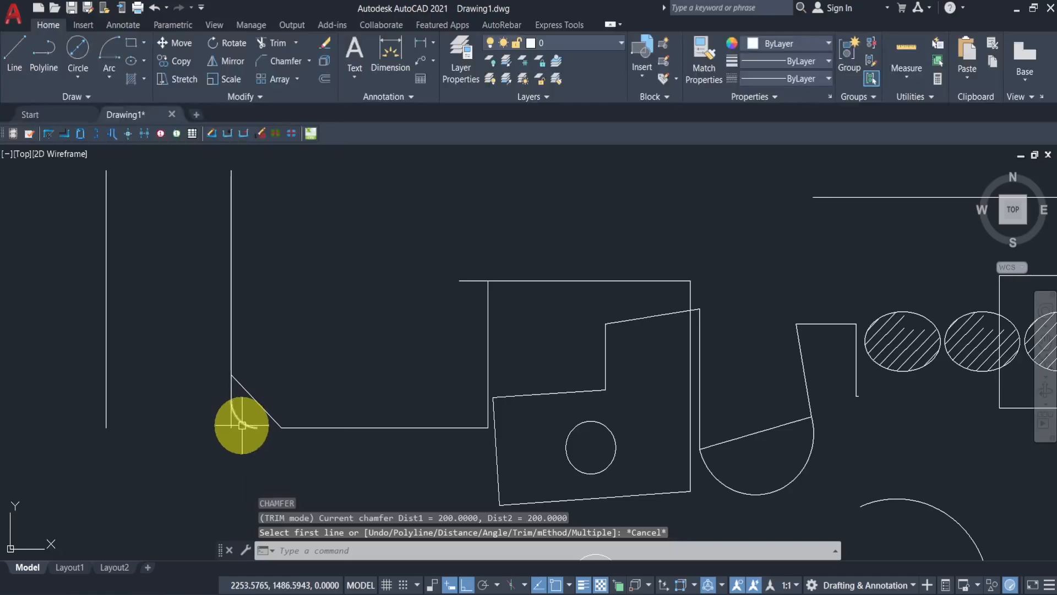
# - Create a rectangular array of the small circle below the sketch, setting the columns to 1
pyautogui.scroll(5, 241, 425)
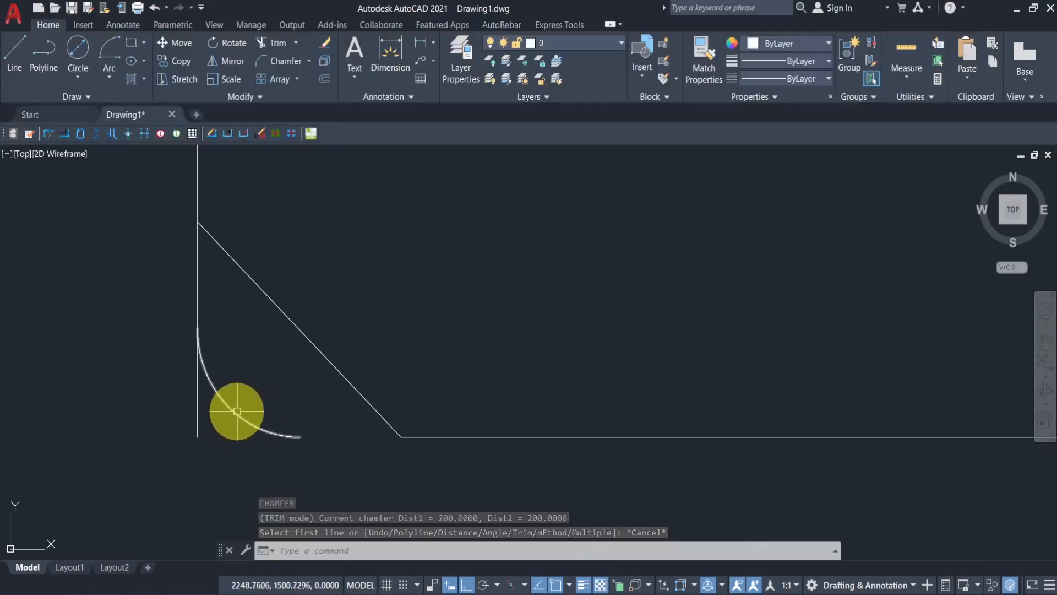
pyautogui.scroll(-4, 298, 348)
pyautogui.scroll(-2, 354, 275)
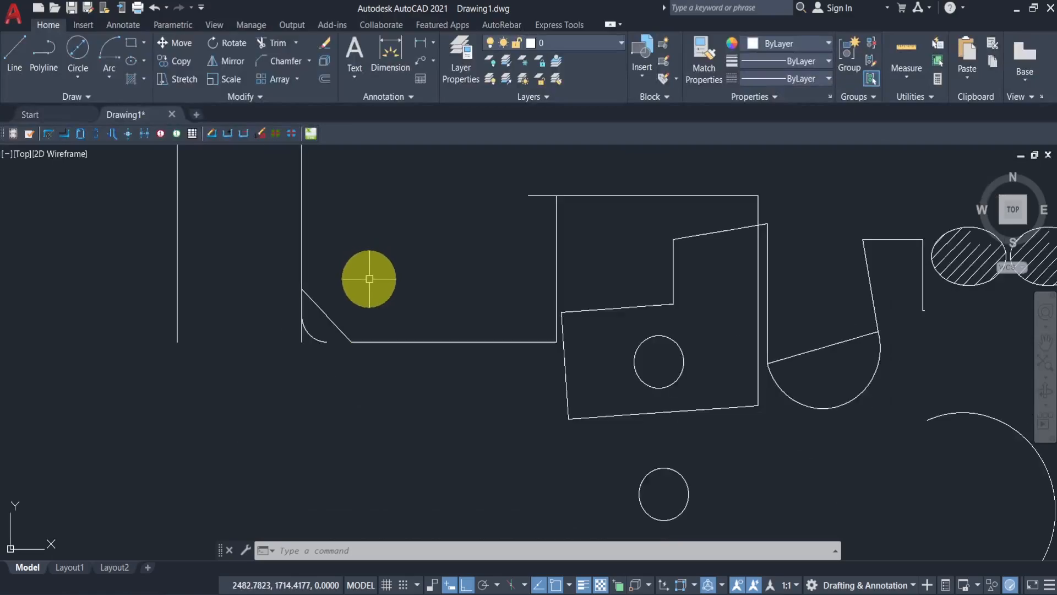
pyautogui.scroll(-2, 378, 275)
pyautogui.moveTo(420, 286); pyautogui.dragTo(328, 254, button='middle')
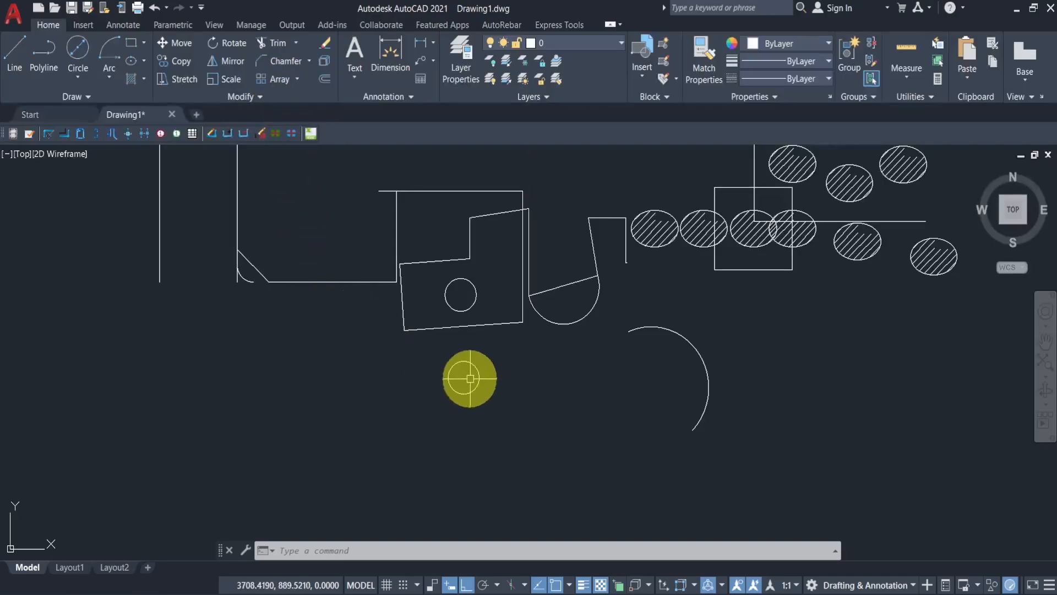
pyautogui.moveTo(468, 377); pyautogui.dragTo(400, 364, button='middle')
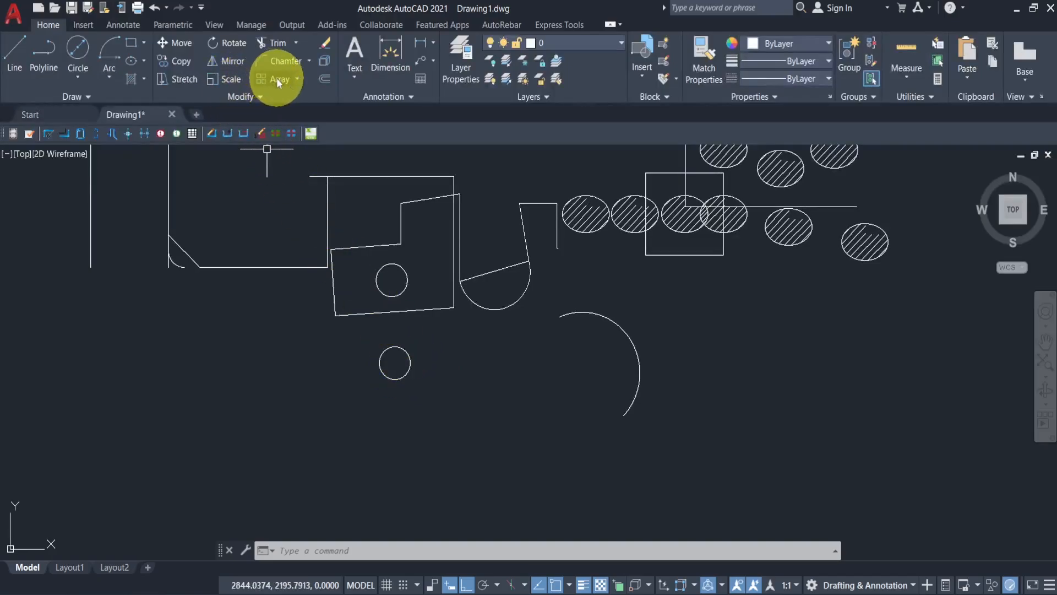
pyautogui.click(417, 337)
pyautogui.click(348, 433)
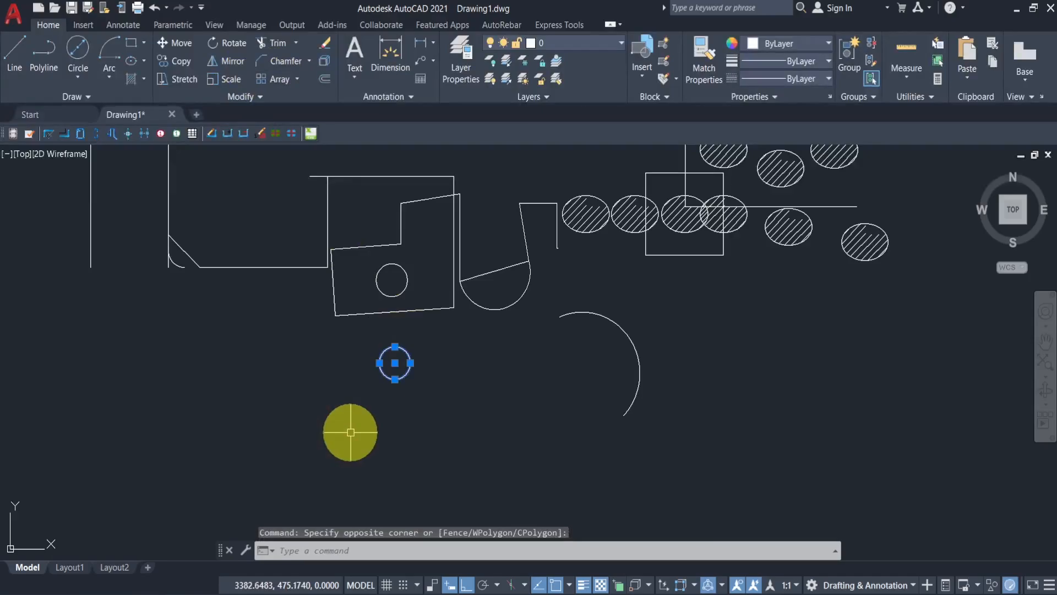
pyautogui.click(296, 80)
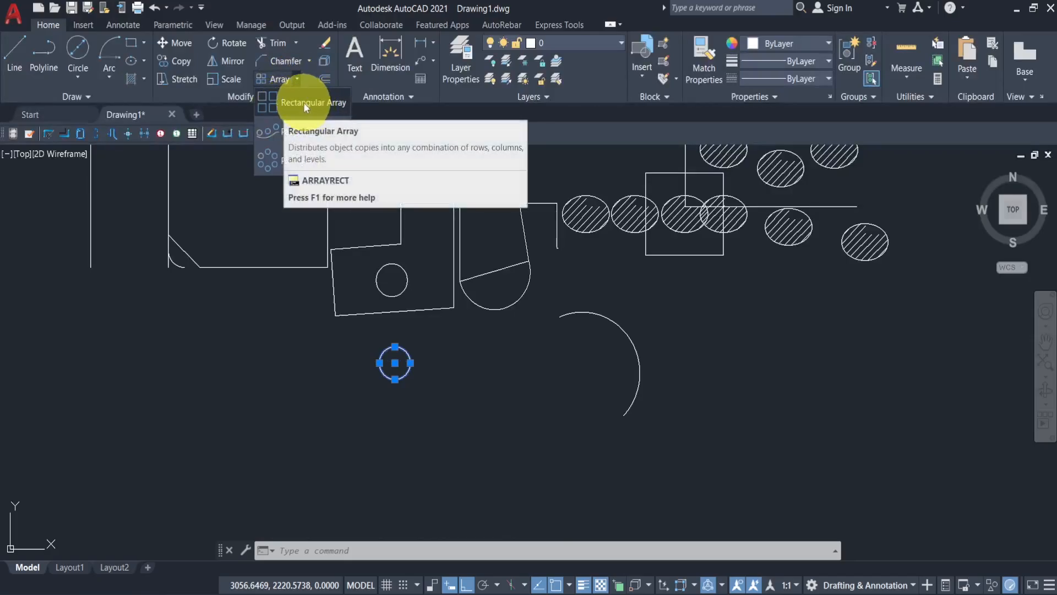
pyautogui.click(295, 101)
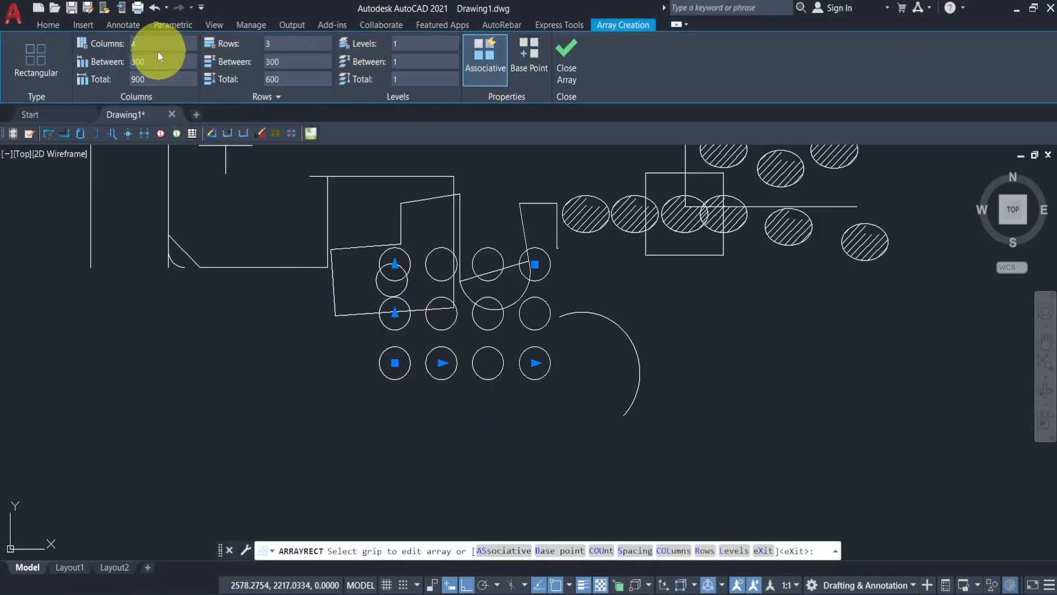
pyautogui.click(141, 44)
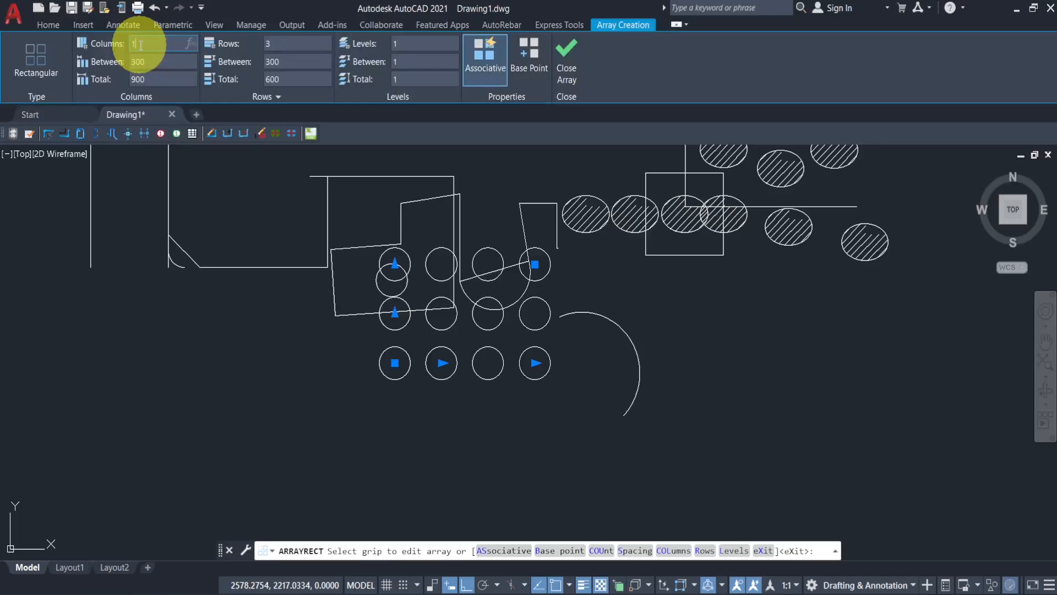
pyautogui.press('Return')
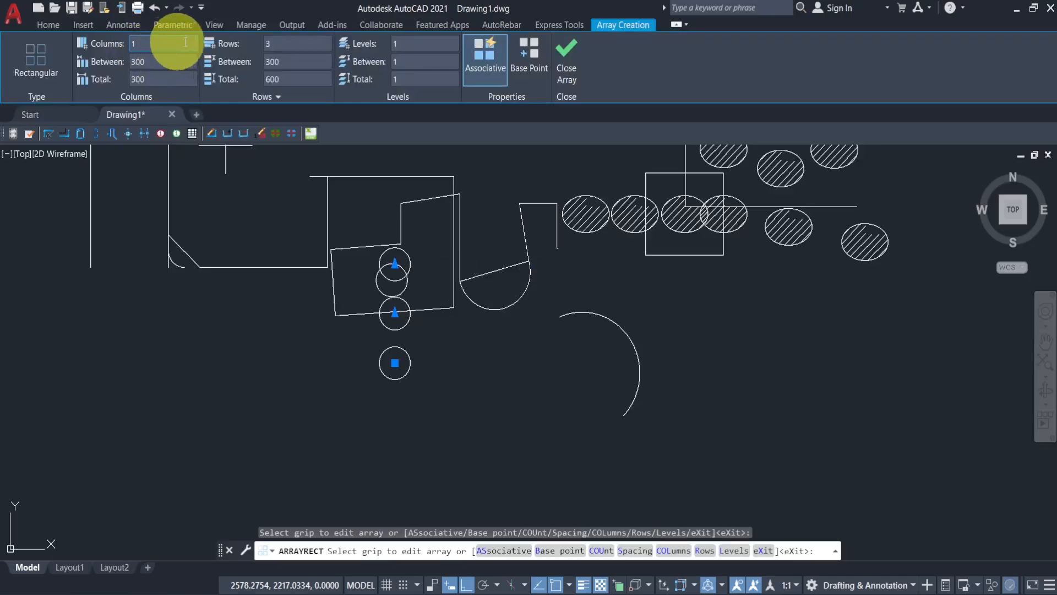
# - Set the array to 5 rows and 3 columns, then close the array editor
pyautogui.click(276, 43)
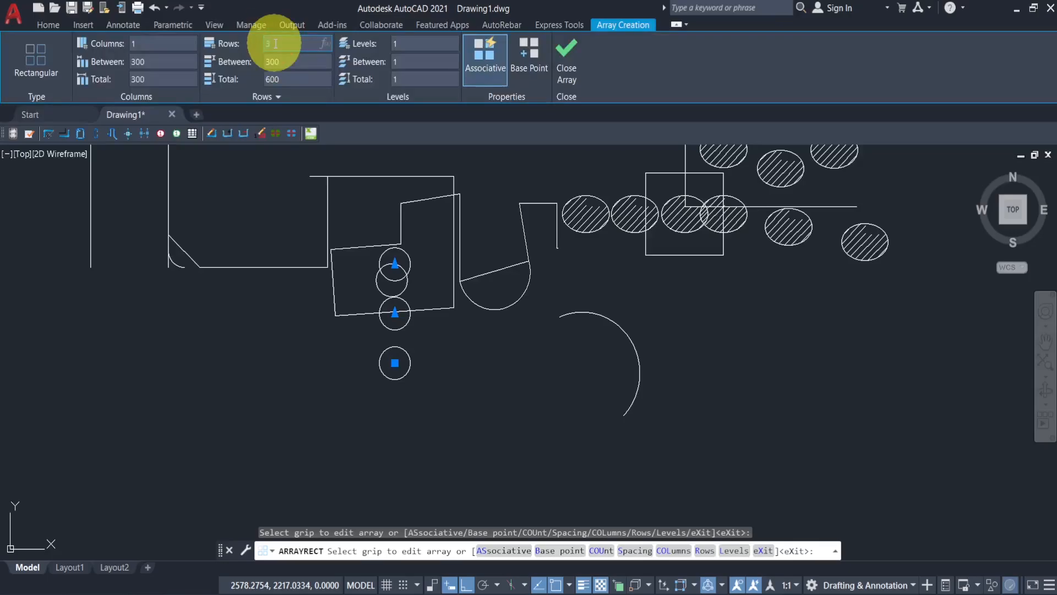
pyautogui.write('5')
pyautogui.press('Return')
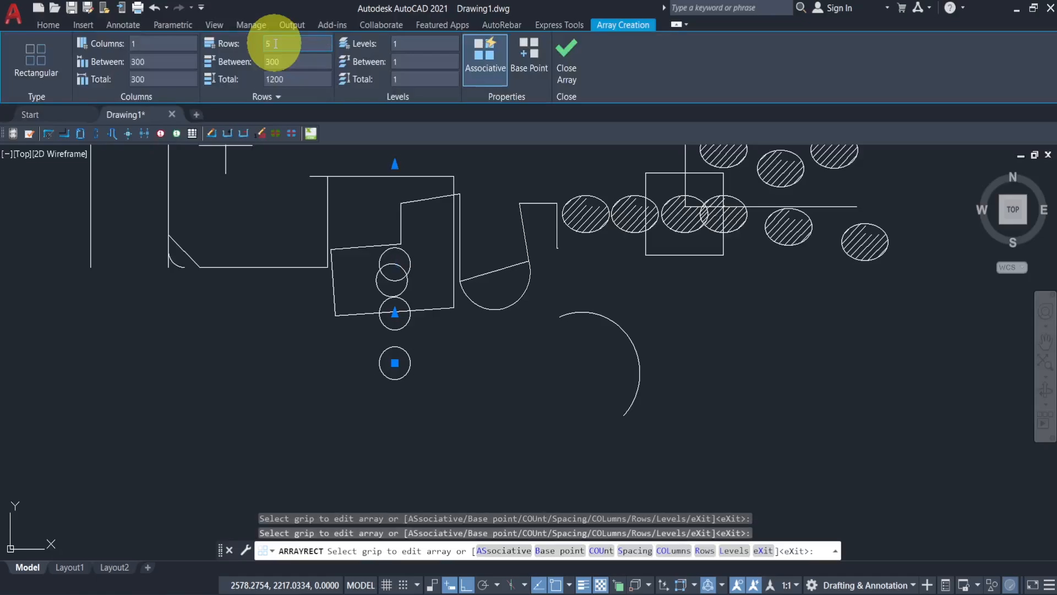
pyautogui.moveTo(441, 261); pyautogui.dragTo(427, 347, button='middle')
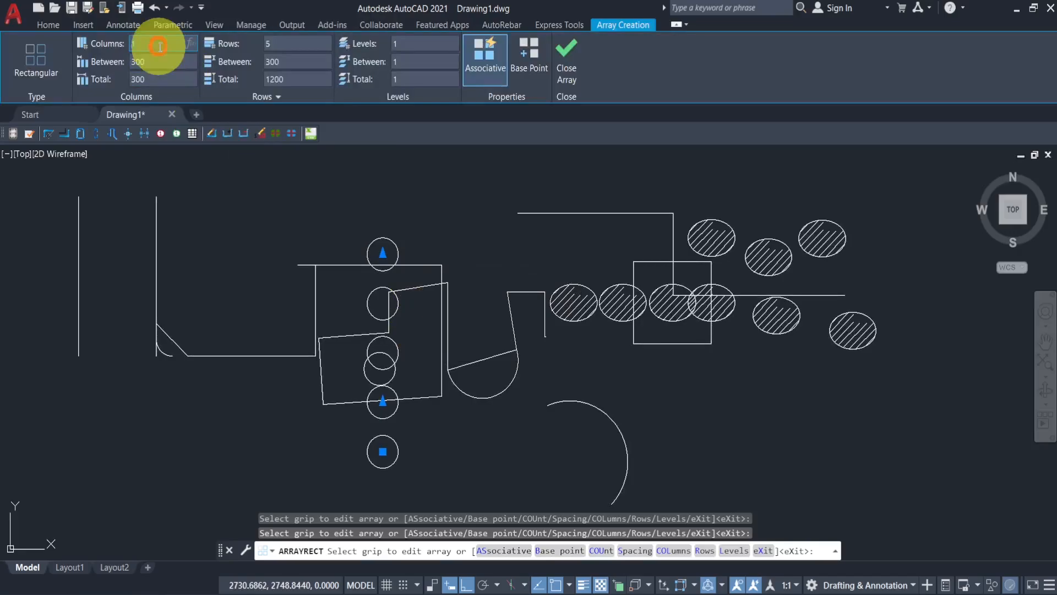
pyautogui.press('Return')
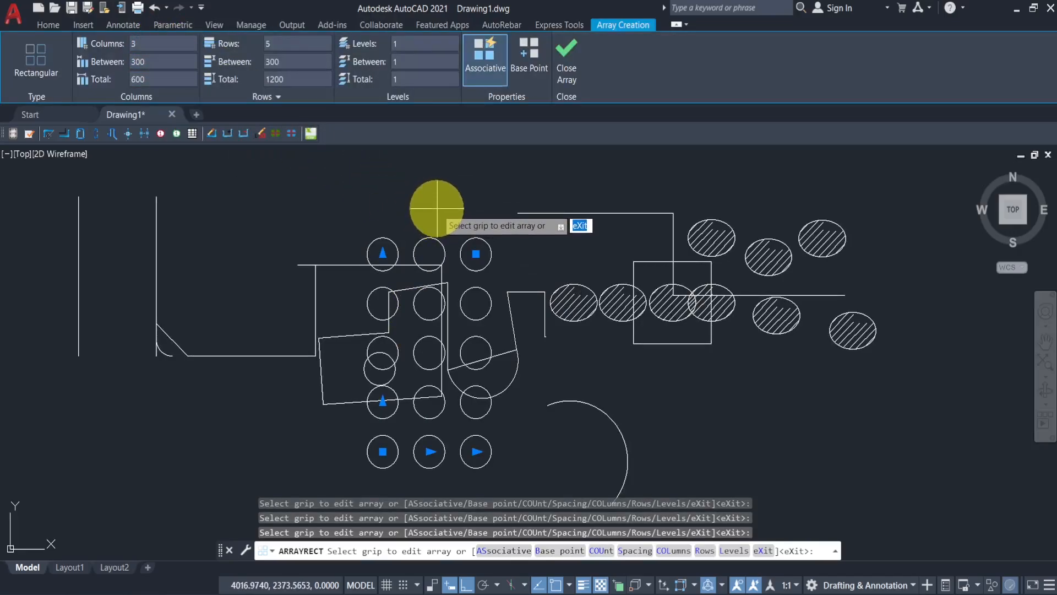
pyautogui.click(571, 66)
# - Select the circle array and extend its column count grip to 10 columns
pyautogui.scroll(-3, 473, 452)
pyautogui.click(447, 353)
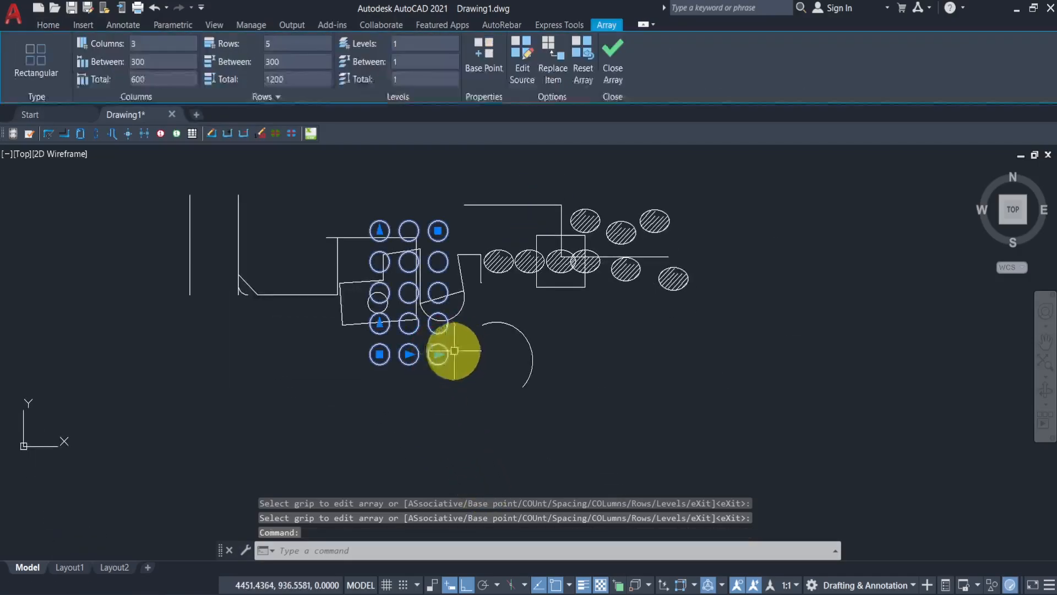
pyautogui.scroll(2, 437, 353)
pyautogui.click(436, 355)
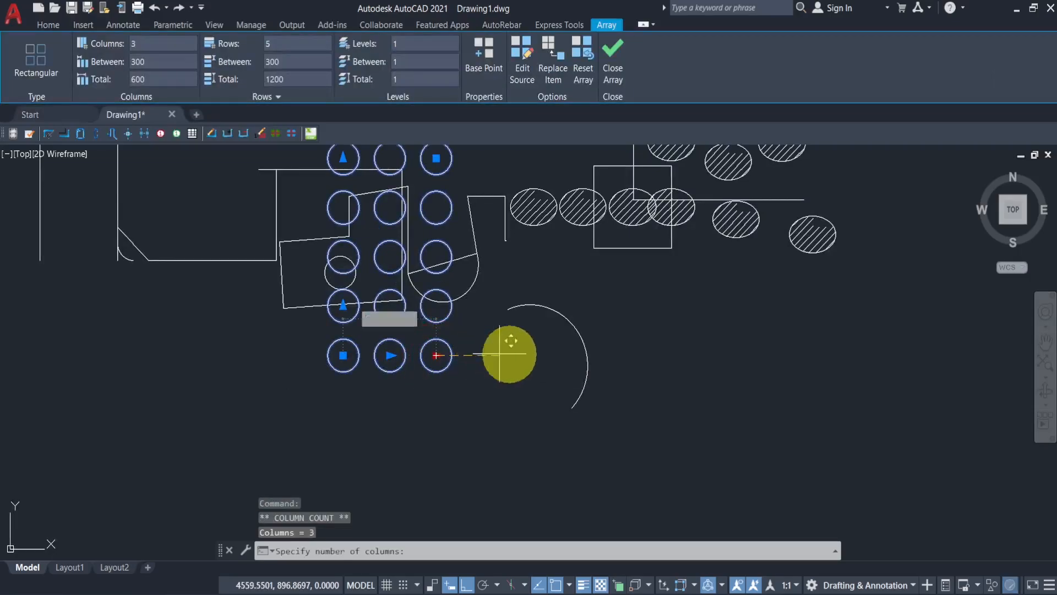
pyautogui.click(763, 355)
# - Extend the array's row count grip upward to set 9 rows
pyautogui.moveTo(478, 354); pyautogui.dragTo(514, 550, button='middle')
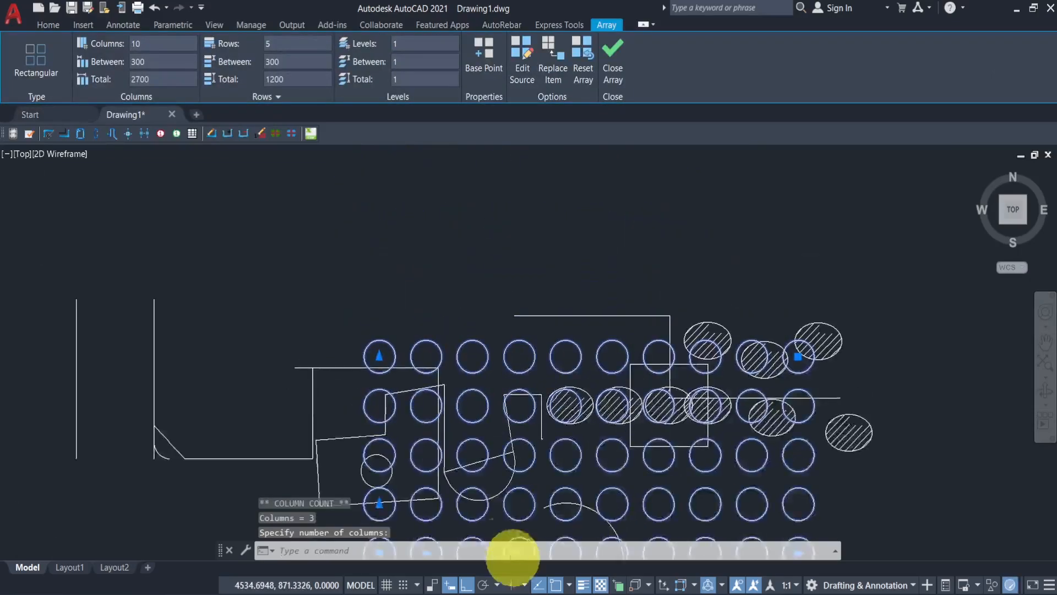
pyautogui.click(379, 355)
pyautogui.click(372, 161)
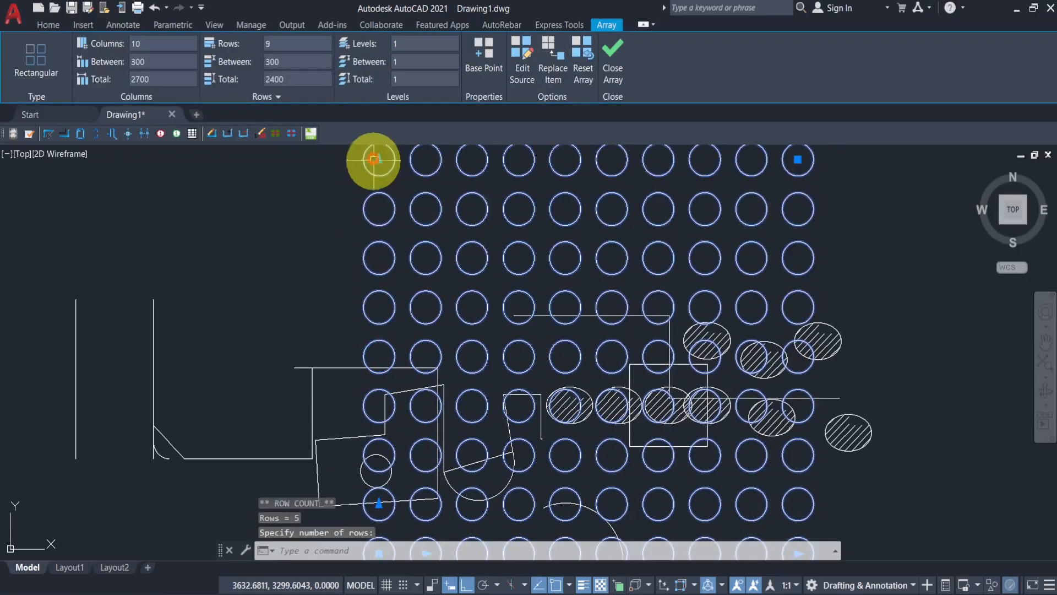
pyautogui.scroll(-4, 468, 256)
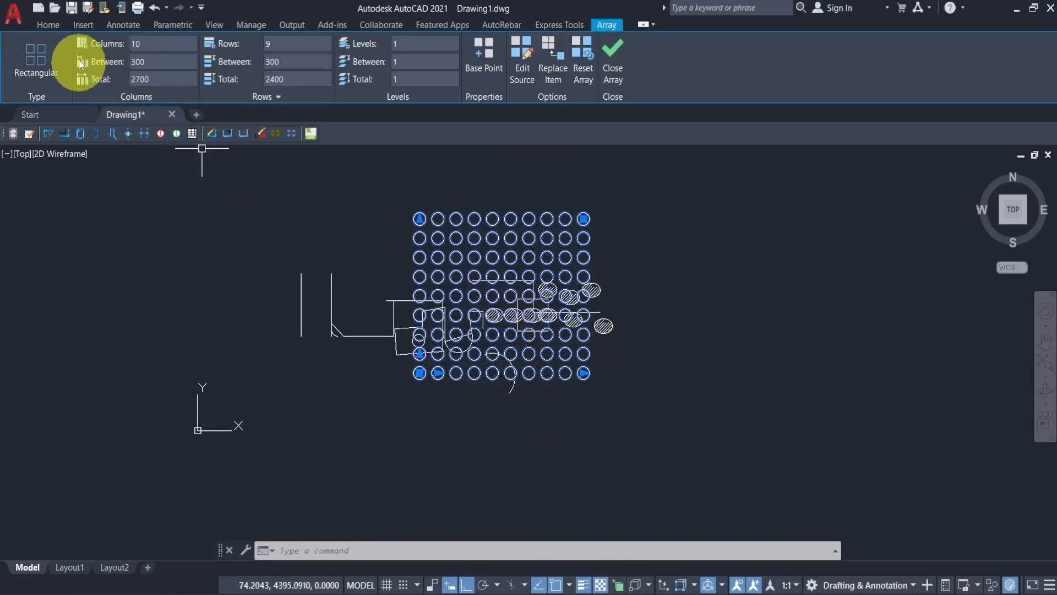
# - Move the whole array horizontally to the right, clear of the sketch
pyautogui.click(47, 25)
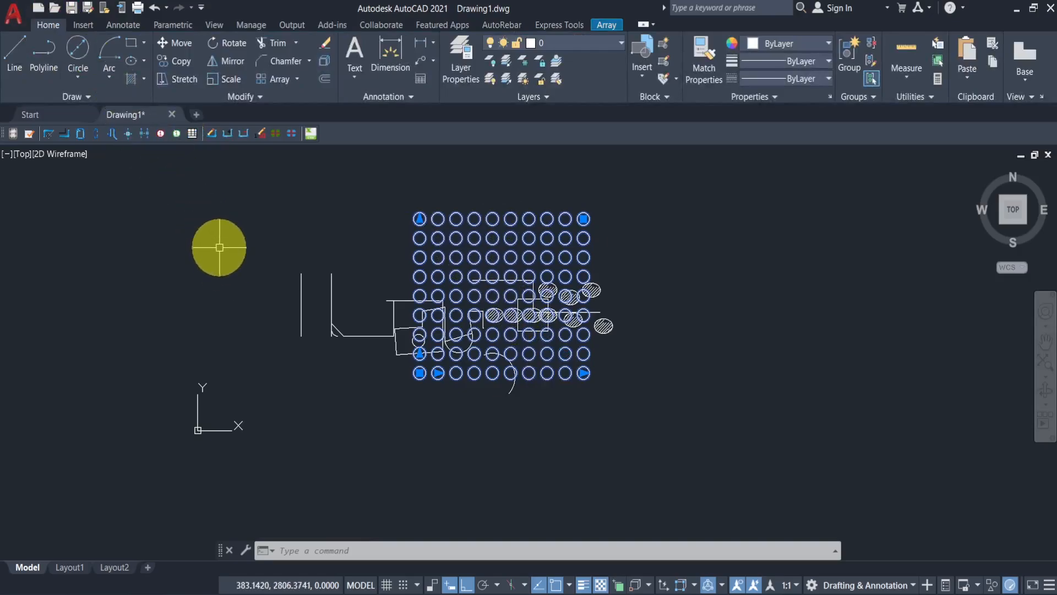
pyautogui.click(181, 43)
pyautogui.click(465, 249)
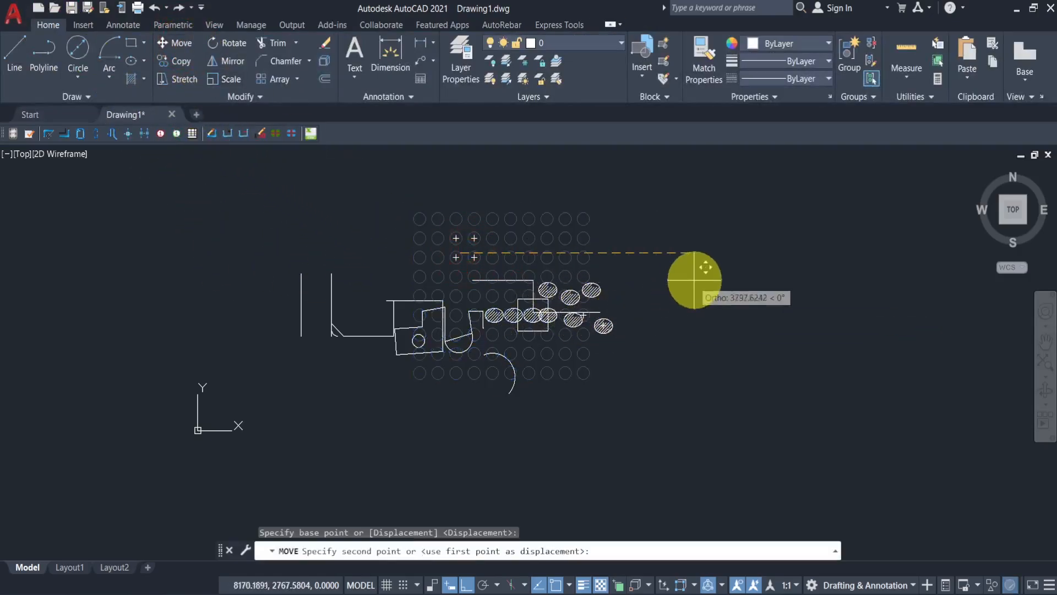
pyautogui.click(710, 256)
pyautogui.moveTo(704, 441)
pyautogui.mouseDown(button='middle')
pyautogui.moveTo(679, 425)
pyautogui.moveTo(595, 408)
pyautogui.mouseUp(button='middle')
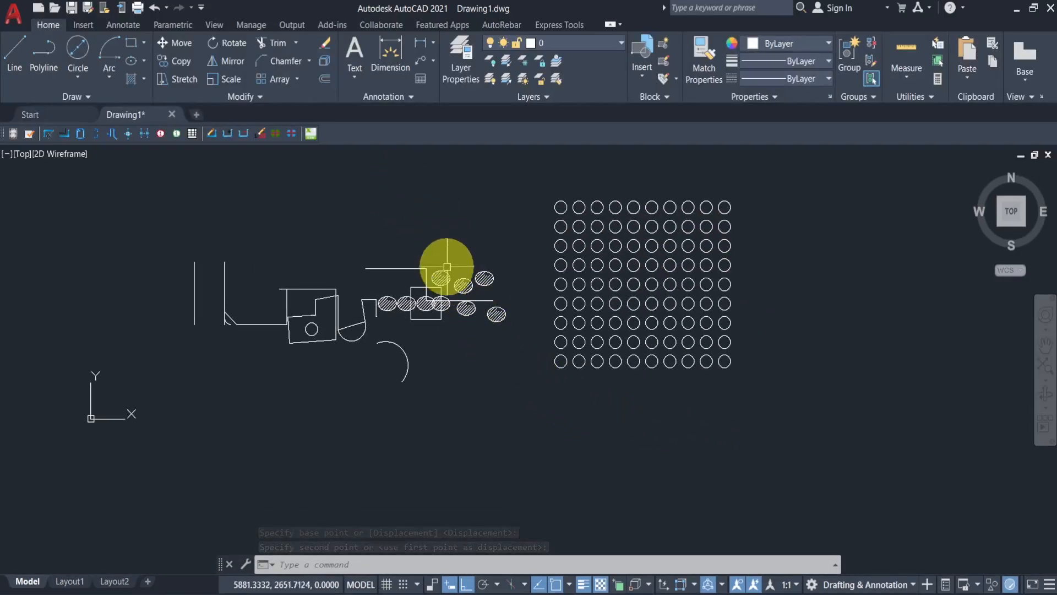
pyautogui.scroll(4, 394, 359)
pyautogui.moveTo(401, 325); pyautogui.dragTo(414, 345, button='middle')
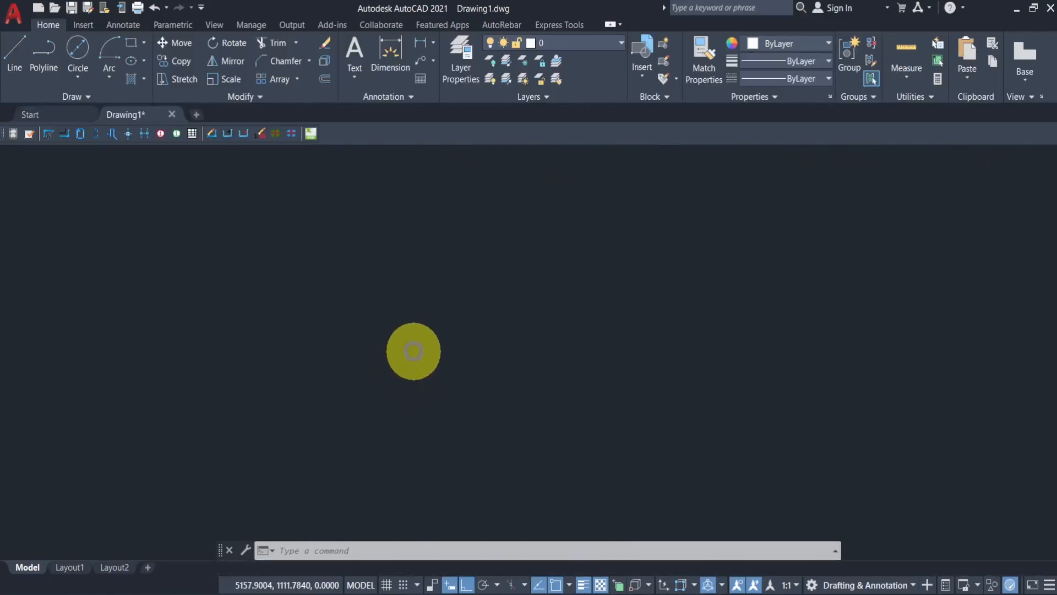
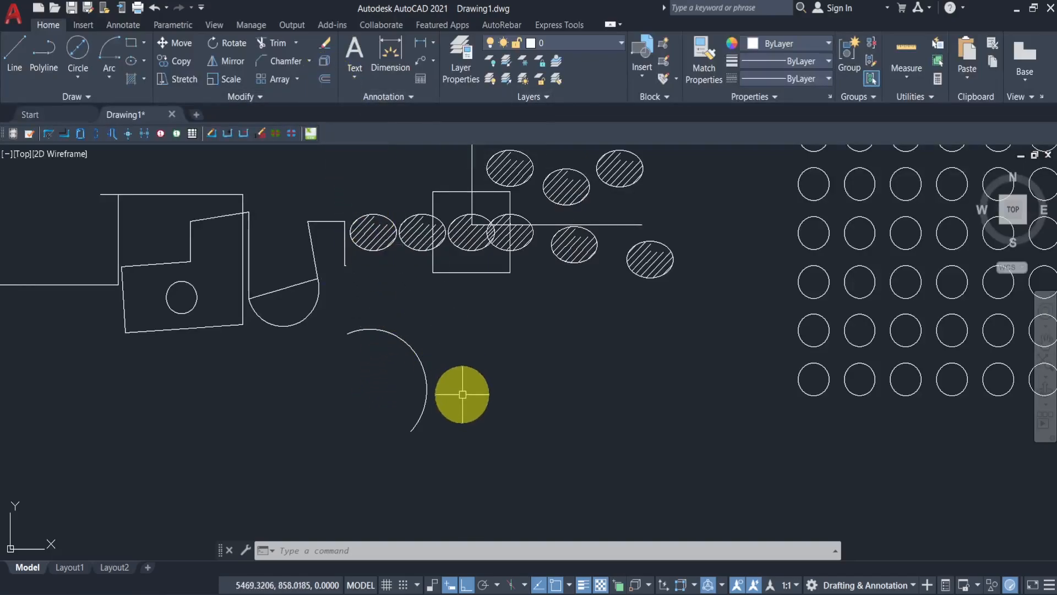
# - Offset the arc by 100 toward its centre
pyautogui.click(428, 361)
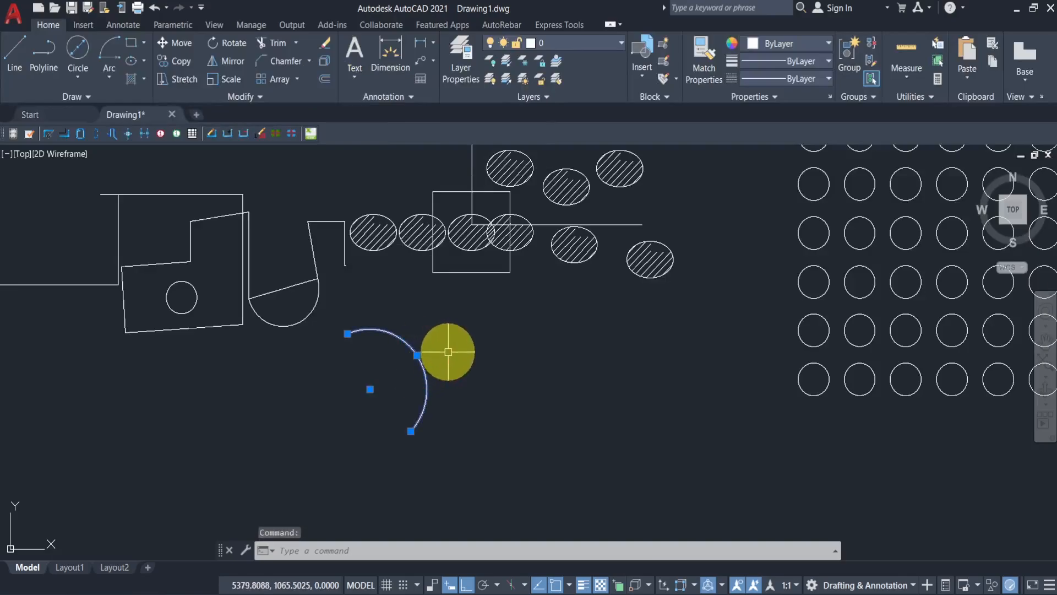
pyautogui.click(325, 79)
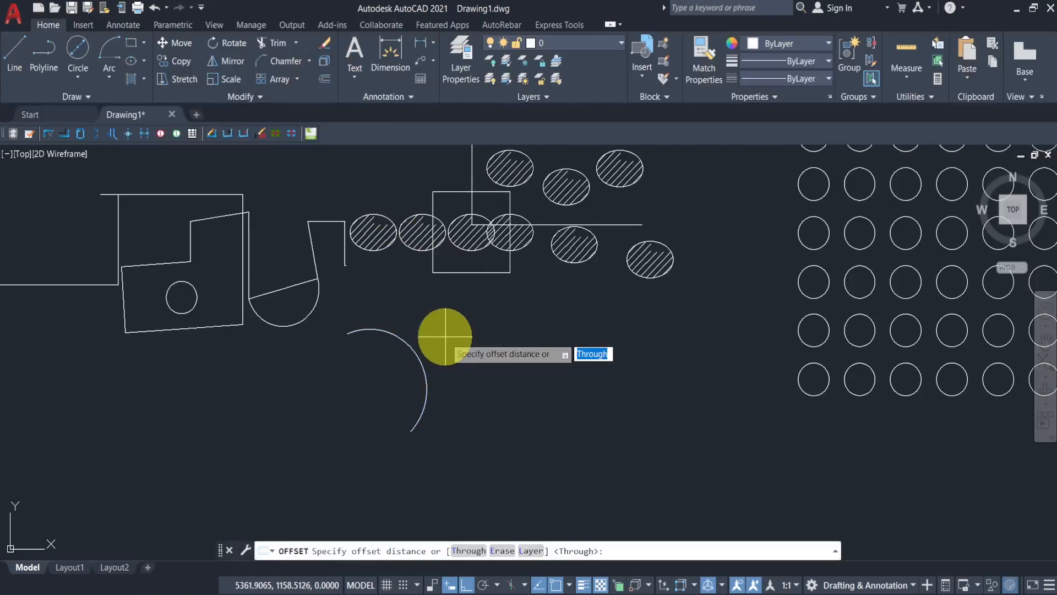
pyautogui.write('100')
pyautogui.press('Return')
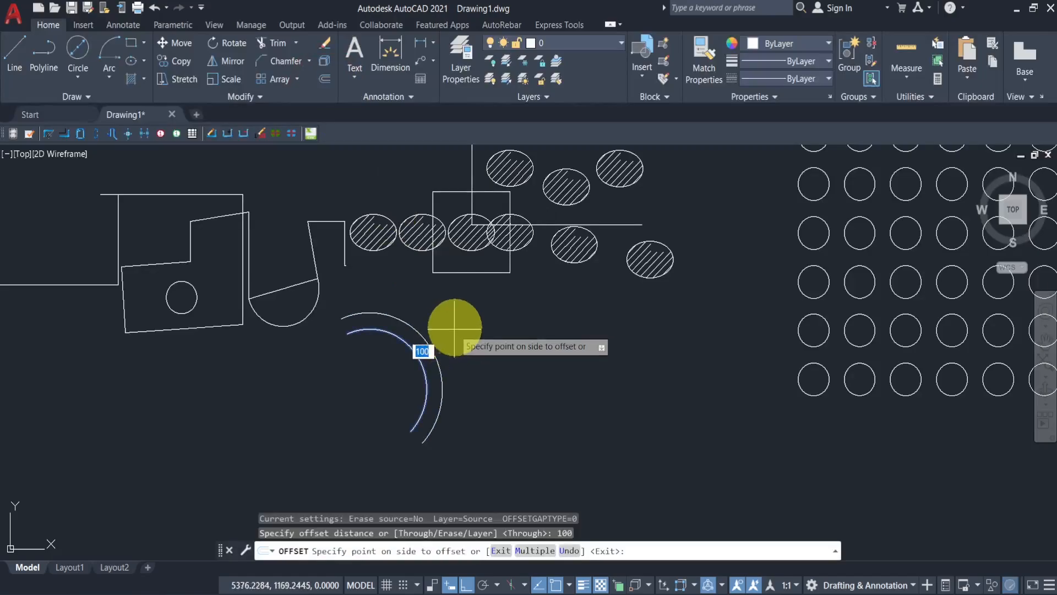
pyautogui.click(271, 432)
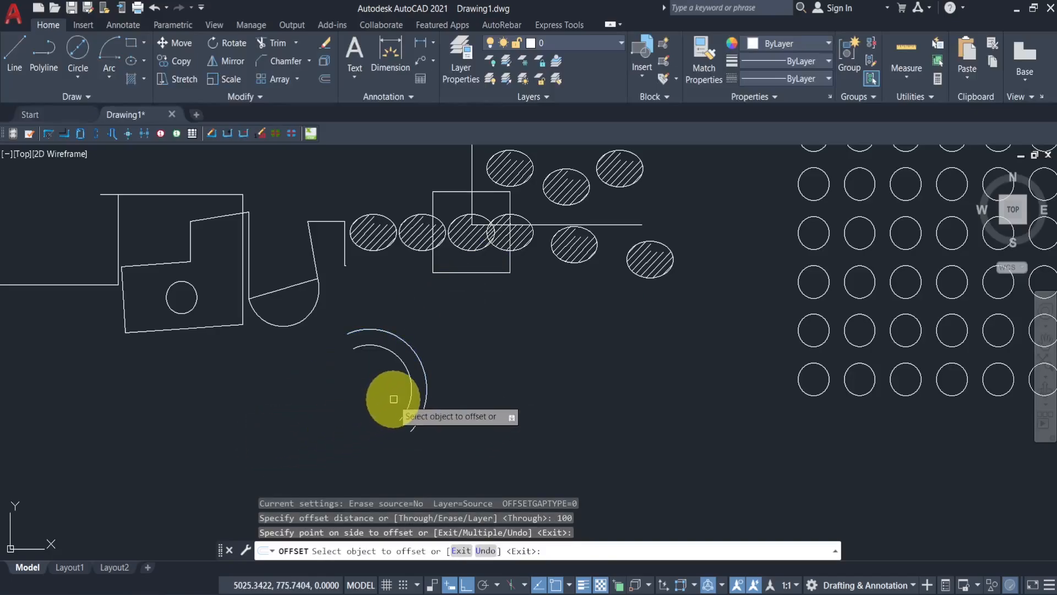
pyautogui.press('Return')
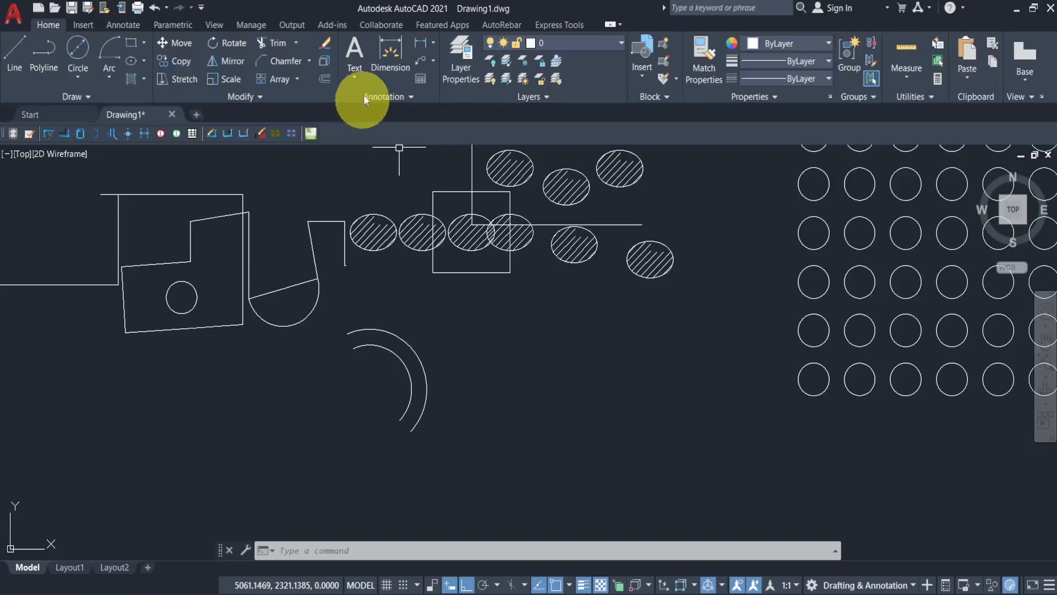
pyautogui.click(358, 79)
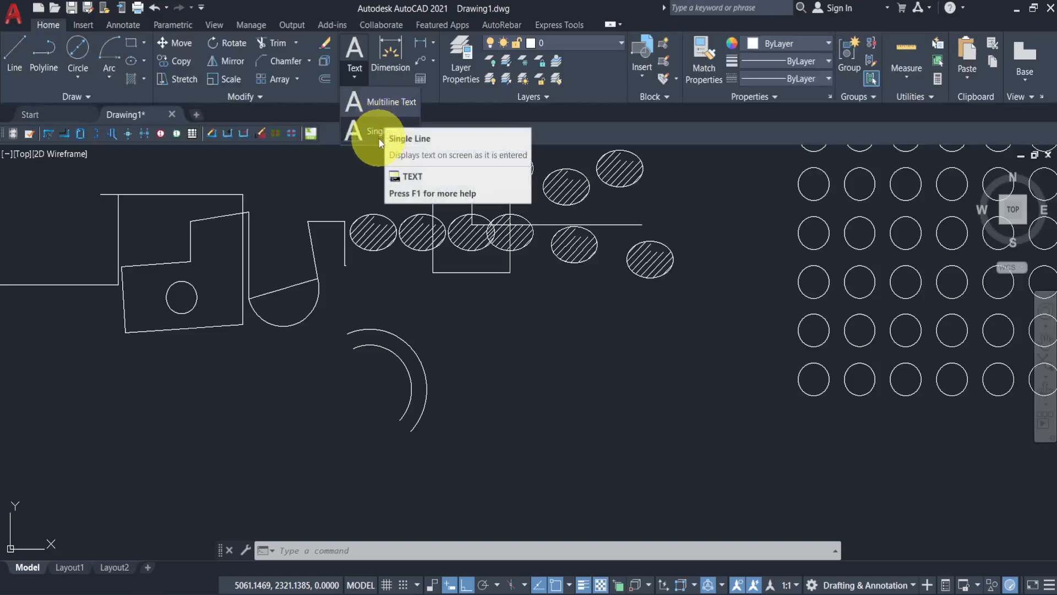
pyautogui.click(378, 105)
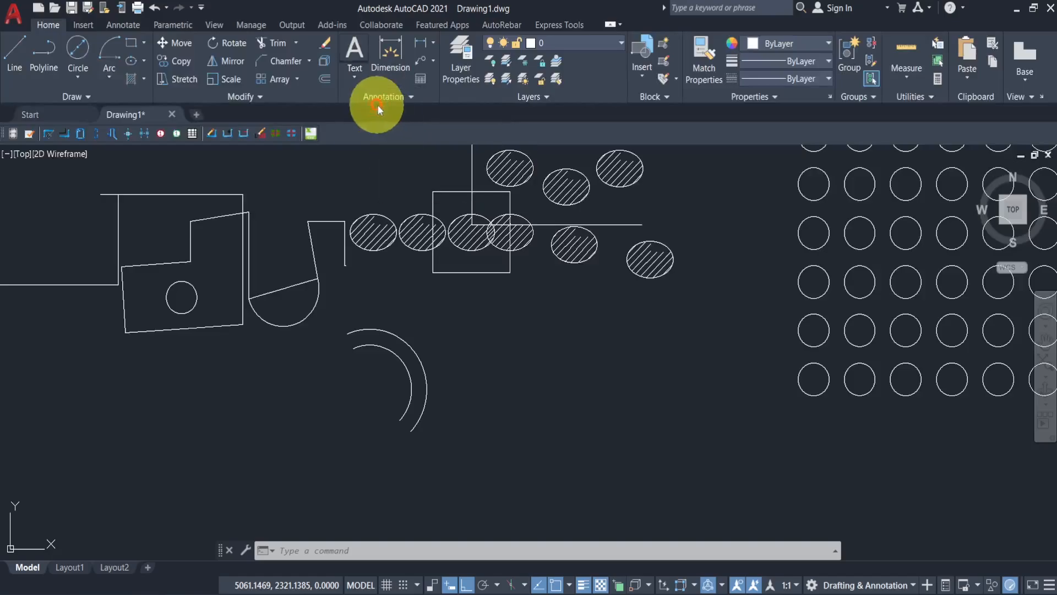
pyautogui.moveTo(472, 319); pyautogui.dragTo(396, 279, button='middle')
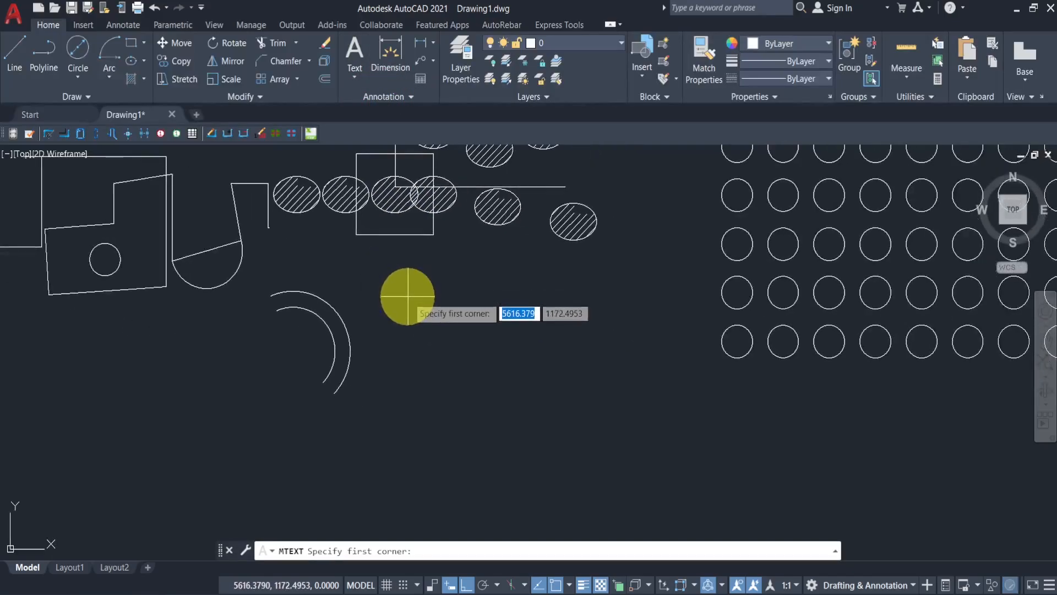
pyautogui.click(395, 295)
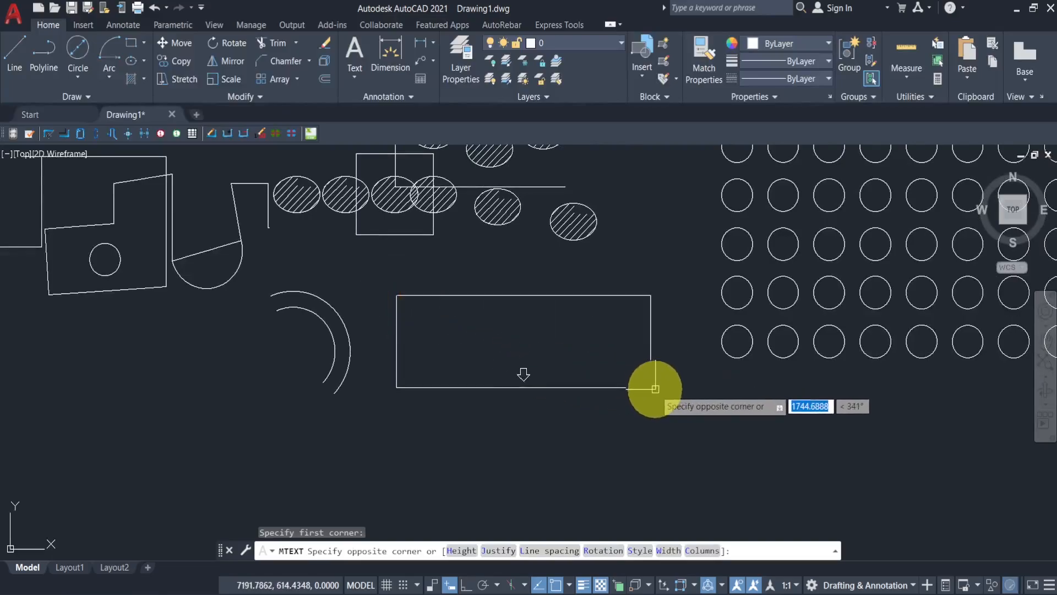
pyautogui.click(671, 395)
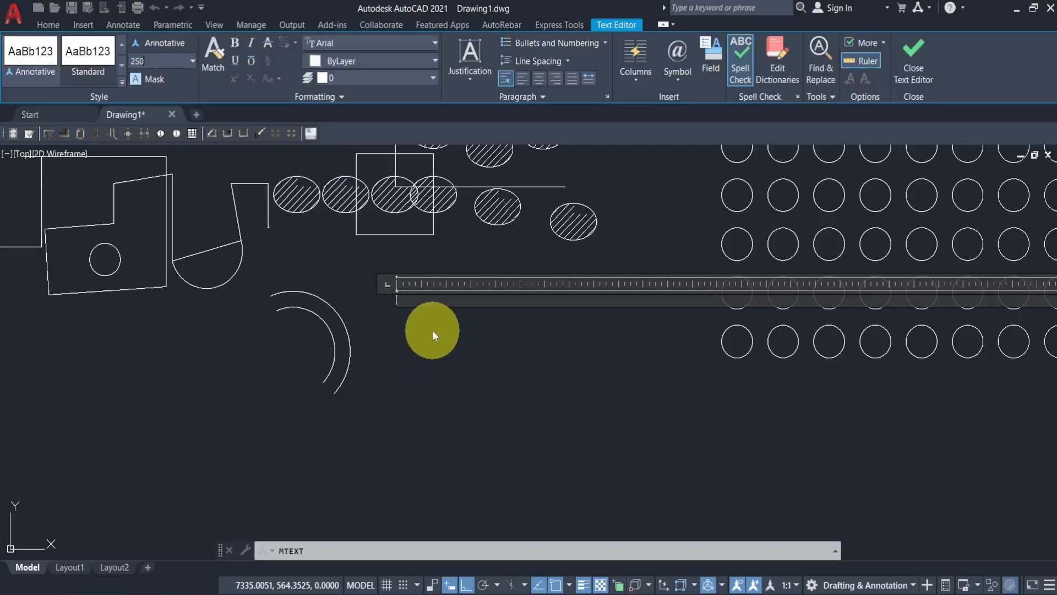
pyautogui.click(429, 310)
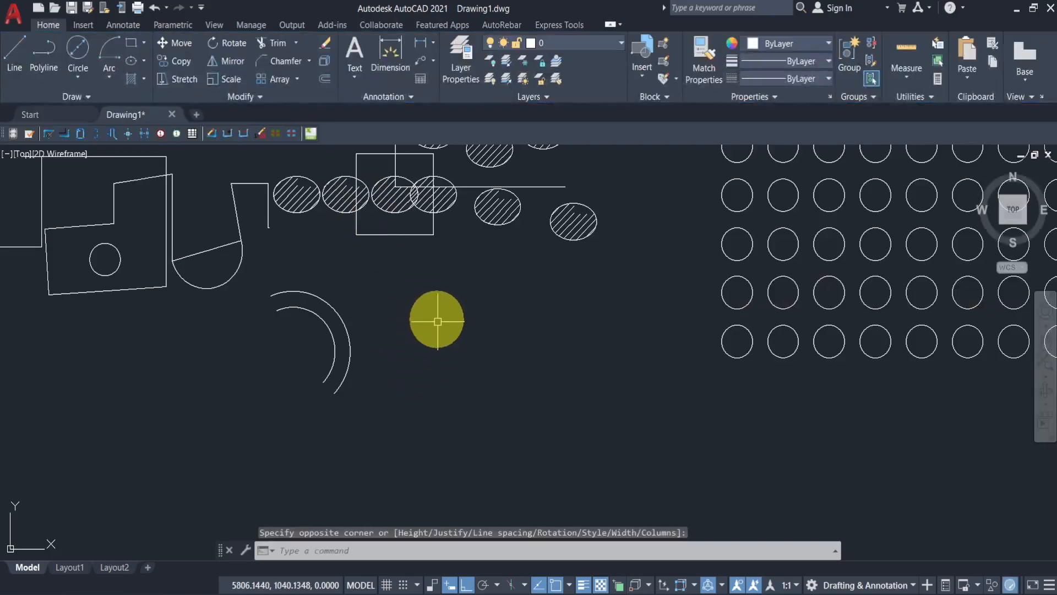
# - Create a multiline text box containing a first name and set its text height to 250
pyautogui.click(361, 78)
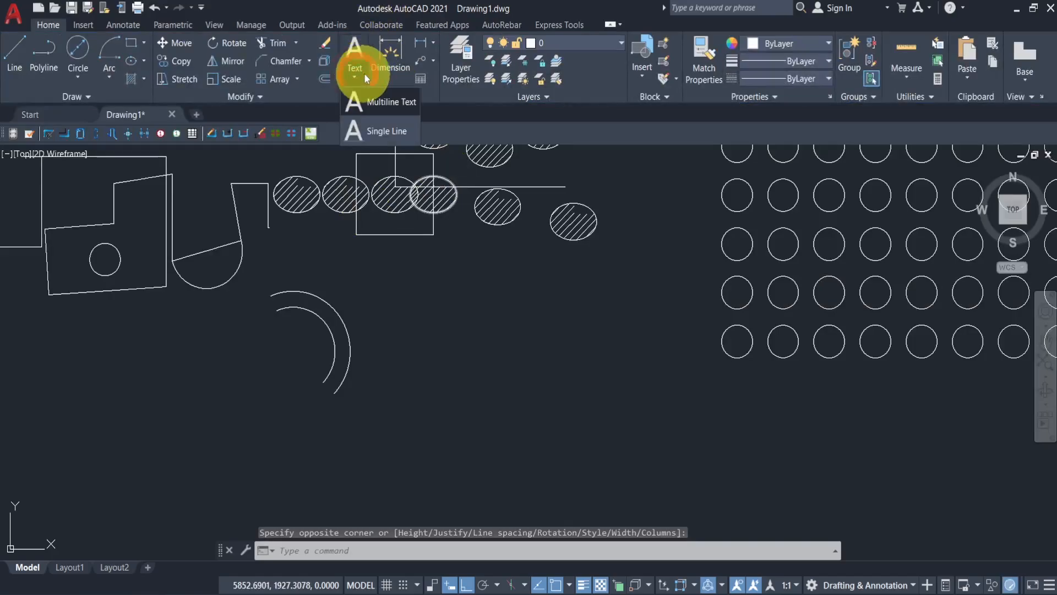
pyautogui.click(372, 102)
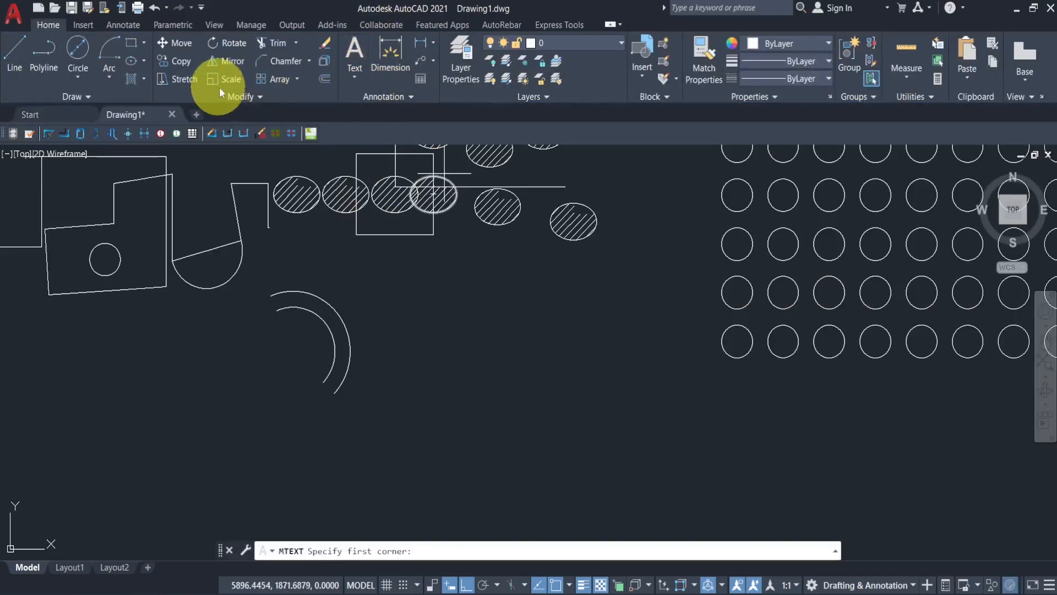
pyautogui.click(391, 286)
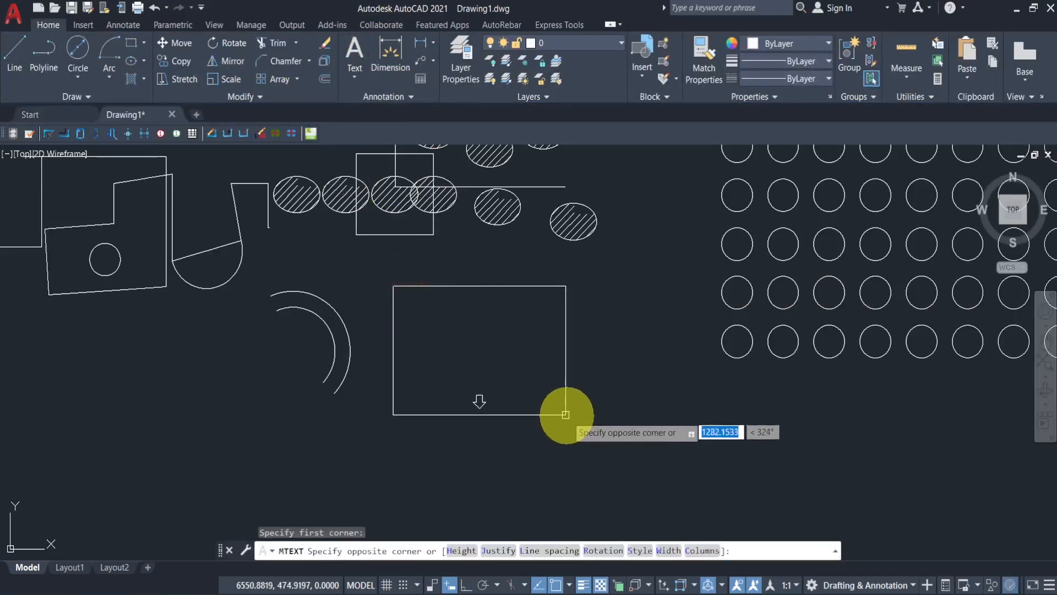
pyautogui.click(552, 400)
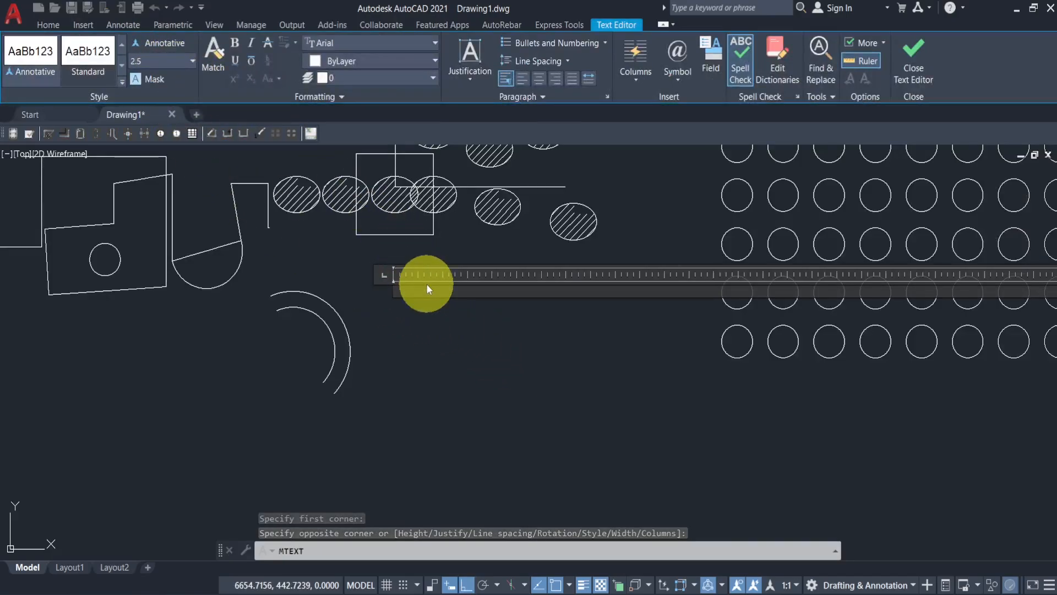
pyautogui.write('francis')
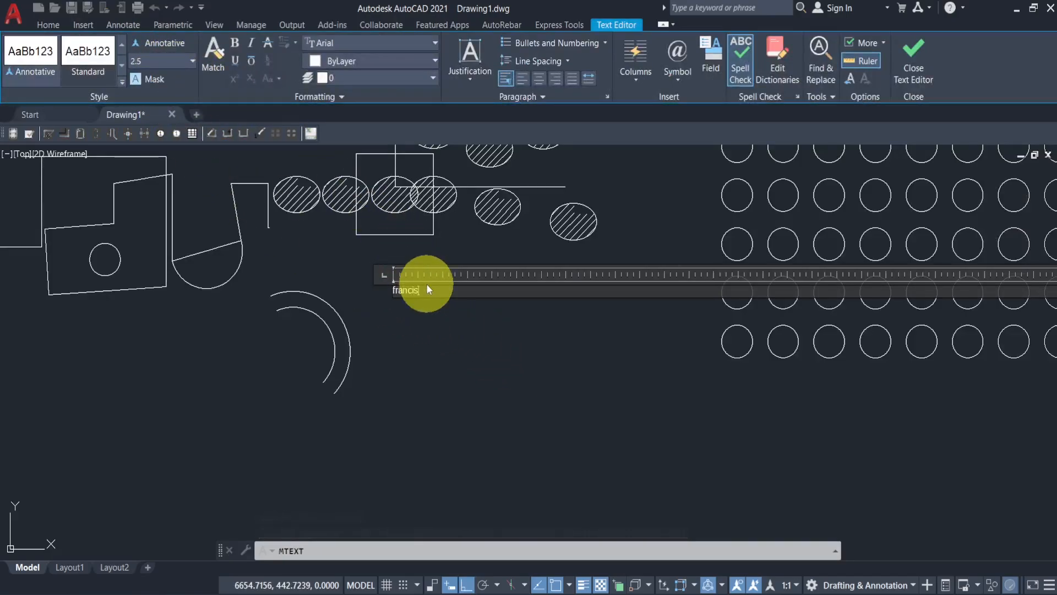
pyautogui.moveTo(435, 287); pyautogui.dragTo(361, 285)
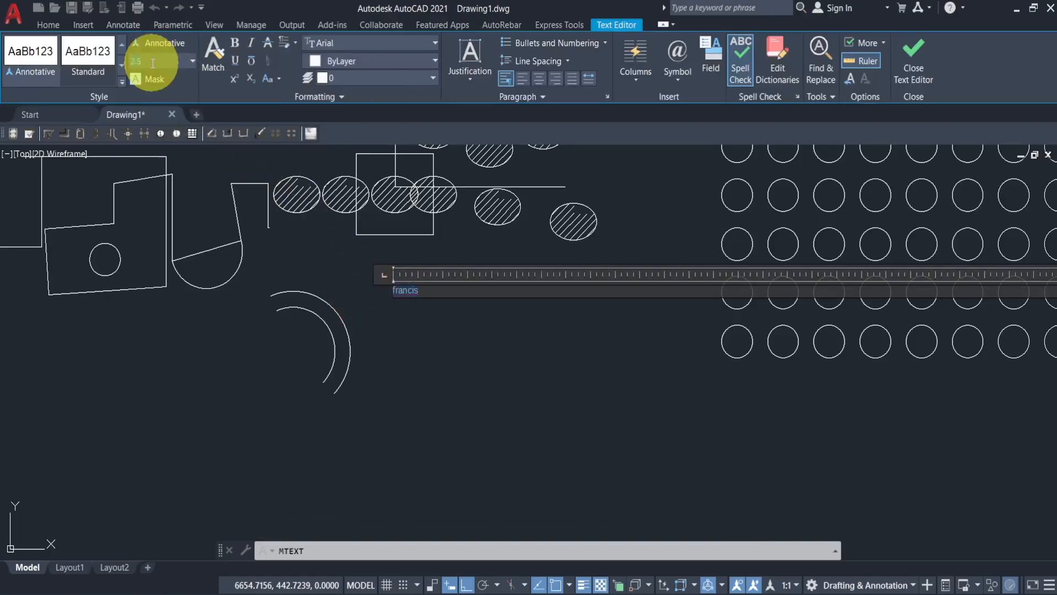
pyautogui.press('Return')
pyautogui.click(337, 265)
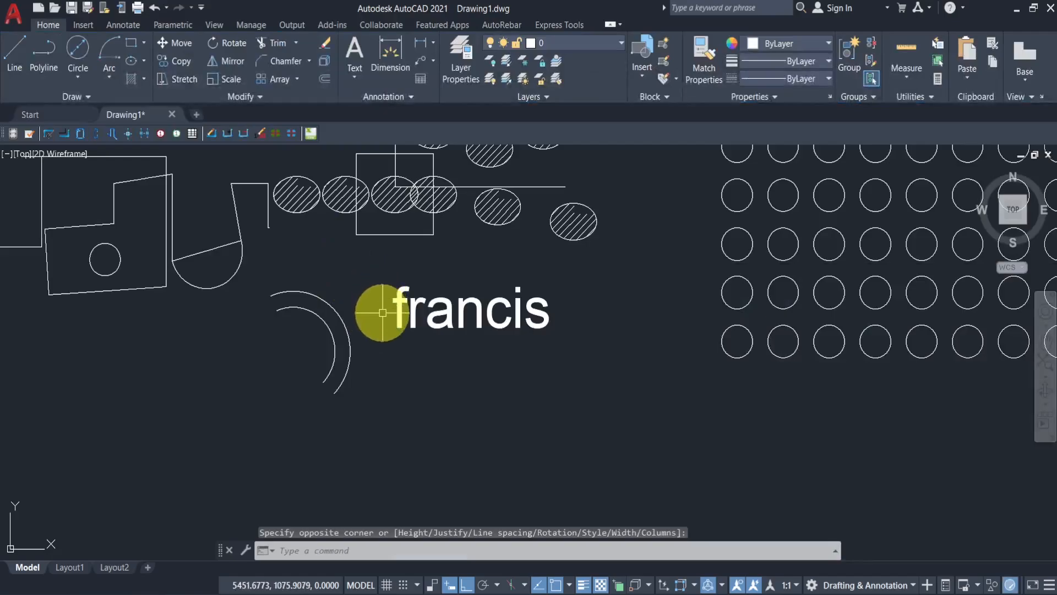
# - Change the multiline text's font to BankGothic Lt BT
pyautogui.doubleClick(438, 308)
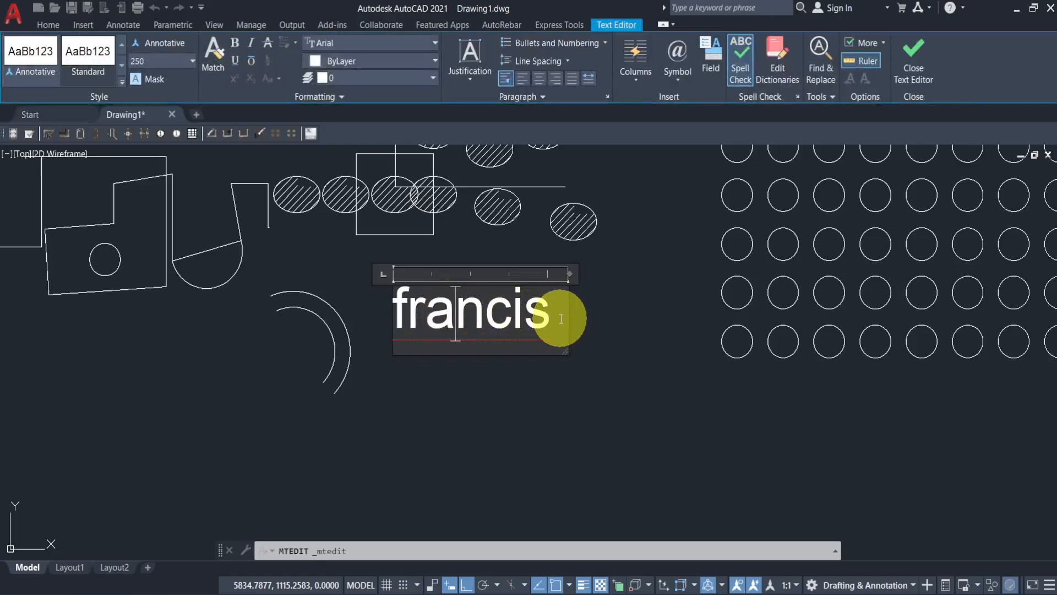
pyautogui.moveTo(561, 319); pyautogui.dragTo(396, 327)
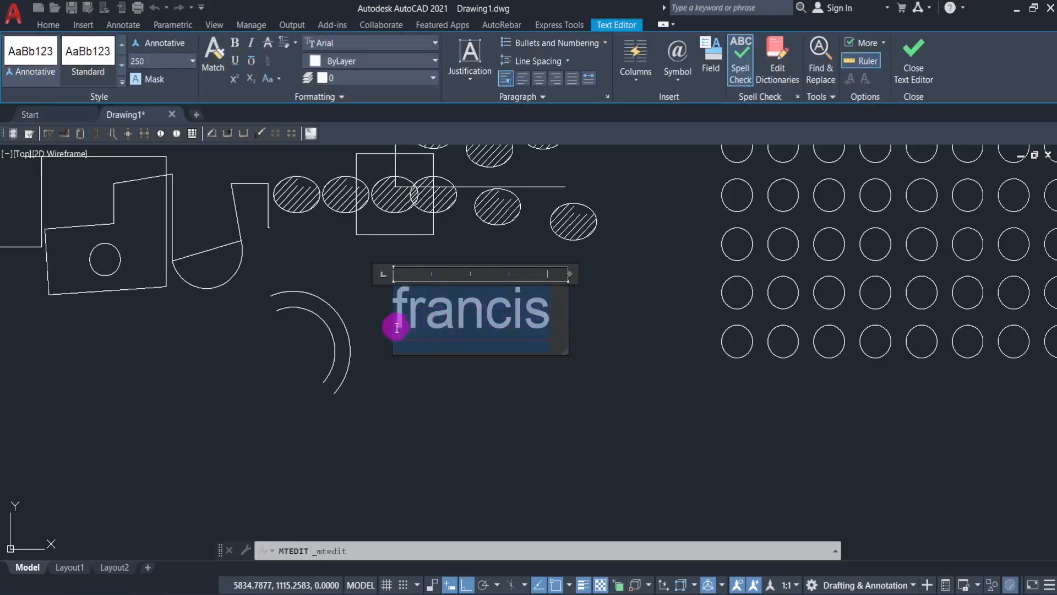
pyautogui.click(347, 44)
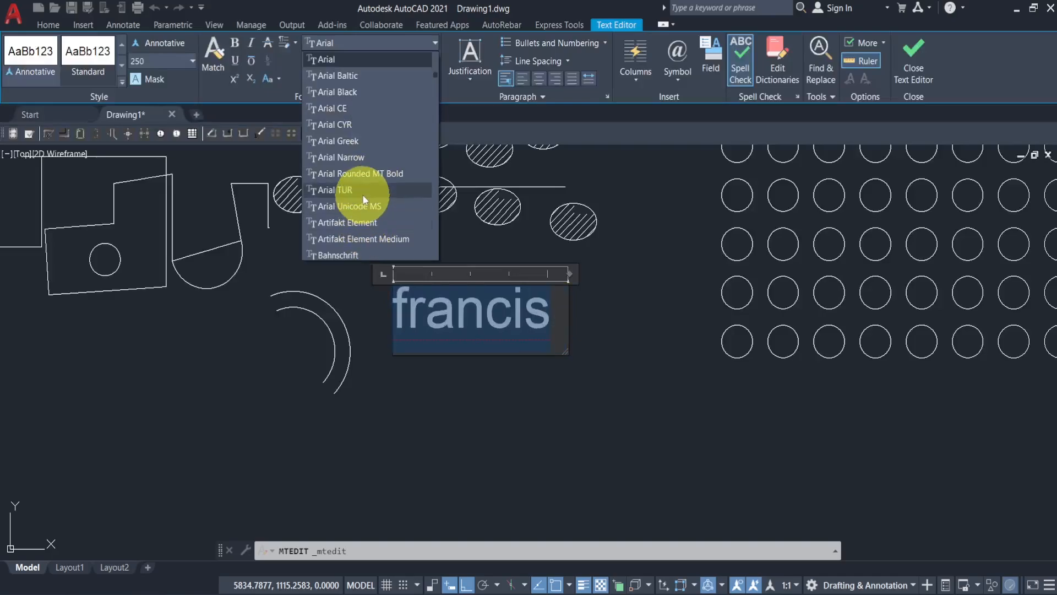
pyautogui.scroll(-5, 370, 209)
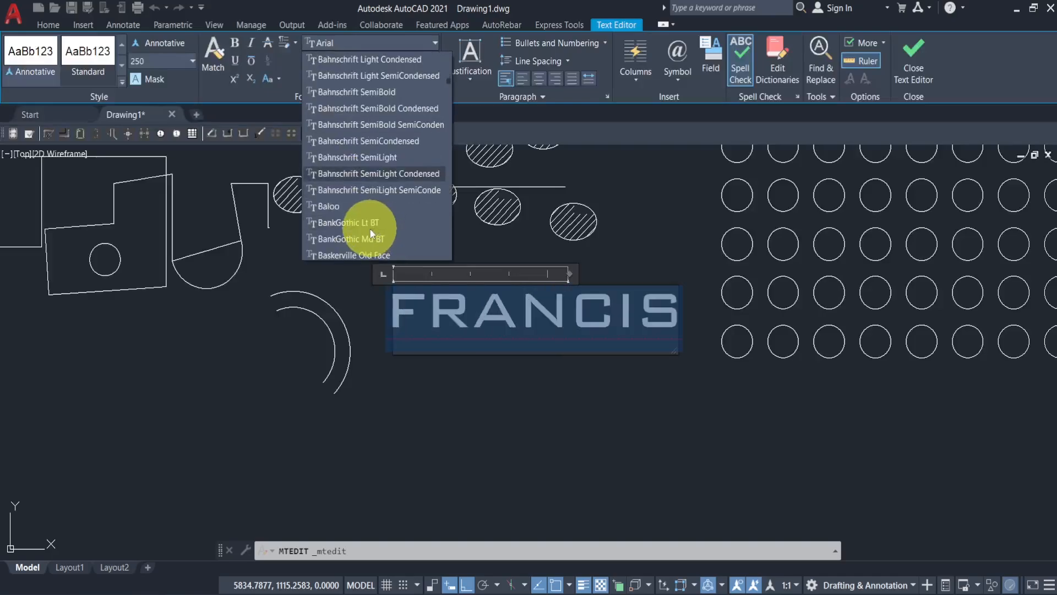
pyautogui.click(367, 225)
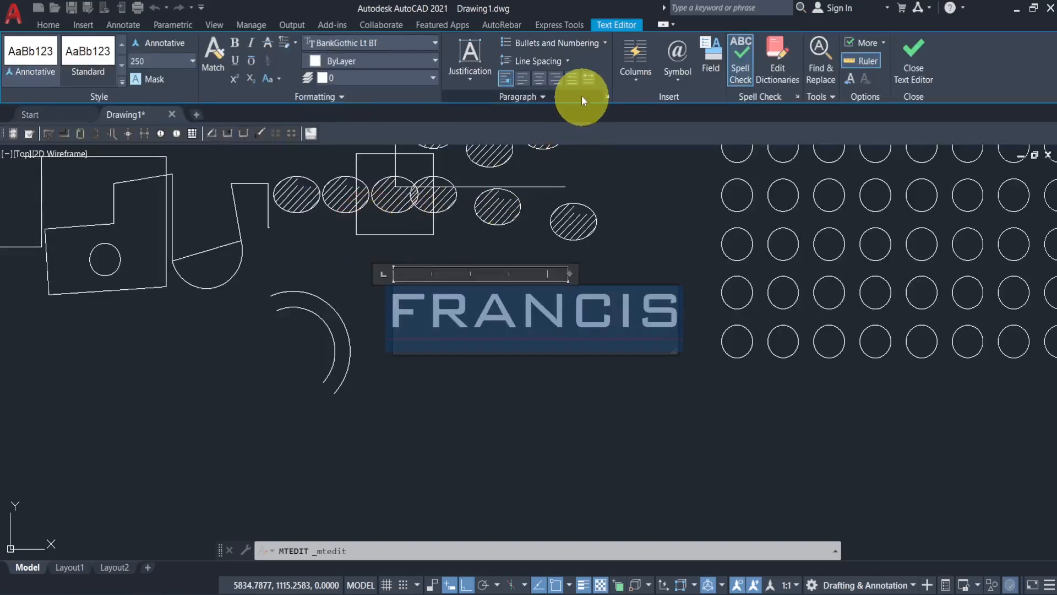
pyautogui.click(585, 322)
pyautogui.click(396, 330)
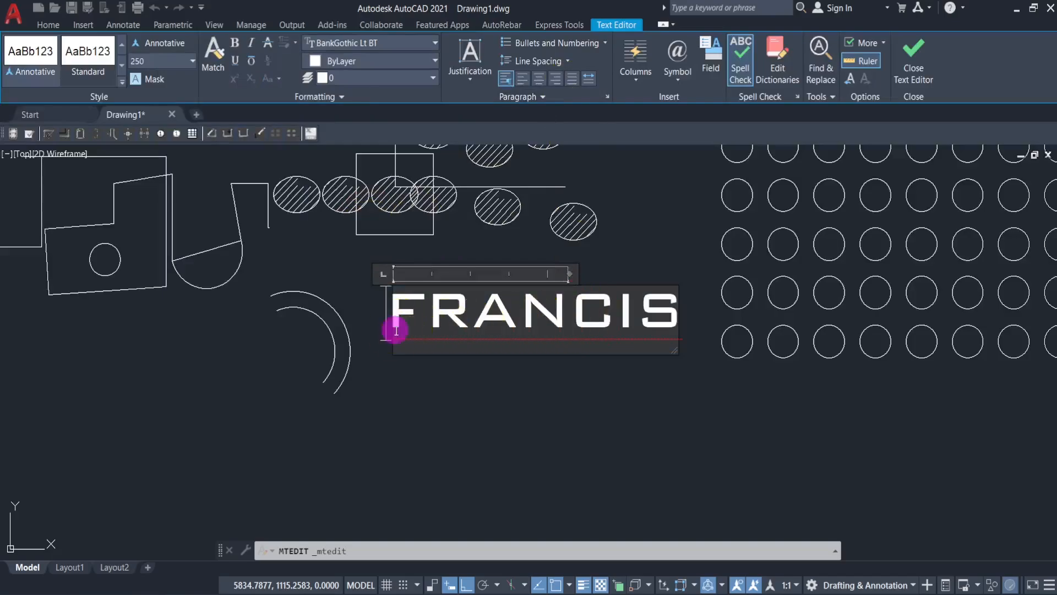
# - Insert a degree symbol at the start of the multiline text
pyautogui.click(682, 80)
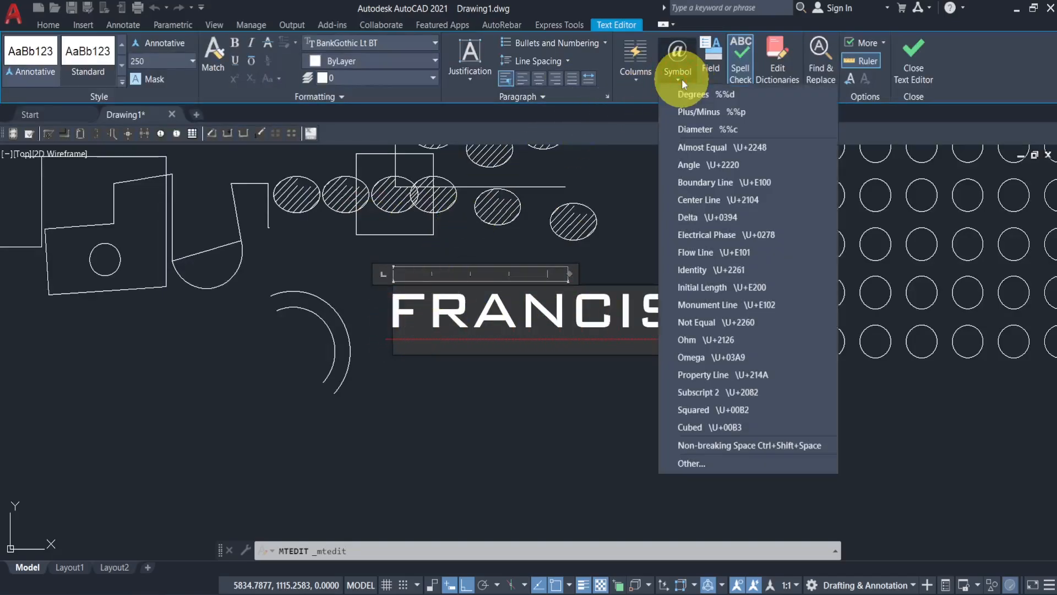
pyautogui.click(699, 110)
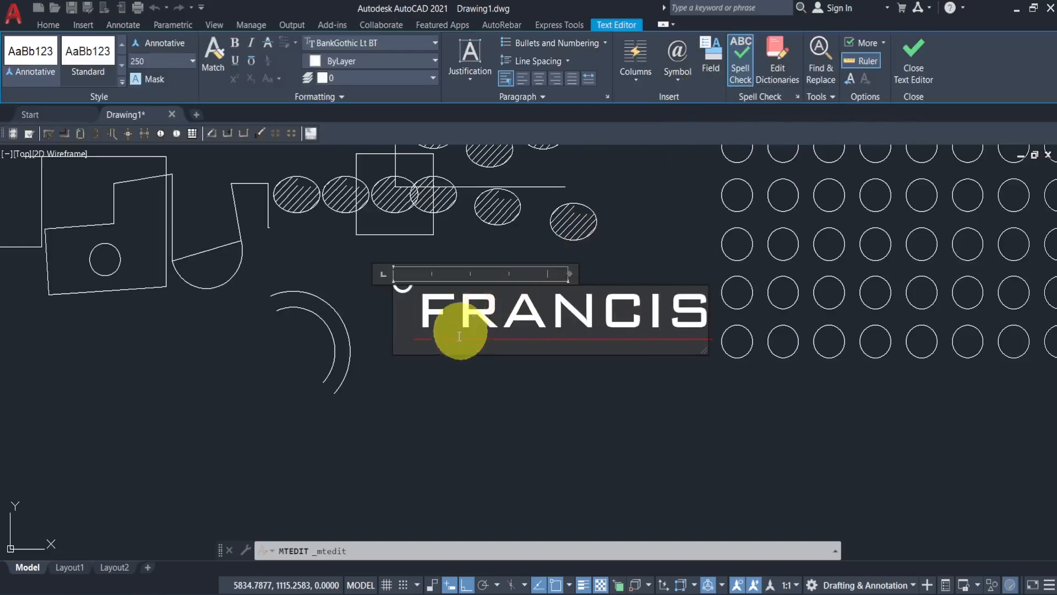
pyautogui.click(454, 396)
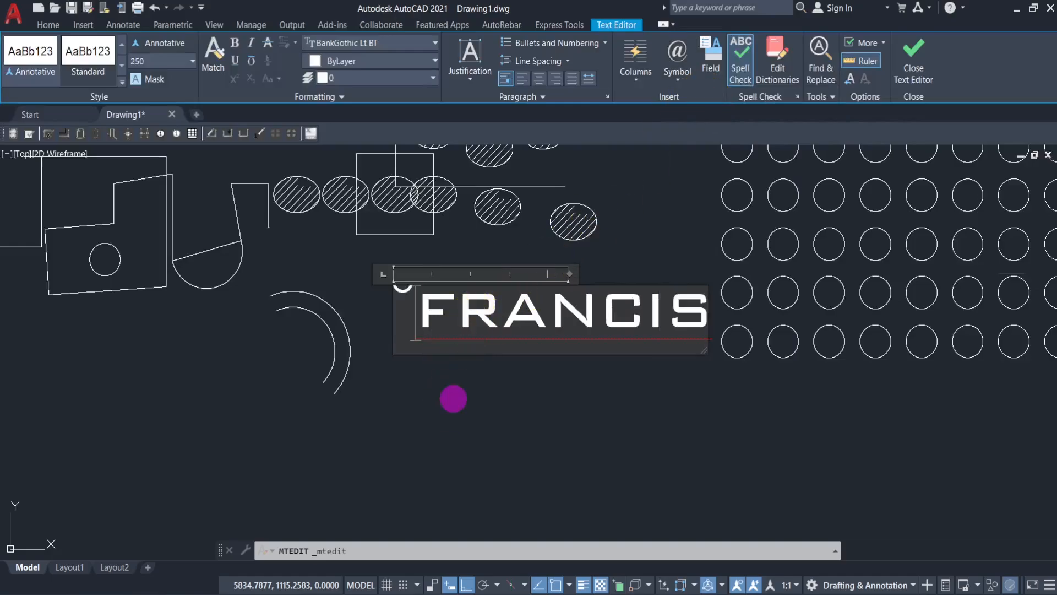
# - Make the whole multiline text bold and italic
pyautogui.doubleClick(421, 316)
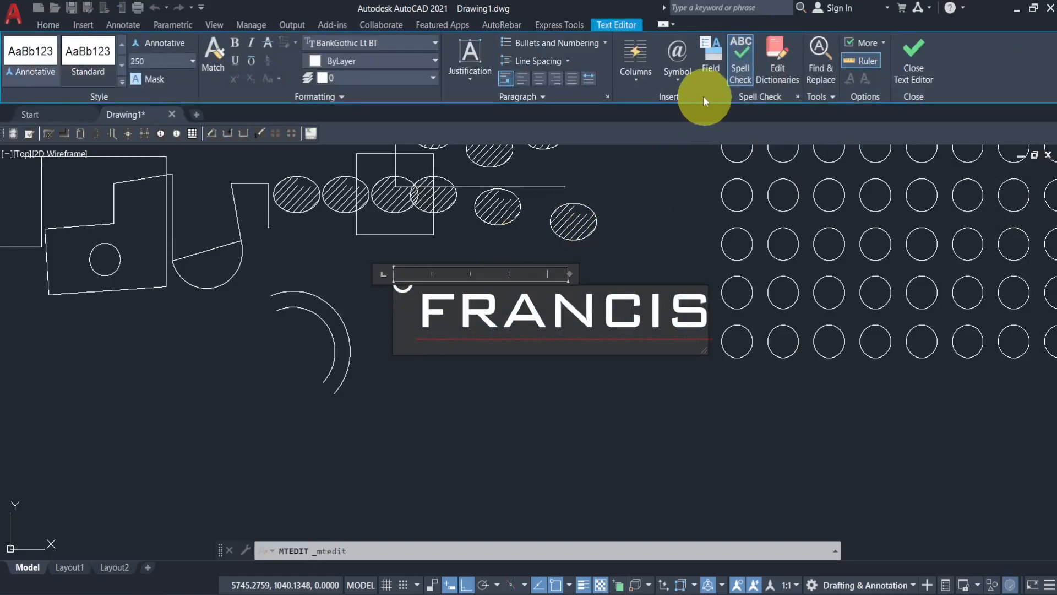
pyautogui.click(679, 81)
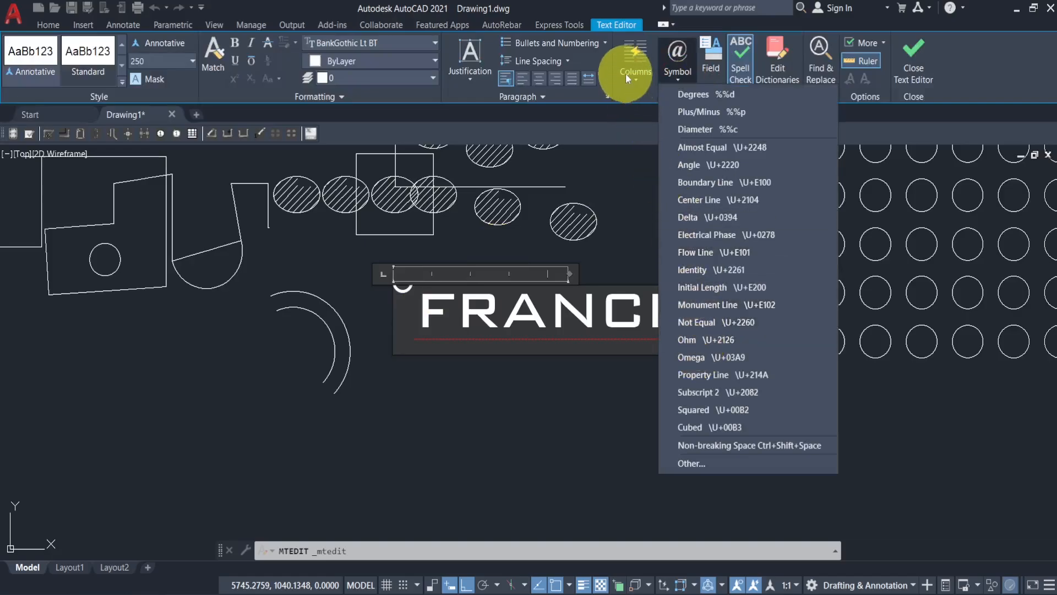
pyautogui.click(643, 89)
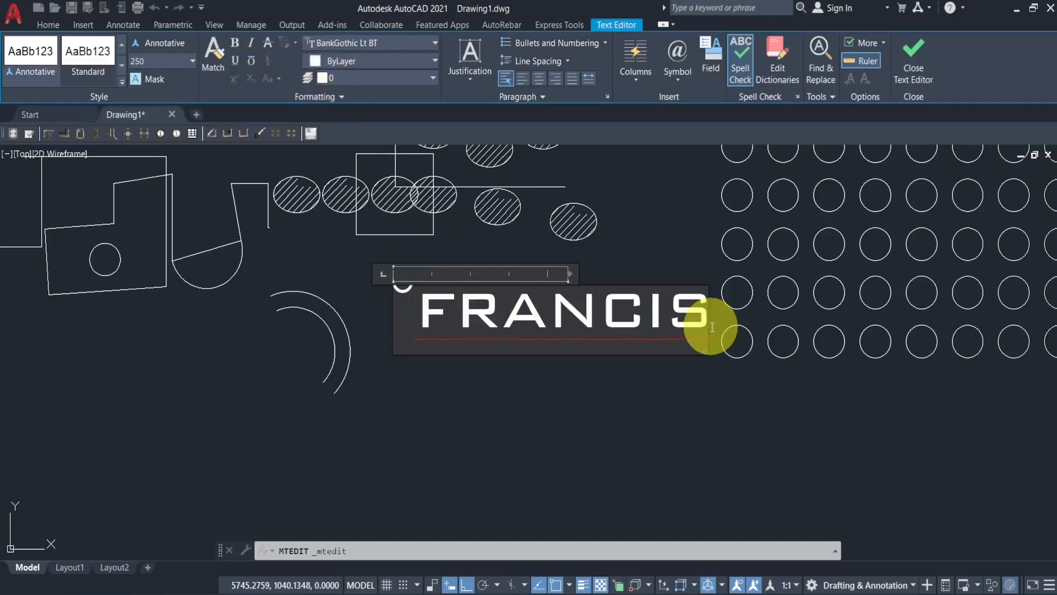
pyautogui.doubleClick(533, 318)
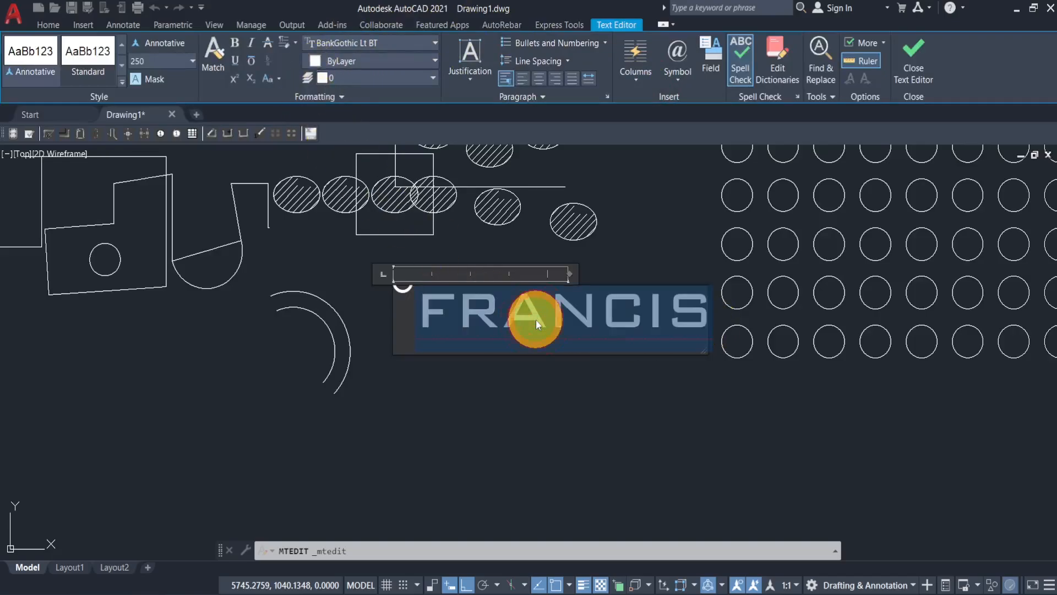
pyautogui.click(251, 42)
pyautogui.click(235, 44)
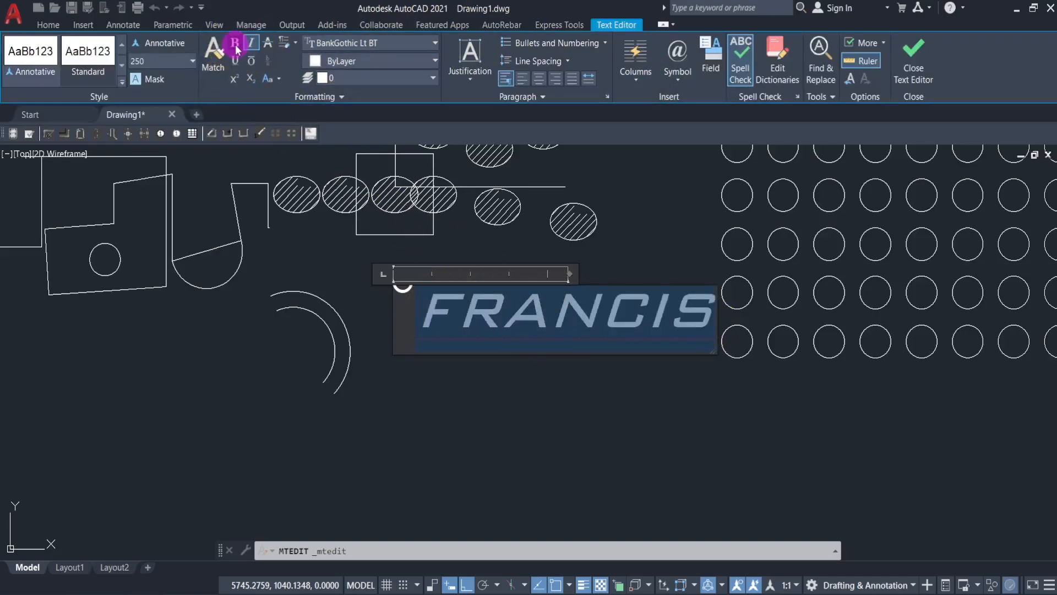
pyautogui.click(527, 460)
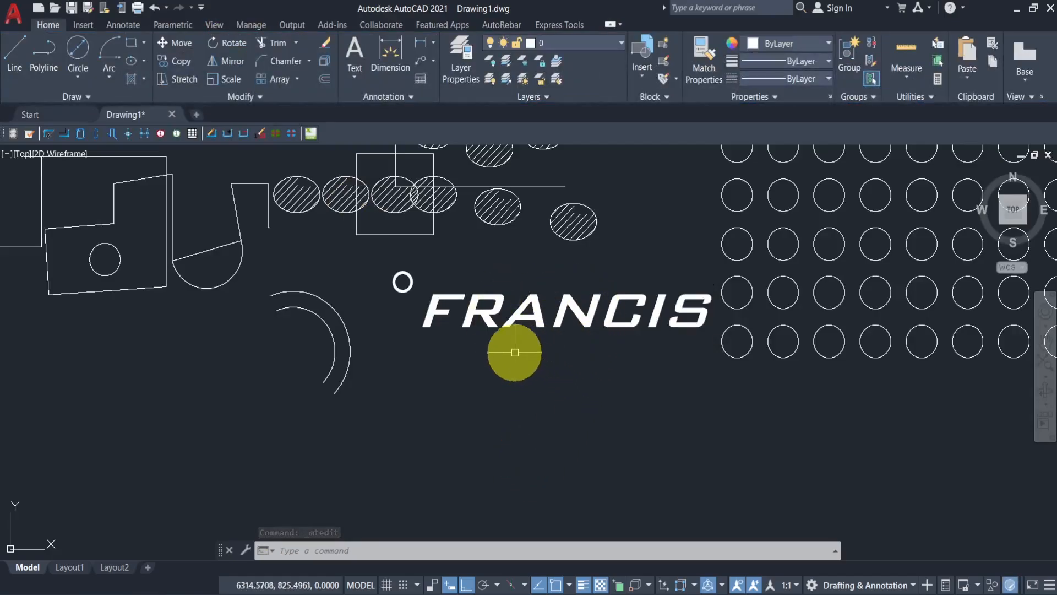
# - Create single-line text reading "francis" with height 250 and rotation 0 below the multiline text
pyautogui.click(357, 77)
pyautogui.click(371, 127)
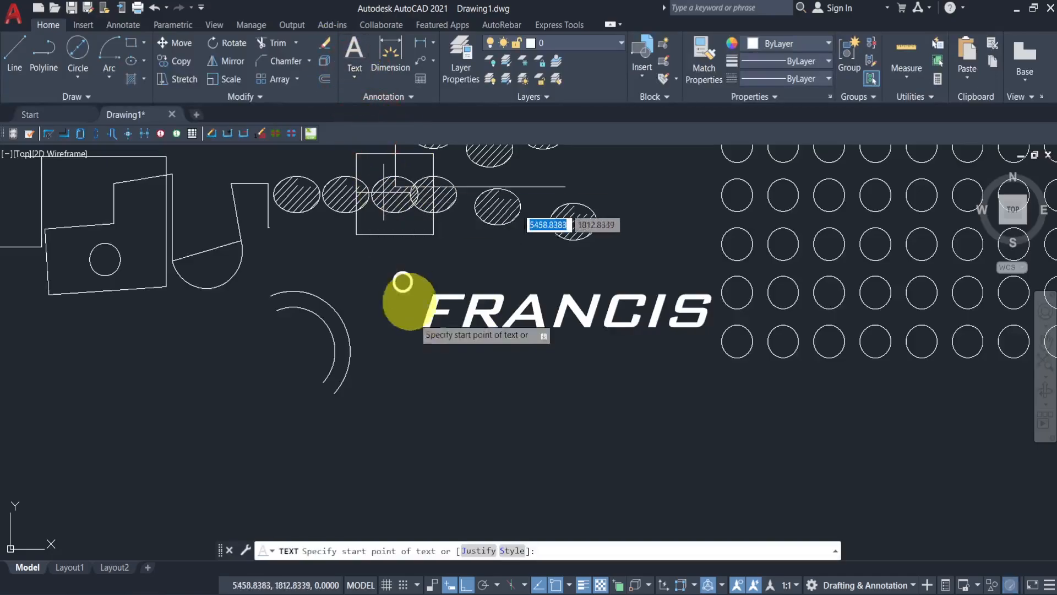
pyautogui.moveTo(425, 413); pyautogui.dragTo(370, 325, button='middle')
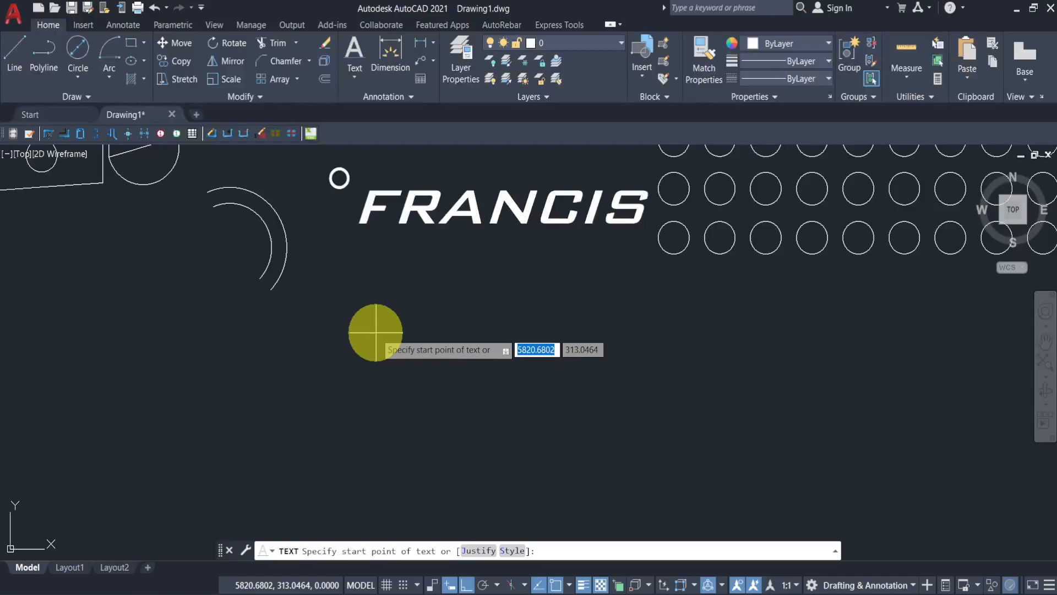
pyautogui.click(377, 332)
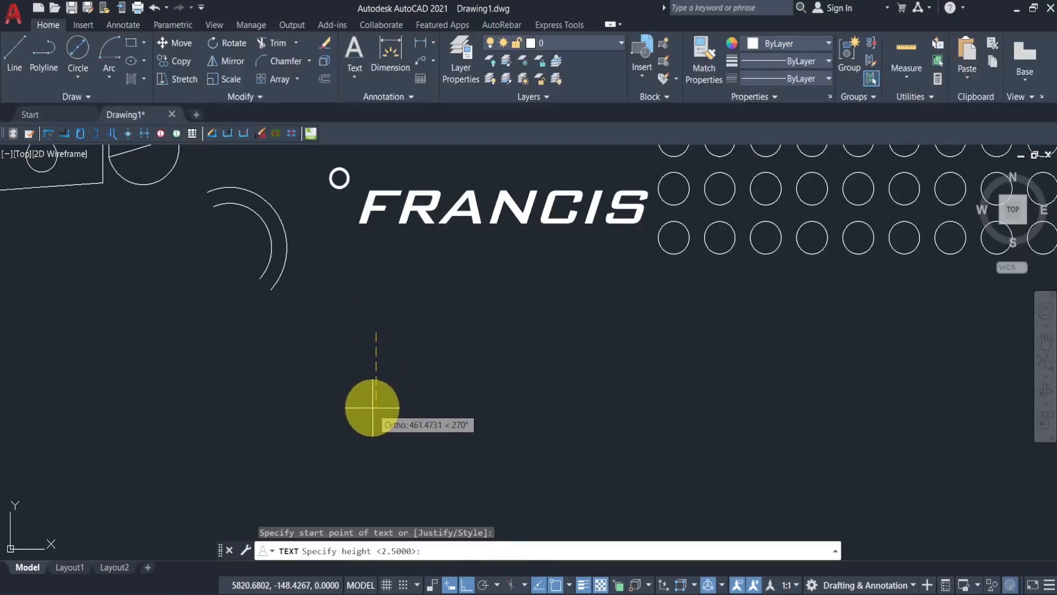
pyautogui.write('250')
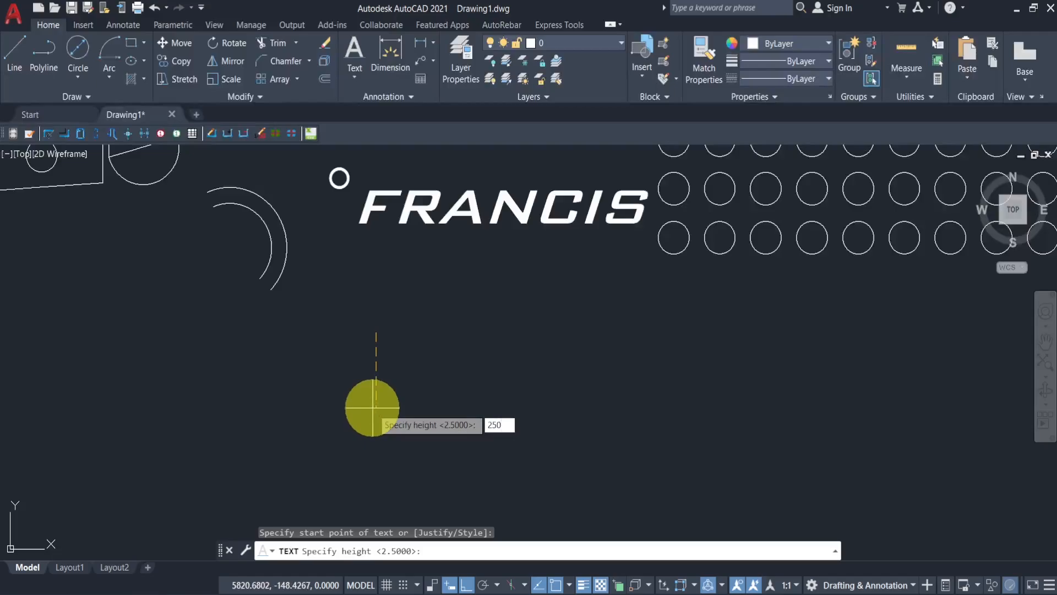
pyautogui.press('Return')
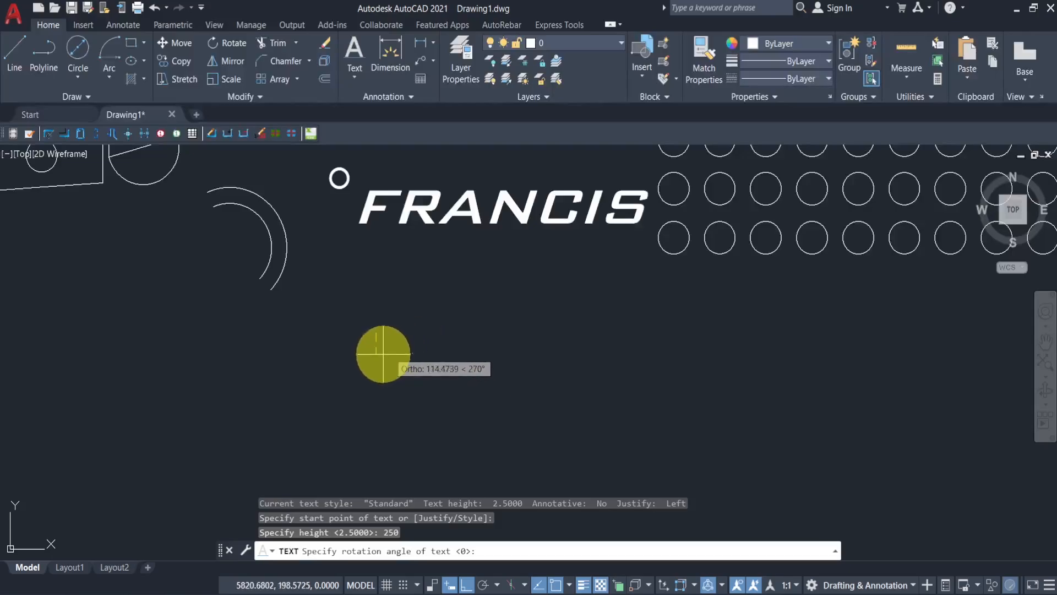
pyautogui.click(443, 340)
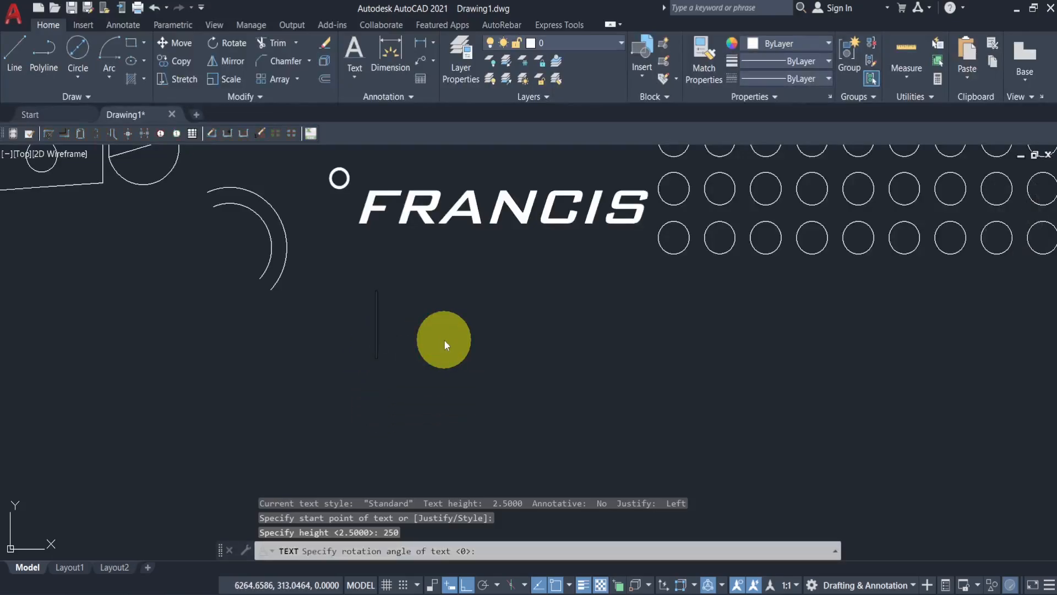
pyautogui.write('fra')
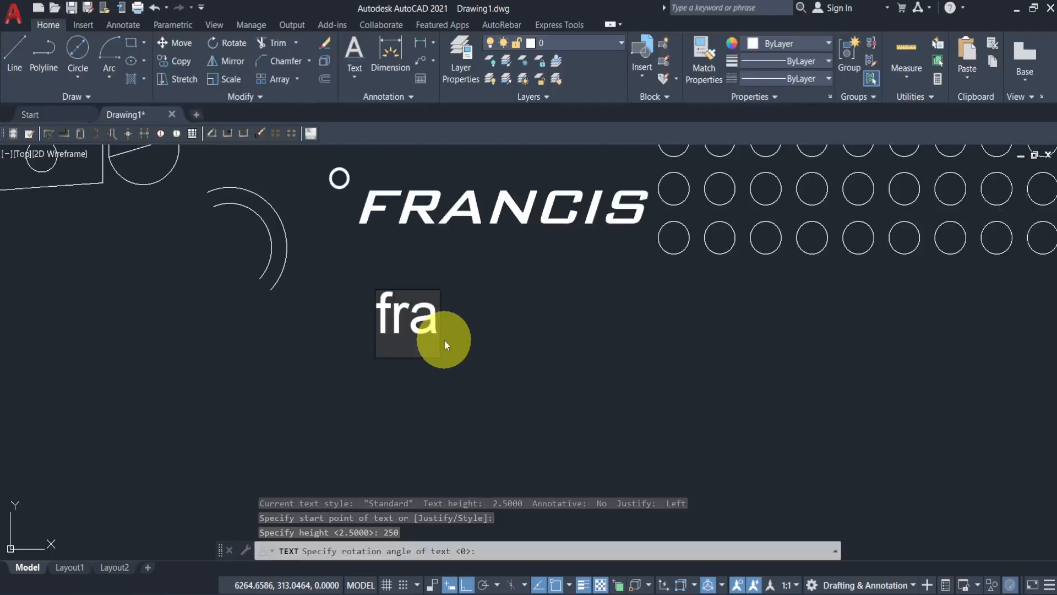
pyautogui.write('ncis')
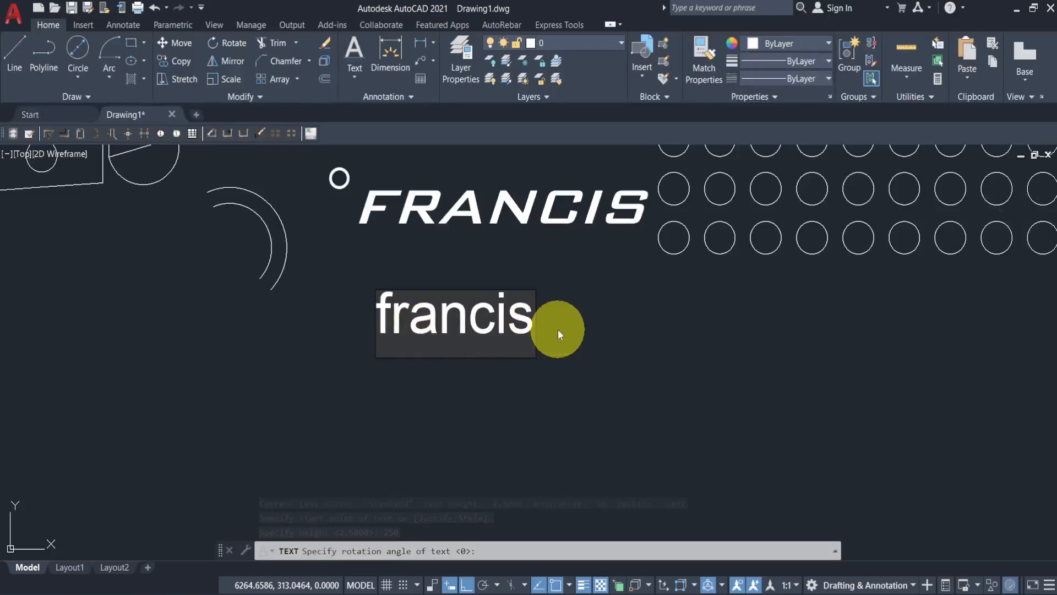
pyautogui.click(626, 323)
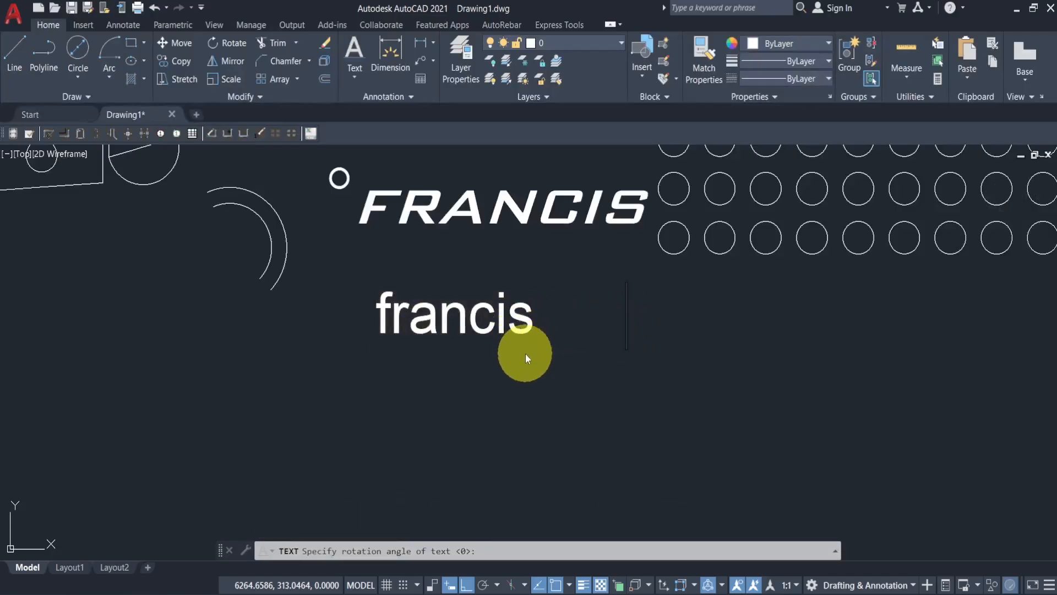
pyautogui.press('Return')
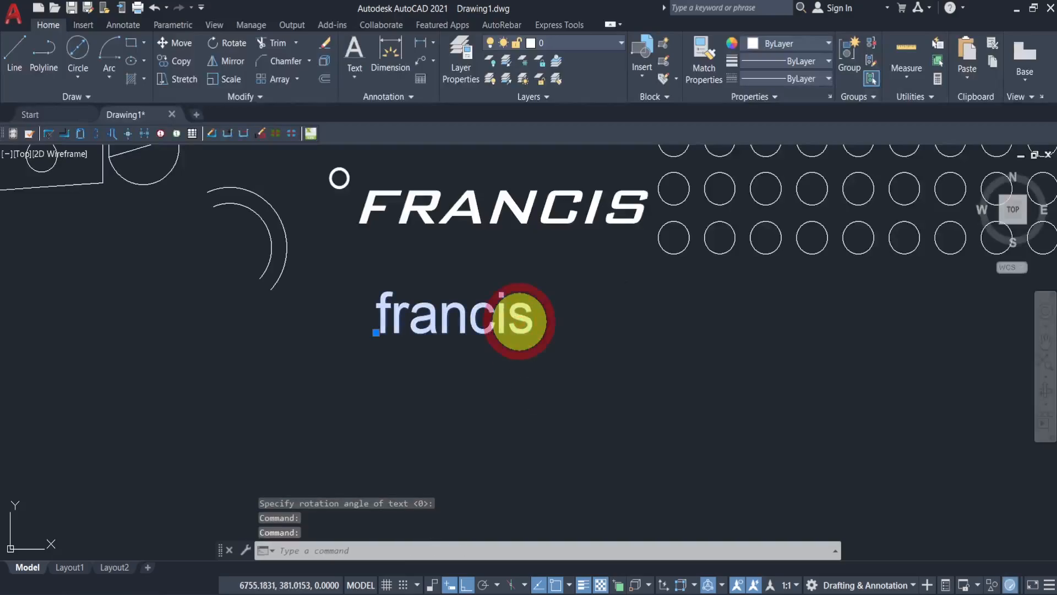
pyautogui.doubleClick(522, 321)
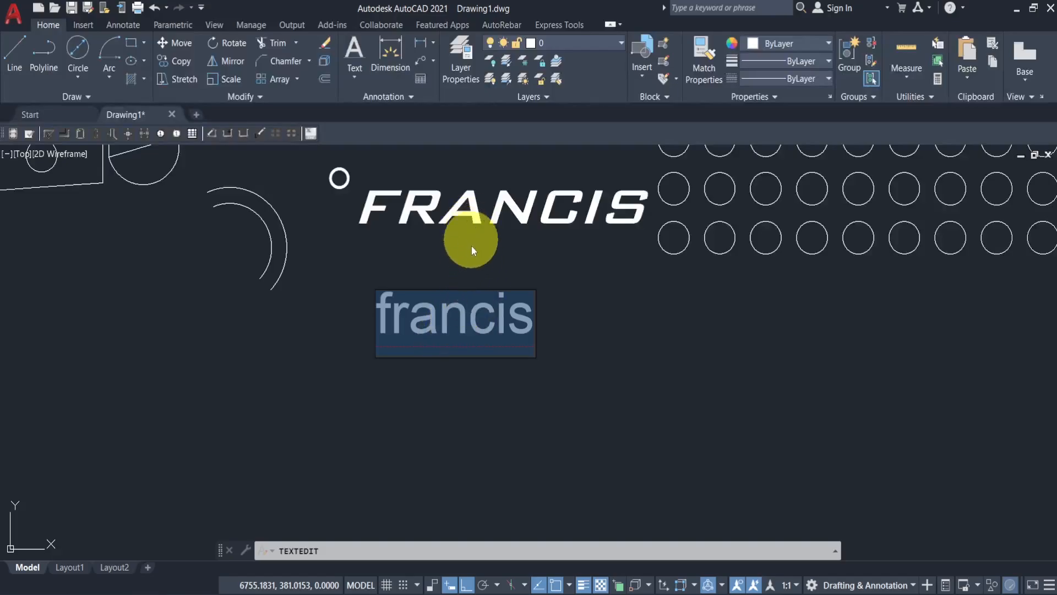
pyautogui.click(588, 310)
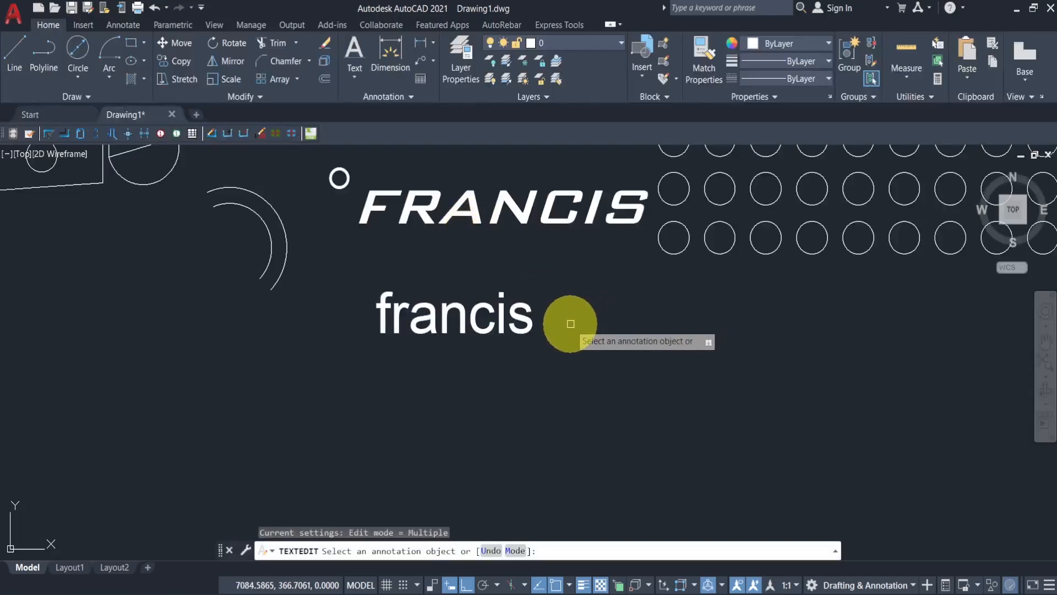
pyautogui.press('Return')
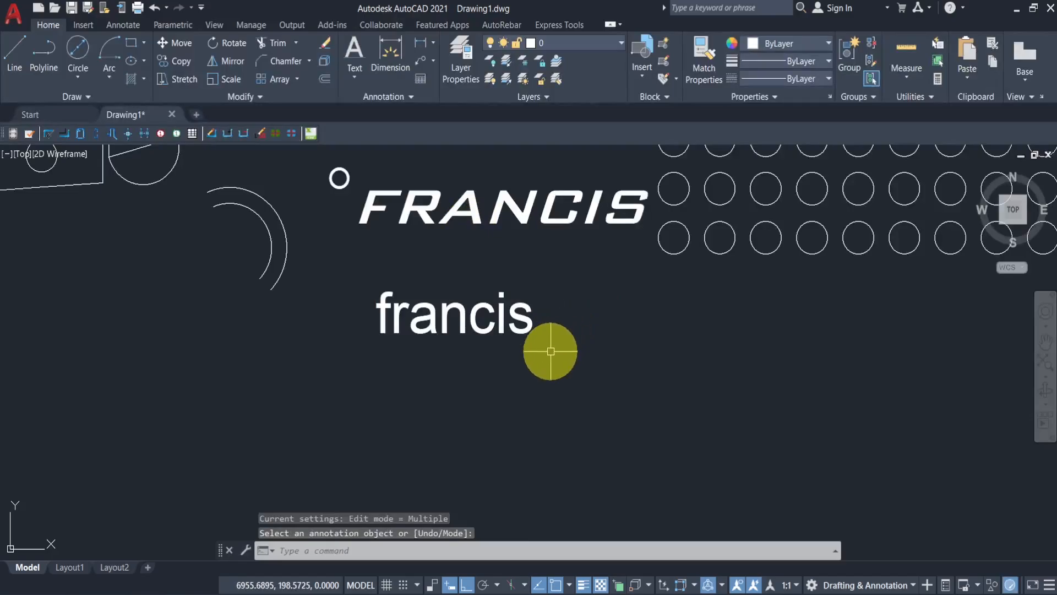
# - Add a linear dimension across the top edge of the rectangle above the tilted polygon
pyautogui.scroll(-10, 545, 344)
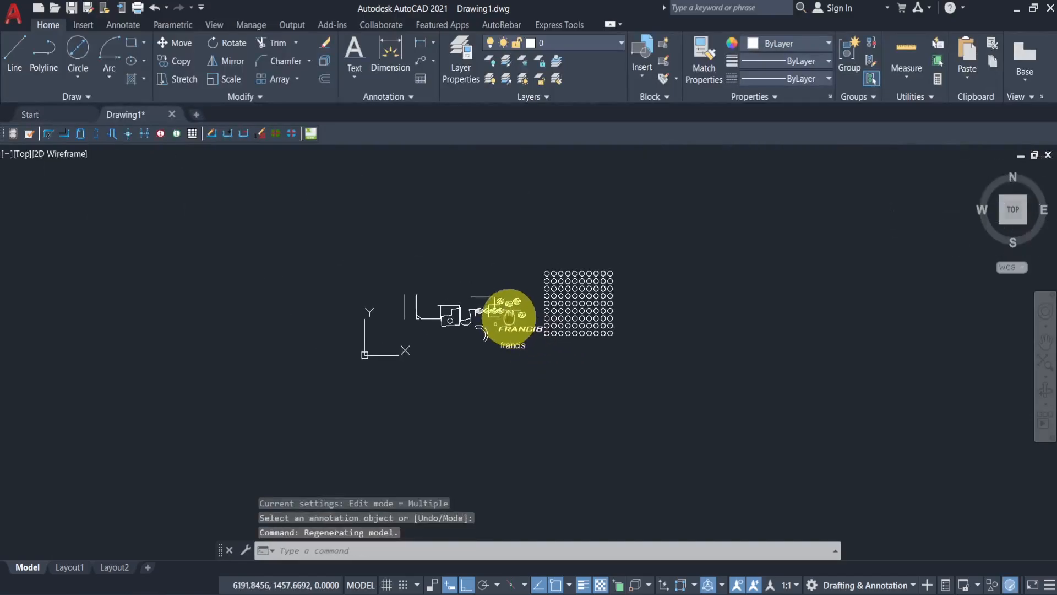
pyautogui.scroll(8, 443, 300)
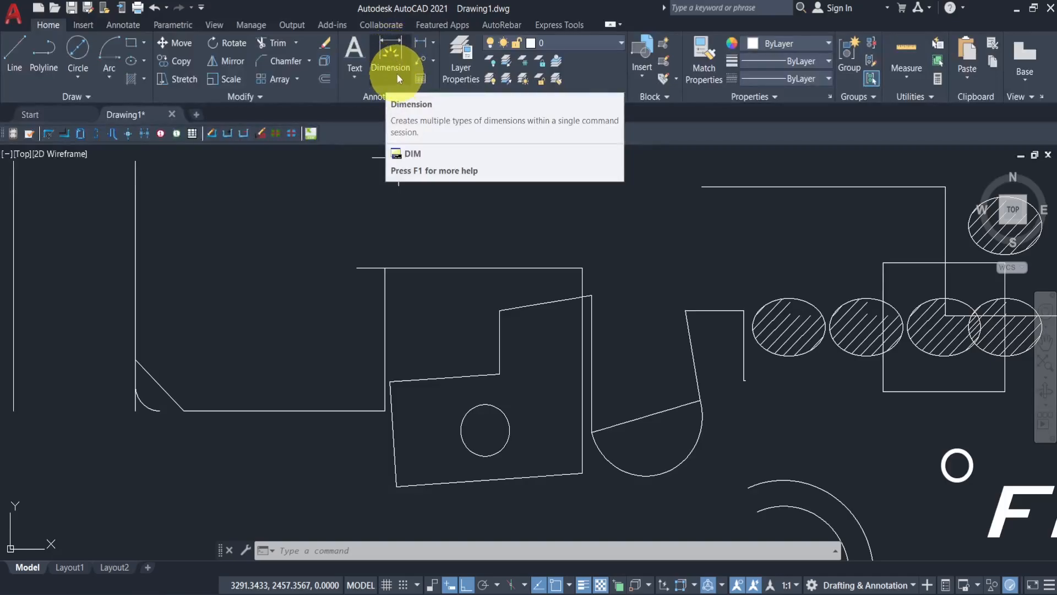
pyautogui.click(435, 45)
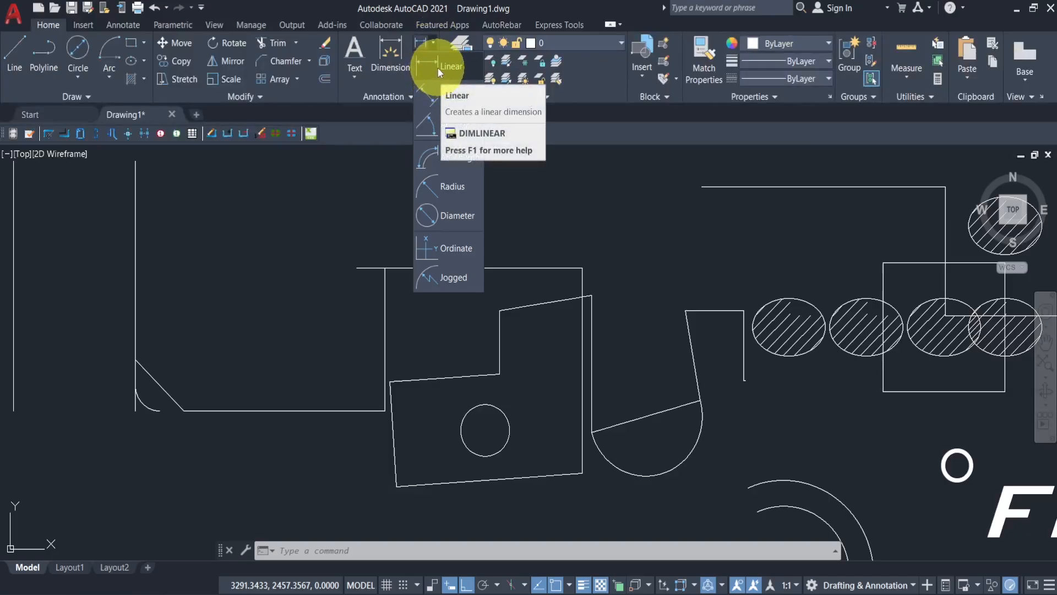
pyautogui.click(438, 68)
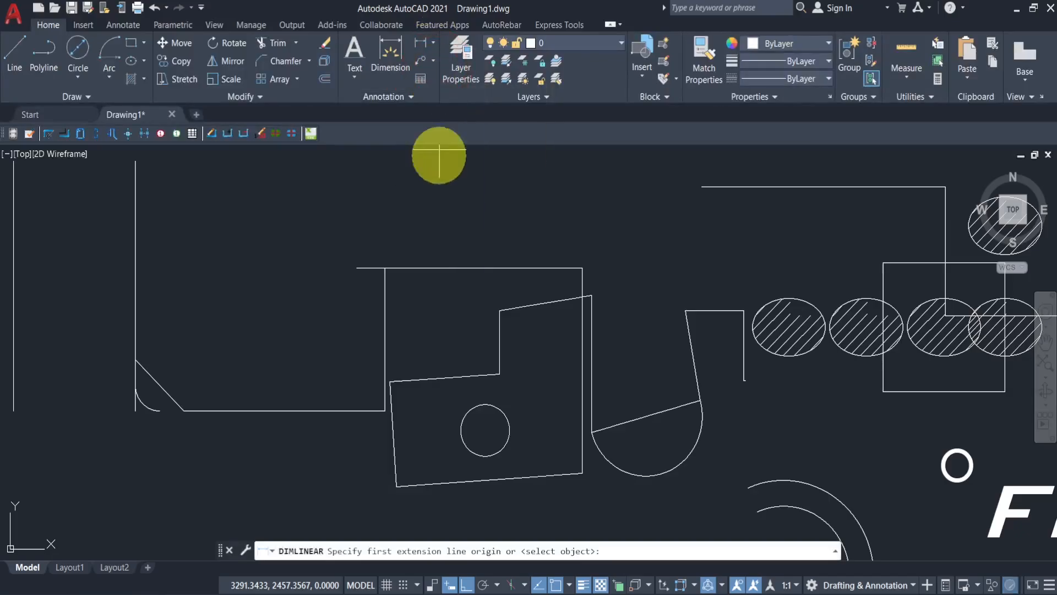
pyautogui.click(384, 268)
pyautogui.click(582, 268)
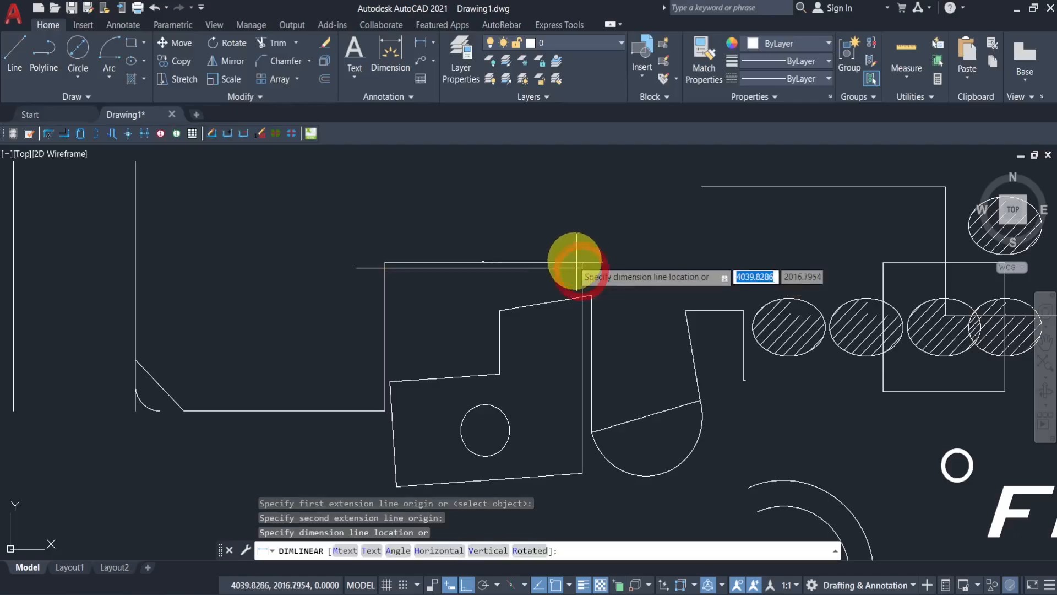
pyautogui.click(484, 232)
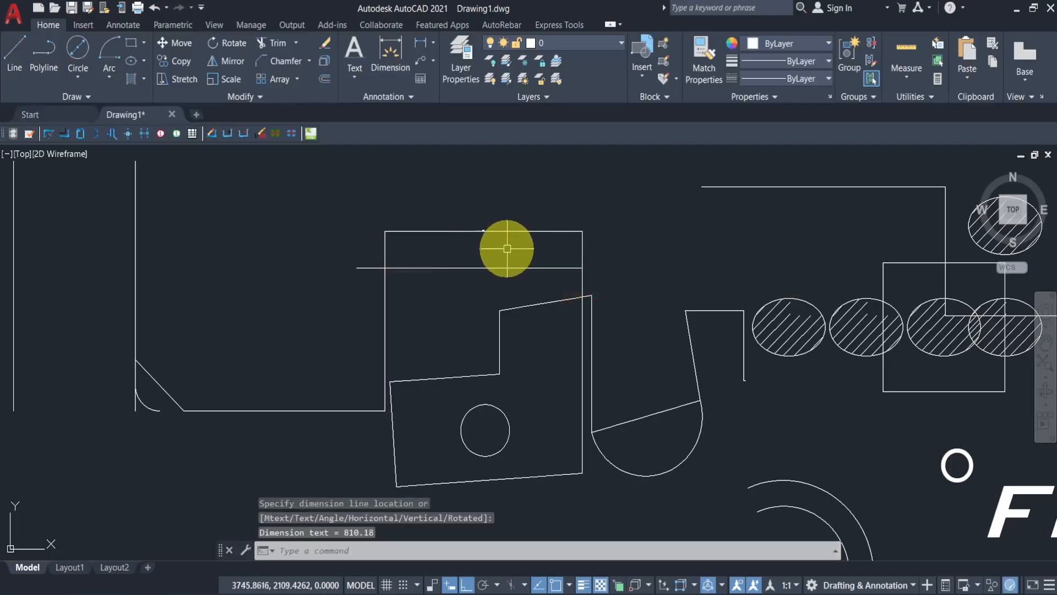
# - Set the ISO-25 dimension style's overall scale to 15 so dimensions become readable
pyautogui.scroll(5, 483, 234)
pyautogui.scroll(1, 482, 233)
pyautogui.scroll(3, 466, 202)
pyautogui.scroll(-4, 471, 204)
pyautogui.scroll(-4, 470, 203)
pyautogui.moveTo(467, 208); pyautogui.dragTo(468, 253, button='middle')
pyautogui.scroll(4, 468, 257)
pyautogui.scroll(-4, 469, 256)
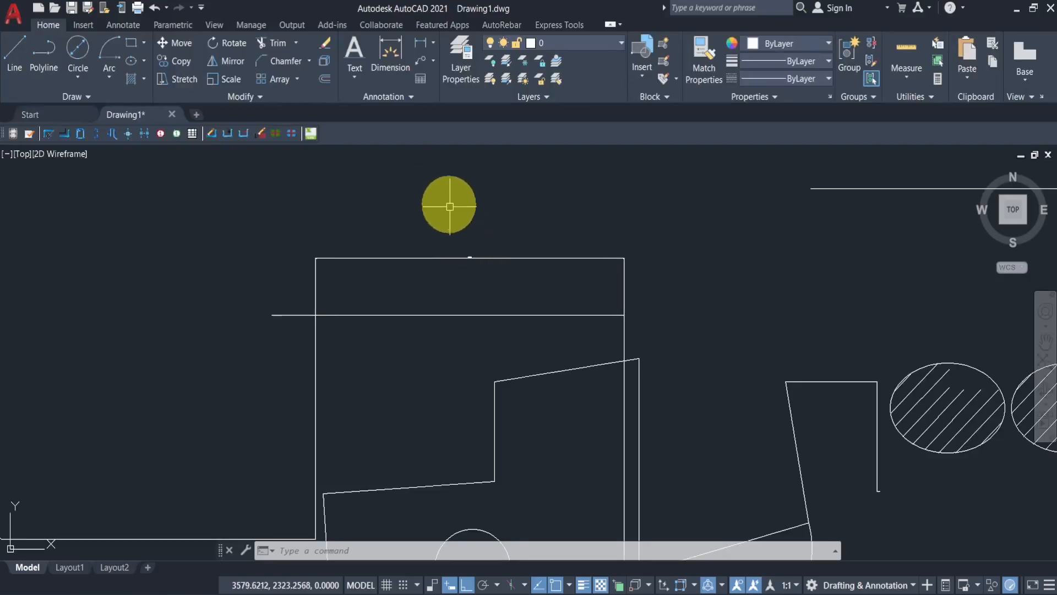
pyautogui.click(131, 28)
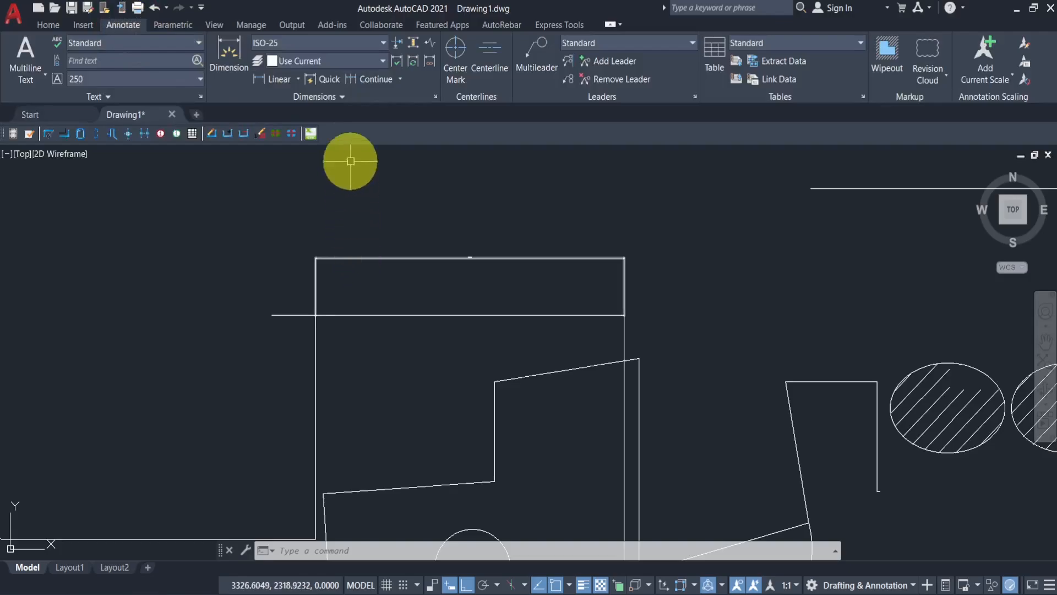
pyautogui.click(381, 43)
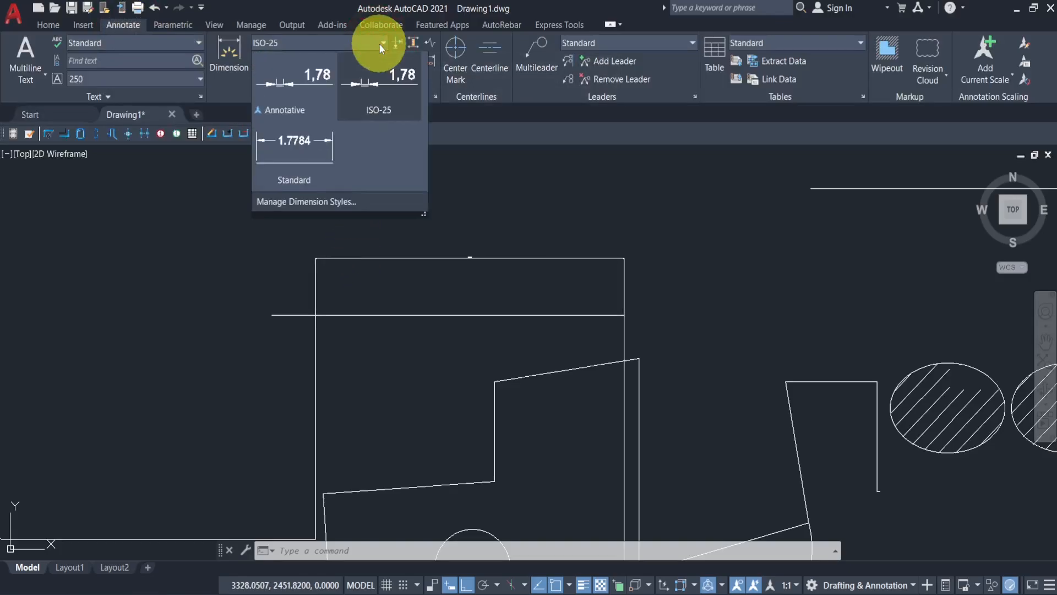
pyautogui.click(322, 204)
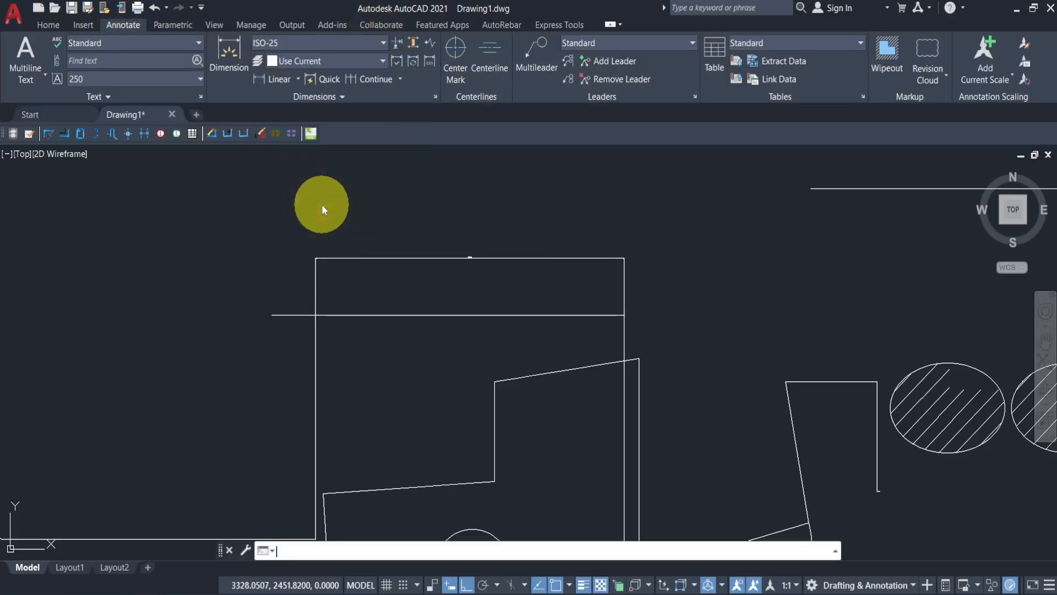
pyautogui.click(680, 272)
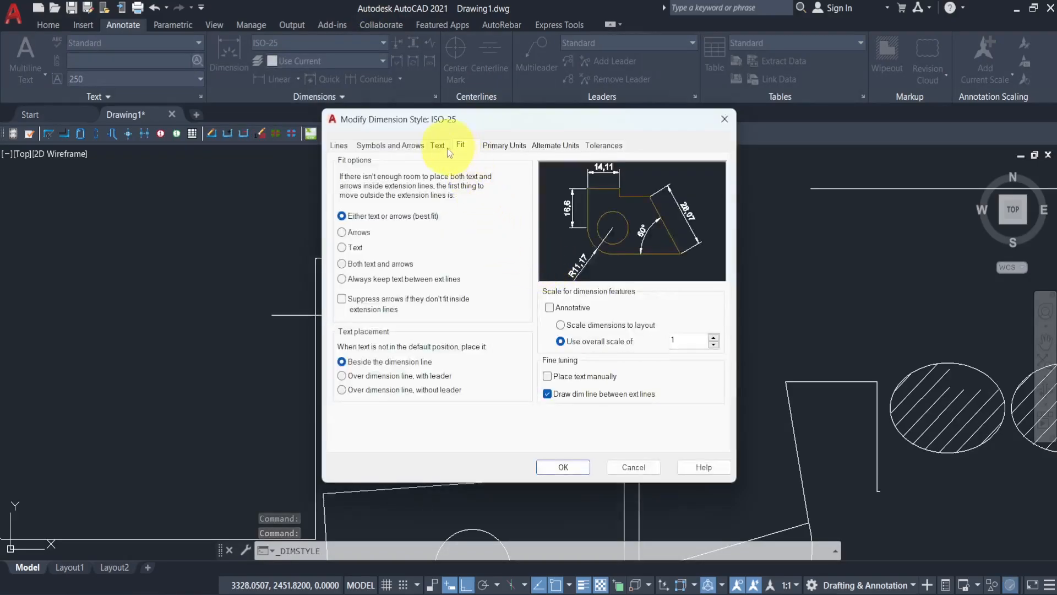
pyautogui.click(438, 145)
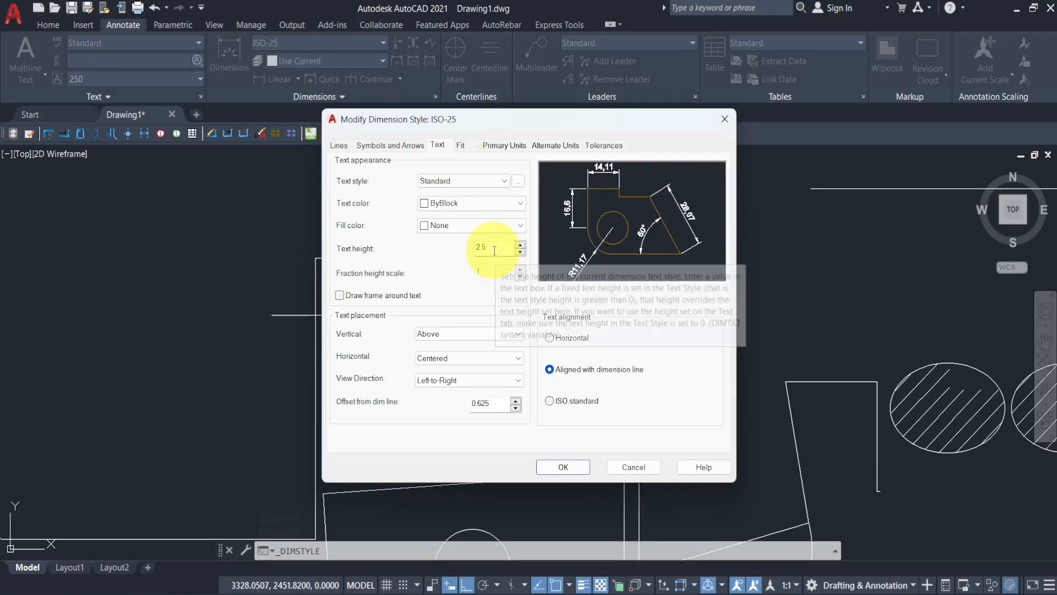
pyautogui.click(462, 145)
pyautogui.doubleClick(680, 340)
pyautogui.write('15')
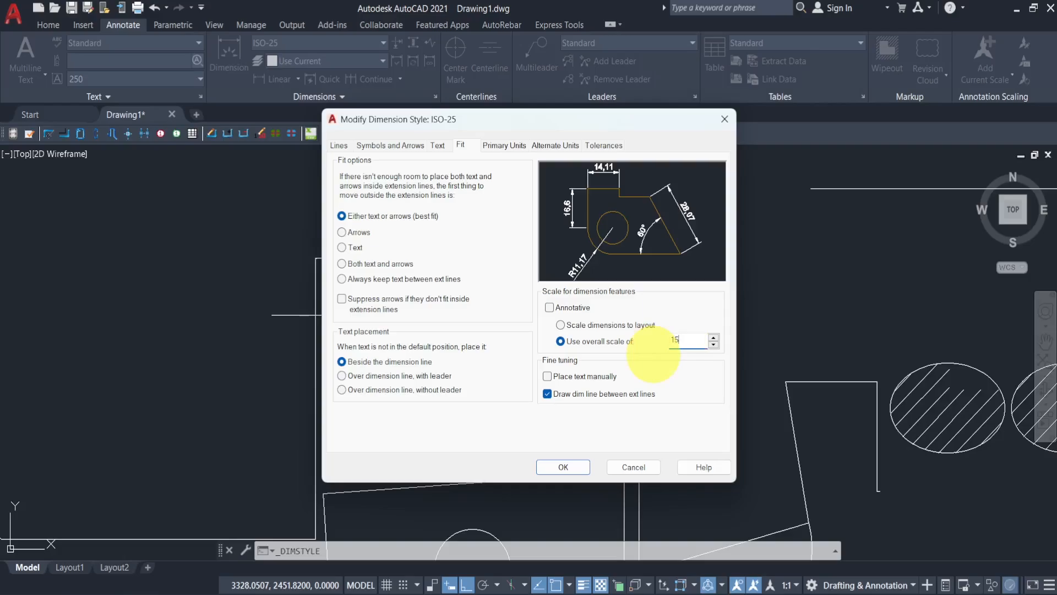
pyautogui.click(564, 467)
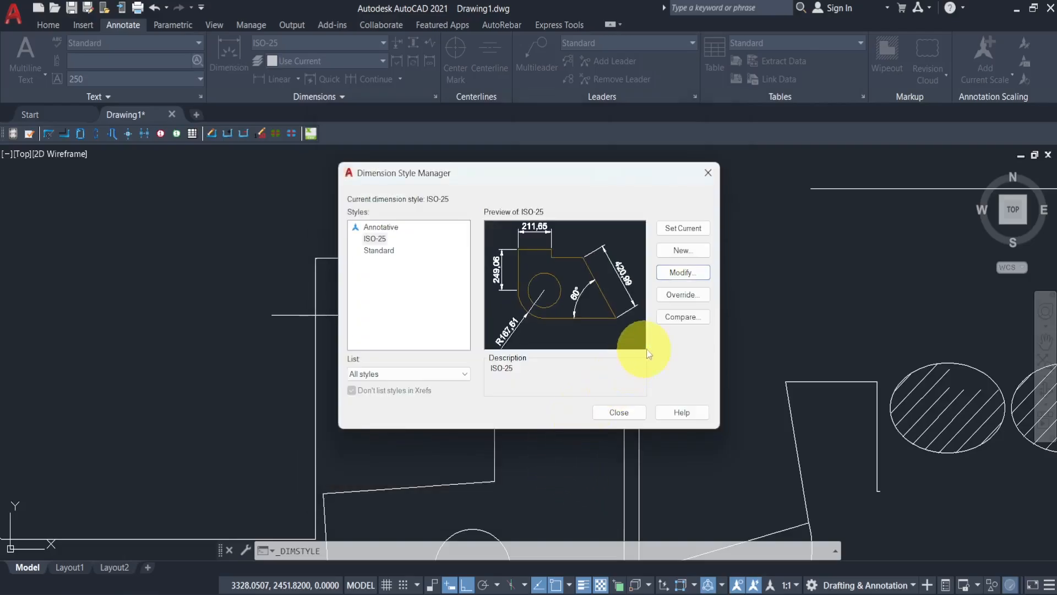
pyautogui.click(619, 413)
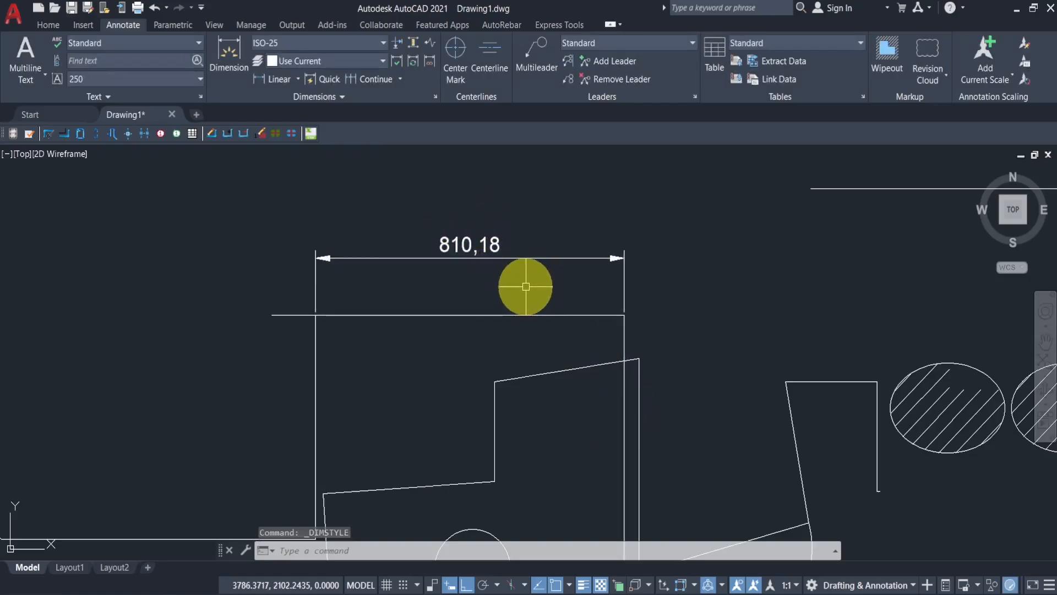
pyautogui.scroll(-5, 526, 286)
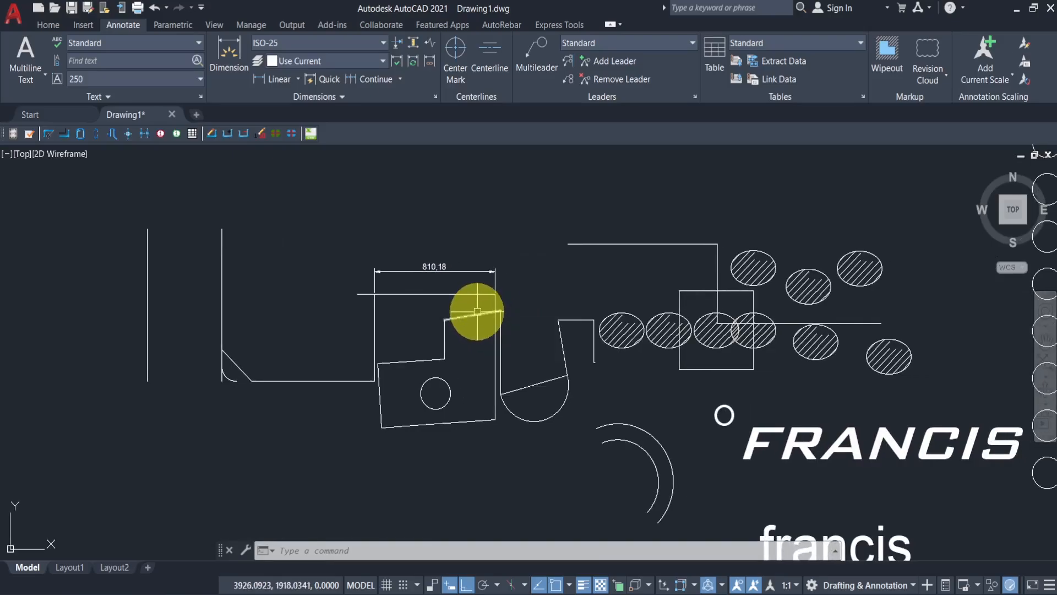
pyautogui.moveTo(472, 337); pyautogui.dragTo(460, 338, button='middle')
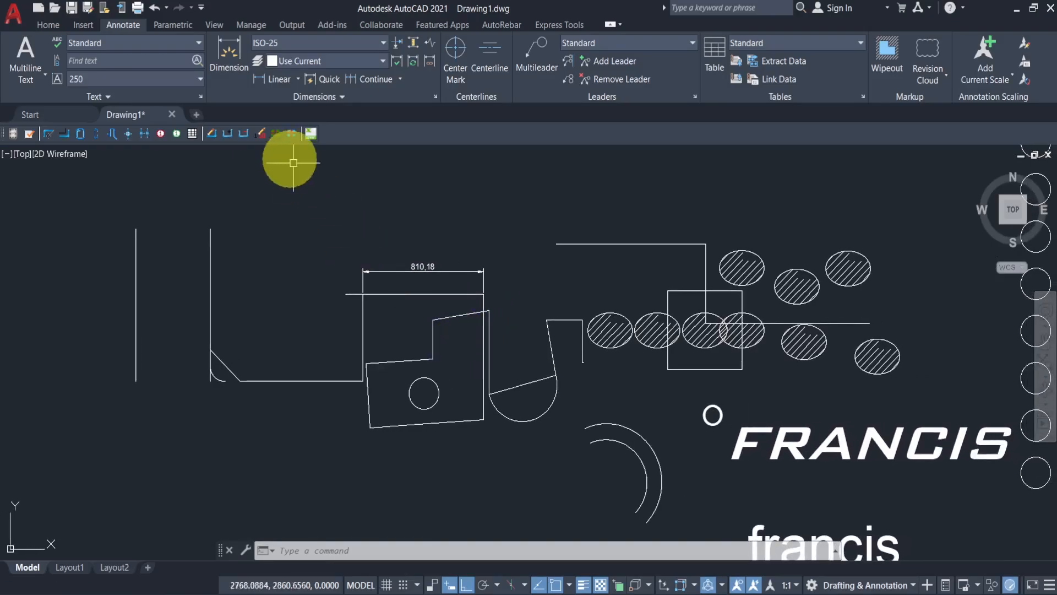
pyautogui.click(49, 24)
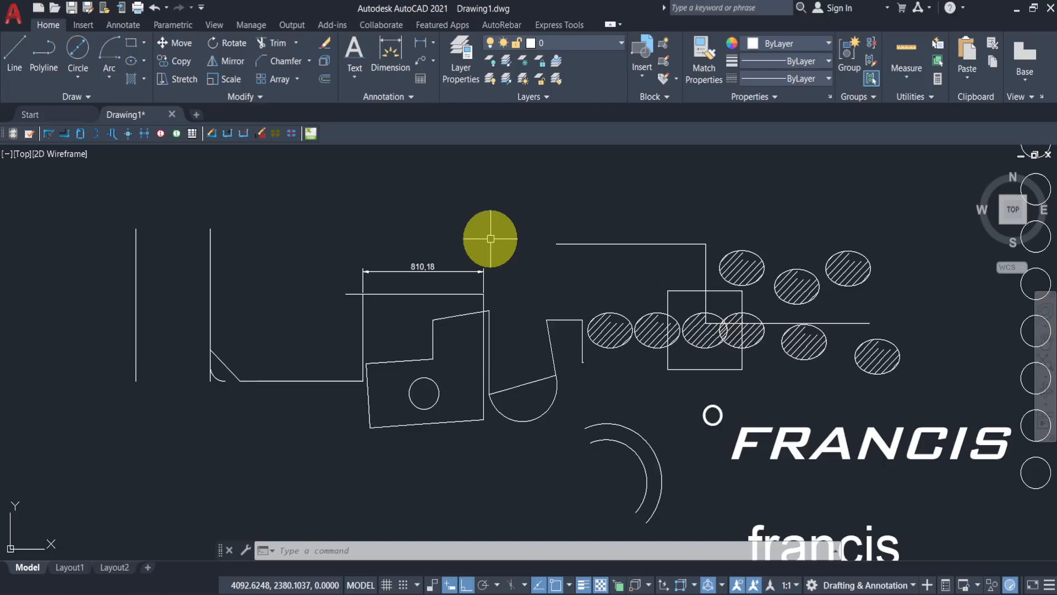
pyautogui.scroll(-4, 452, 226)
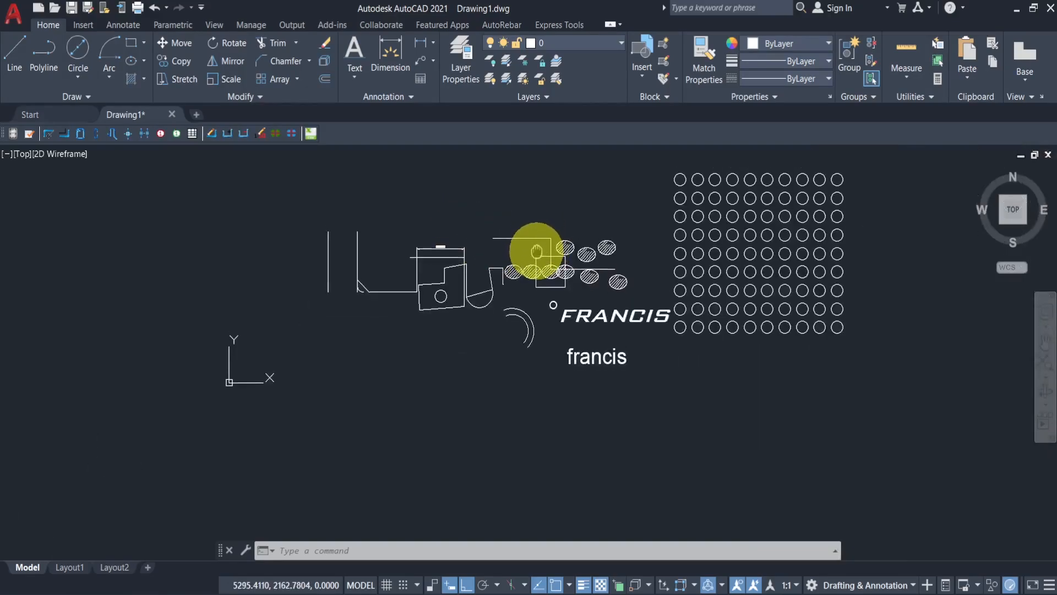
pyautogui.moveTo(538, 253); pyautogui.dragTo(537, 297, button='middle')
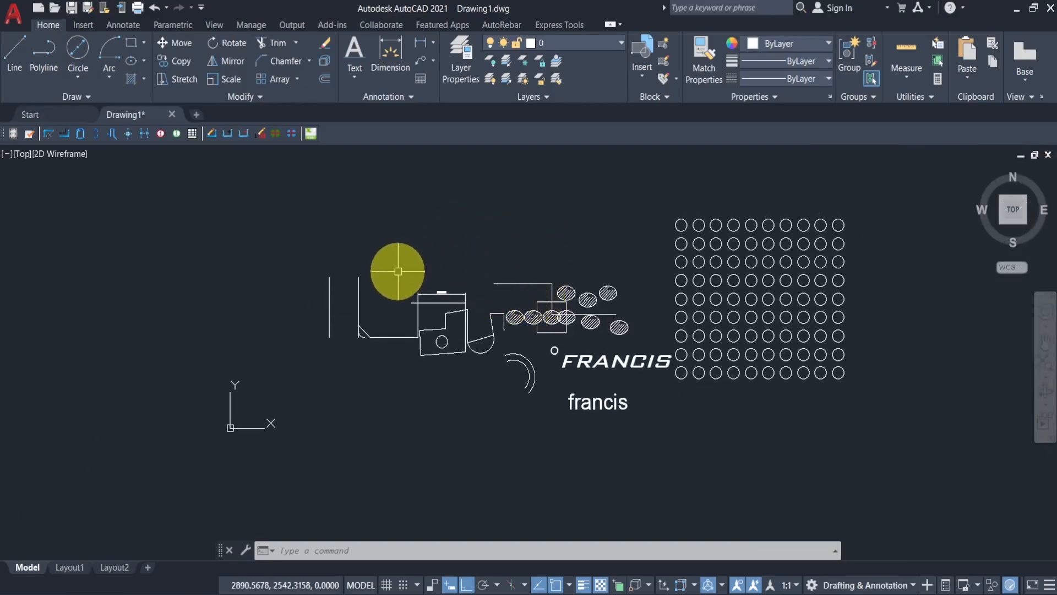
pyautogui.scroll(2, 396, 272)
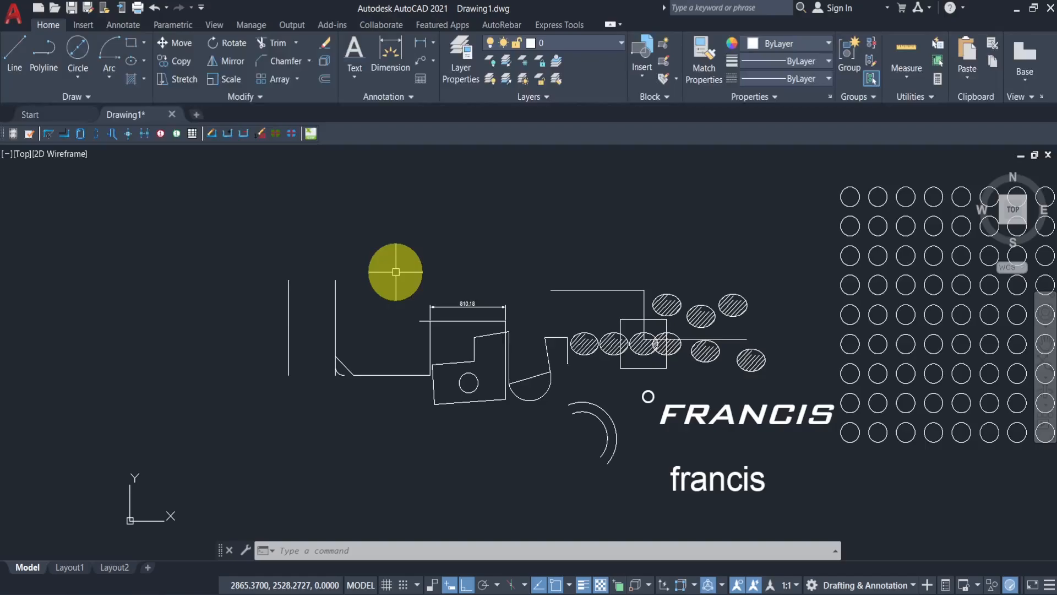
pyautogui.moveTo(488, 259)
pyautogui.mouseDown(button='middle')
pyautogui.moveTo(399, 230)
pyautogui.moveTo(423, 257)
pyautogui.mouseUp(button='middle')
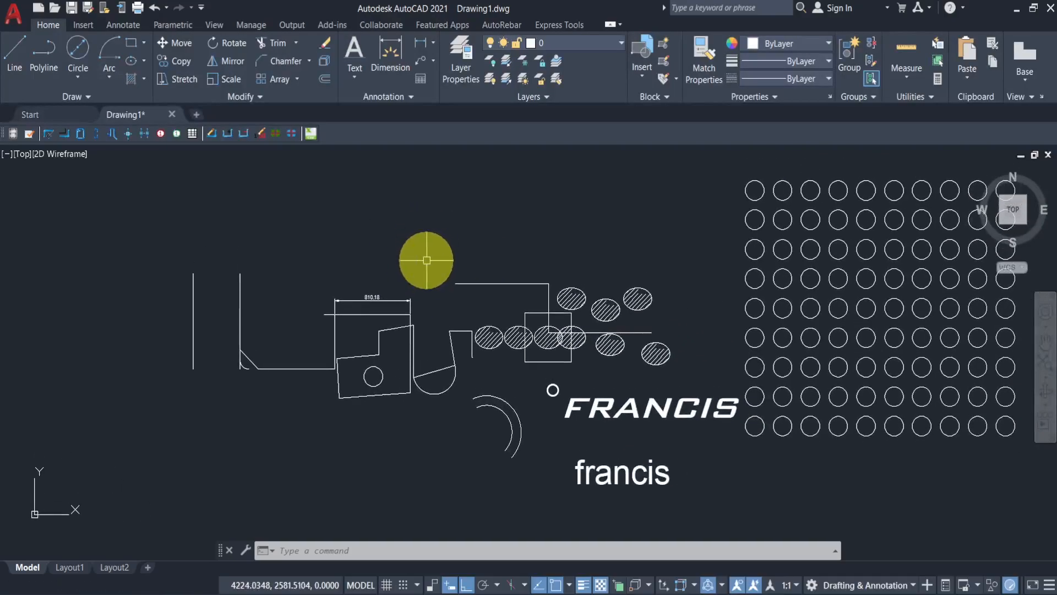
# - Open the Layer Properties Manager and resize its palette and Name column
pyautogui.click(462, 67)
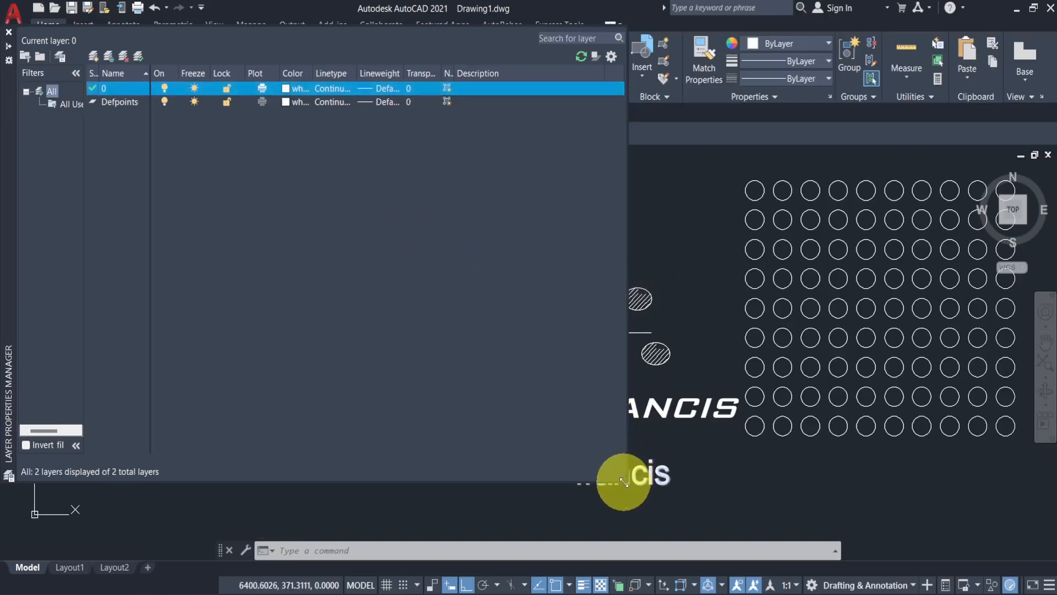
pyautogui.moveTo(624, 483)
pyautogui.mouseDown()
pyautogui.moveTo(267, 278)
pyautogui.moveTo(229, 236)
pyautogui.moveTo(246, 246)
pyautogui.mouseUp()
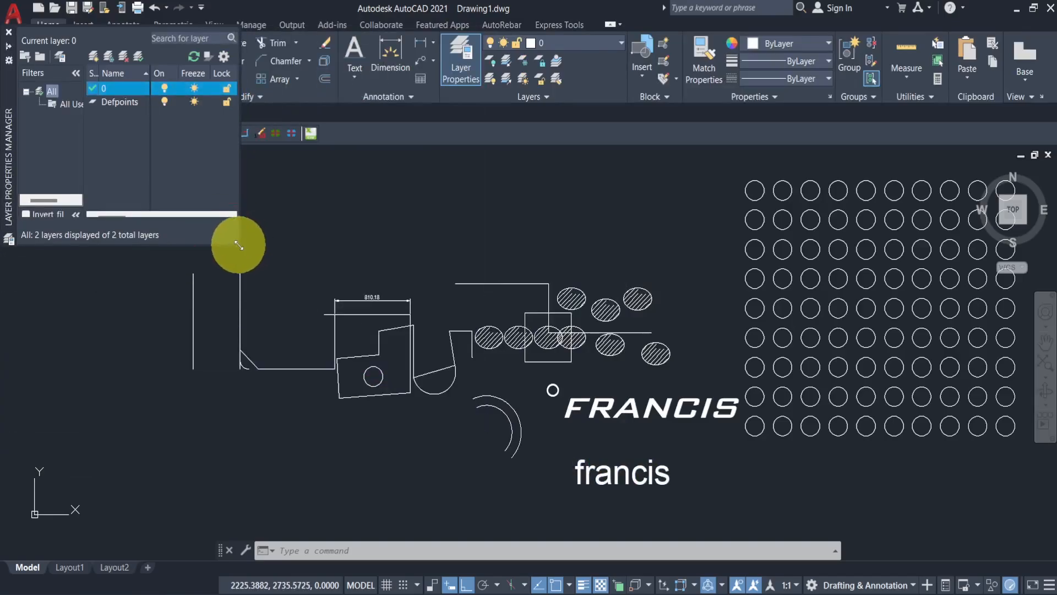
pyautogui.moveTo(238, 245)
pyautogui.mouseDown()
pyautogui.moveTo(432, 371)
pyautogui.moveTo(533, 460)
pyautogui.moveTo(573, 473)
pyautogui.moveTo(576, 465)
pyautogui.mouseUp()
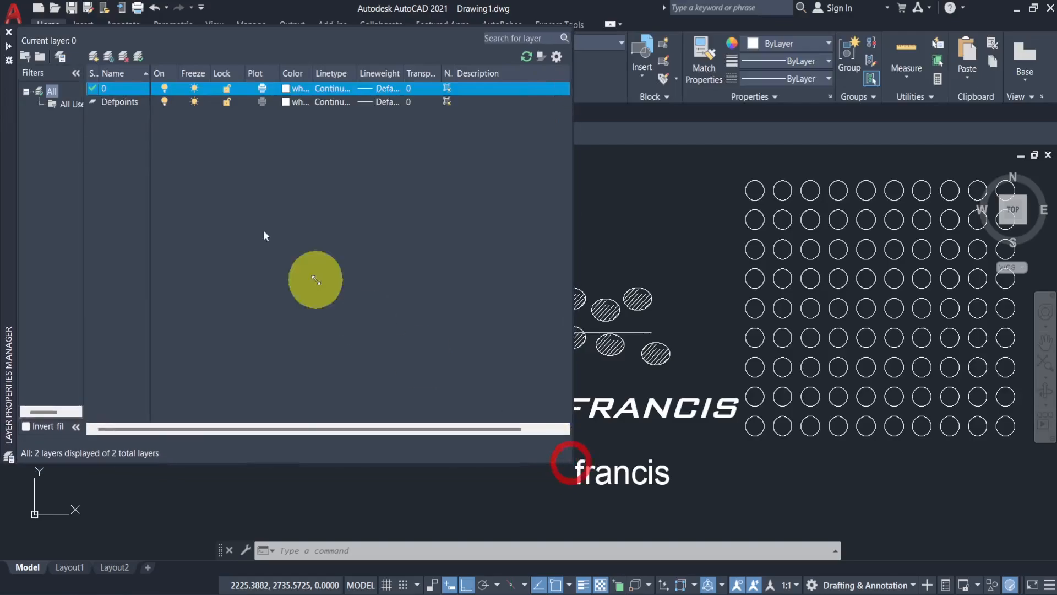
pyautogui.moveTo(172, 73); pyautogui.dragTo(215, 73)
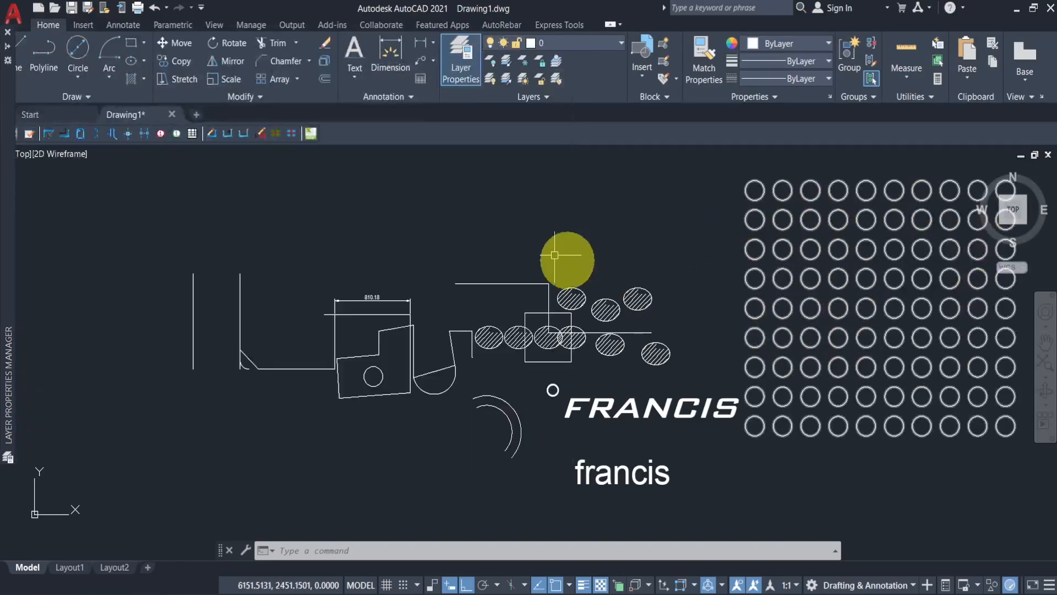
# - Set layer 0's colour to green
pyautogui.click(750, 256)
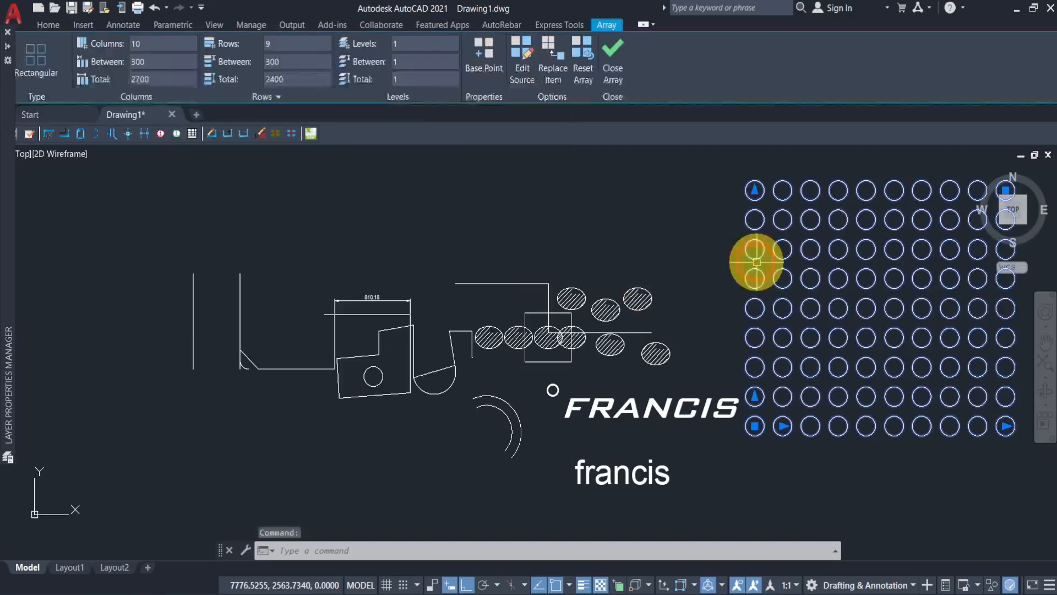
pyautogui.click(48, 24)
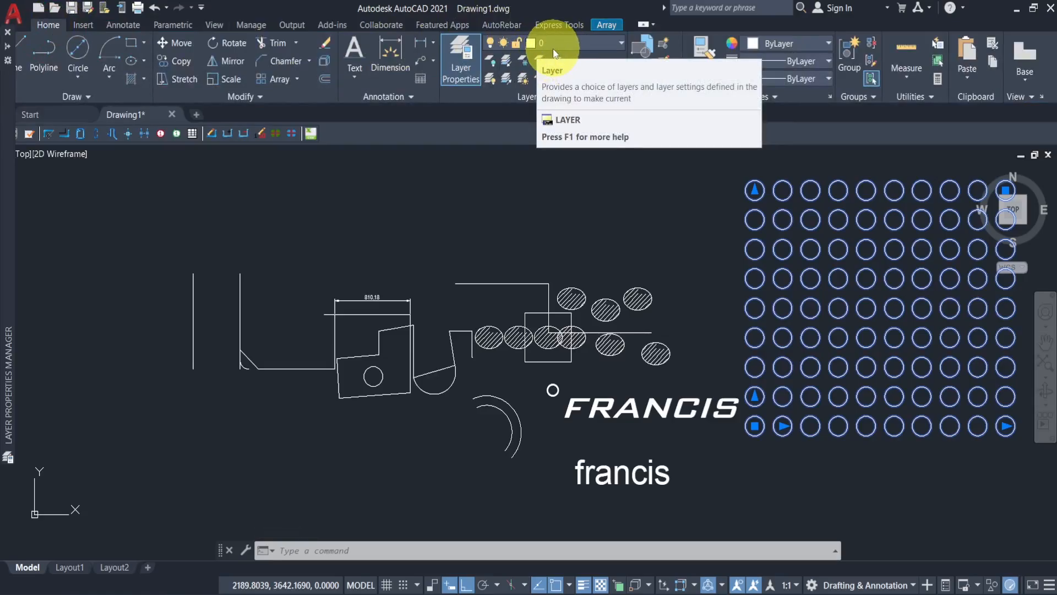
pyautogui.moveTo(11, 278)
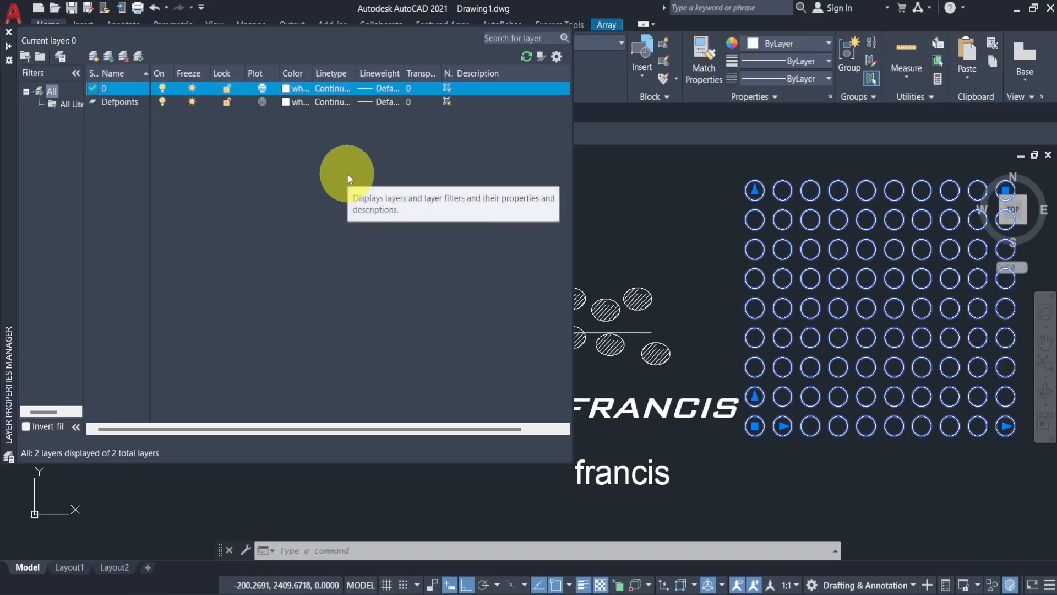
pyautogui.click(287, 92)
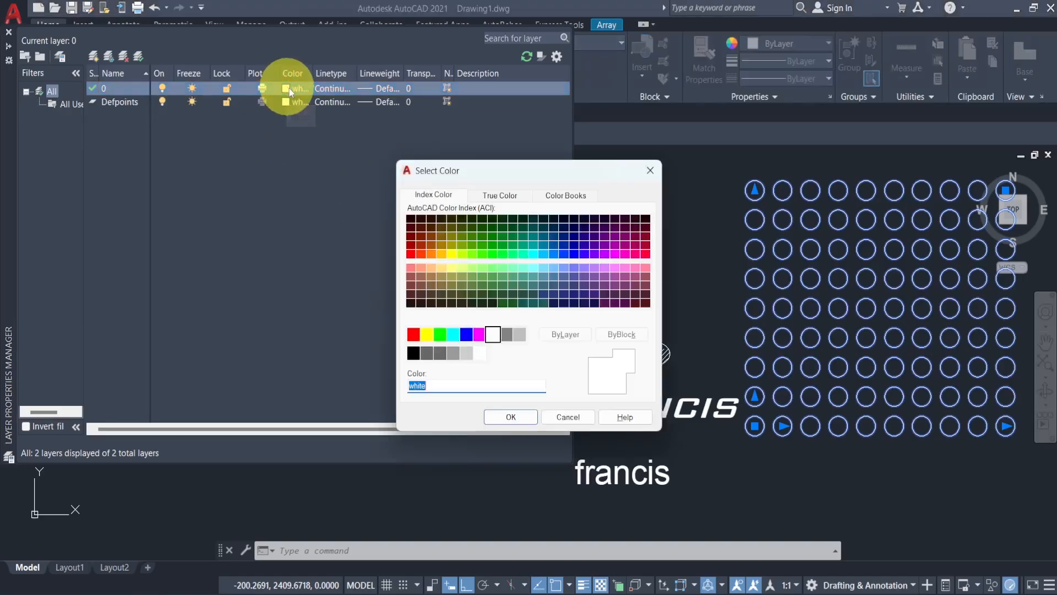
pyautogui.click(440, 334)
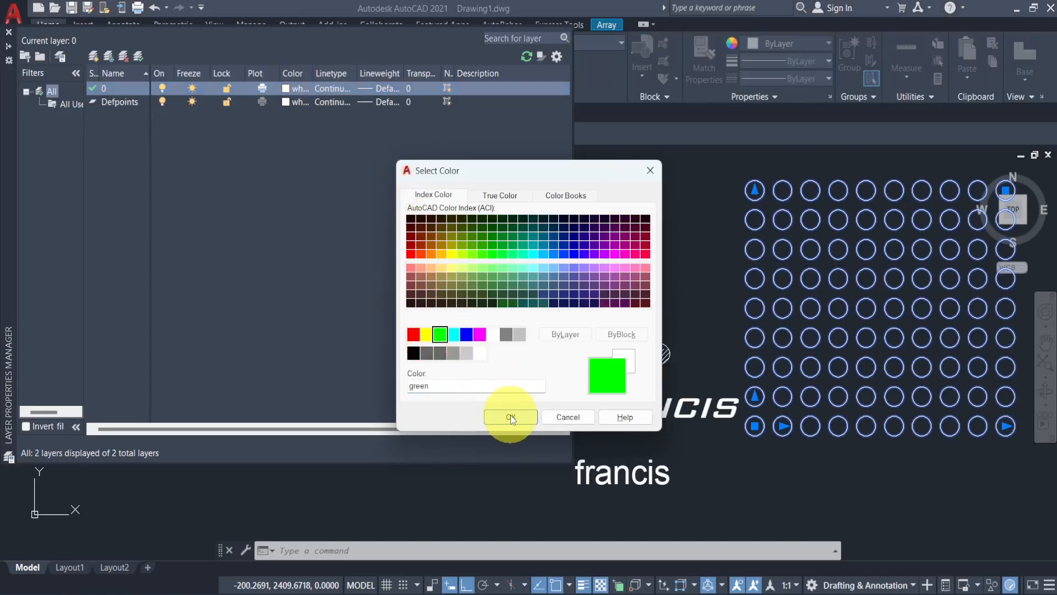
pyautogui.click(510, 417)
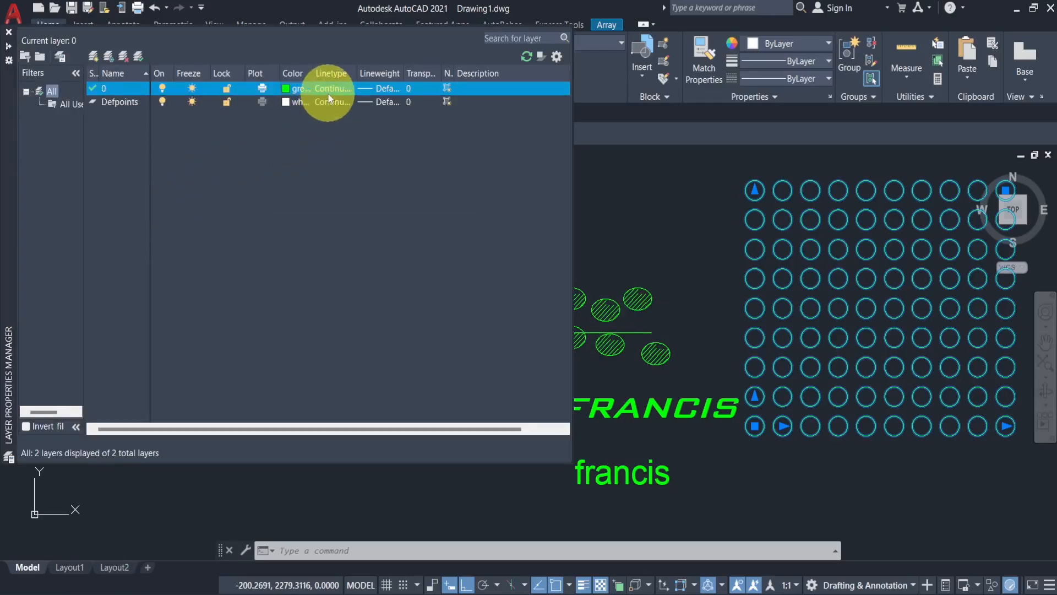
# - Set layer 0's lineweight to 0.40 mm
pyautogui.click(388, 90)
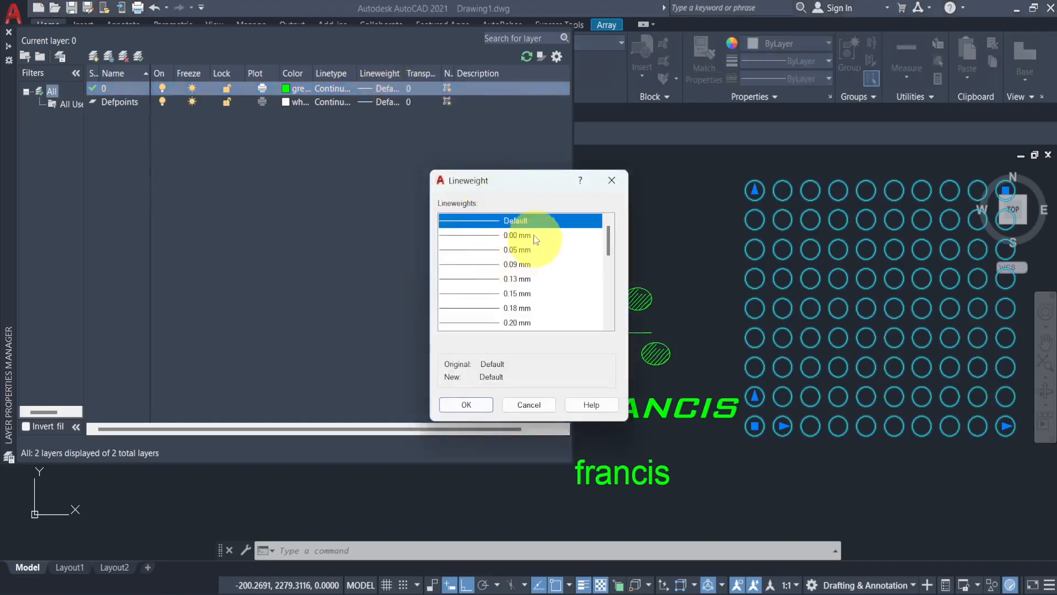
pyautogui.scroll(-3, 526, 258)
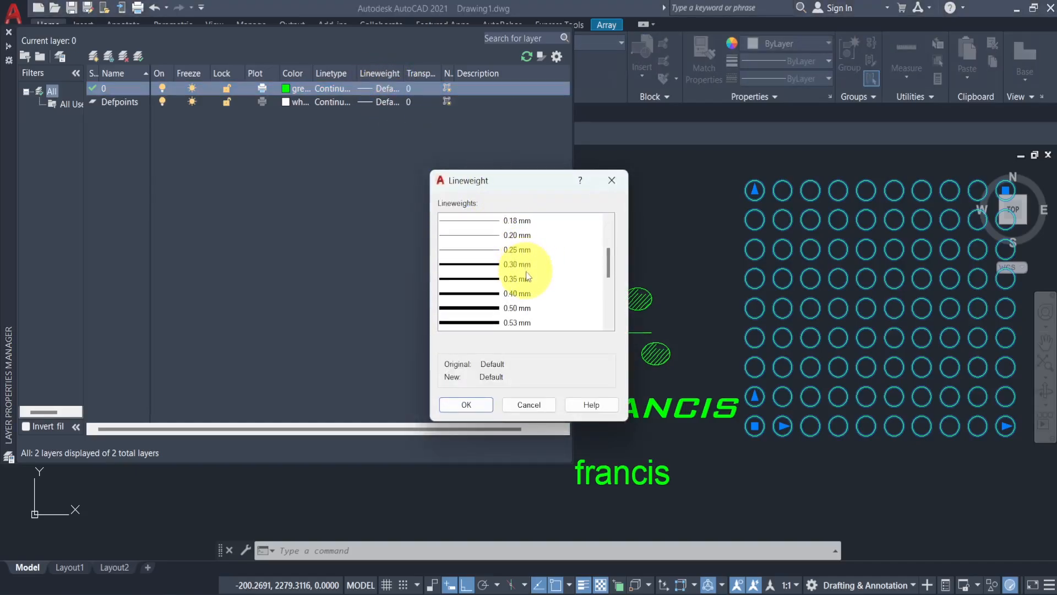
pyautogui.click(520, 293)
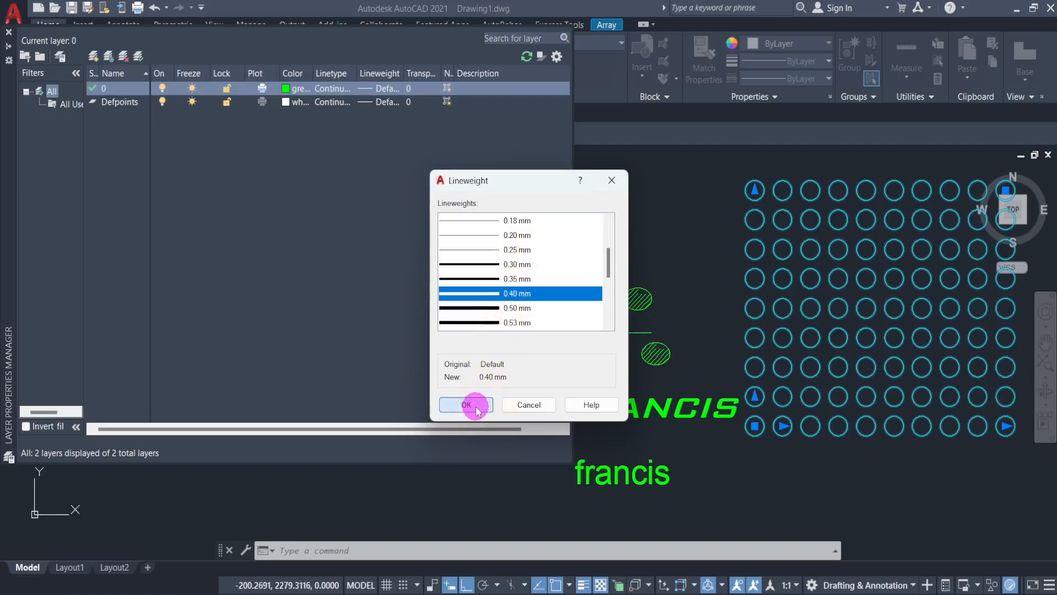
pyautogui.click(477, 408)
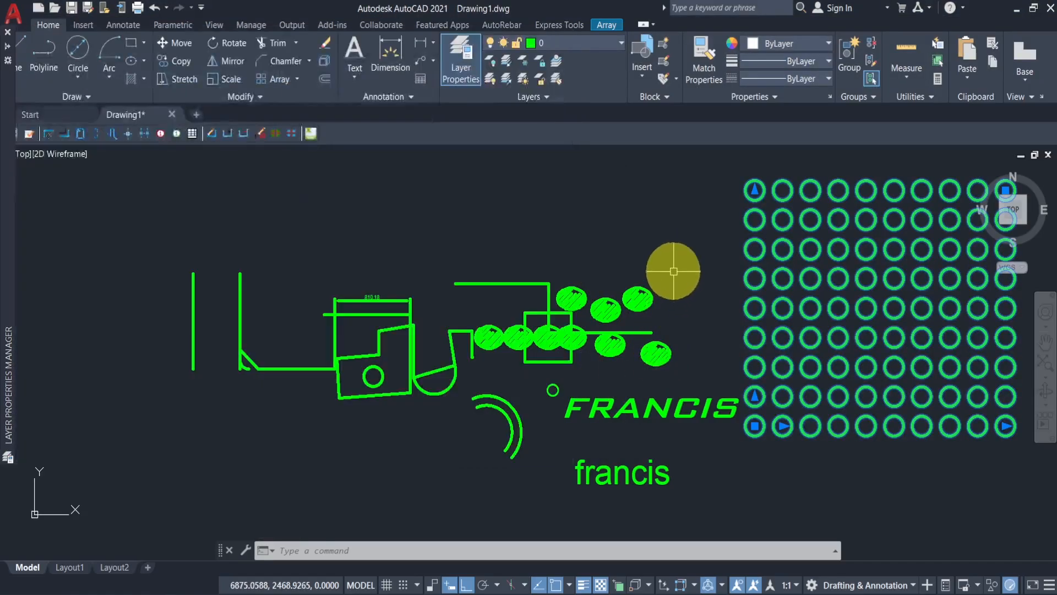
# - Toggle the lineweight display off and on, and set layer 0's lineweight to 0.13 mm
pyautogui.click(582, 585)
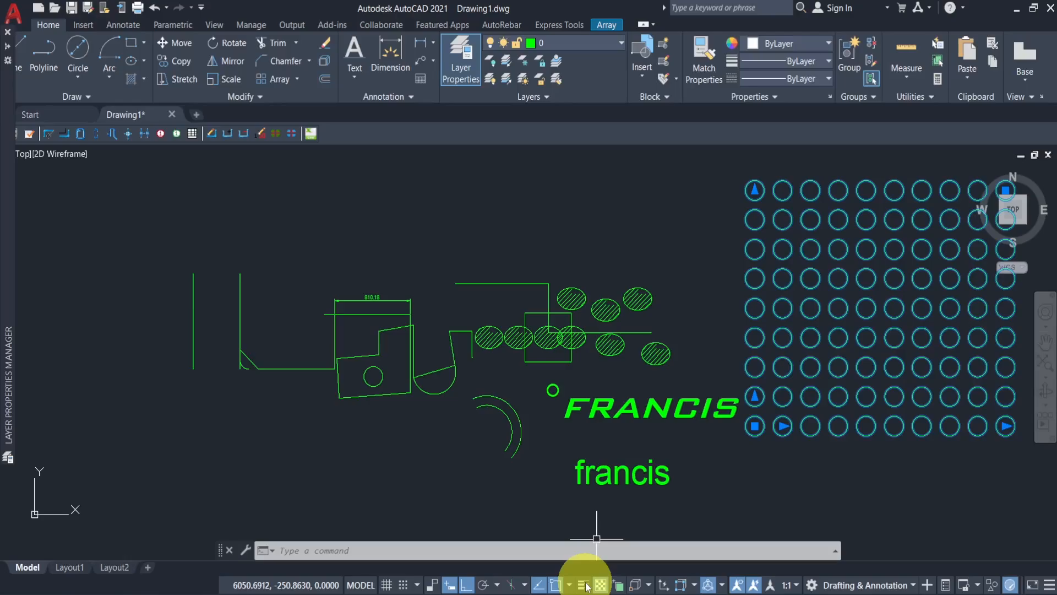
pyautogui.click(583, 586)
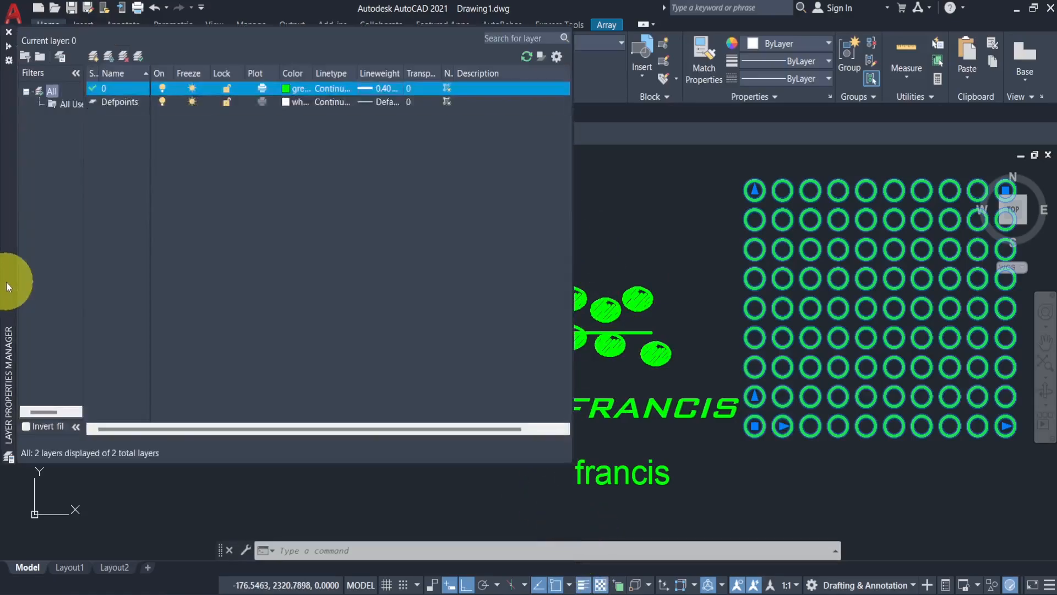
pyautogui.click(388, 90)
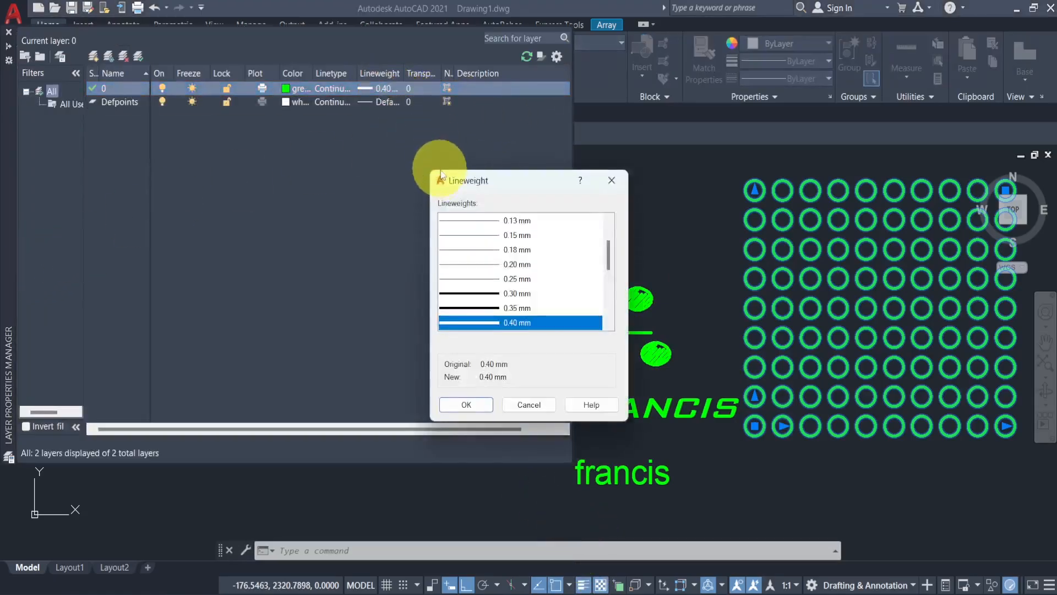
pyautogui.click(506, 221)
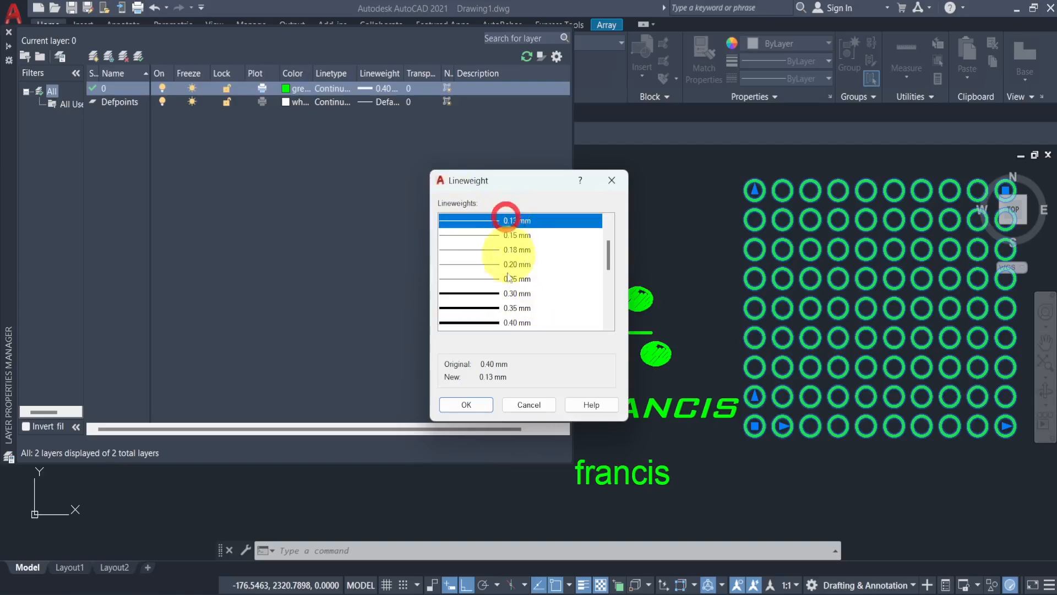
pyautogui.click(466, 407)
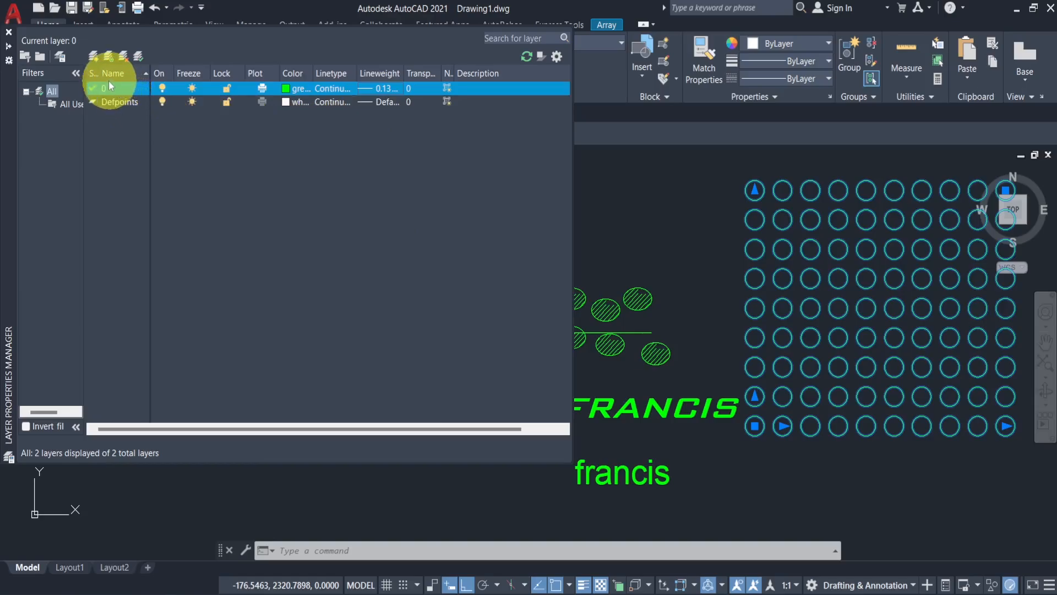
# - Create a new layer named drafting
pyautogui.click(94, 57)
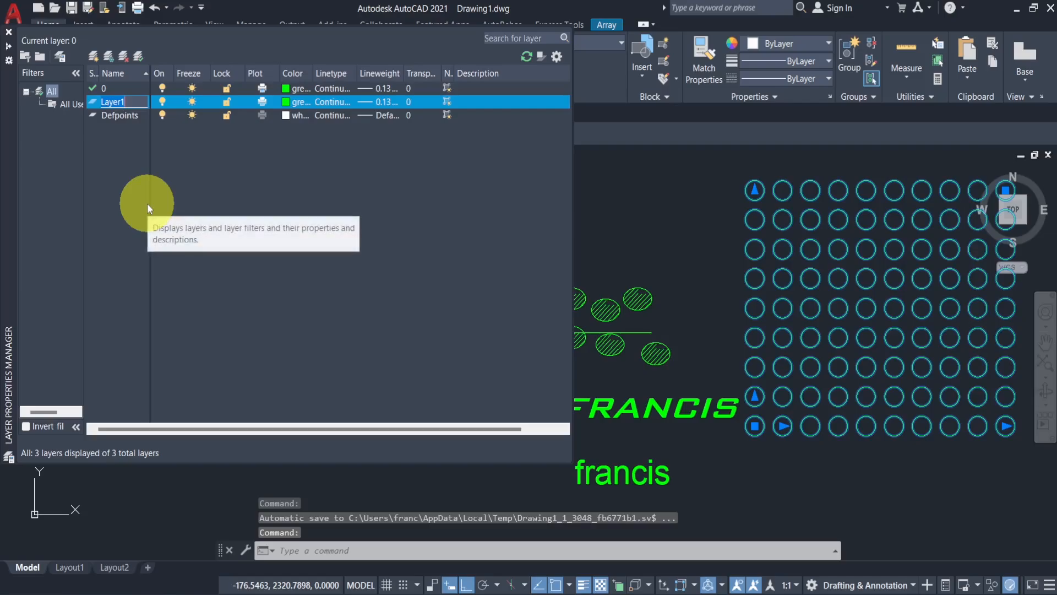
pyautogui.write('dra')
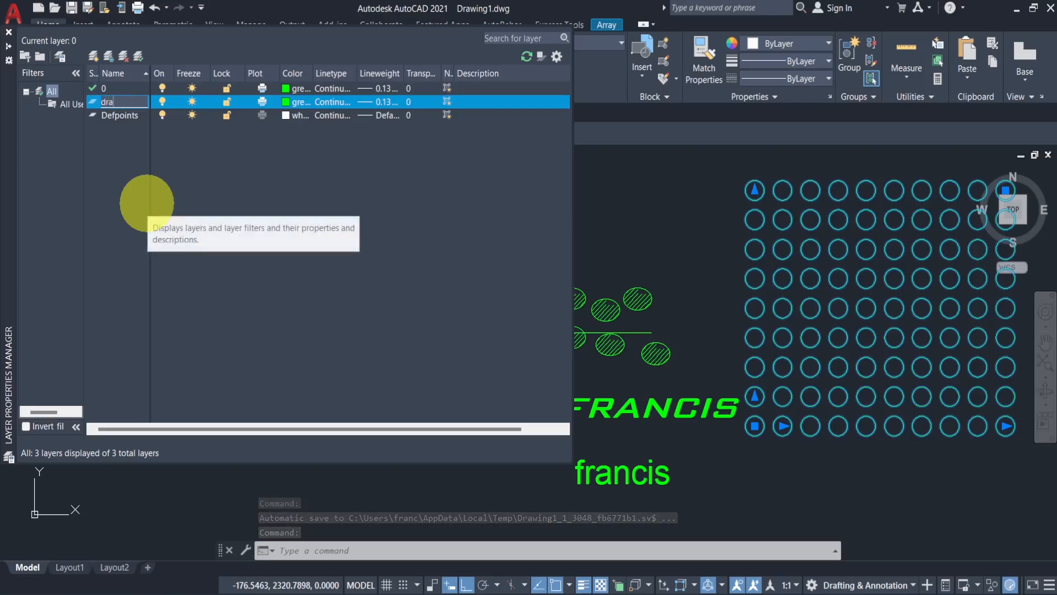
pyautogui.write('dfting')
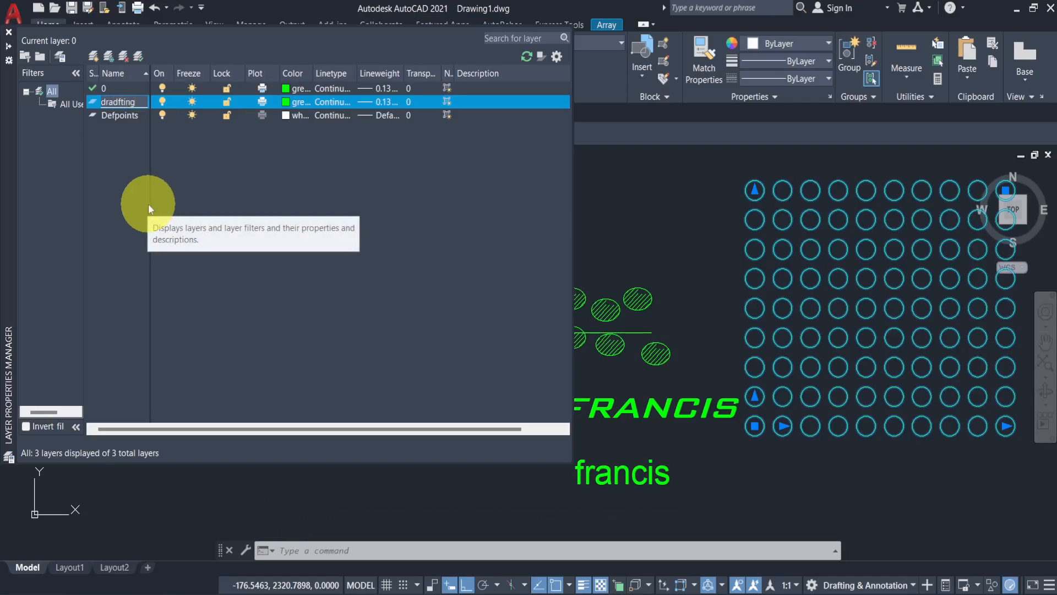
pyautogui.click(118, 113)
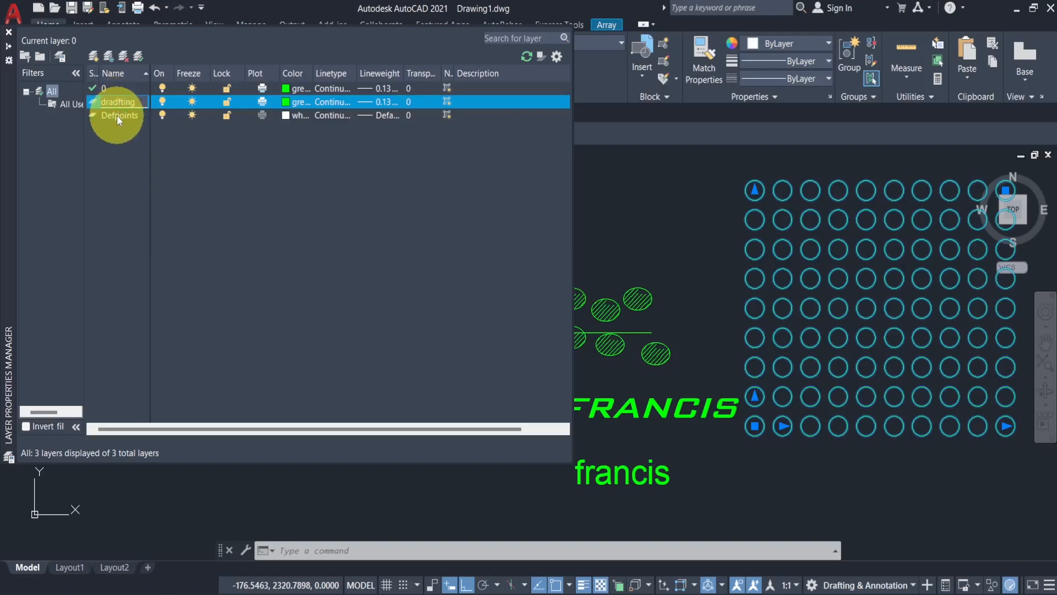
pyautogui.write('a')
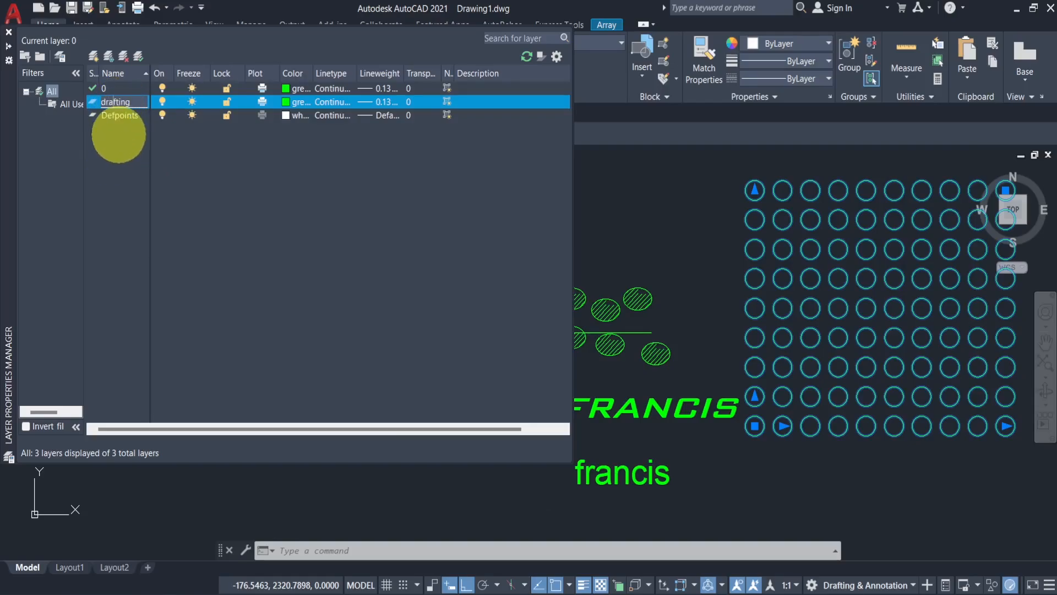
pyautogui.click(120, 143)
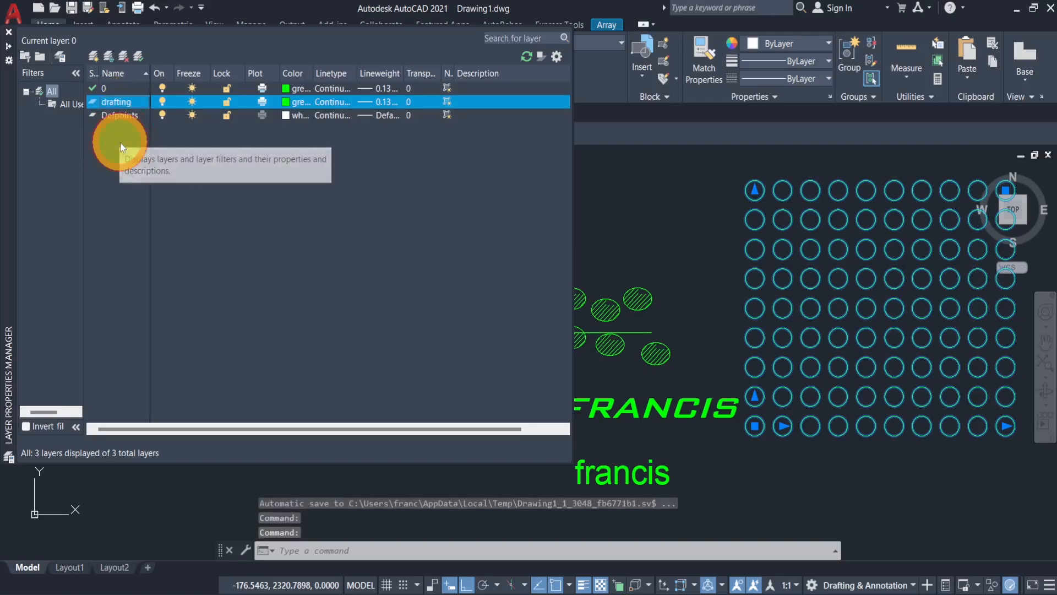
# - Create a new layer named center line
pyautogui.click(93, 55)
pyautogui.write('c')
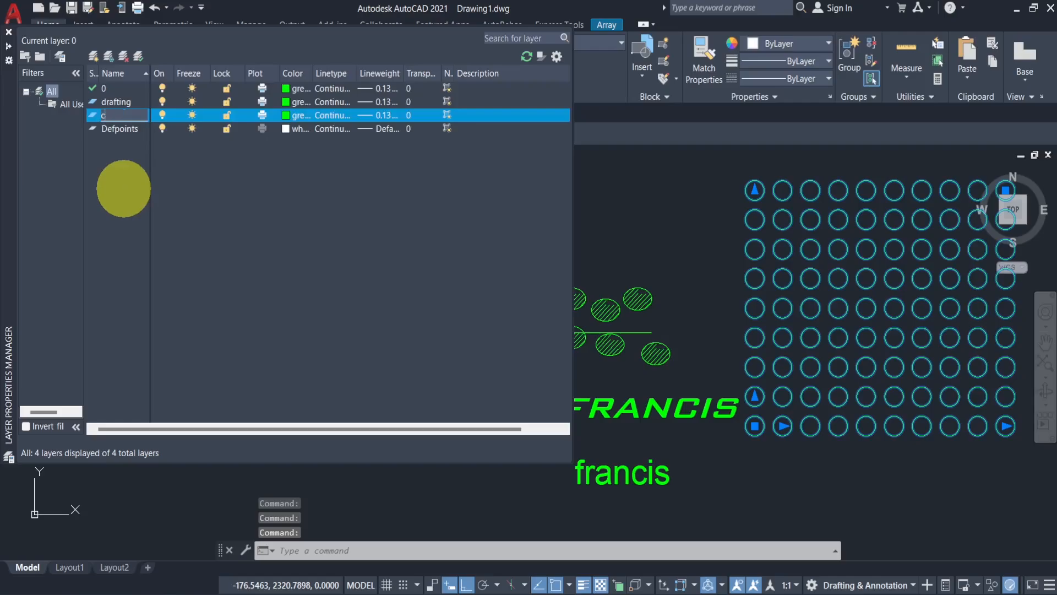
pyautogui.write('enter line')
pyautogui.click(126, 184)
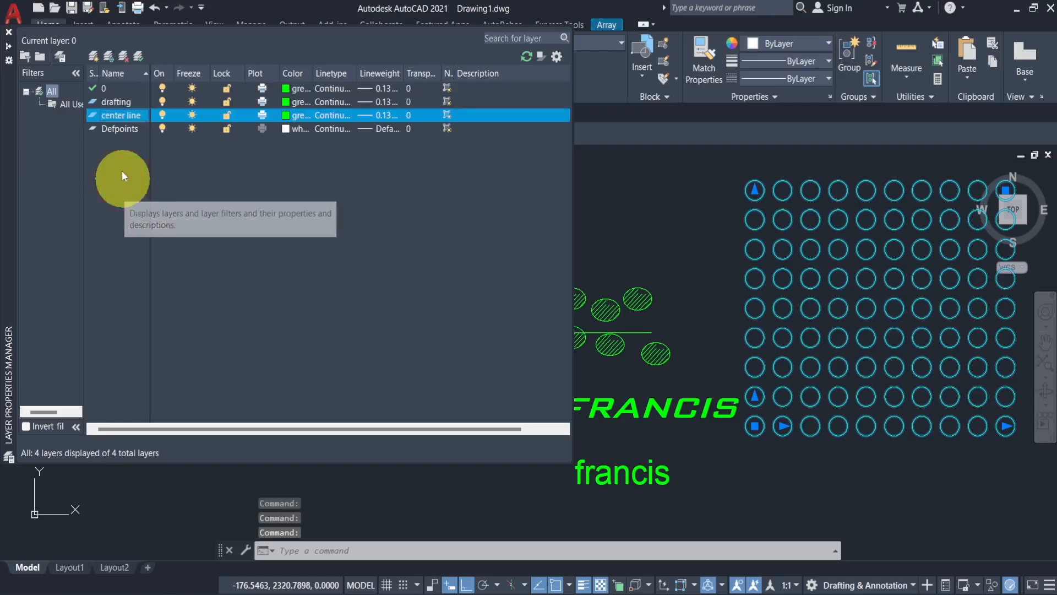
# - Create a new layer named text
pyautogui.click(93, 55)
pyautogui.write('text')
pyautogui.click(116, 189)
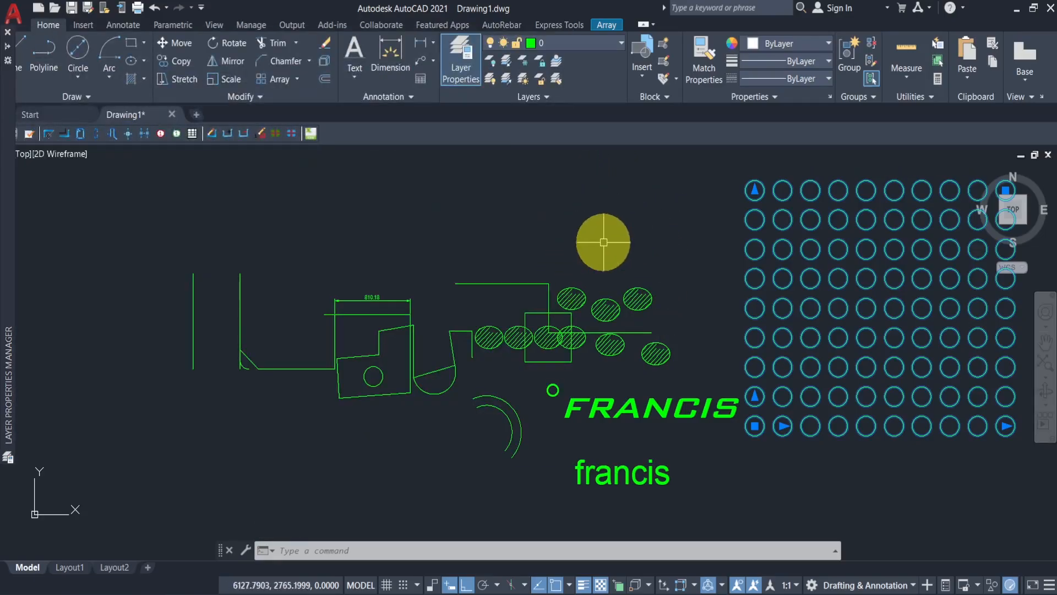
pyautogui.press('Escape')
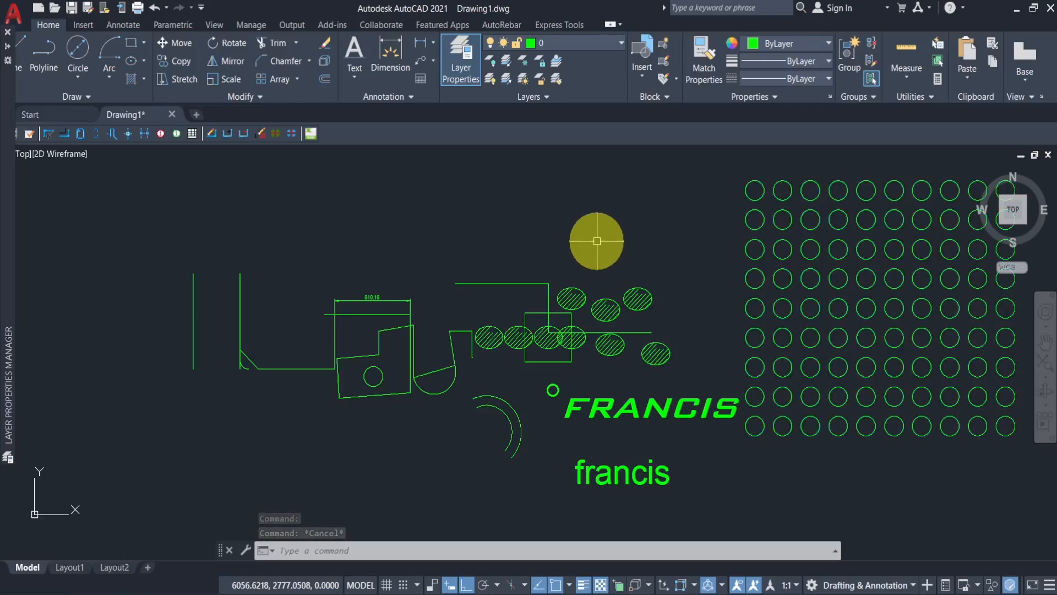
# - Set the text layer's colour to red
pyautogui.moveTo(9, 266)
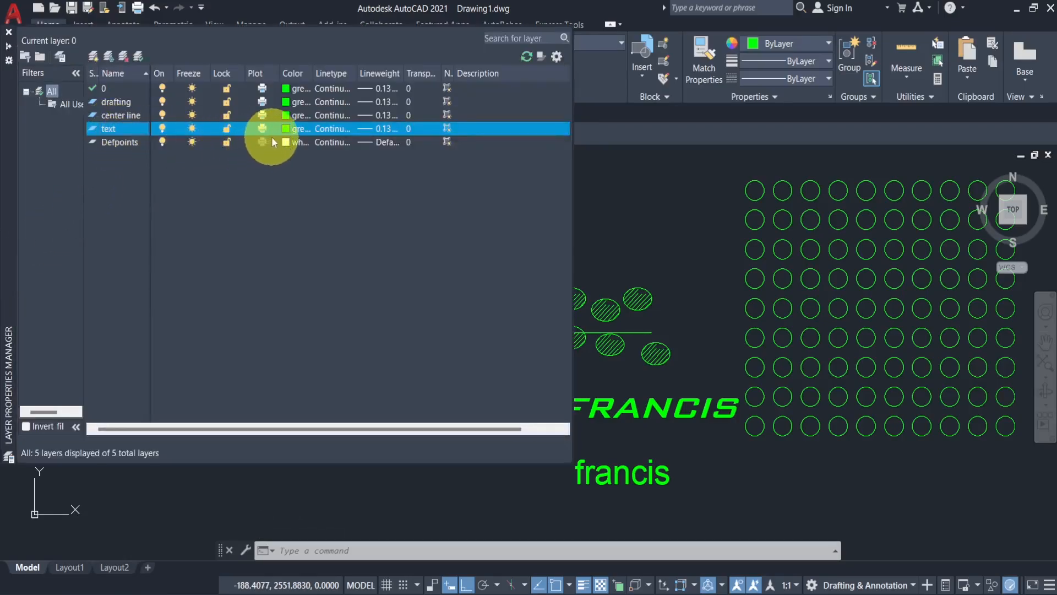
pyautogui.click(287, 132)
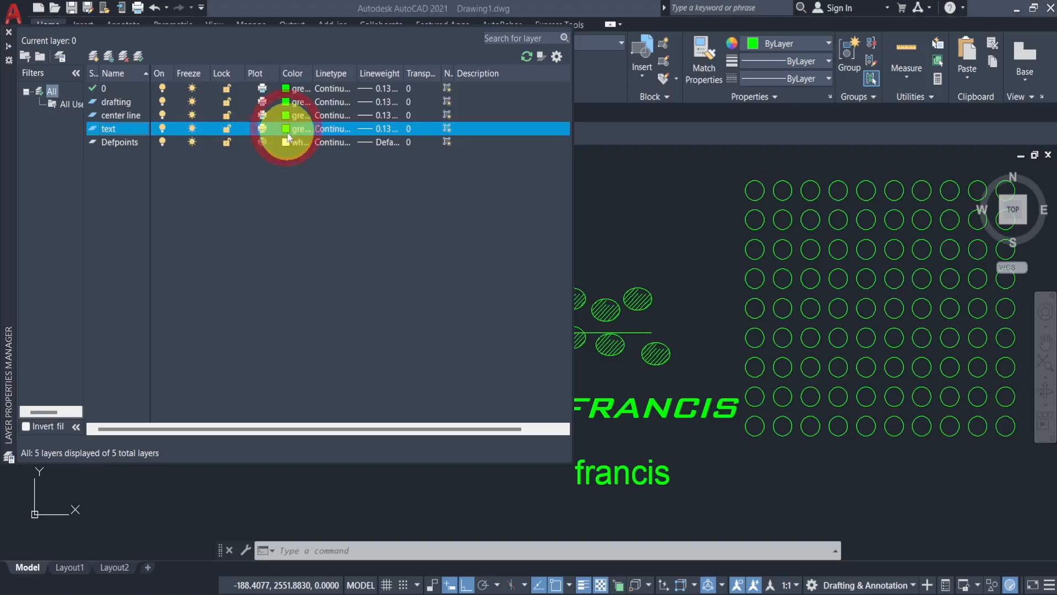
pyautogui.click(415, 336)
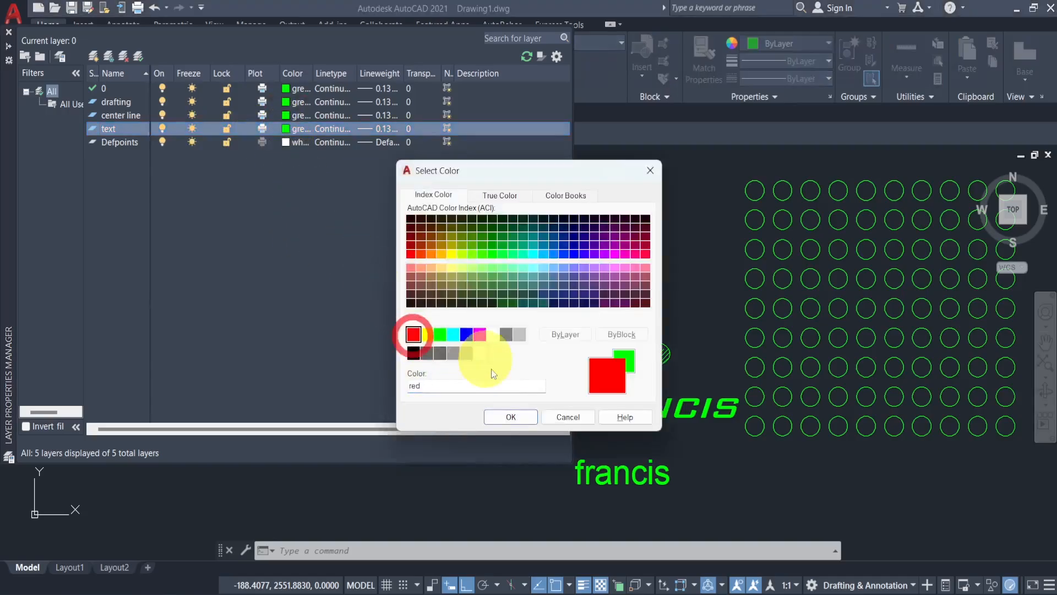
pyautogui.click(511, 417)
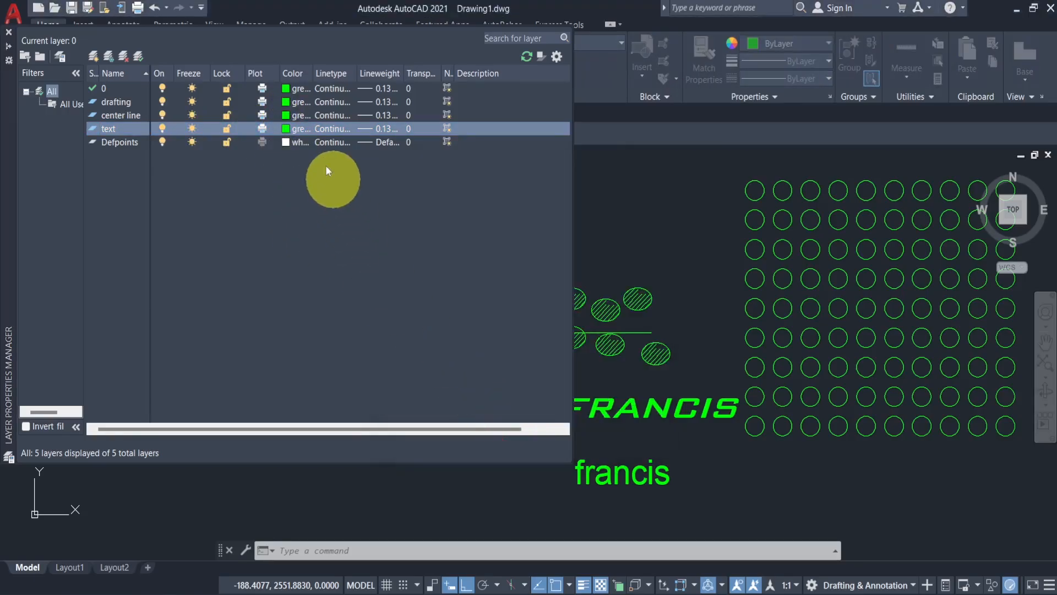
# - Set the center line layer's colour to cyan
pyautogui.click(286, 115)
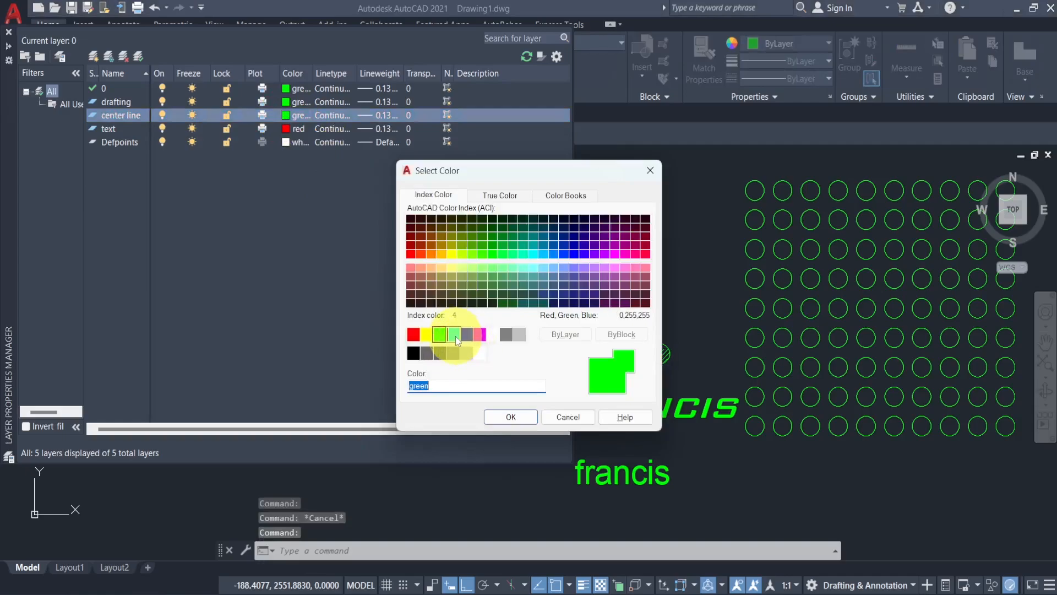
pyautogui.click(454, 334)
pyautogui.click(510, 417)
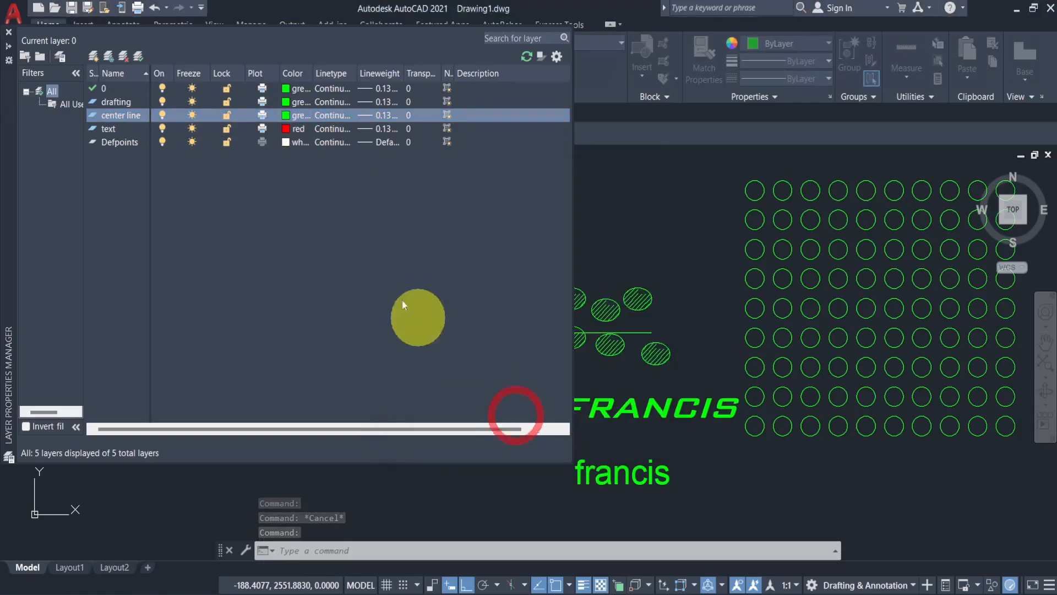
# - Set the drafting layer's colour to magenta
pyautogui.click(285, 102)
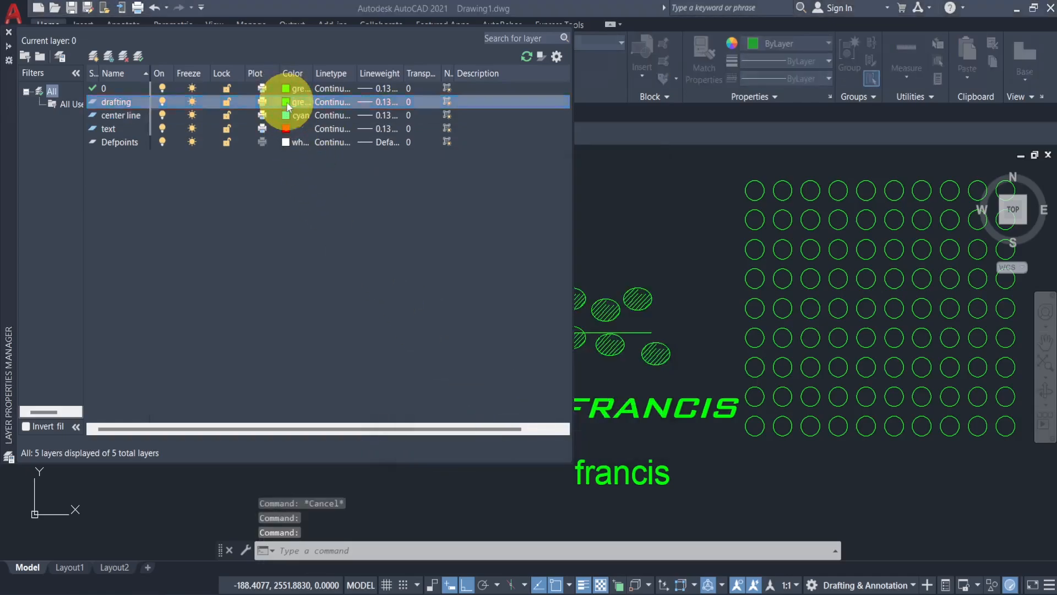
pyautogui.click(479, 334)
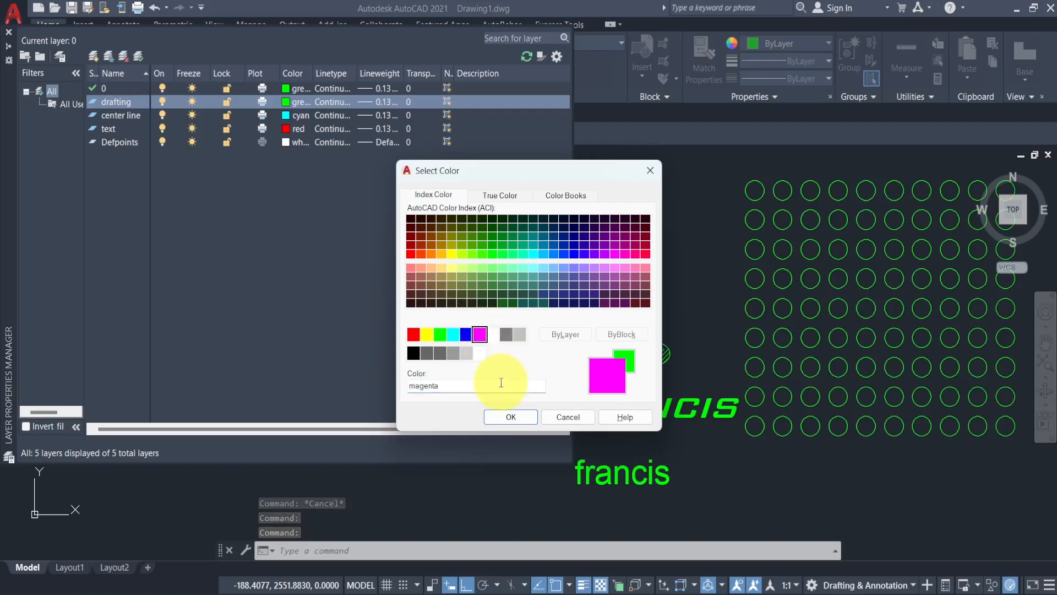
pyautogui.click(513, 416)
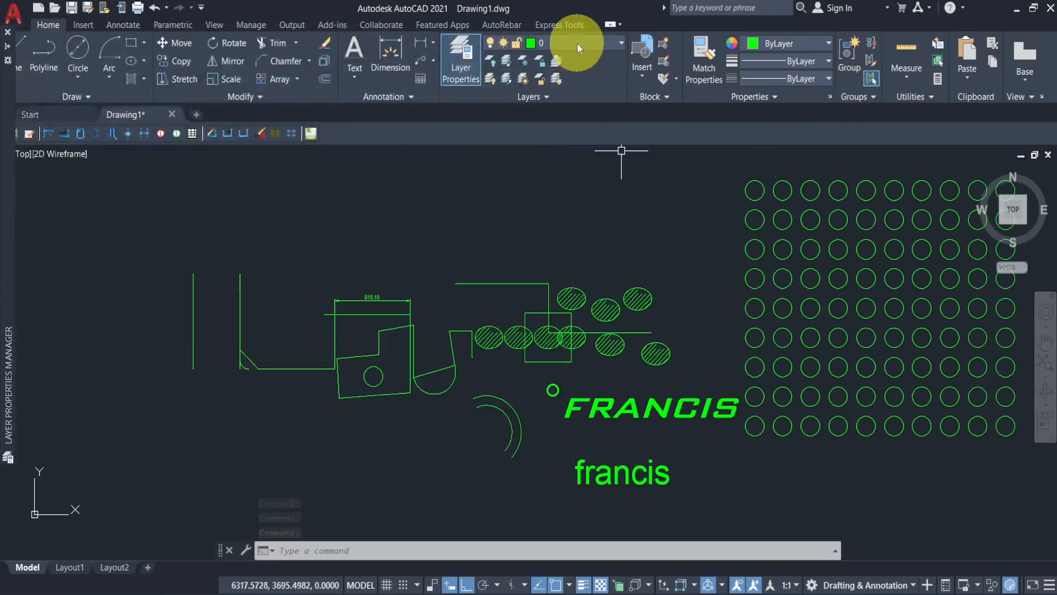
# - Make drafting the current layer and move the notched outline shape onto the drafting layer
pyautogui.click(577, 43)
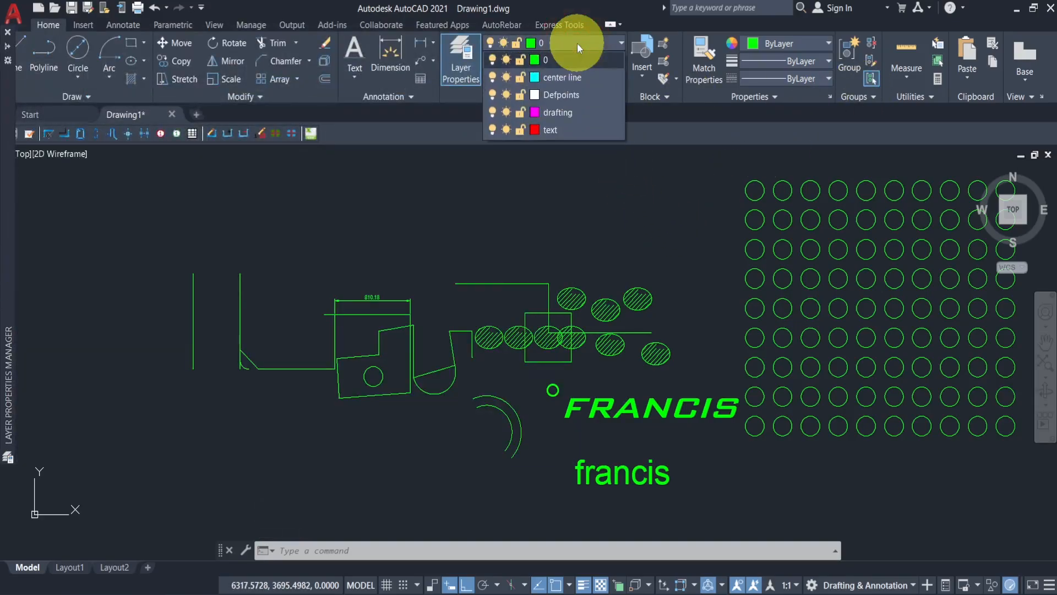
pyautogui.click(562, 112)
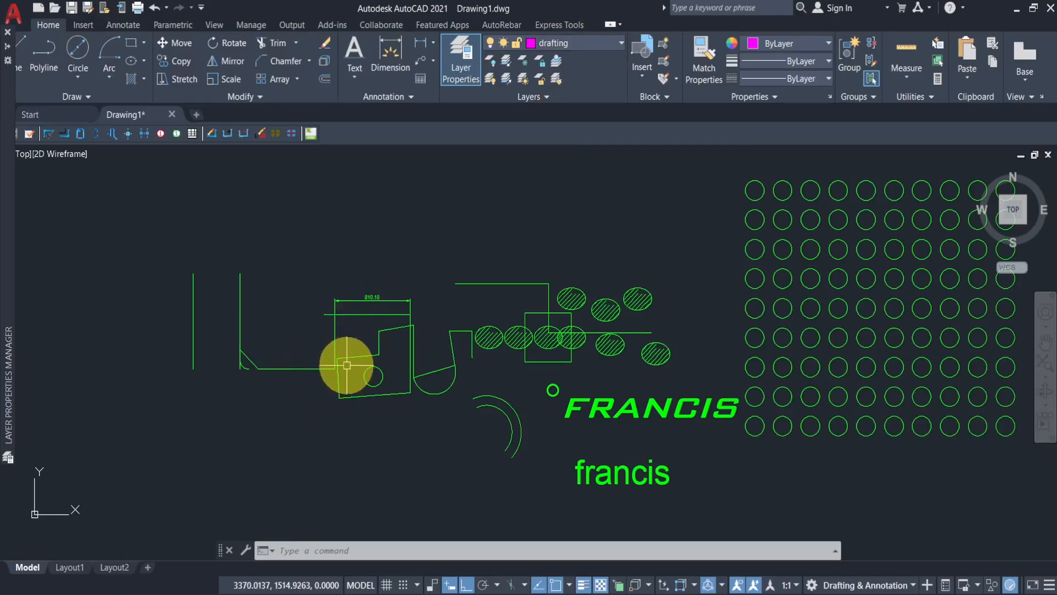
pyautogui.scroll(4, 345, 366)
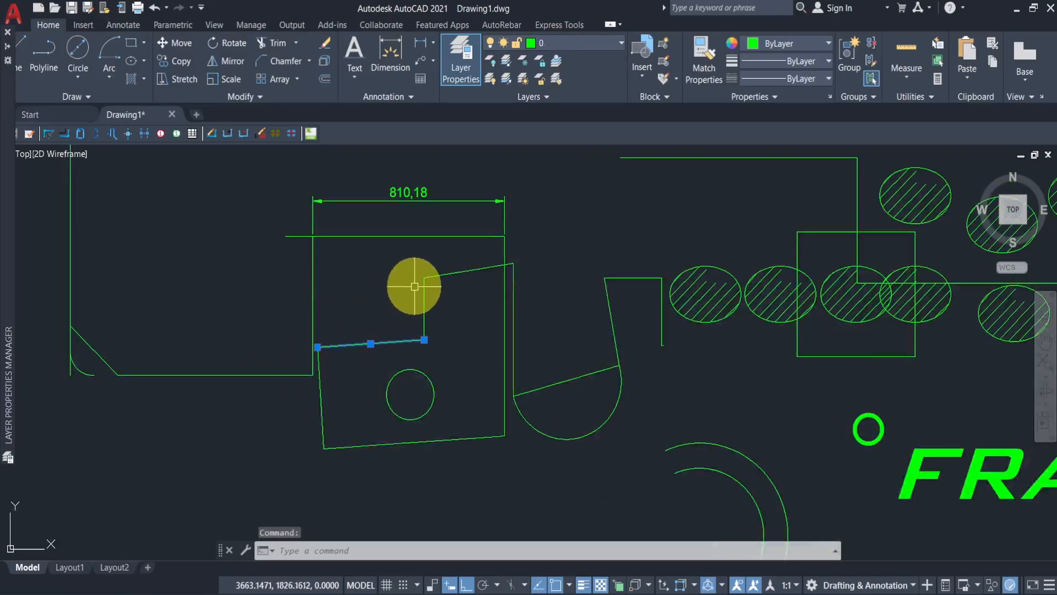
pyautogui.click(422, 290)
pyautogui.click(464, 258)
pyautogui.click(448, 295)
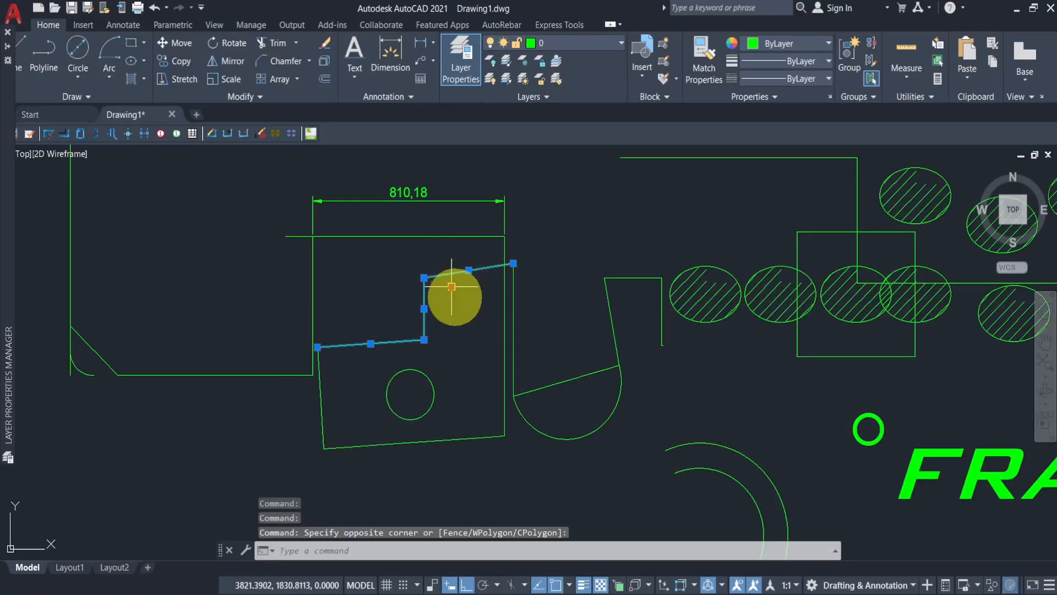
pyautogui.click(504, 428)
pyautogui.click(457, 436)
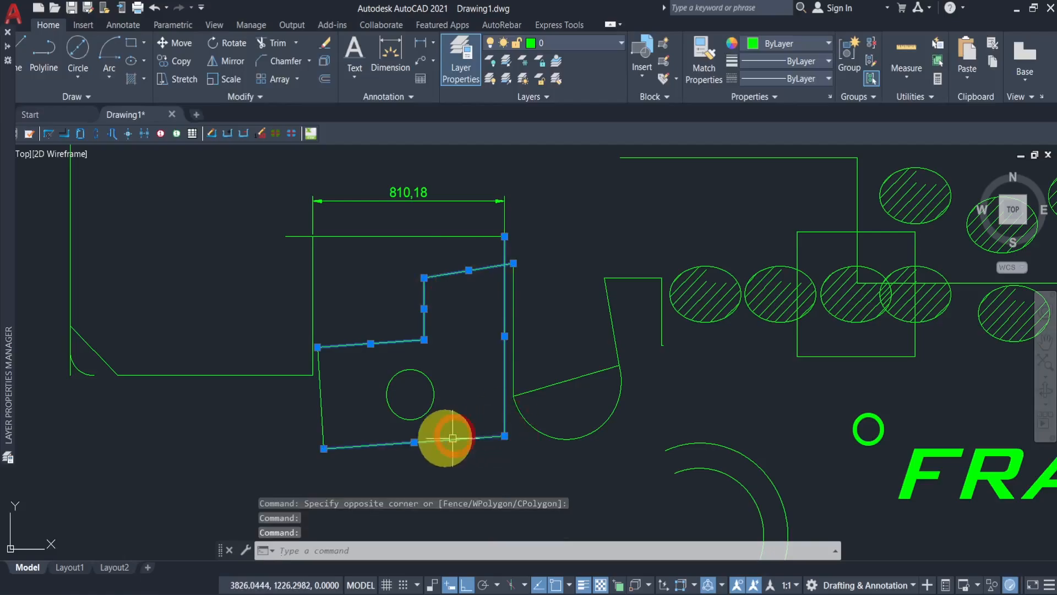
pyautogui.click(321, 401)
pyautogui.click(589, 49)
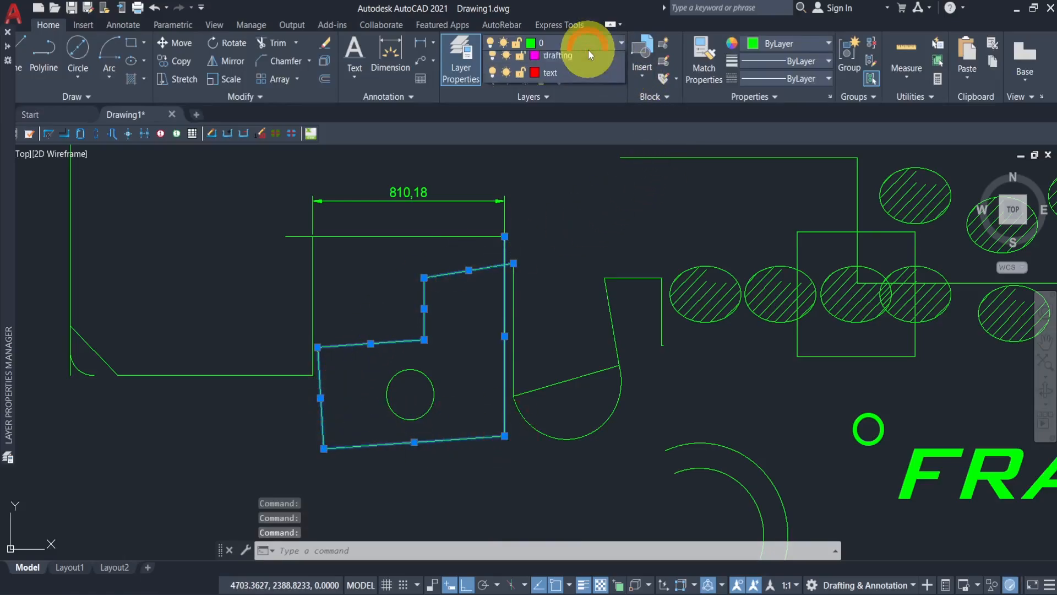
pyautogui.click(571, 116)
pyautogui.click(583, 232)
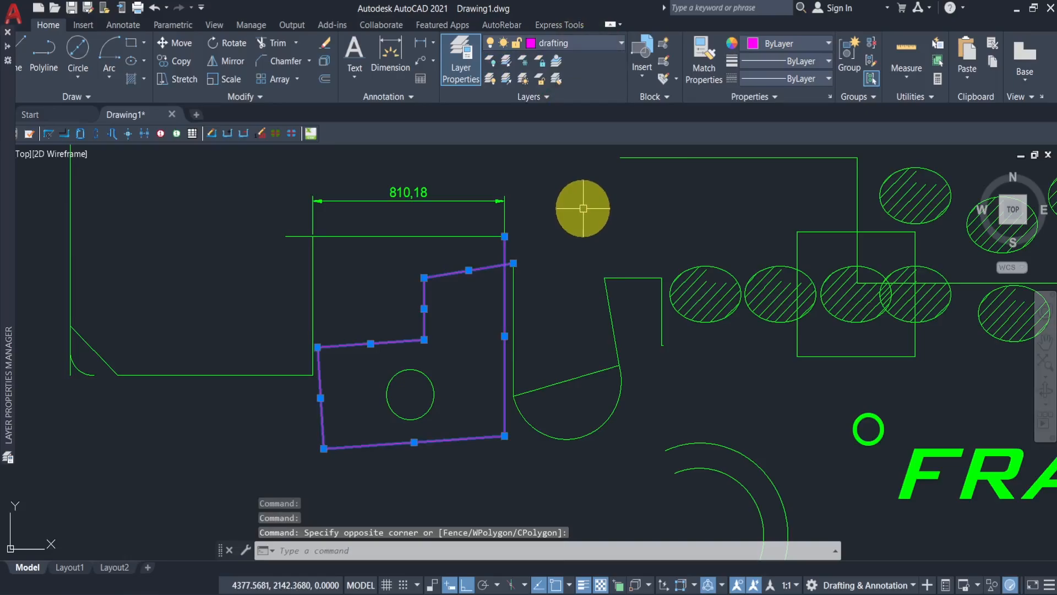
pyautogui.press('Escape')
# - Move the straight line across the arc onto the center line layer
pyautogui.click(570, 380)
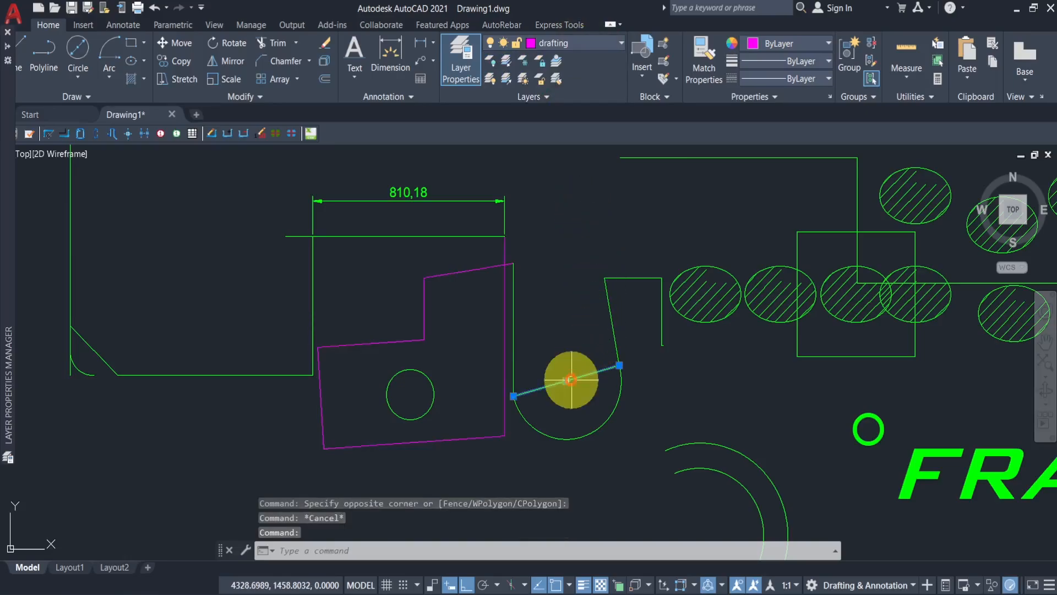
pyautogui.click(569, 47)
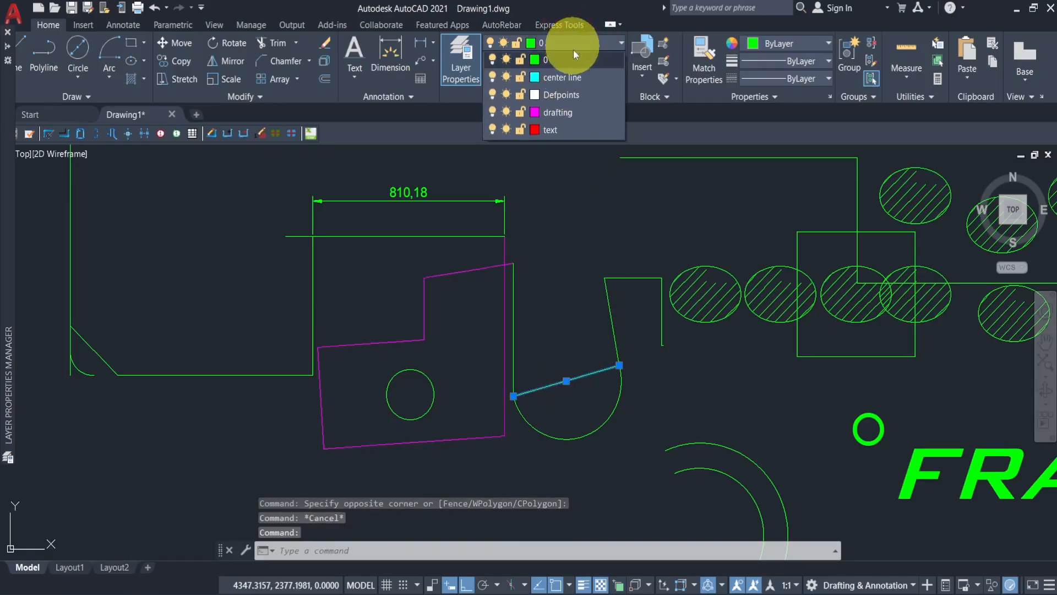
pyautogui.click(567, 83)
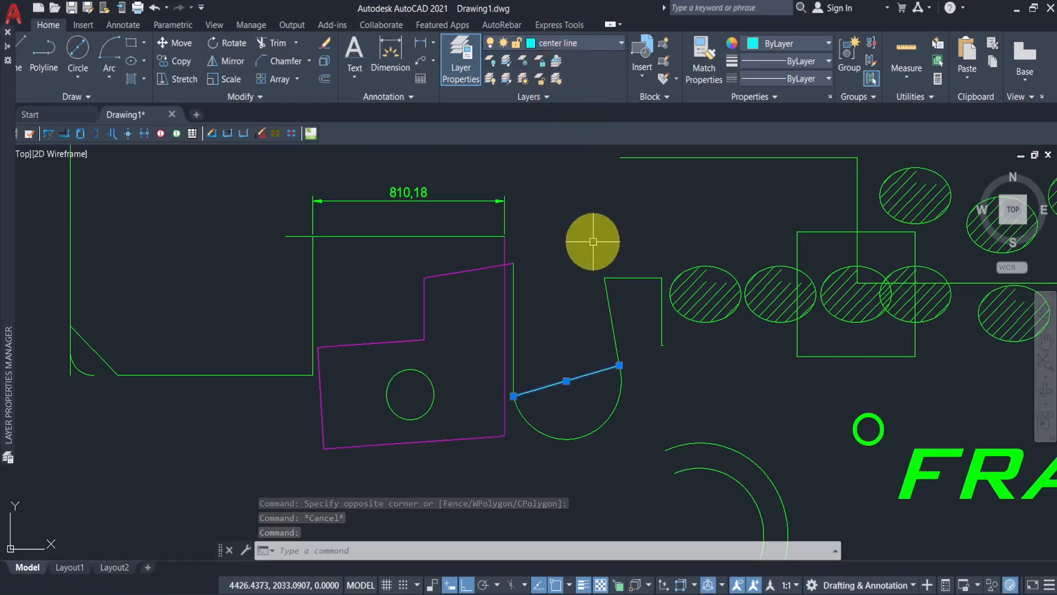
pyautogui.press('Escape')
# - Move the bold FRANCIS text onto the text layer
pyautogui.scroll(2, 569, 378)
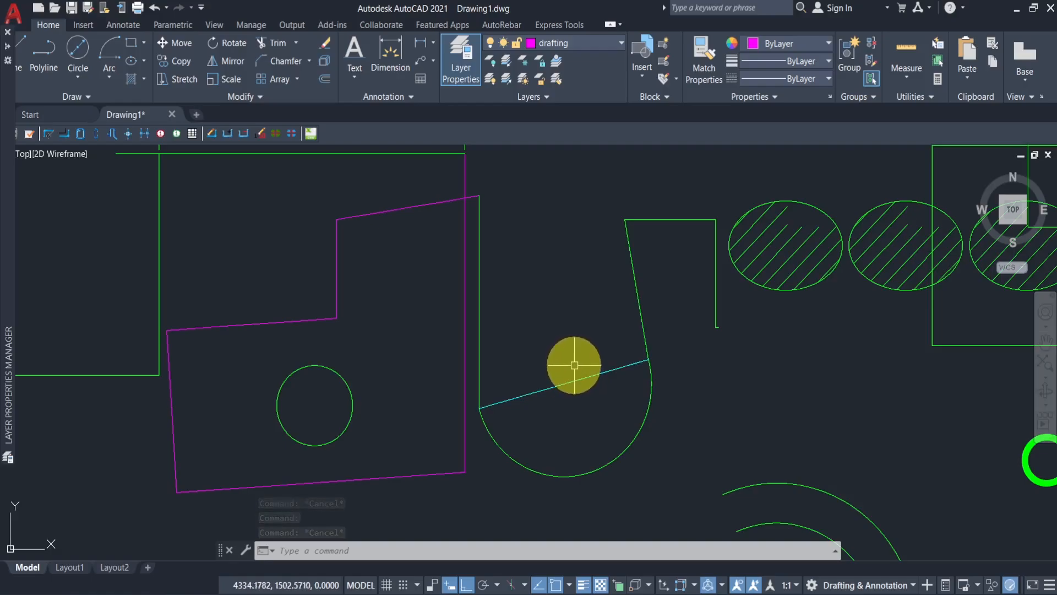
pyautogui.scroll(-2, 569, 349)
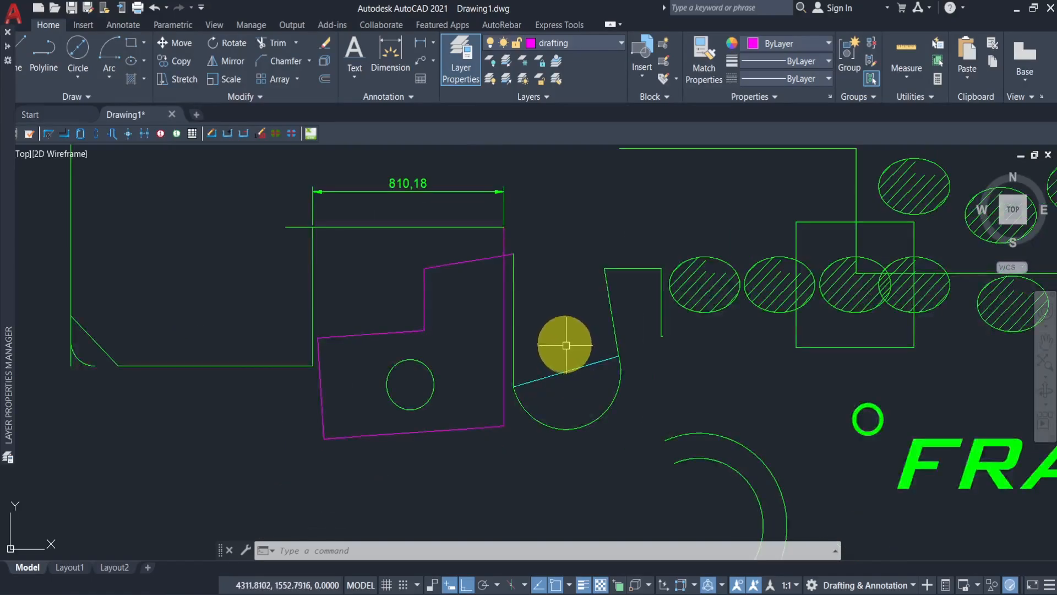
pyautogui.scroll(-3, 524, 286)
pyautogui.click(716, 318)
pyautogui.click(570, 44)
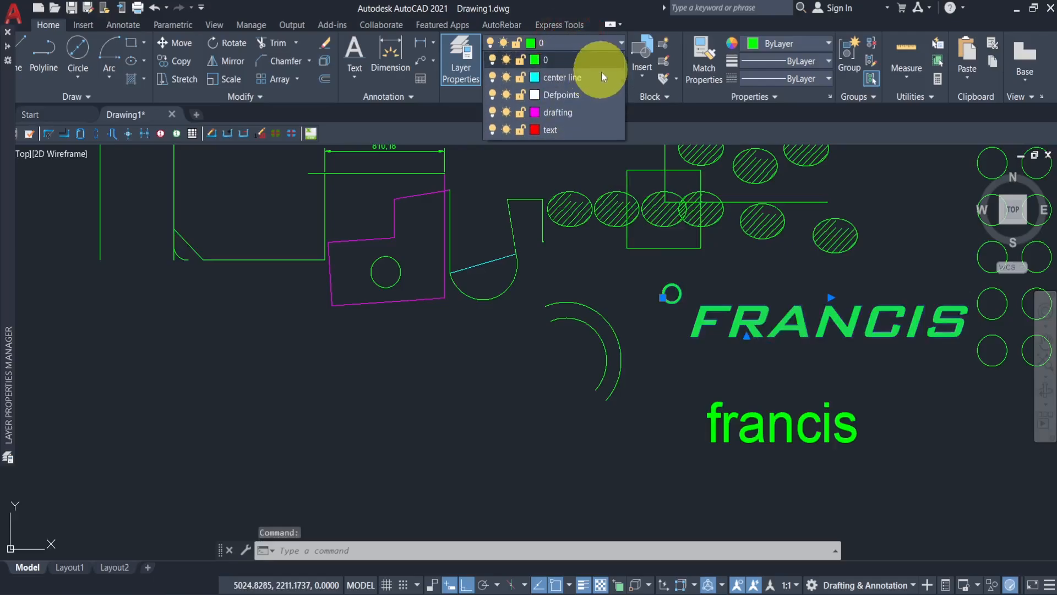
pyautogui.click(565, 129)
pyautogui.click(684, 343)
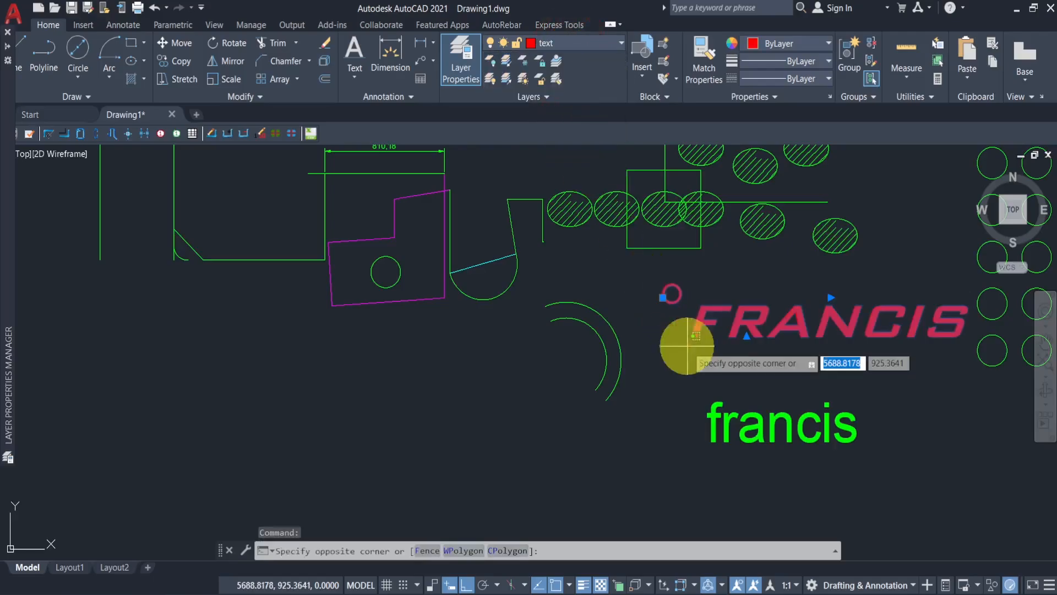
pyautogui.press('Escape')
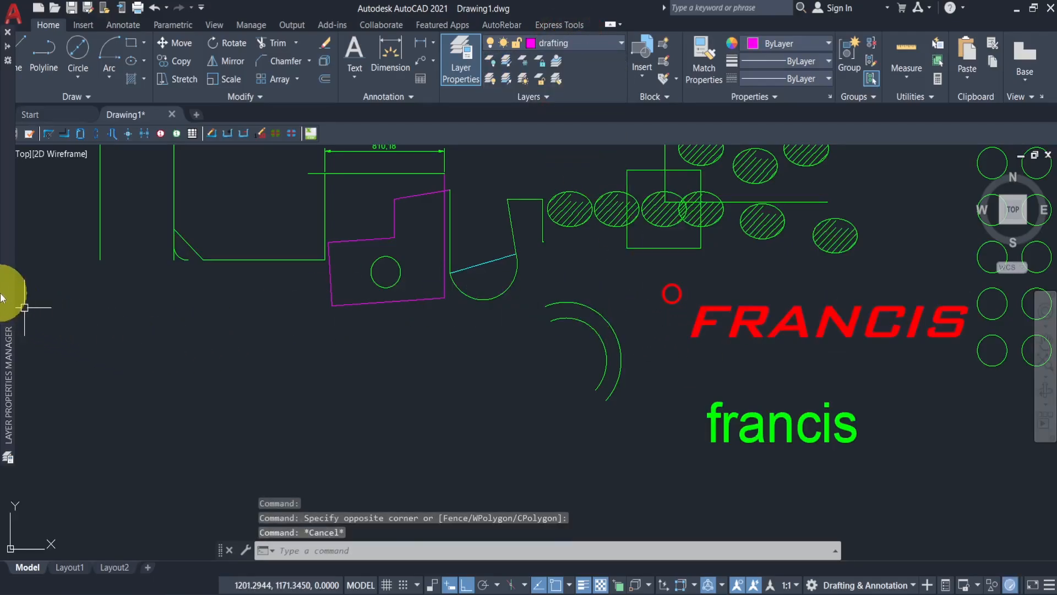
# - Load the CENTER linetype and assign it to the center line layer
pyautogui.moveTo(10, 295)
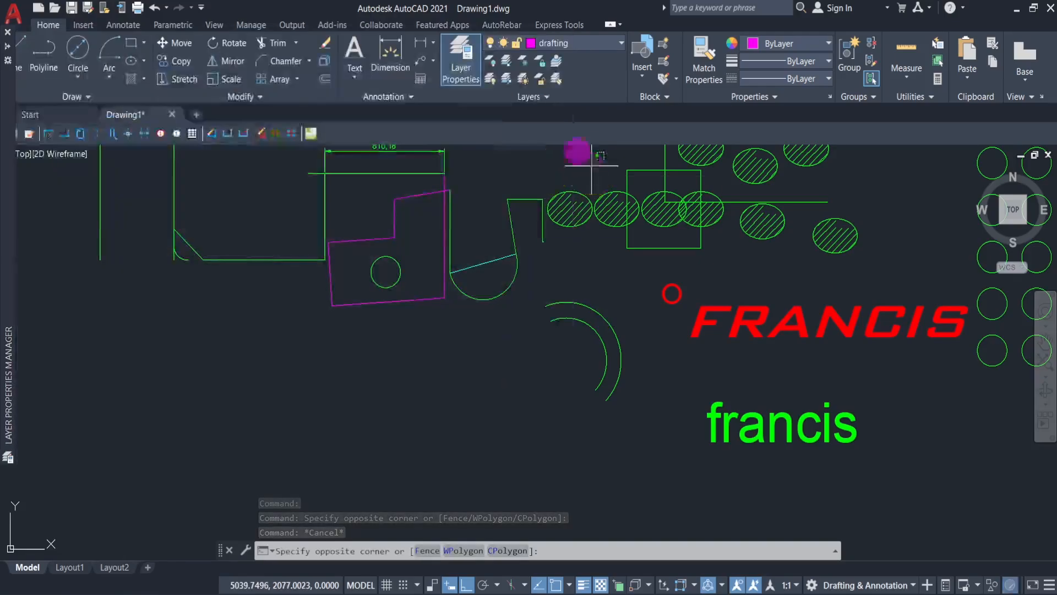
pyautogui.click(462, 73)
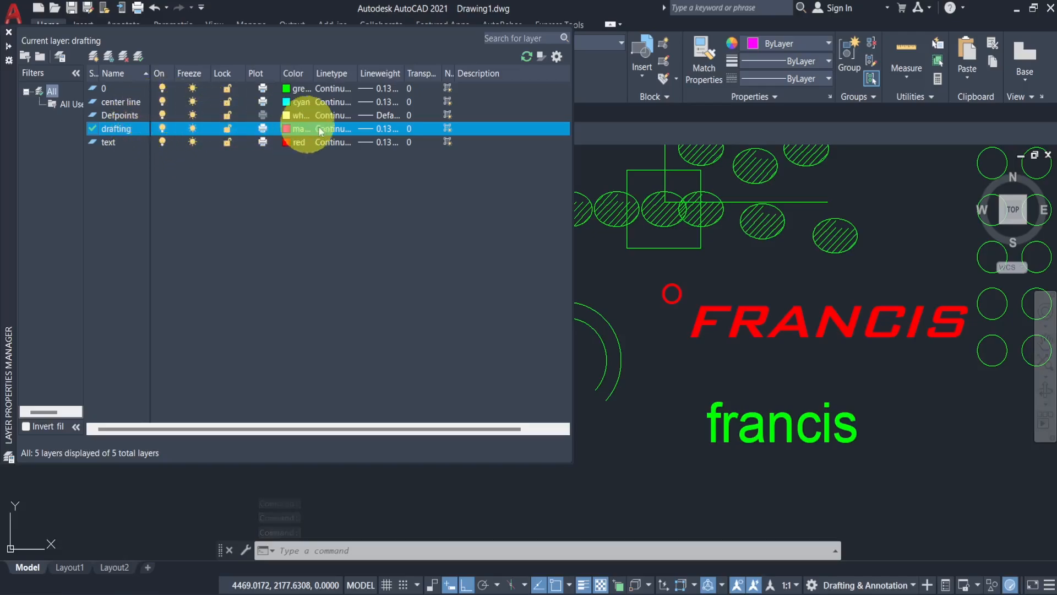
pyautogui.click(331, 103)
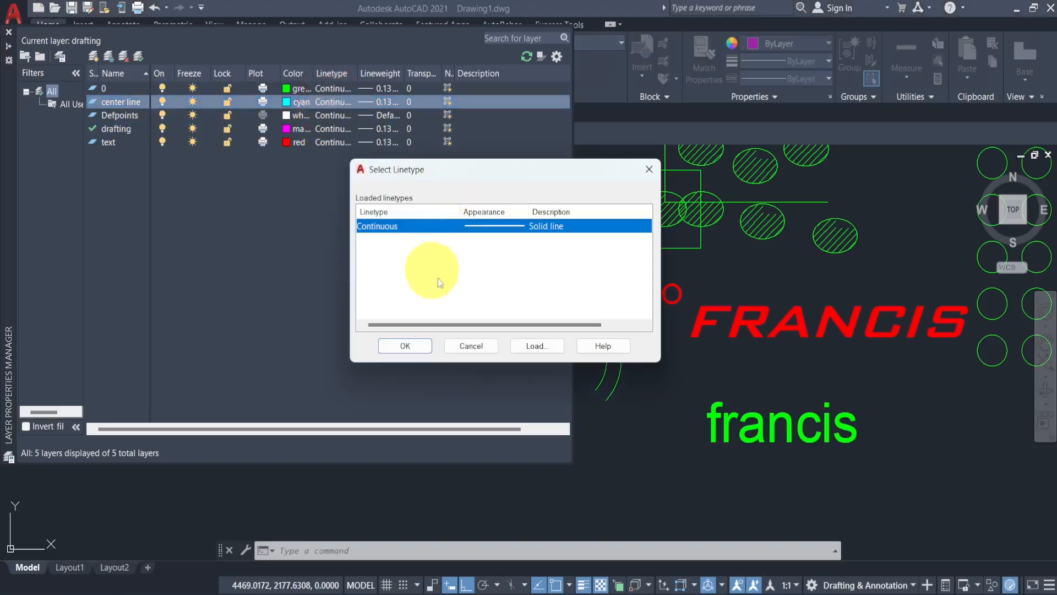
pyautogui.click(536, 347)
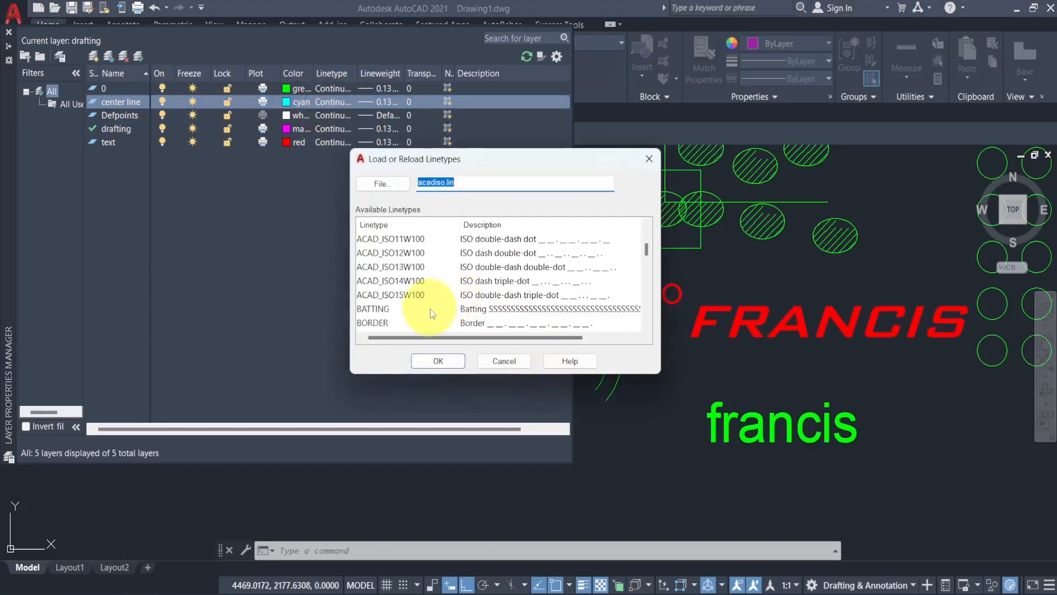
pyautogui.scroll(-3, 429, 308)
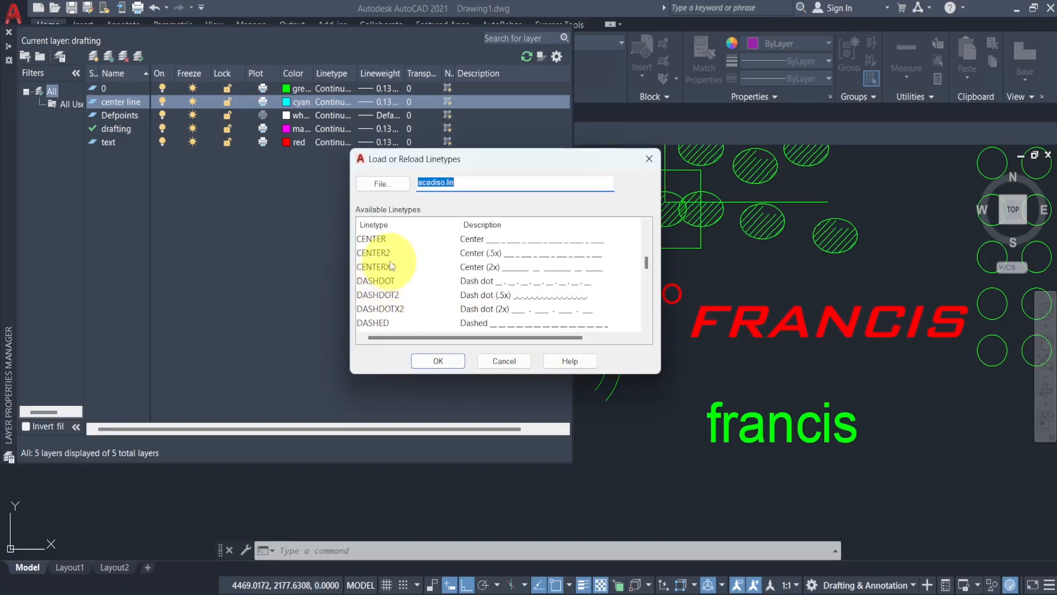
pyautogui.click(395, 239)
pyautogui.click(447, 375)
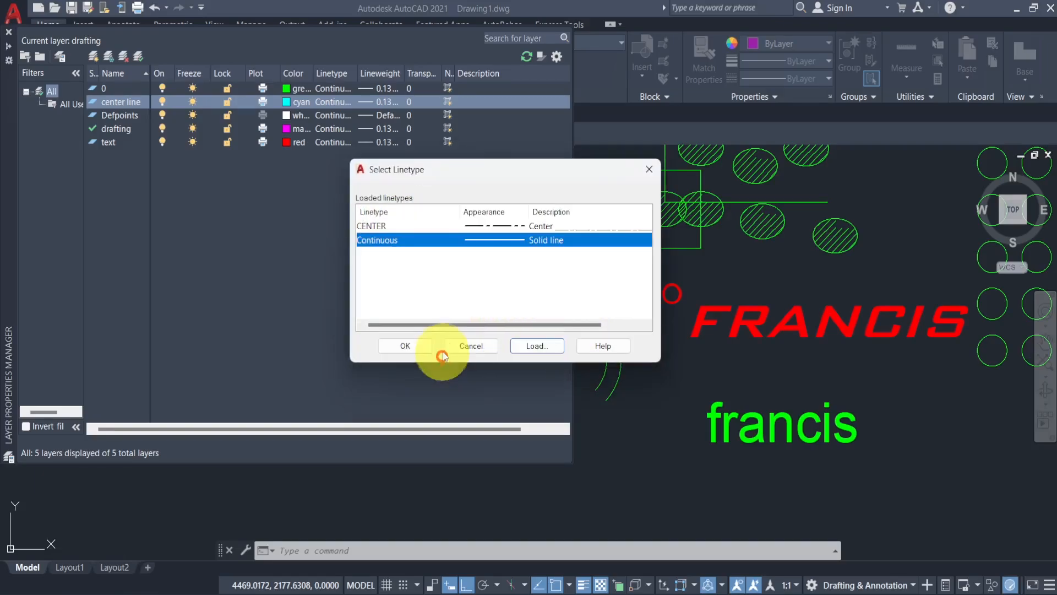
pyautogui.click(499, 225)
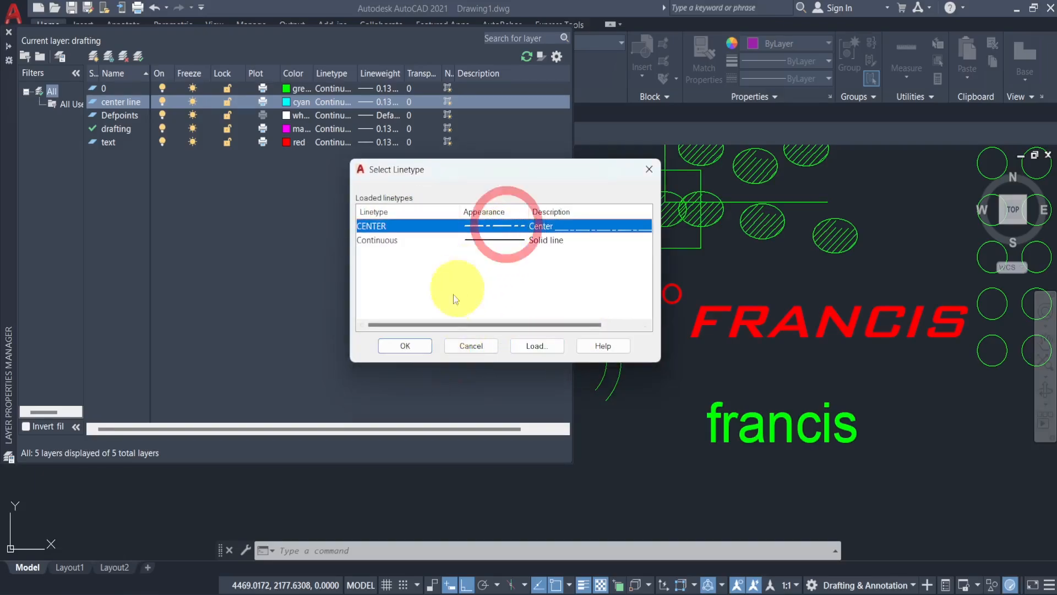
pyautogui.click(412, 346)
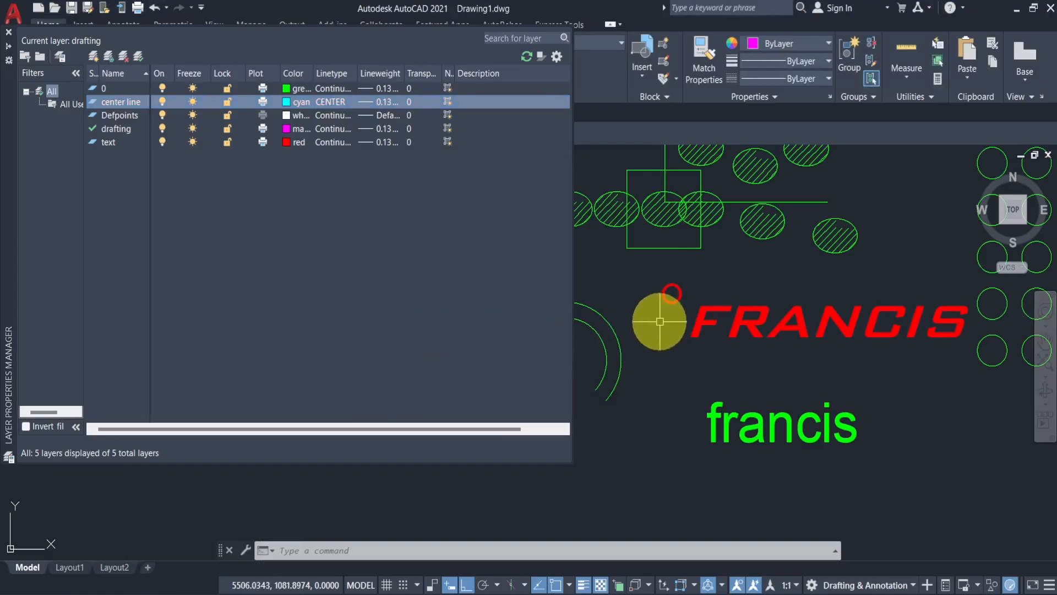
# - Open the properties of the center line across the arc and set its linetype scale to 5
pyautogui.scroll(6, 489, 266)
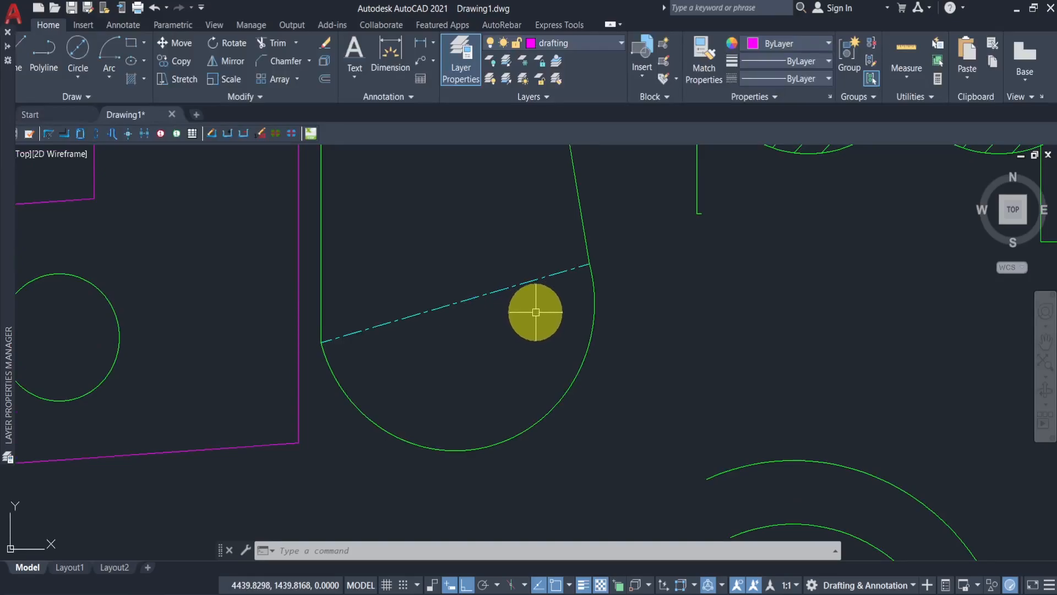
pyautogui.click(518, 288)
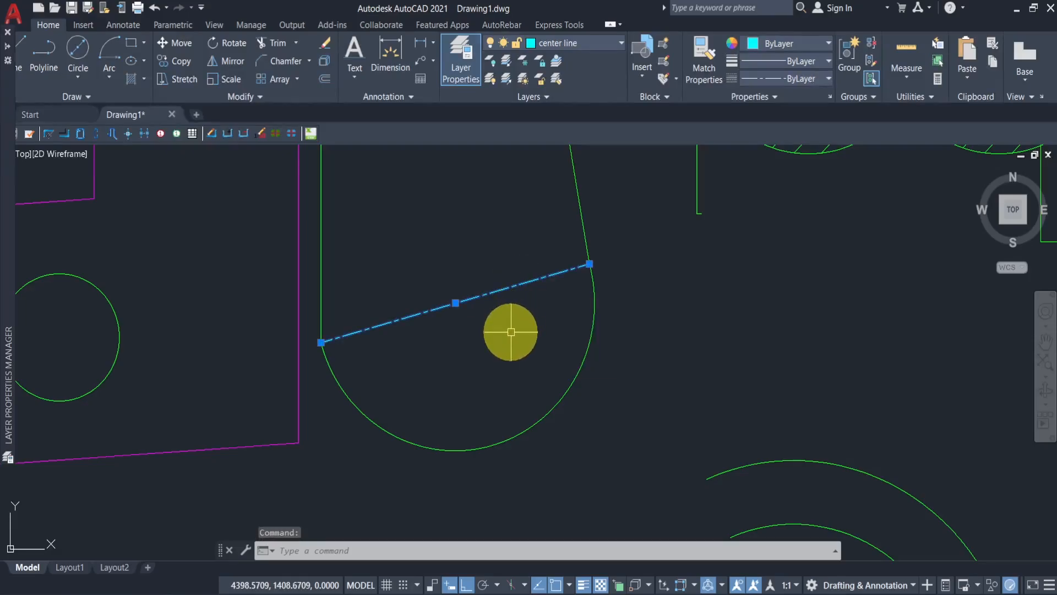
pyautogui.hotkey('ctrl', '1')
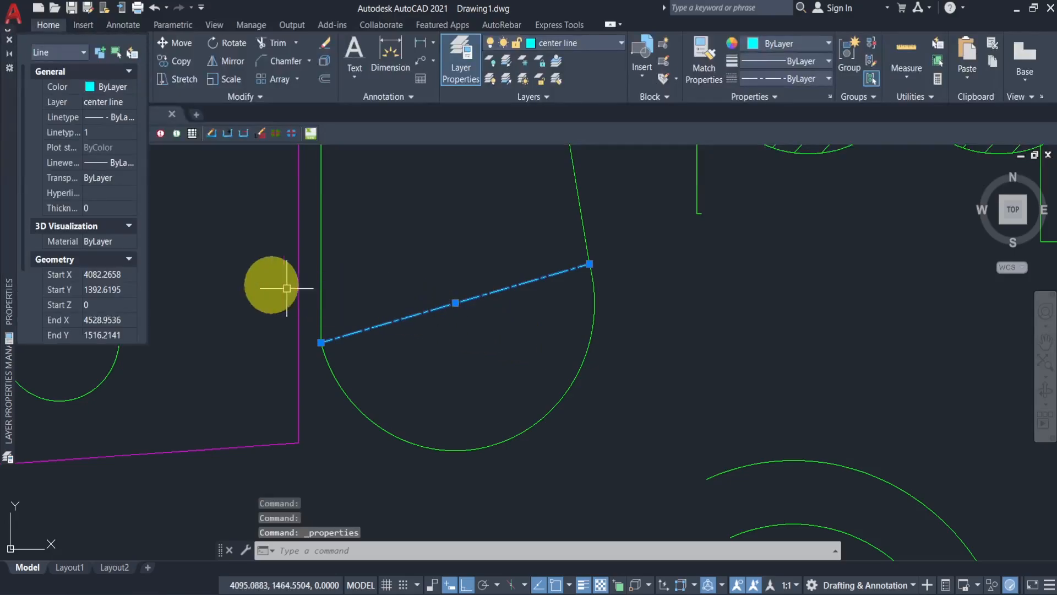
pyautogui.moveTo(180, 370); pyautogui.dragTo(236, 429)
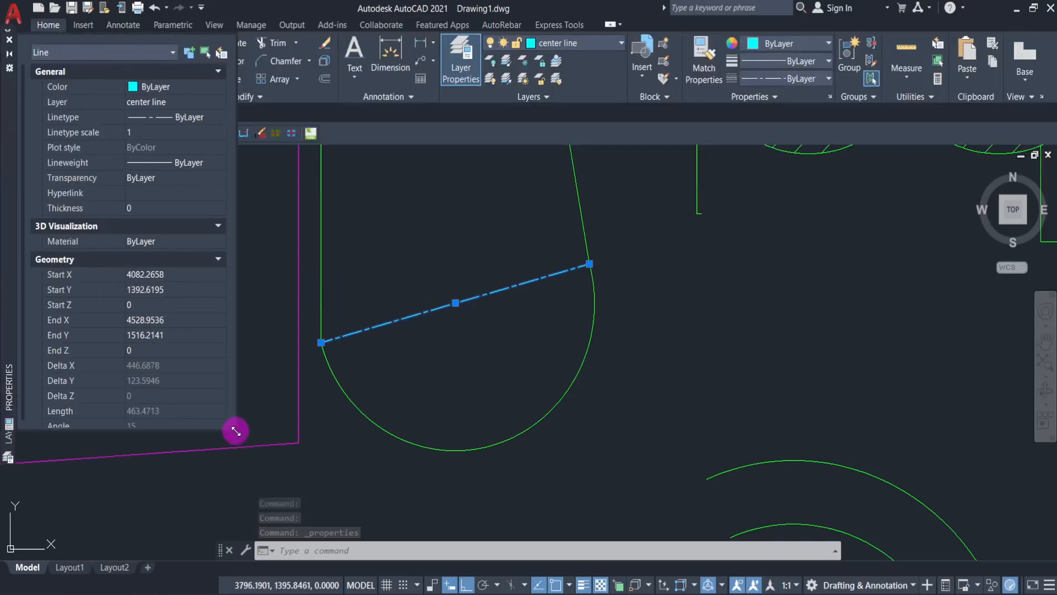
pyautogui.click(147, 134)
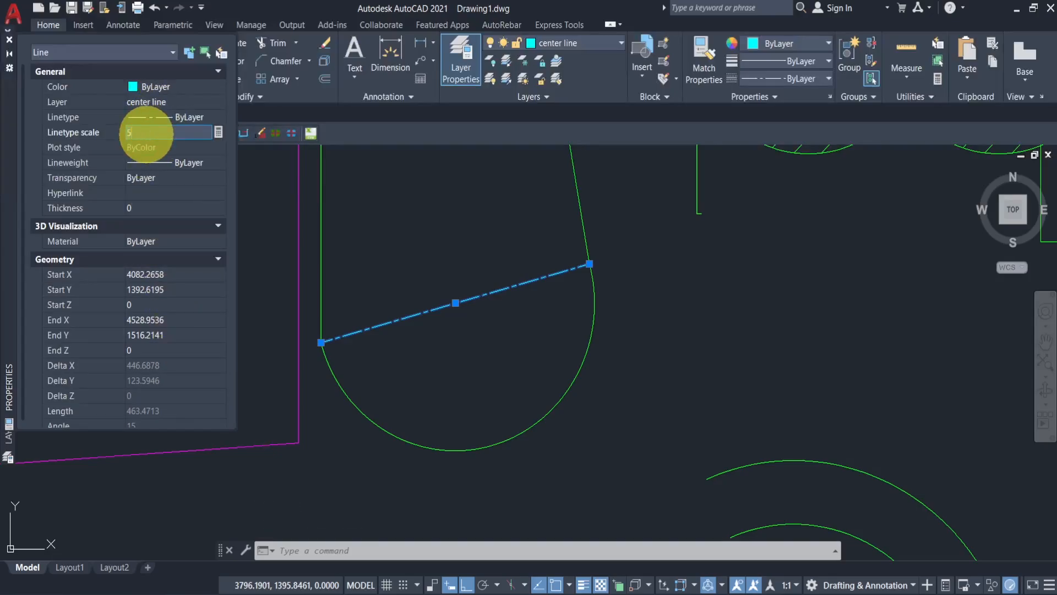
pyautogui.write('5')
pyautogui.press('Return')
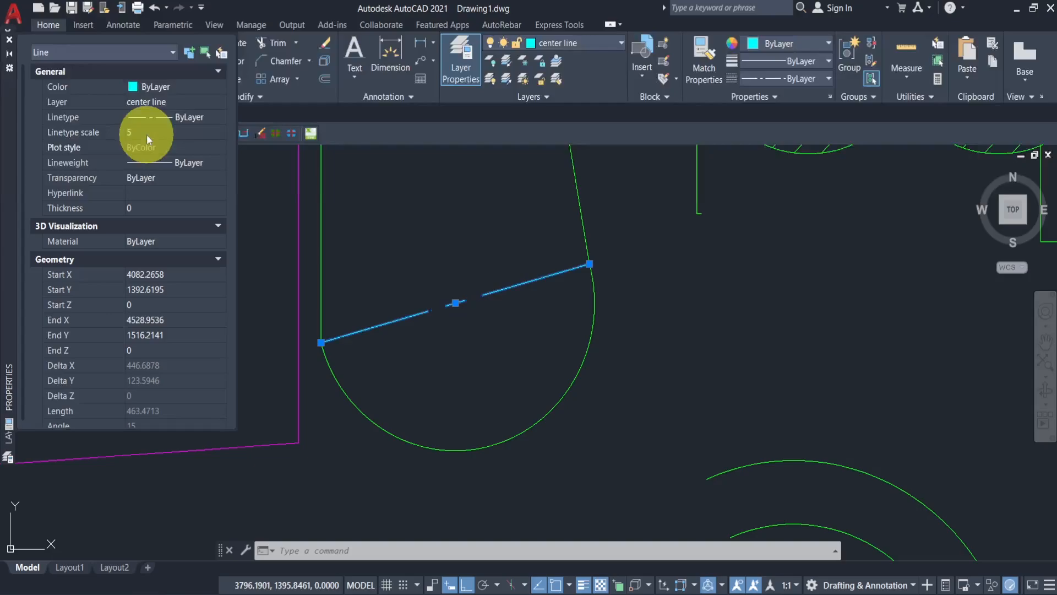
# - Change the center line's linetype scale to 2 and close the properties palette
pyautogui.click(146, 134)
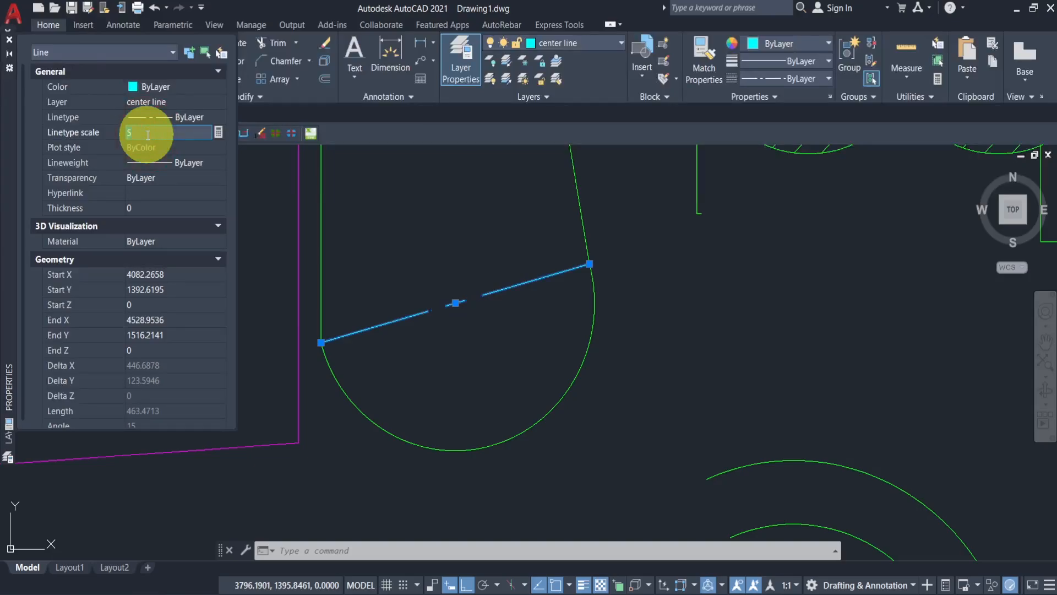
pyautogui.press('Return')
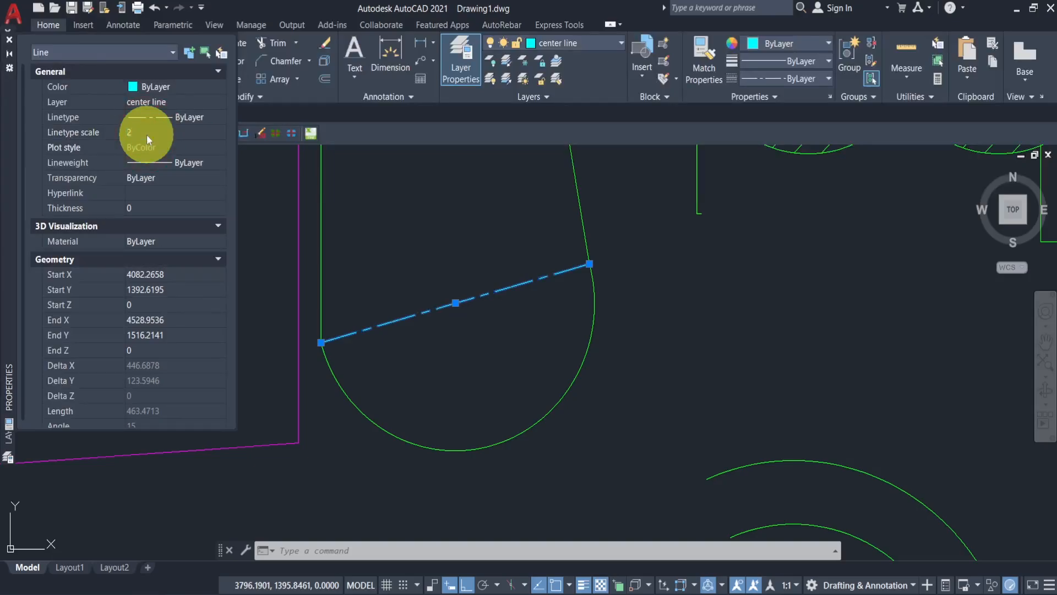
pyautogui.click(9, 39)
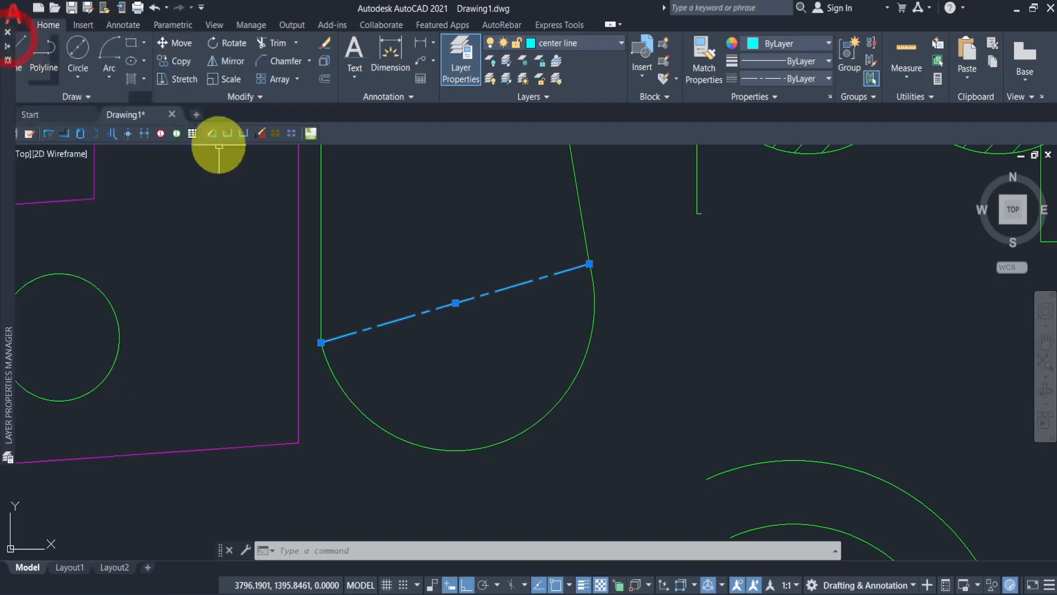
# - Save the drawing to the Desktop with the file name comprehensive guide on autocad
pyautogui.press('Escape')
pyautogui.scroll(-6, 594, 344)
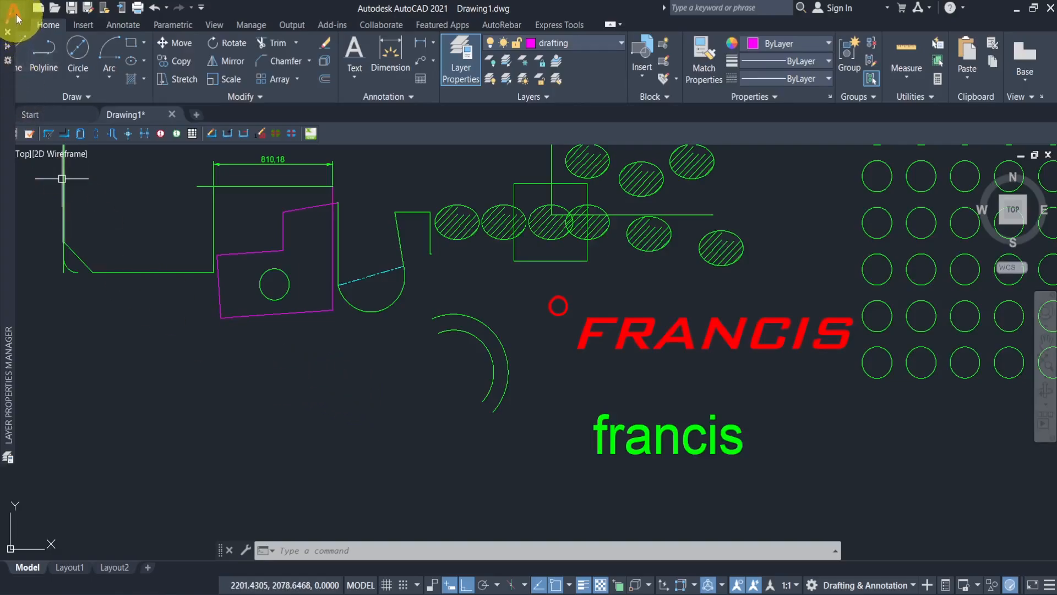
pyautogui.click(8, 33)
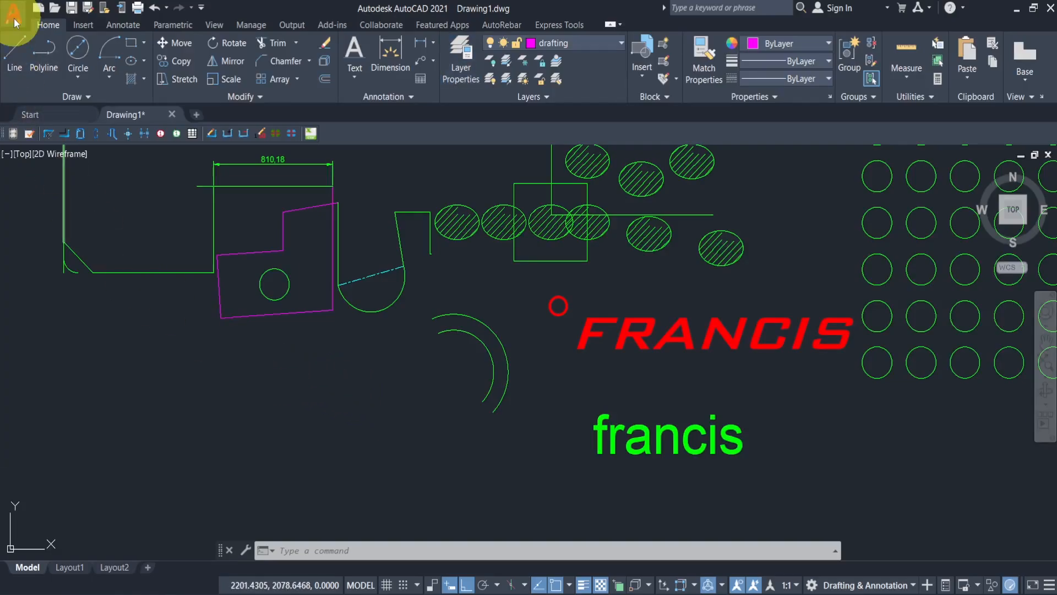
pyautogui.click(14, 18)
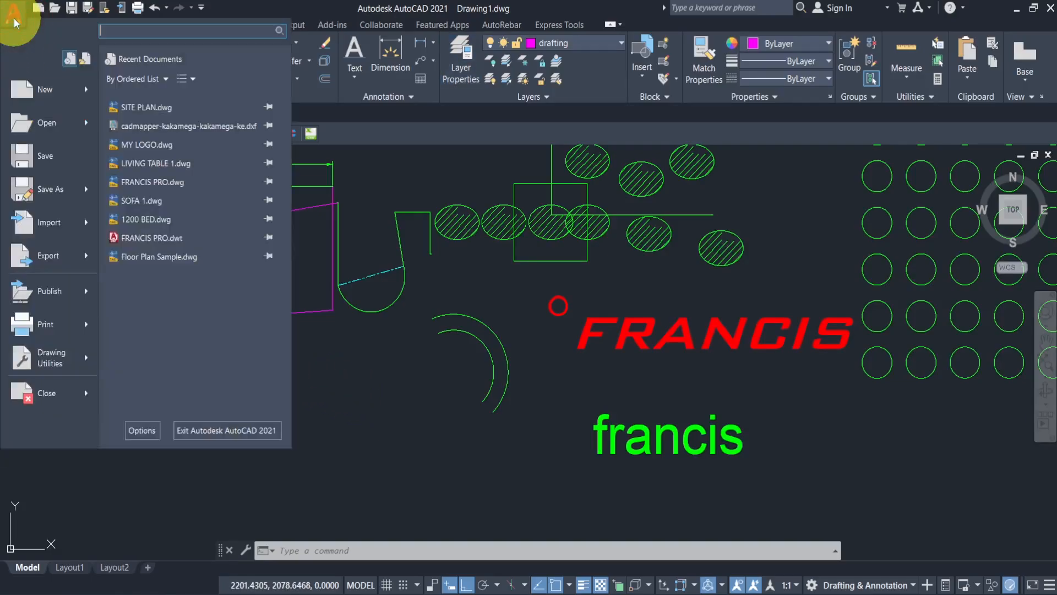
pyautogui.click(60, 156)
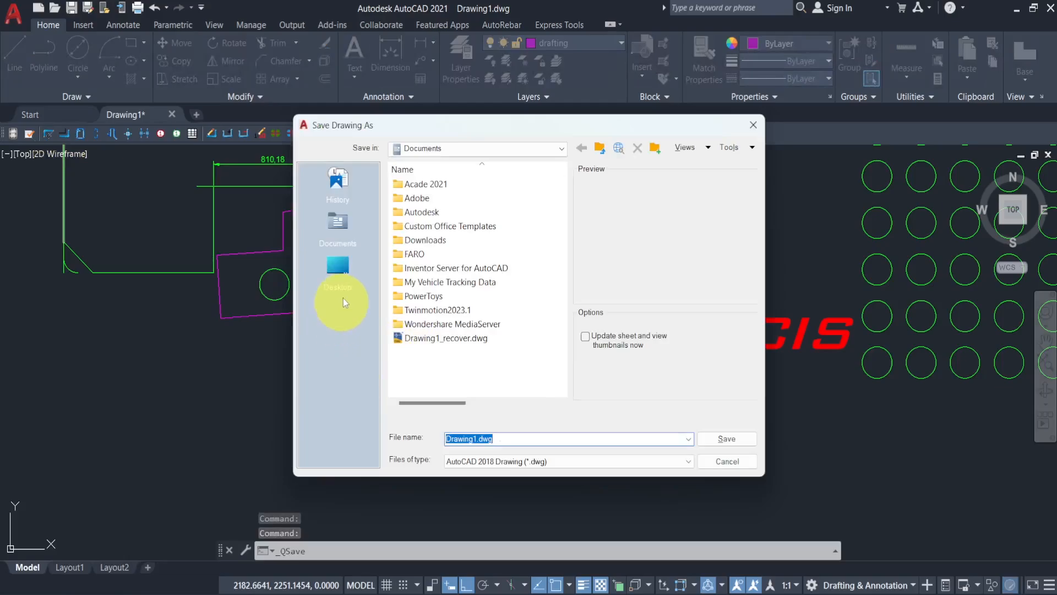
pyautogui.click(338, 266)
pyautogui.scroll(-1, 428, 310)
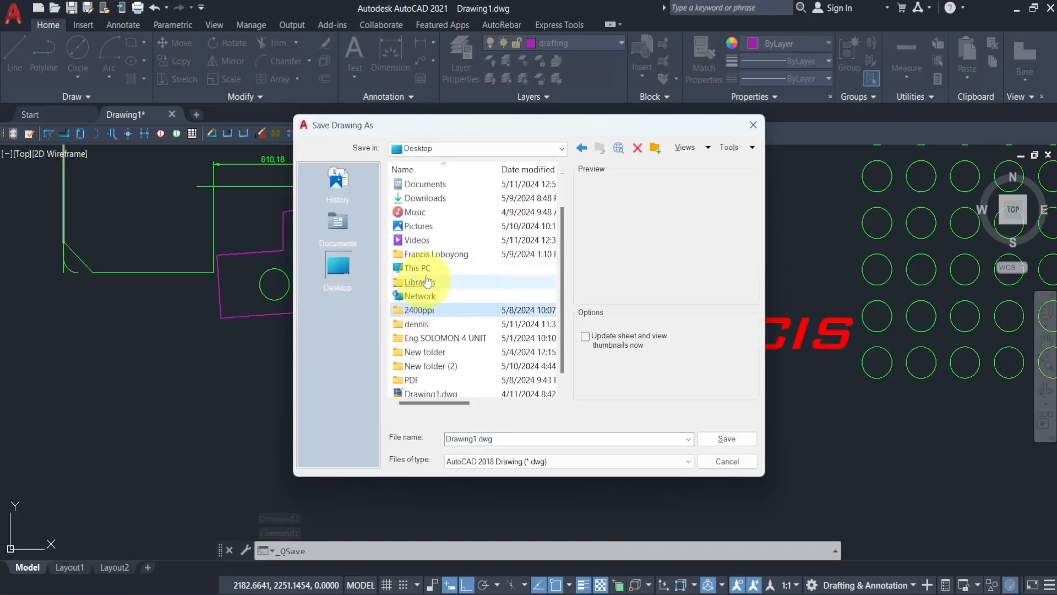
pyautogui.doubleClick(426, 267)
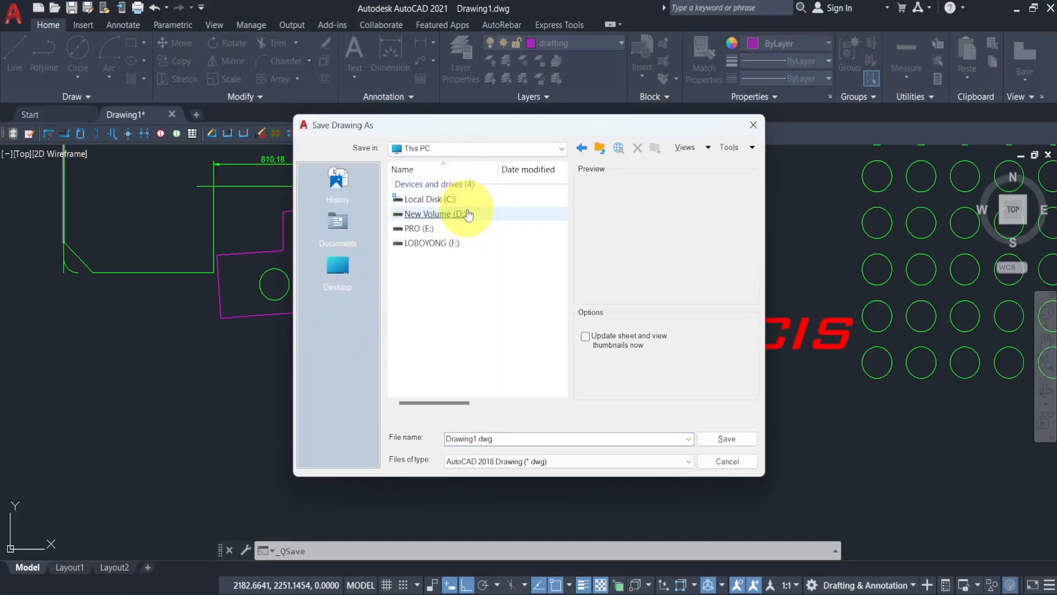
pyautogui.click(338, 284)
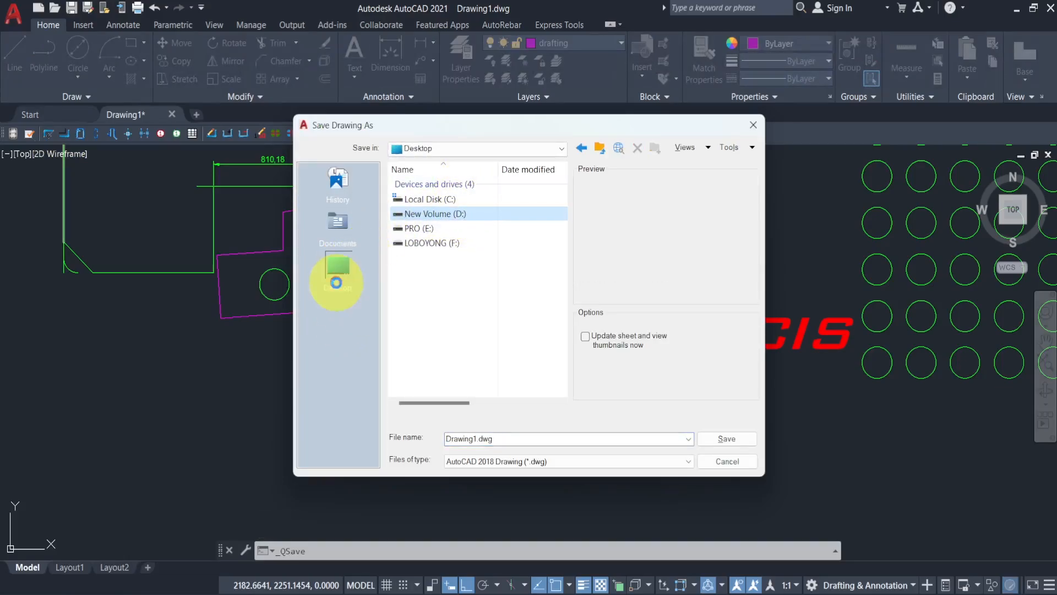
pyautogui.doubleClick(514, 440)
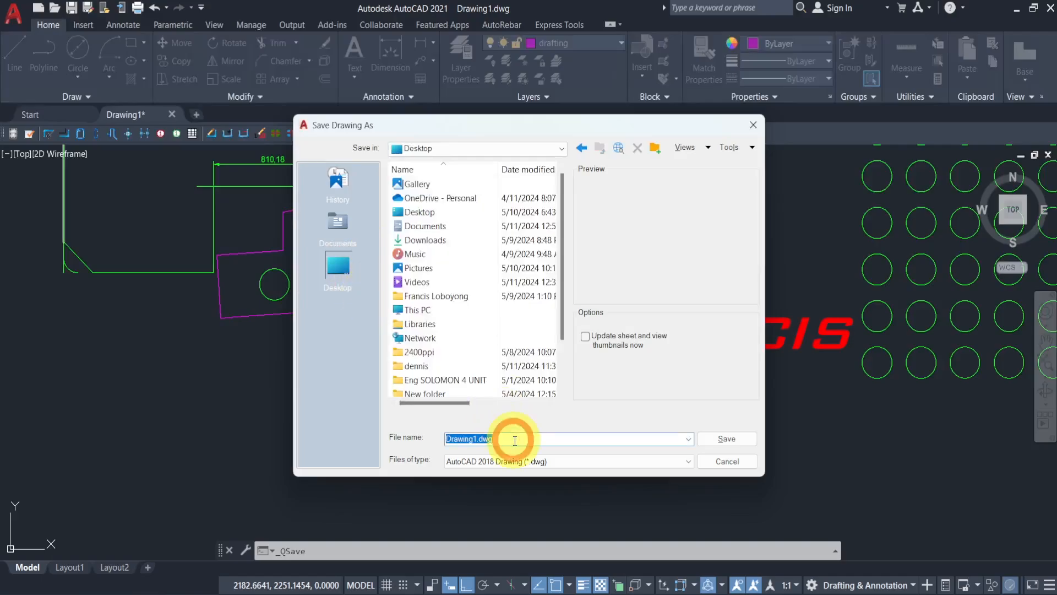
pyautogui.write('comprehensive guide on autocad')
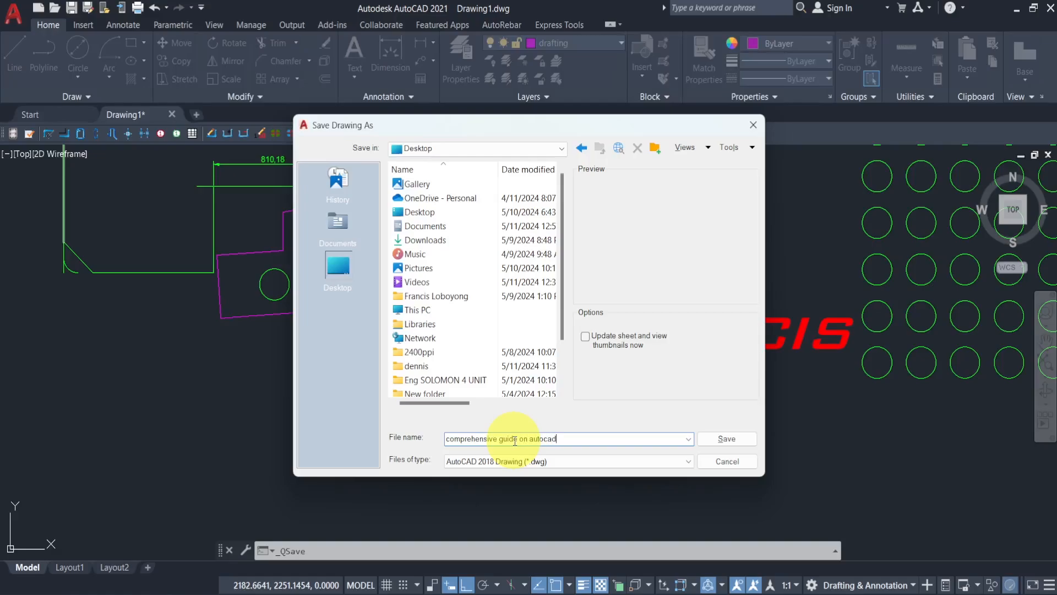
pyautogui.click(732, 439)
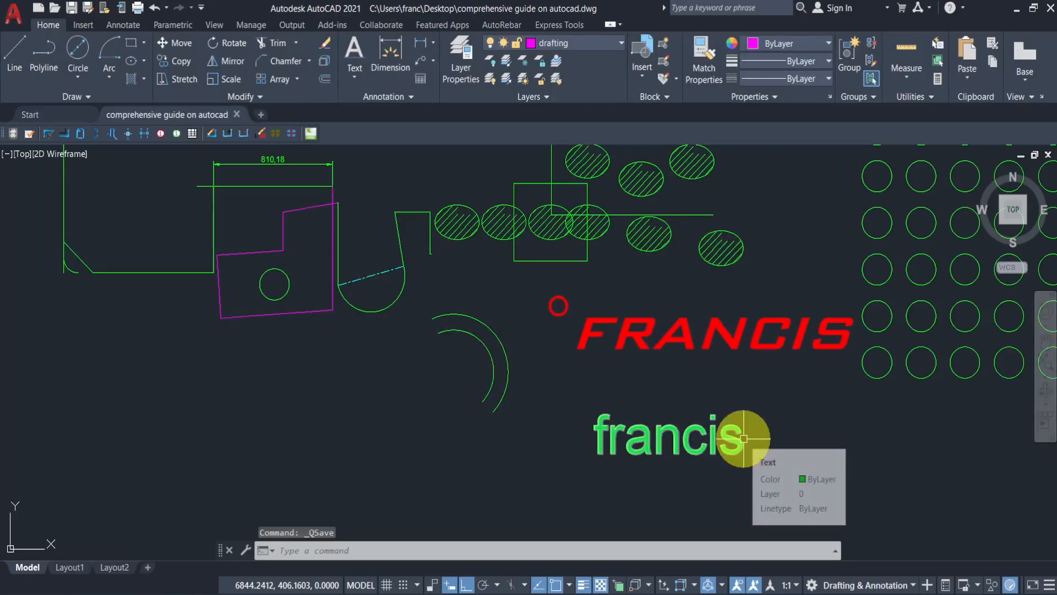
# - Check the saved drawing file on the desktop and switch the drawing to the Layout1 paper space layout
pyautogui.click(1053, 591)
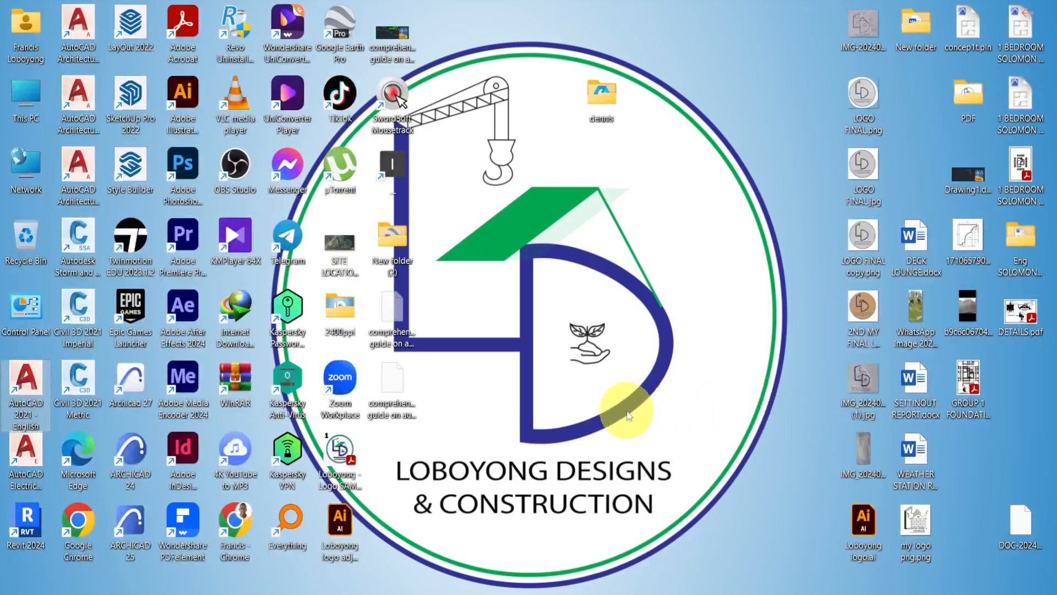
pyautogui.click(406, 55)
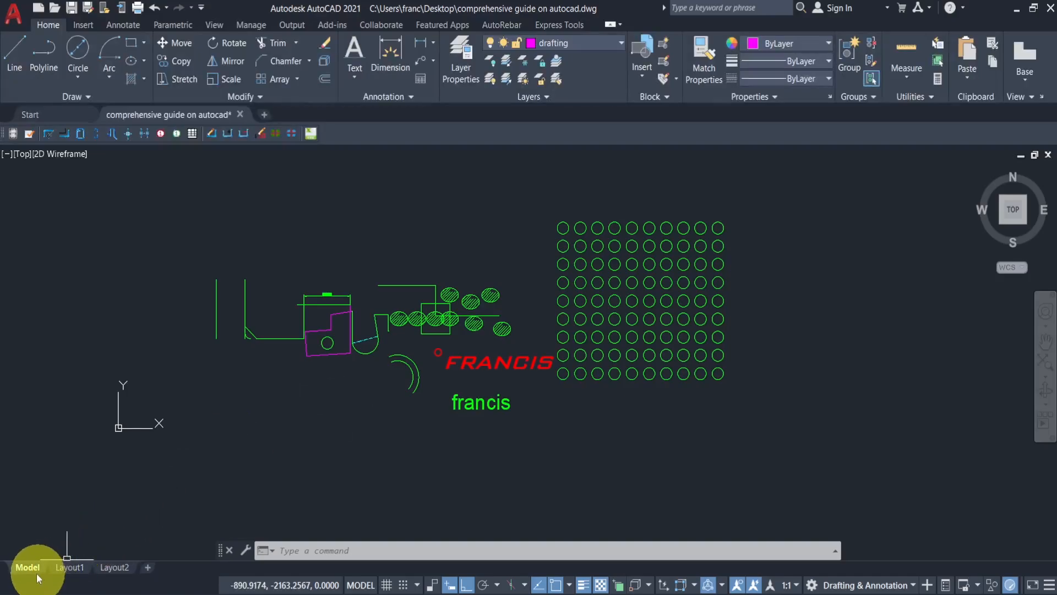
pyautogui.moveTo(31, 572); pyautogui.dragTo(31, 575)
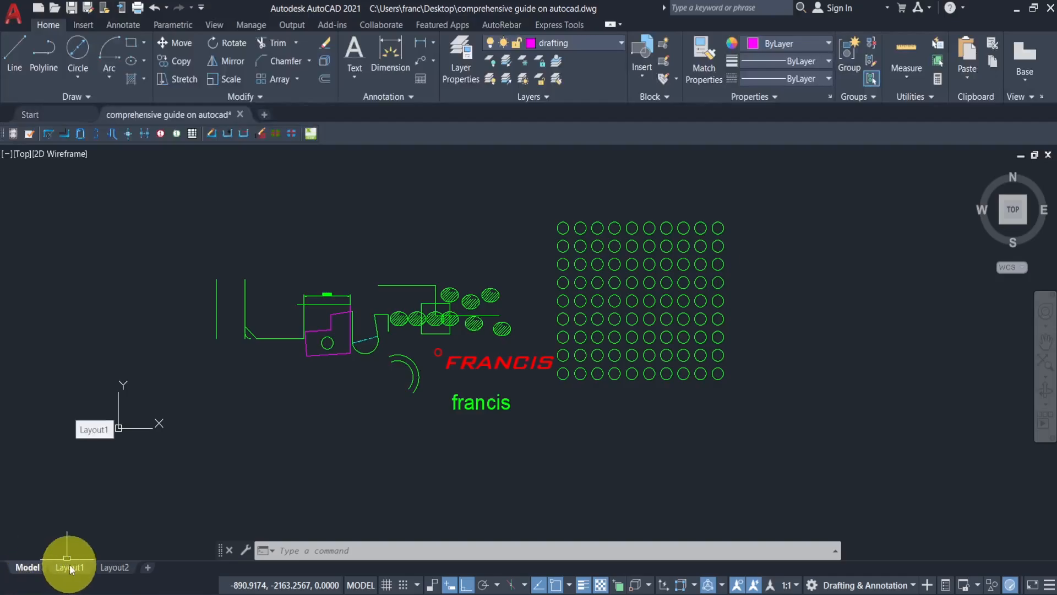
pyautogui.moveTo(71, 569)
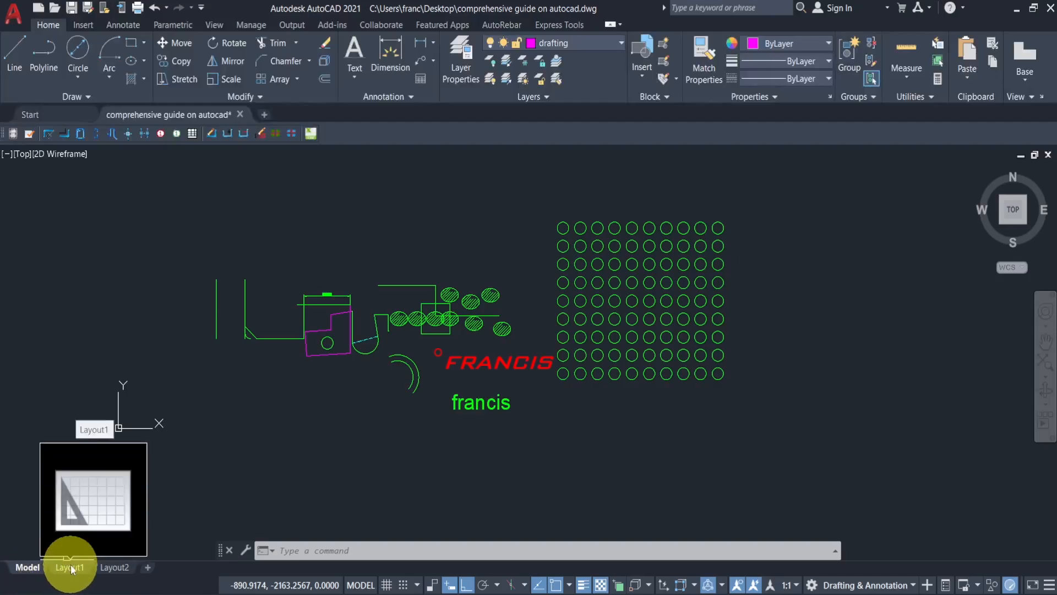
pyautogui.click(71, 569)
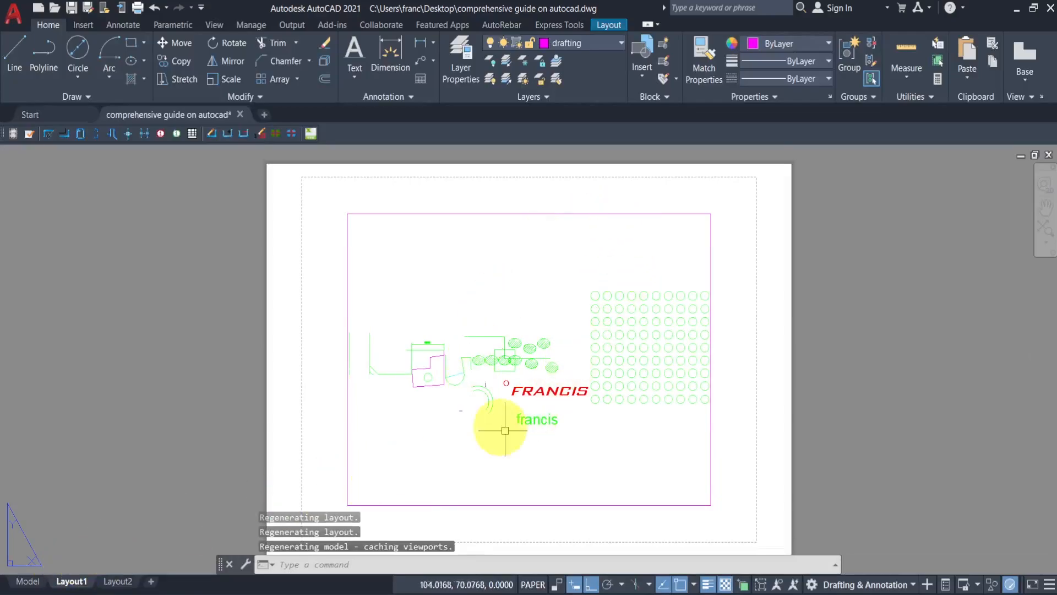
pyautogui.moveTo(624, 473); pyautogui.dragTo(626, 425, button='middle')
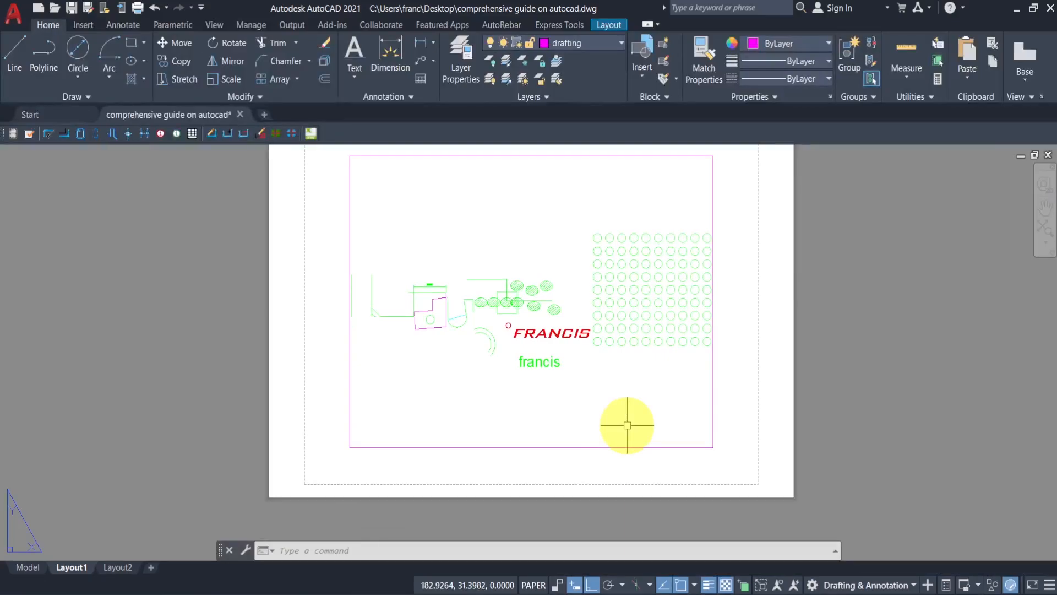
# - Open Layout1's page setup for modification and set its printer/plotter to DWG To PDF.pc3
pyautogui.rightClick(71, 568)
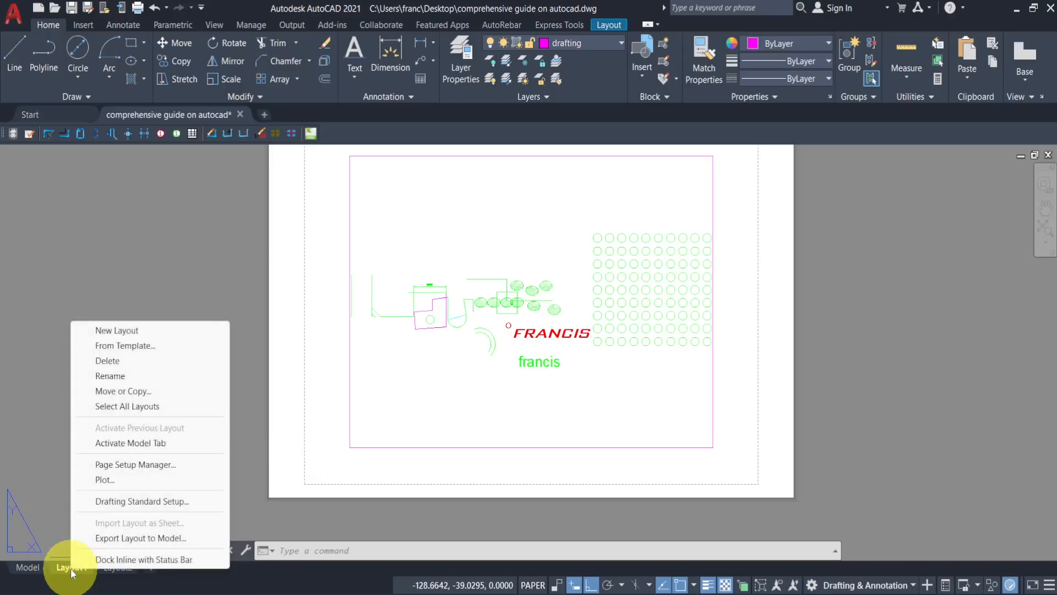
pyautogui.click(118, 466)
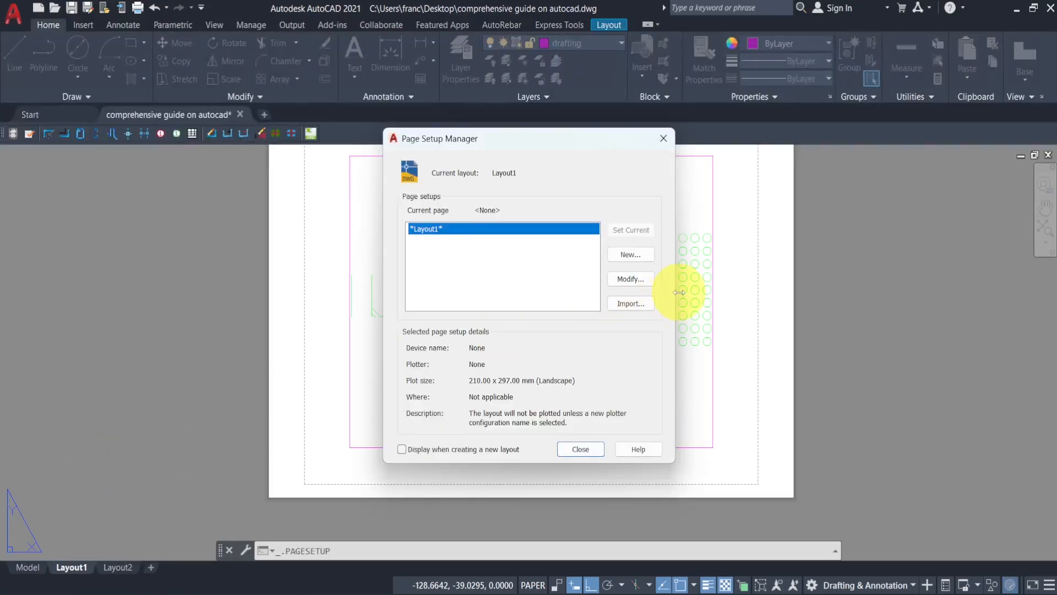
pyautogui.click(642, 278)
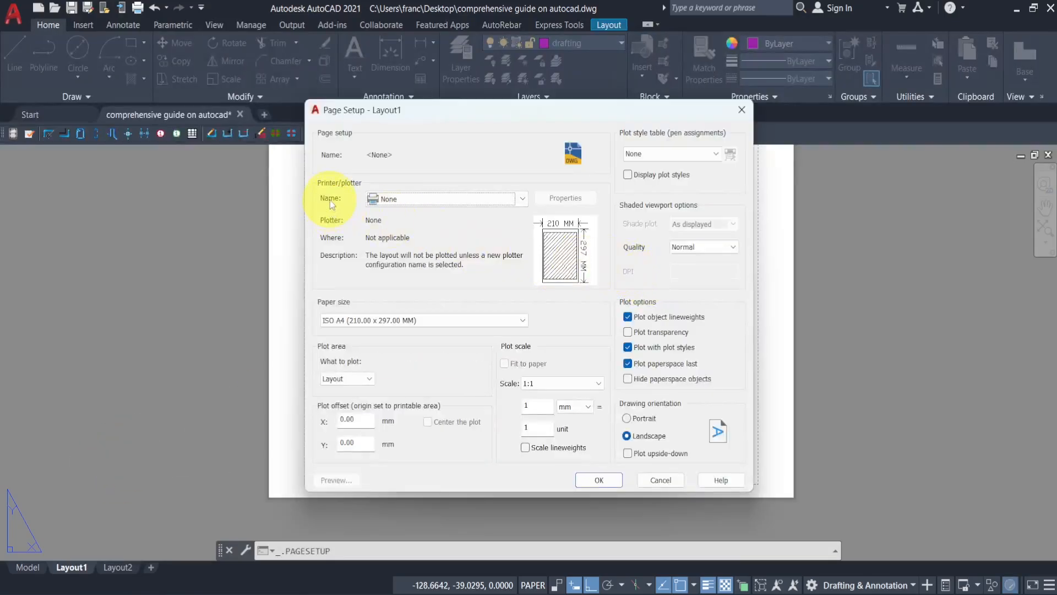
pyautogui.click(400, 198)
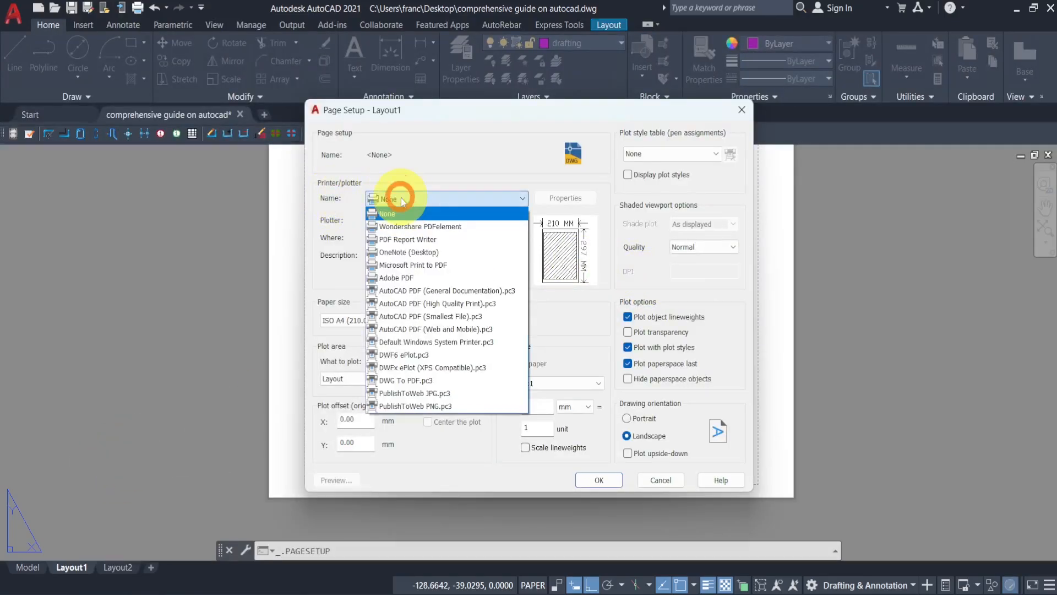
pyautogui.click(428, 378)
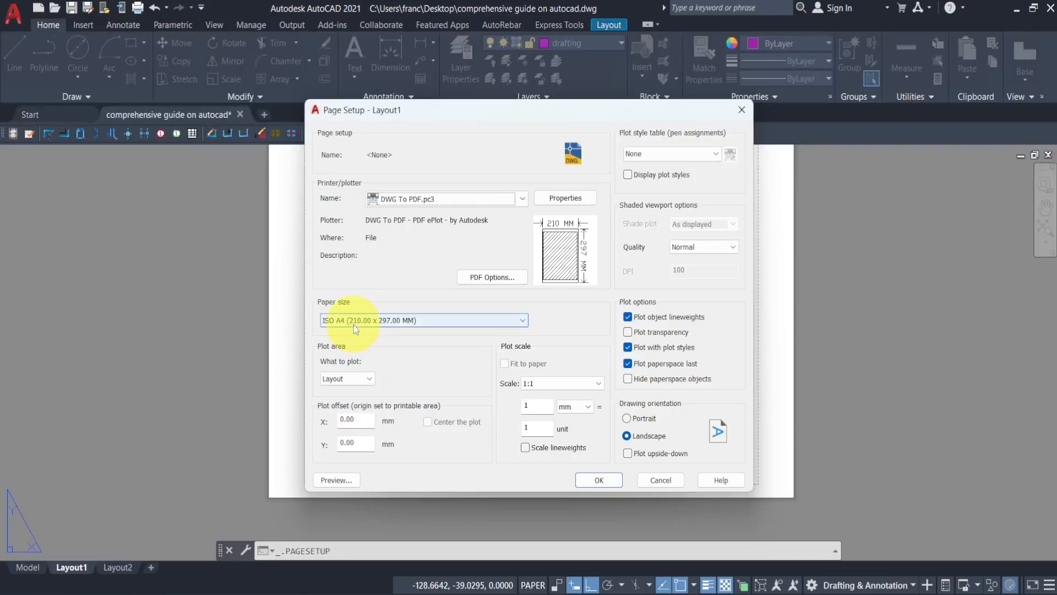
# - Set the layout's paper size to ISO full bleed A4 (297.00 x 210.00 MM)
pyautogui.click(388, 323)
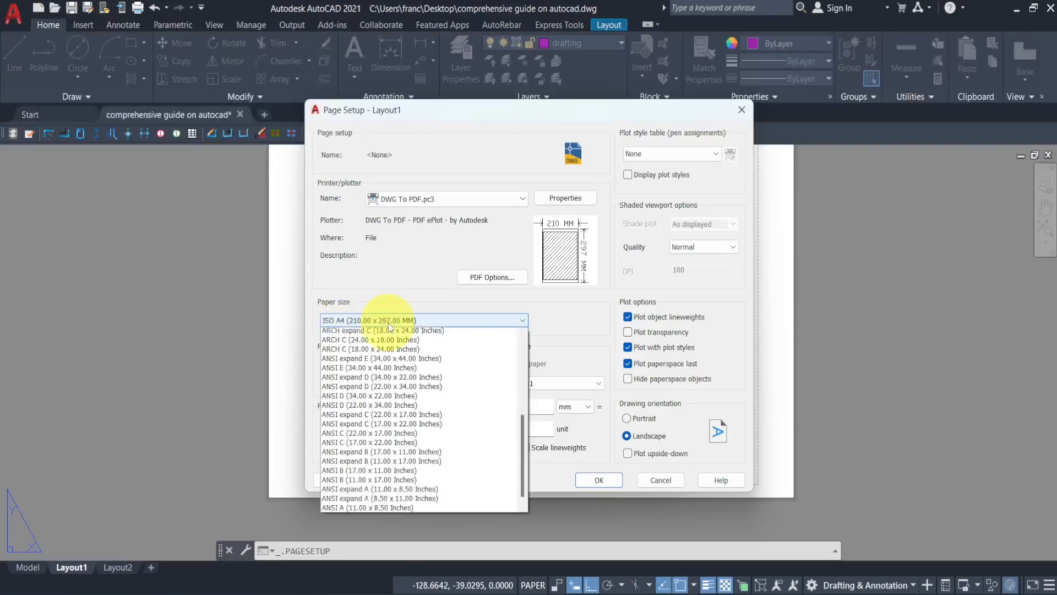
pyautogui.scroll(-1, 428, 463)
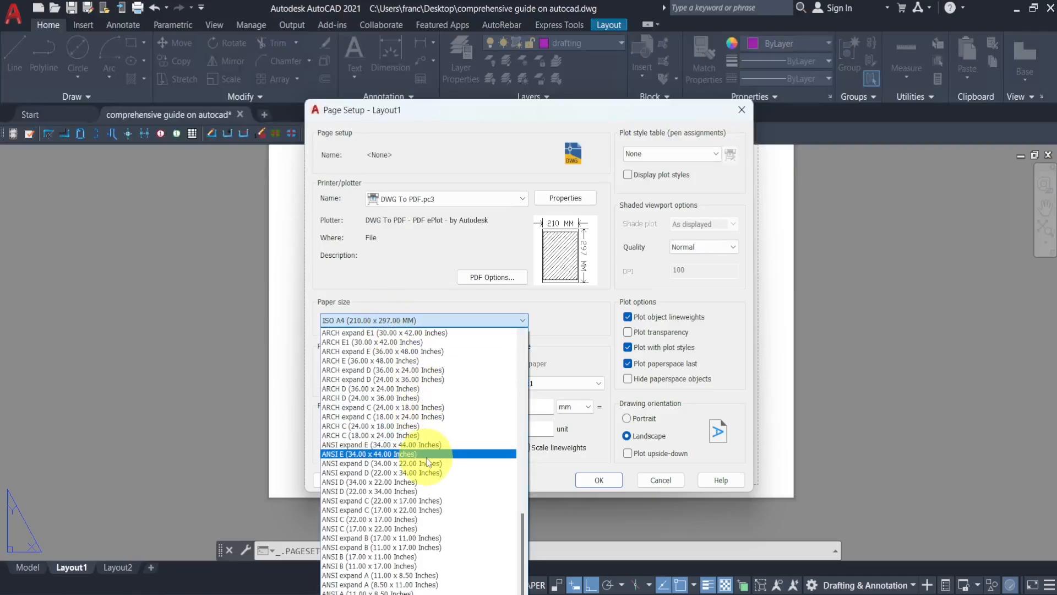
pyautogui.scroll(10, 428, 462)
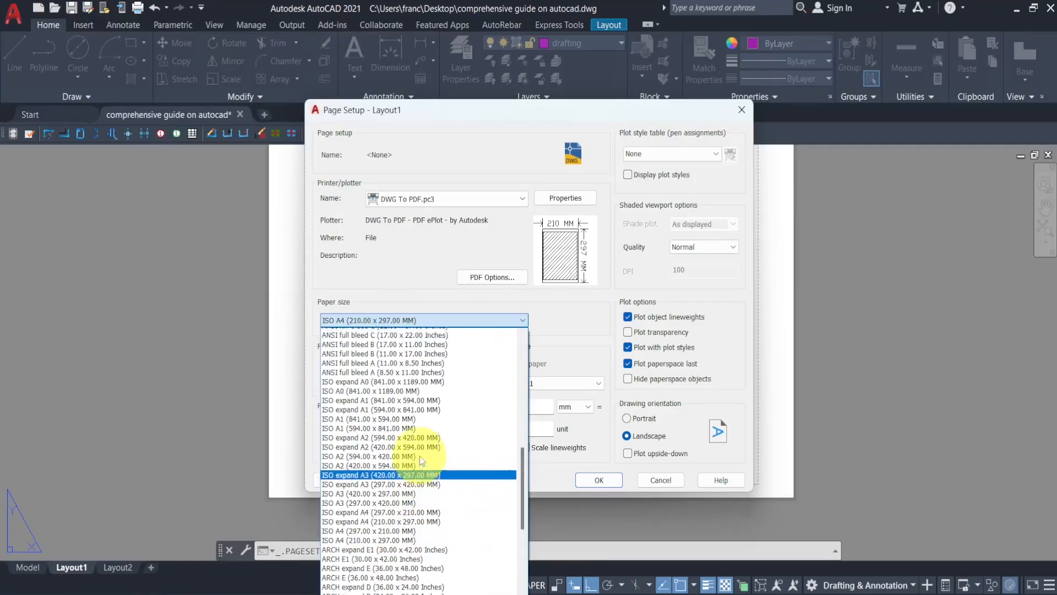
pyautogui.scroll(4, 417, 458)
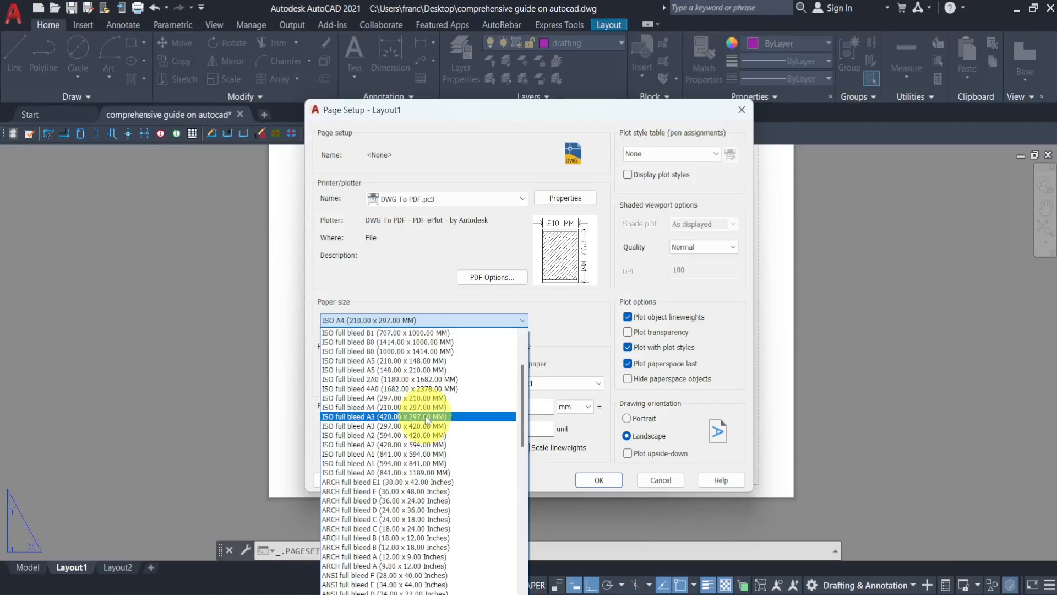
pyautogui.click(374, 399)
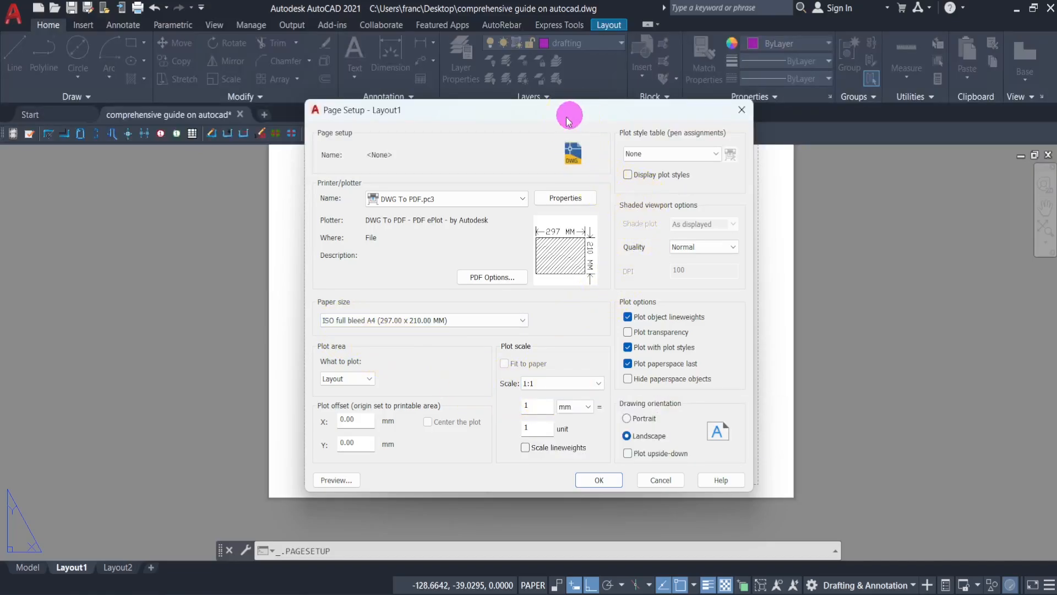
# - Set the plot style table to monochrome.ctb with plot styles displayed, and close the page setup dialogs
pyautogui.moveTo(571, 120); pyautogui.dragTo(224, 163)
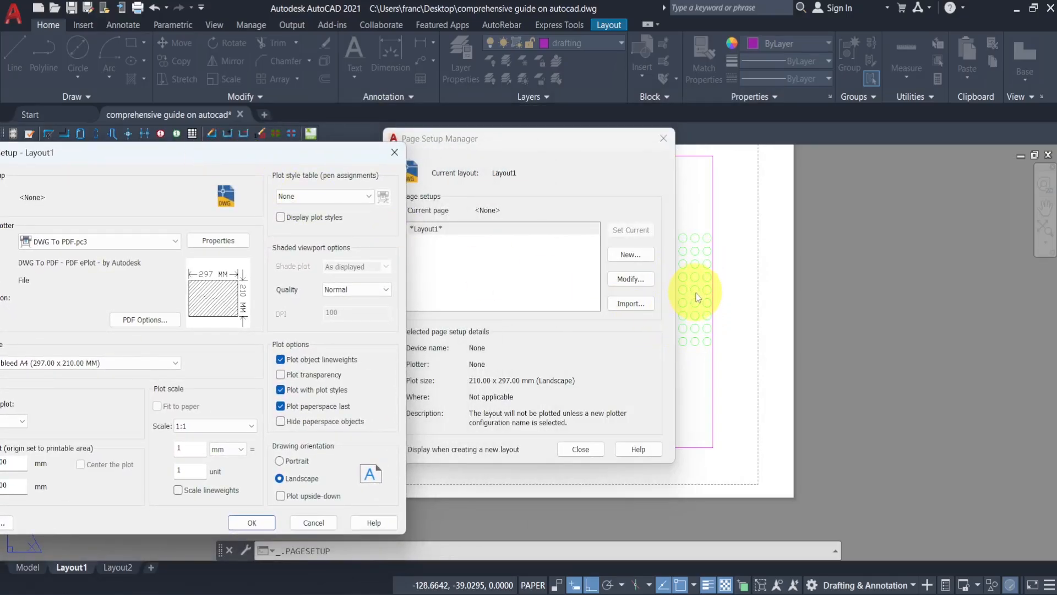
pyautogui.moveTo(272, 154); pyautogui.dragTo(463, 135)
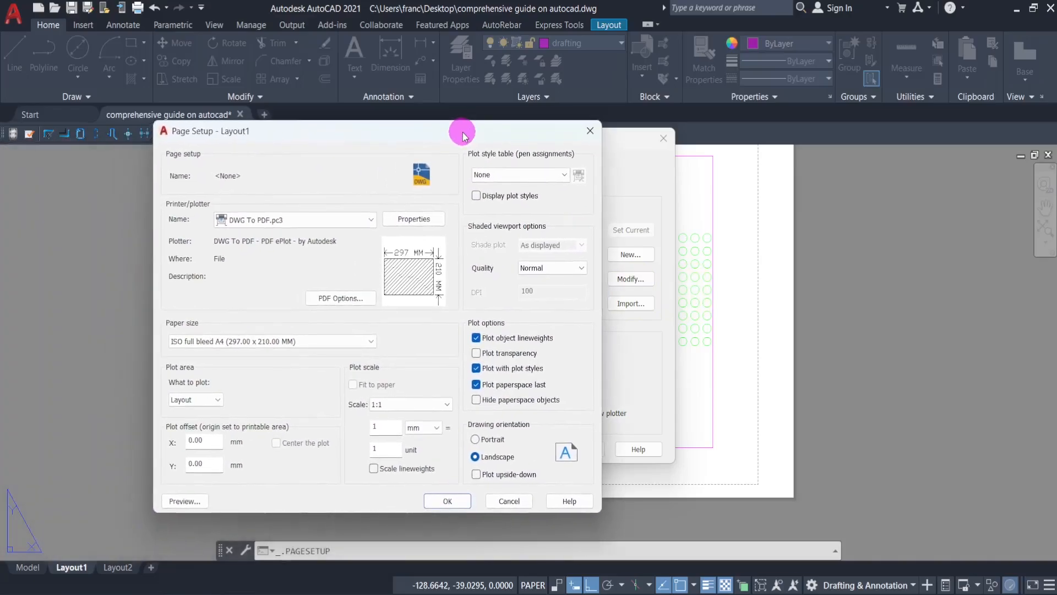
pyautogui.click(497, 174)
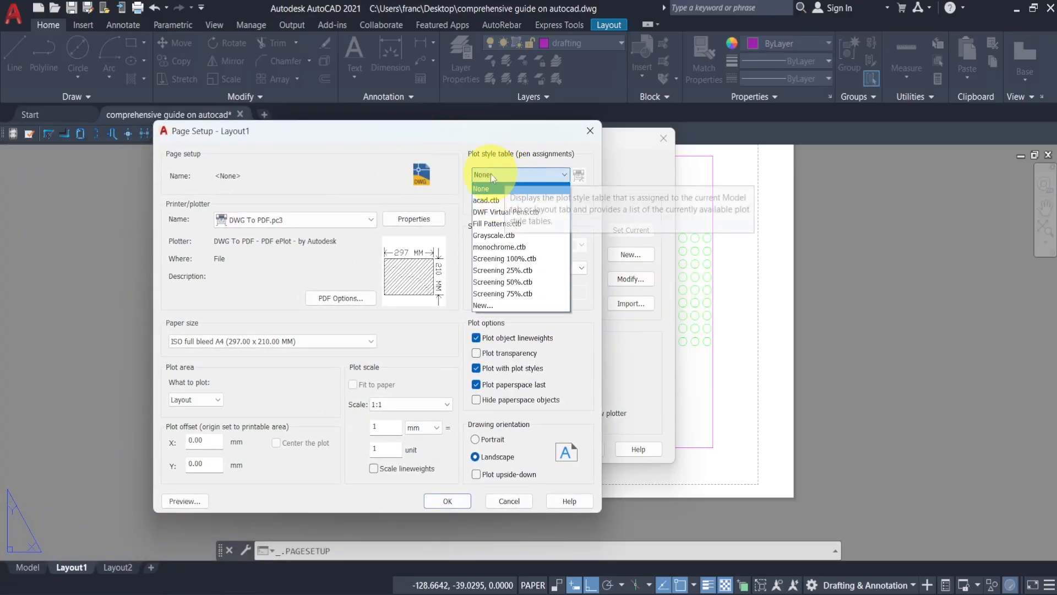
pyautogui.click(512, 249)
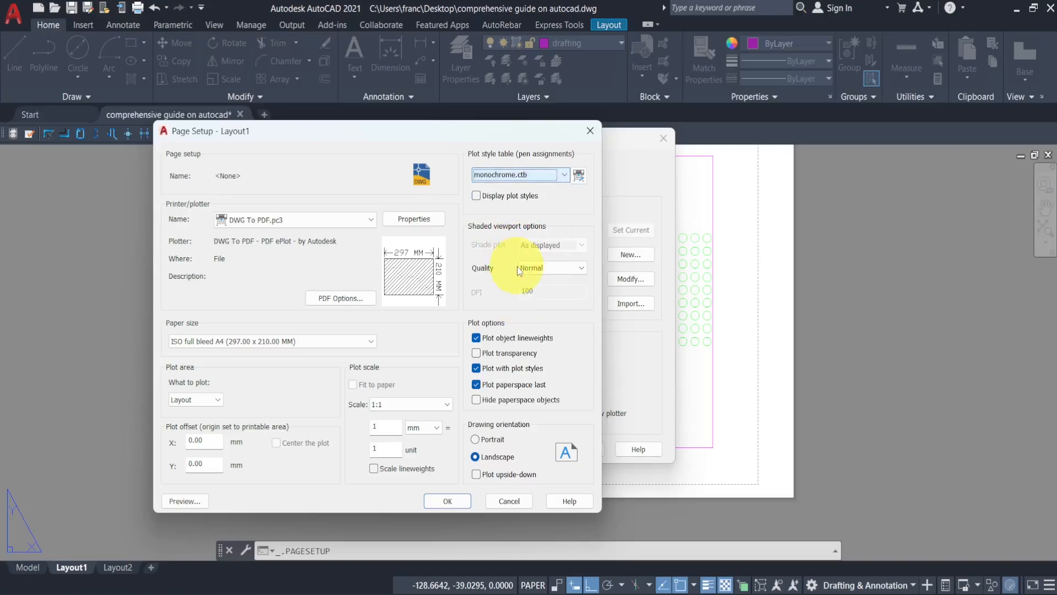
pyautogui.click(477, 196)
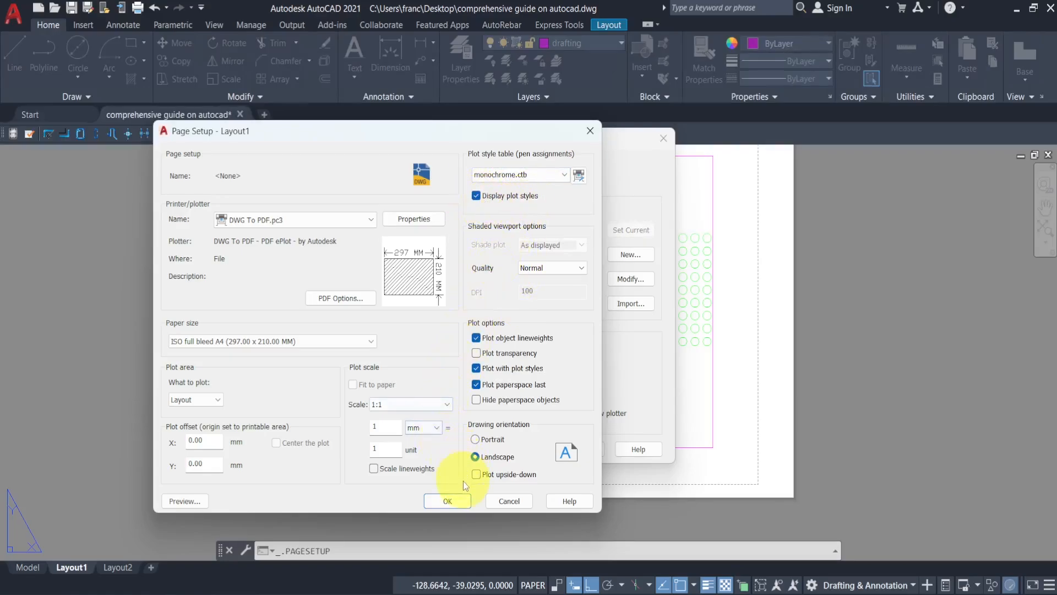
pyautogui.click(448, 501)
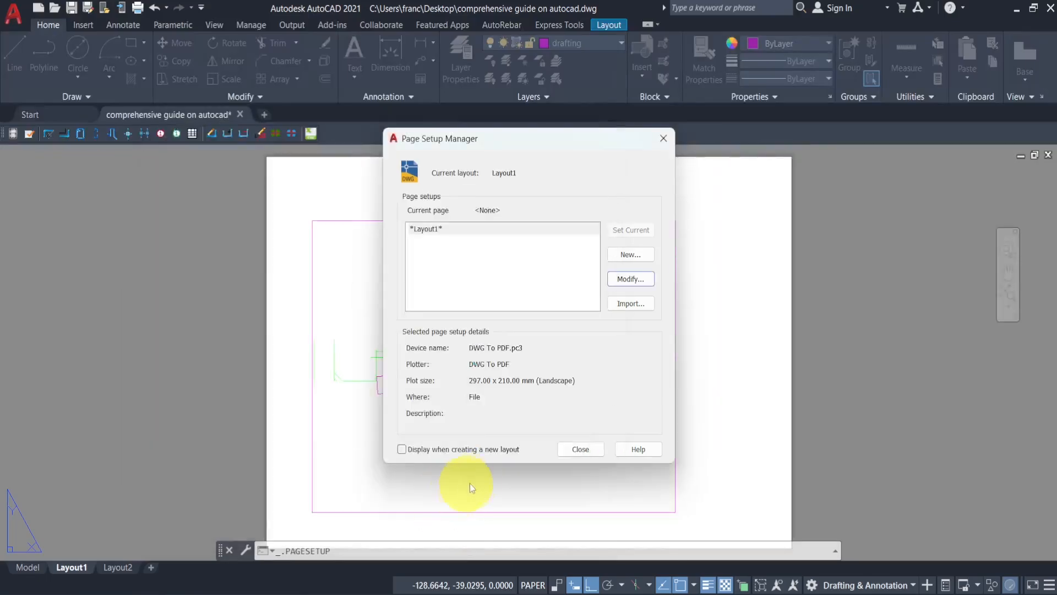
pyautogui.click(583, 451)
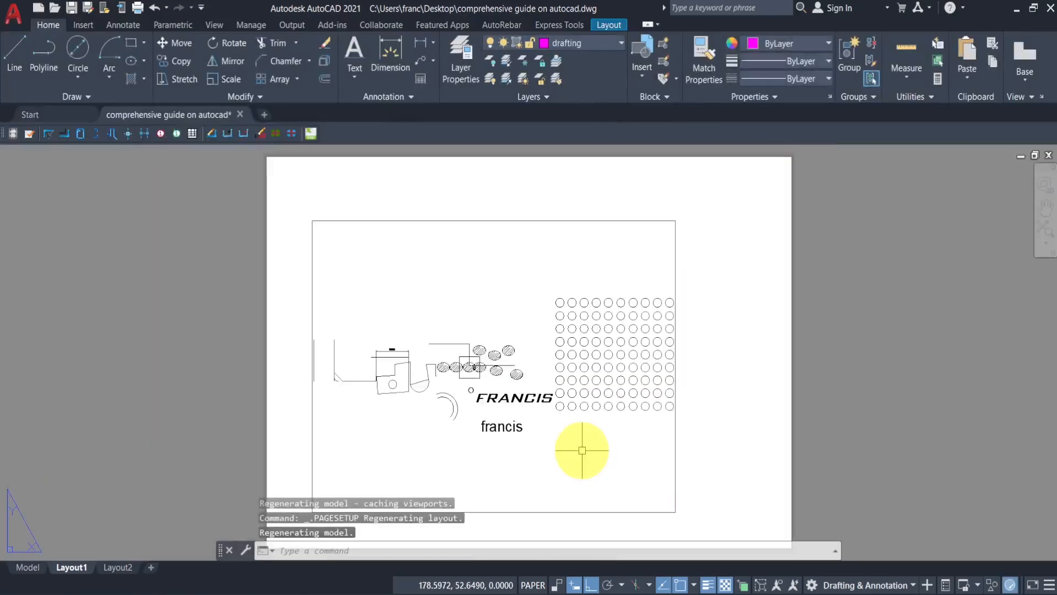
# - Move the paper-space viewport so it sits centred on the A4 sheet
pyautogui.scroll(-2, 630, 442)
pyautogui.moveTo(630, 444); pyautogui.dragTo(602, 397, button='middle')
pyautogui.scroll(1, 604, 409)
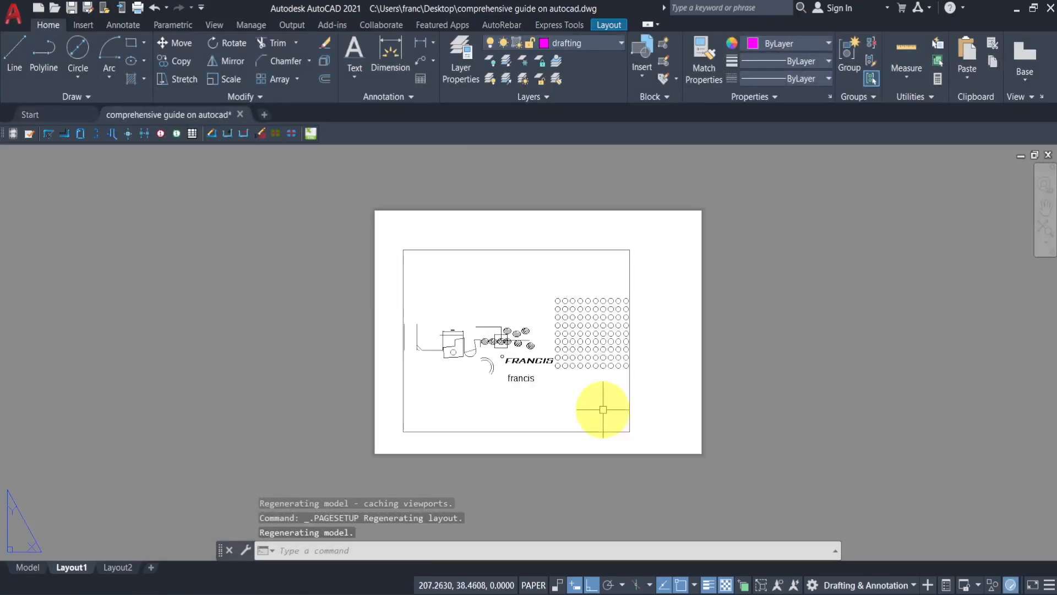
pyautogui.click(629, 408)
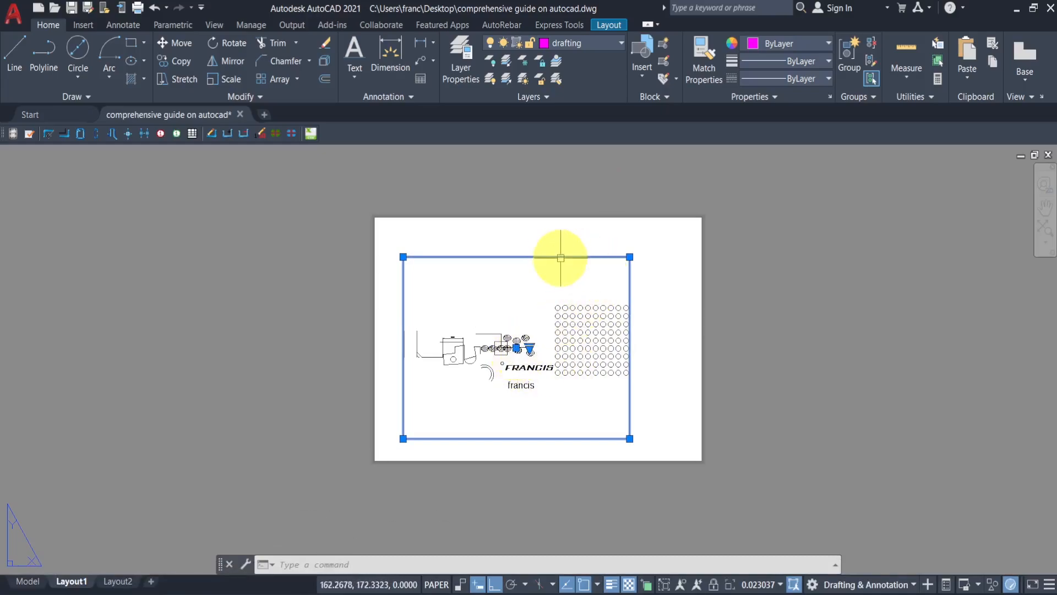
pyautogui.click(516, 348)
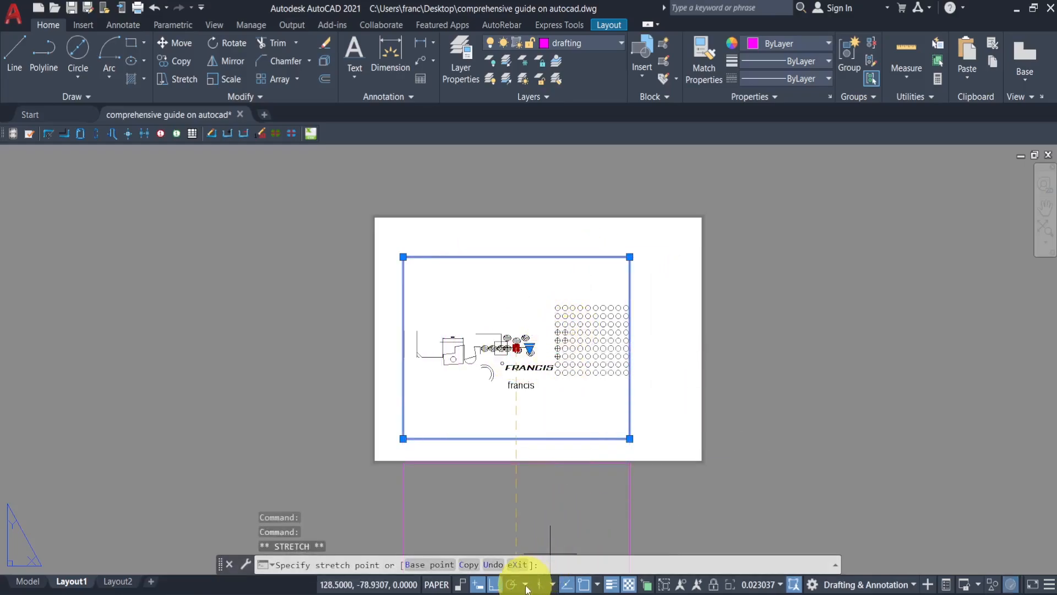
pyautogui.click(495, 584)
pyautogui.click(555, 332)
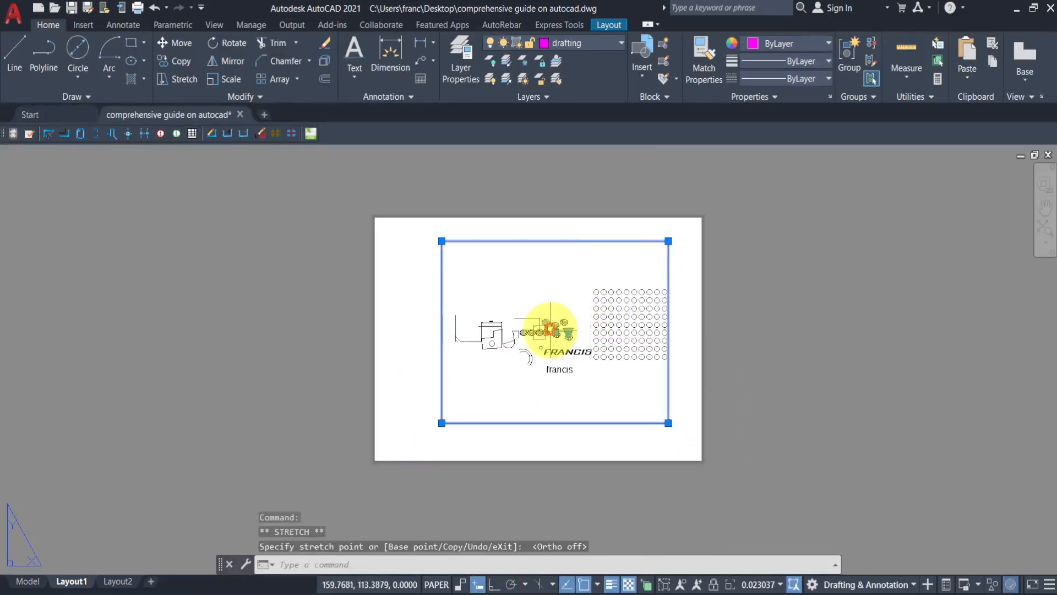
pyautogui.click(555, 332)
pyautogui.click(540, 348)
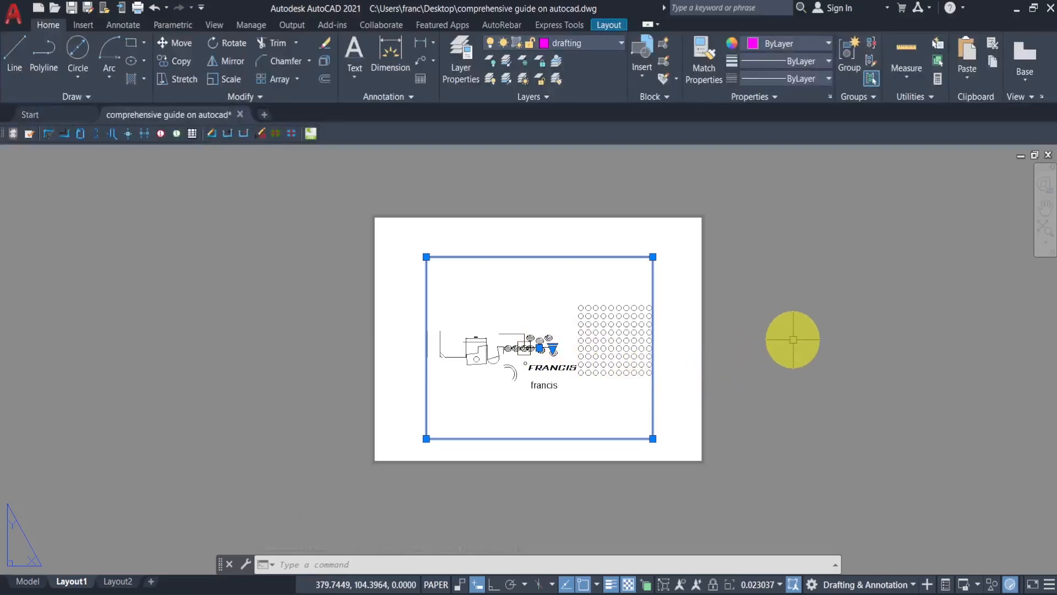
pyautogui.press('Escape')
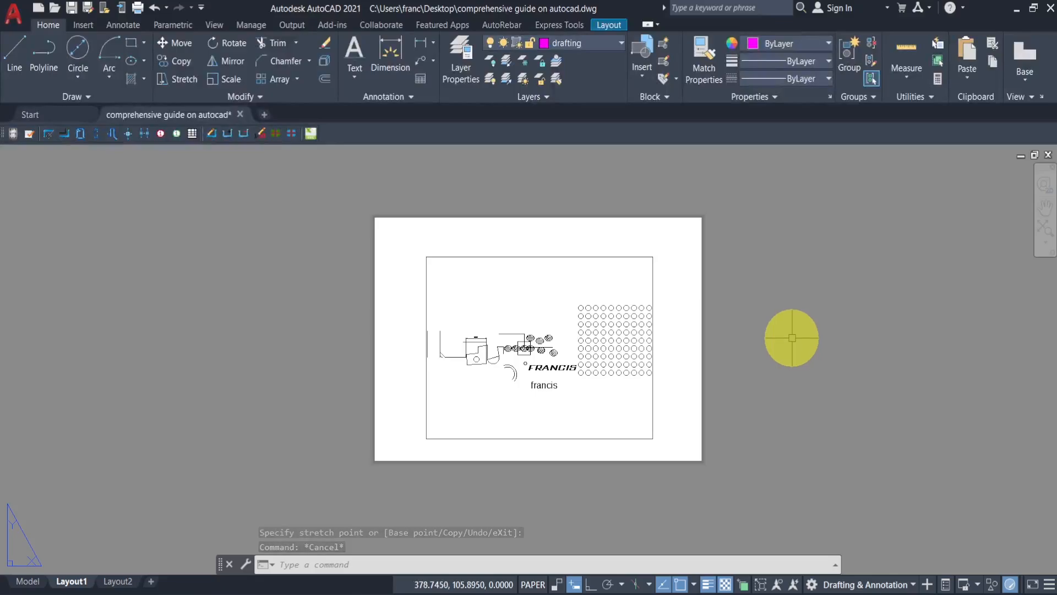
# - Examine the Plot settings of the drafting and Defpoints layers in Layer Properties
pyautogui.click(651, 274)
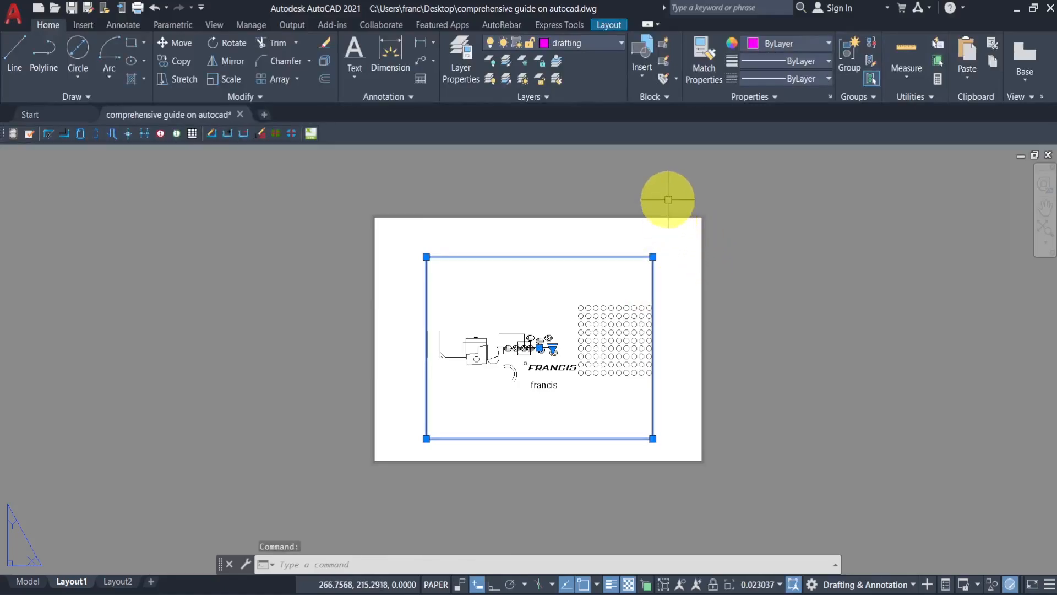
pyautogui.click(597, 45)
pyautogui.click(597, 45)
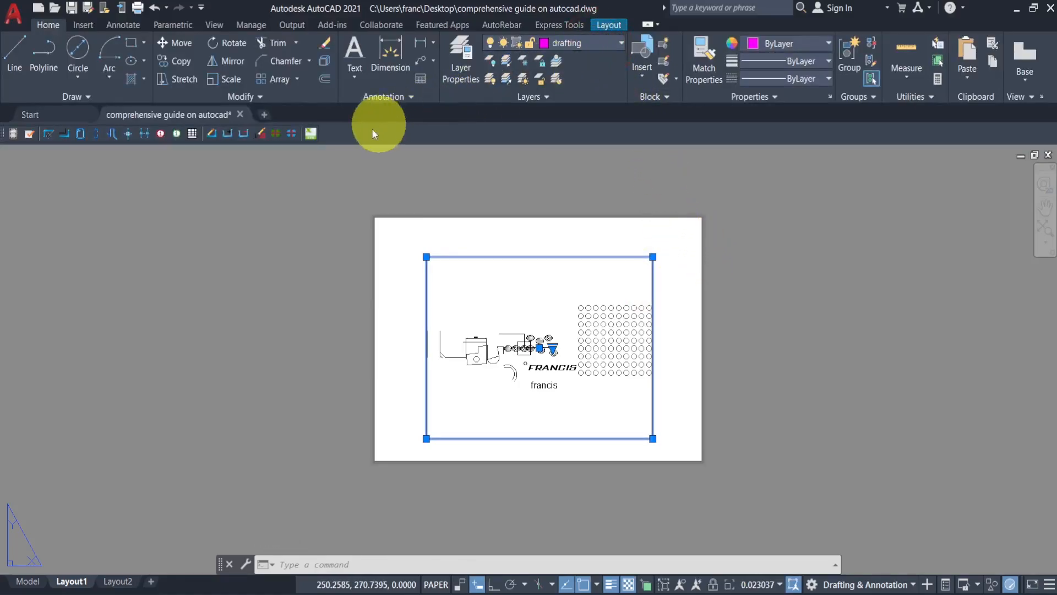
pyautogui.click(459, 64)
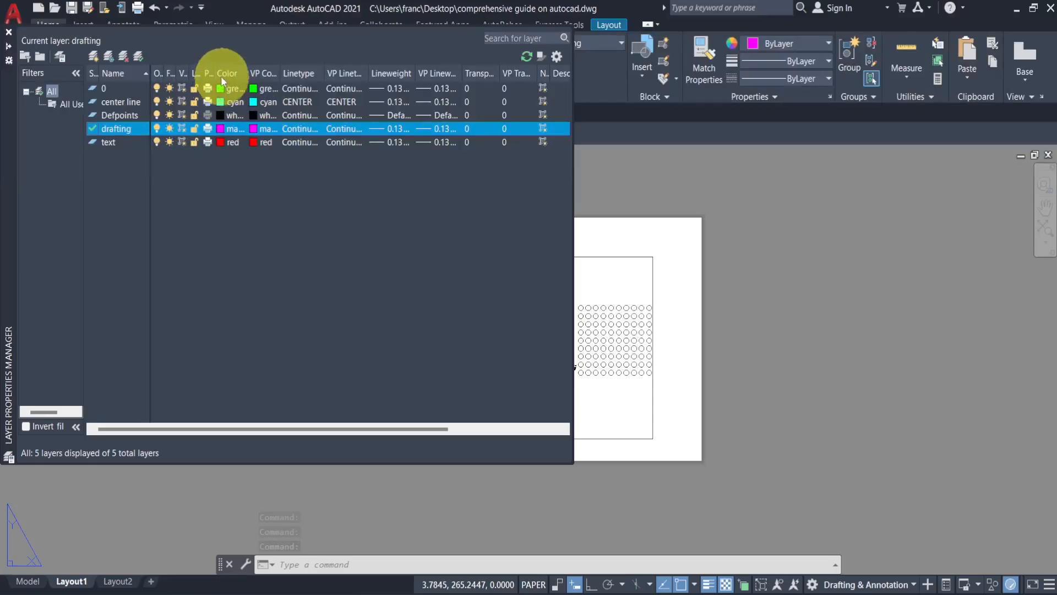
pyautogui.moveTo(215, 71); pyautogui.dragTo(261, 69)
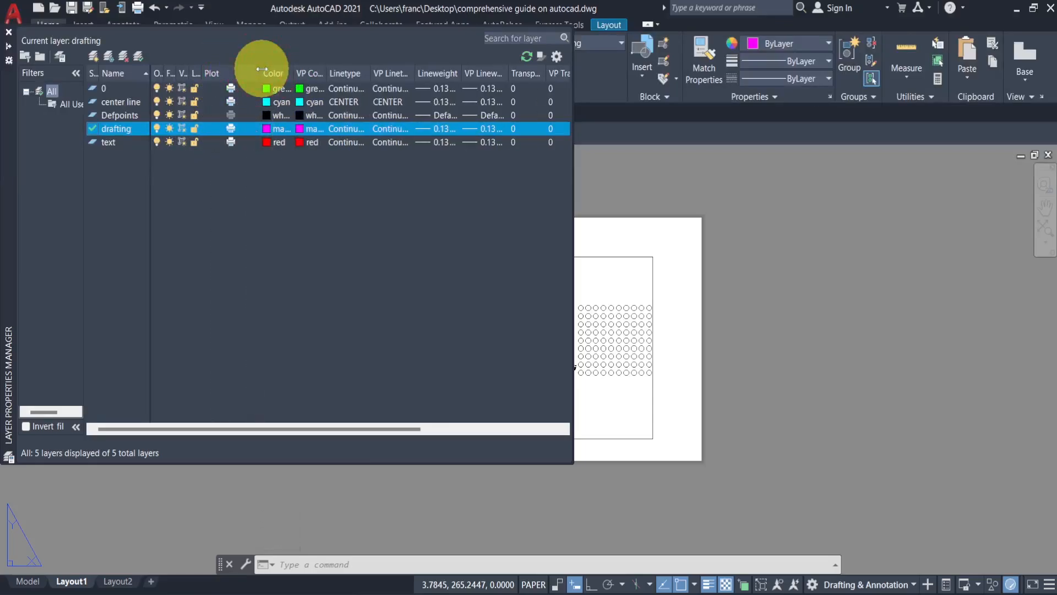
pyautogui.click(230, 131)
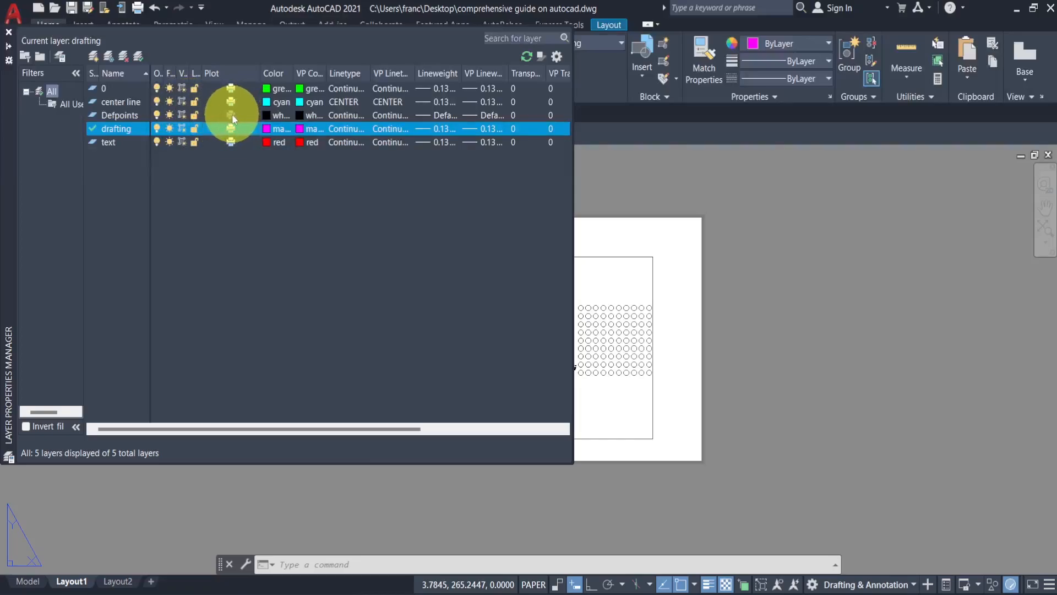
pyautogui.click(232, 115)
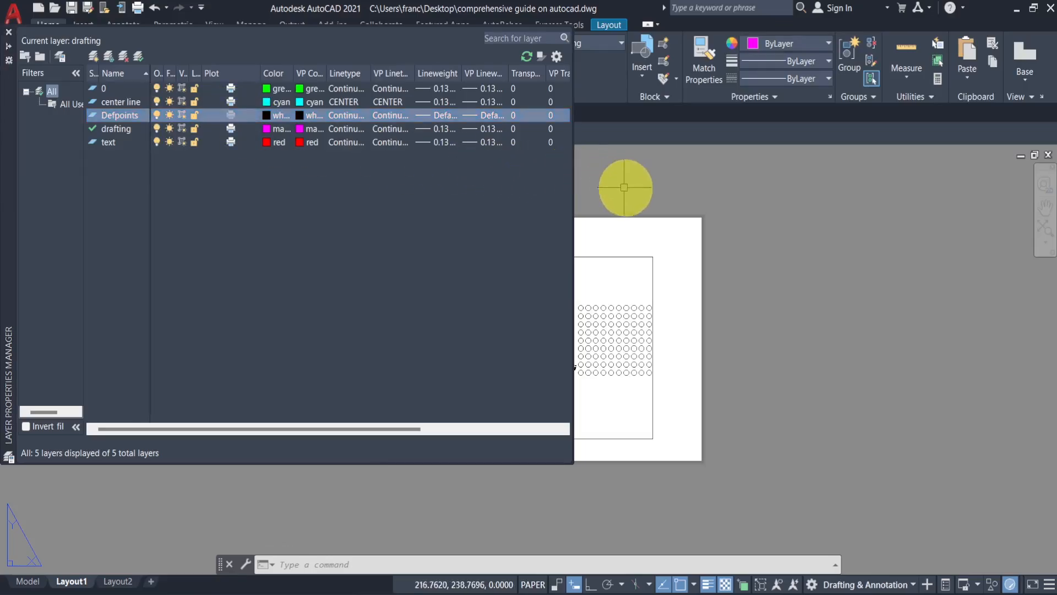
# - Close Layer Properties and move the viewport frame onto the Defpoints layer
pyautogui.click(618, 257)
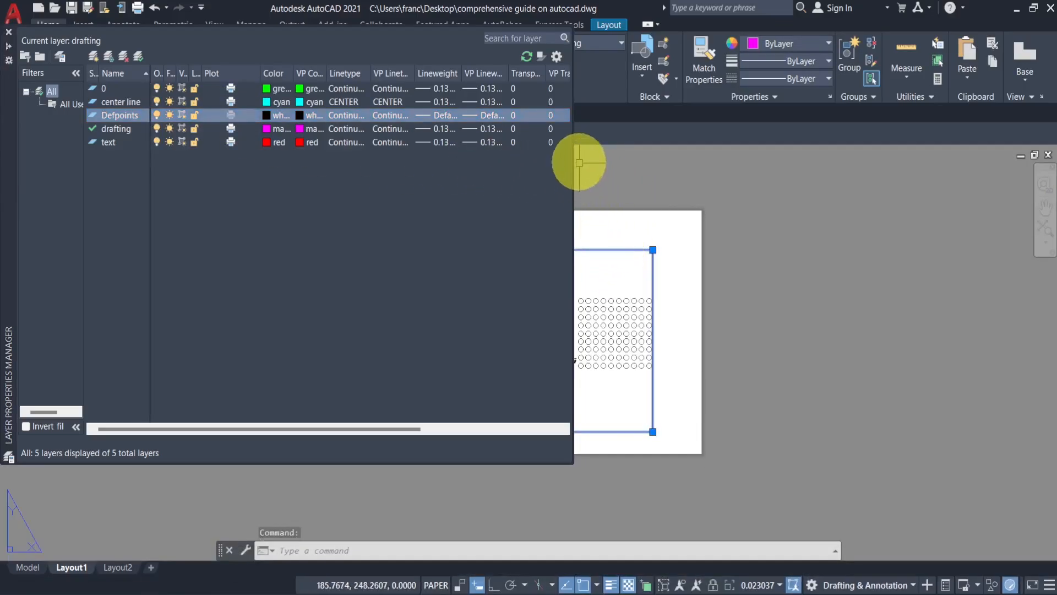
pyautogui.click(8, 31)
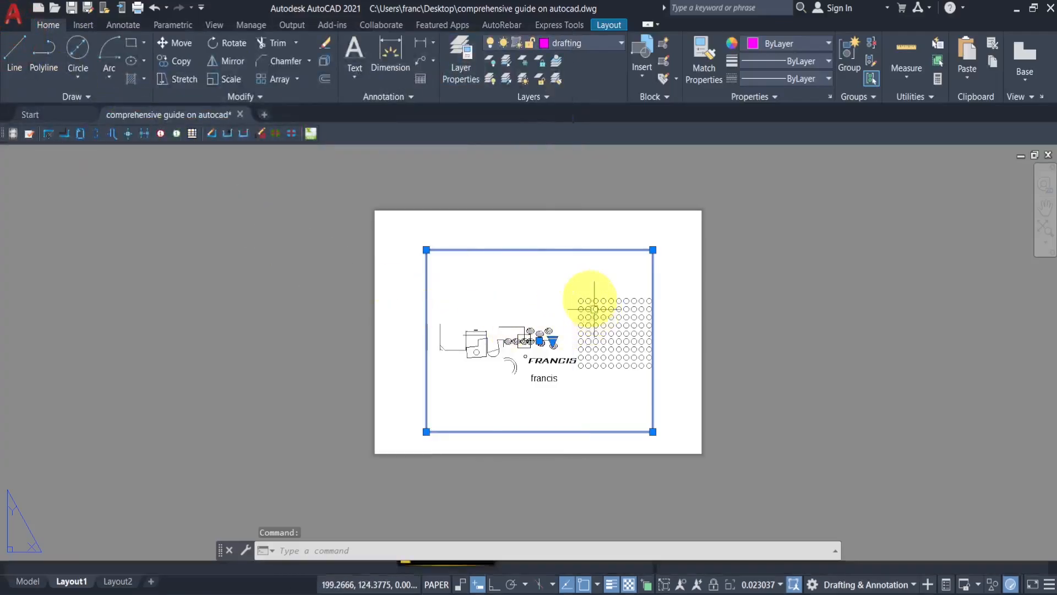
pyautogui.click(594, 42)
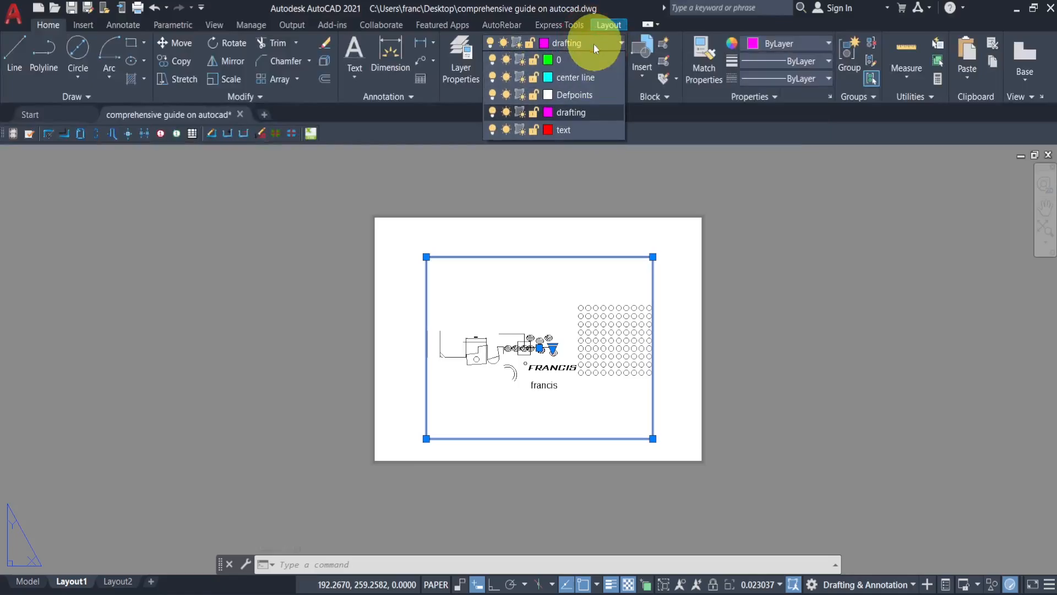
pyautogui.click(577, 94)
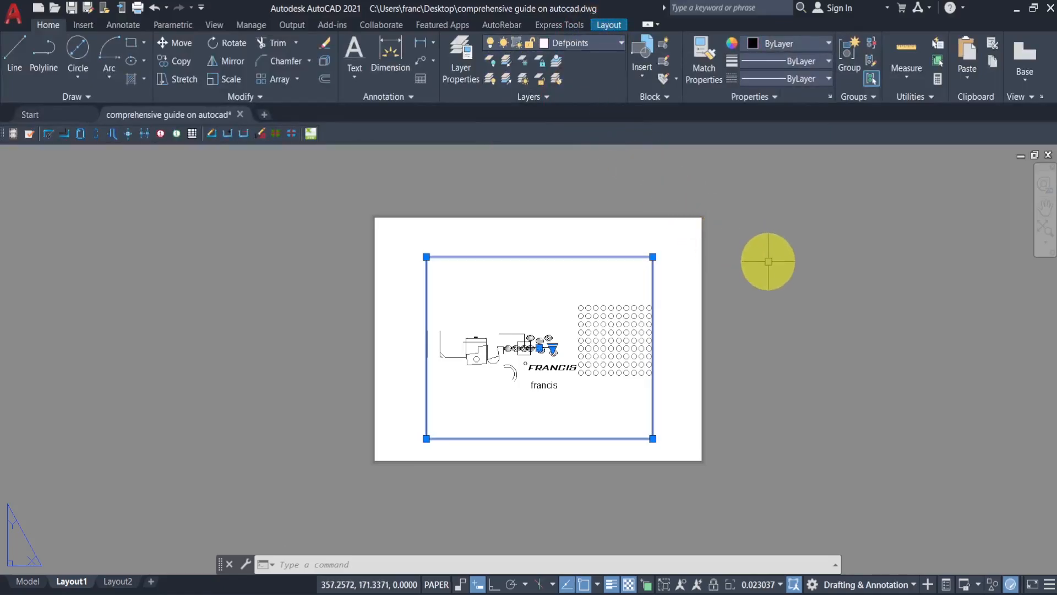
pyautogui.press('Escape')
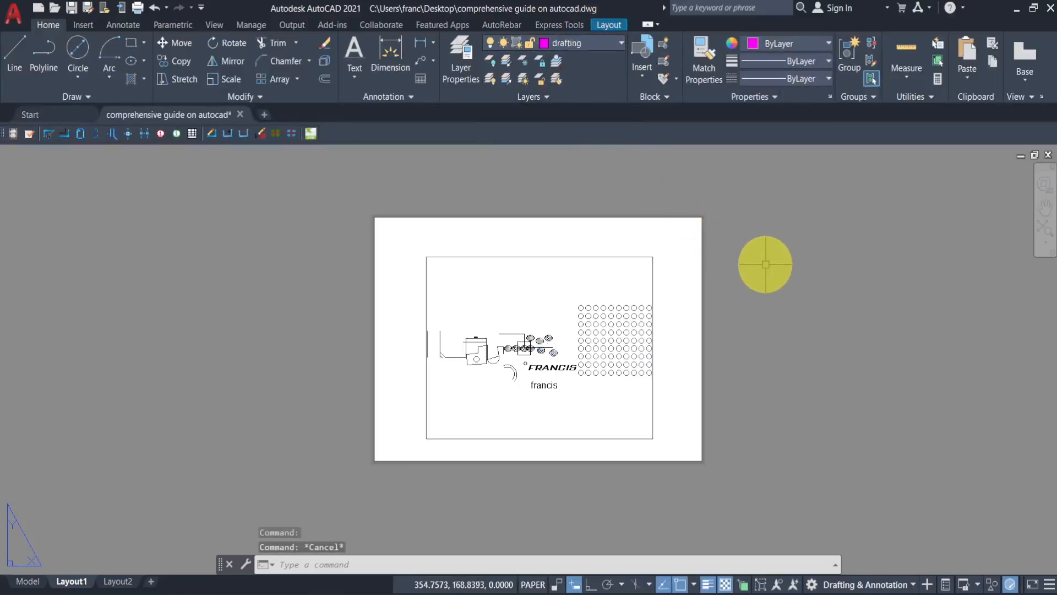
# - Open the Plot dialog for Layout1 and preview the plot
pyautogui.rightClick(75, 585)
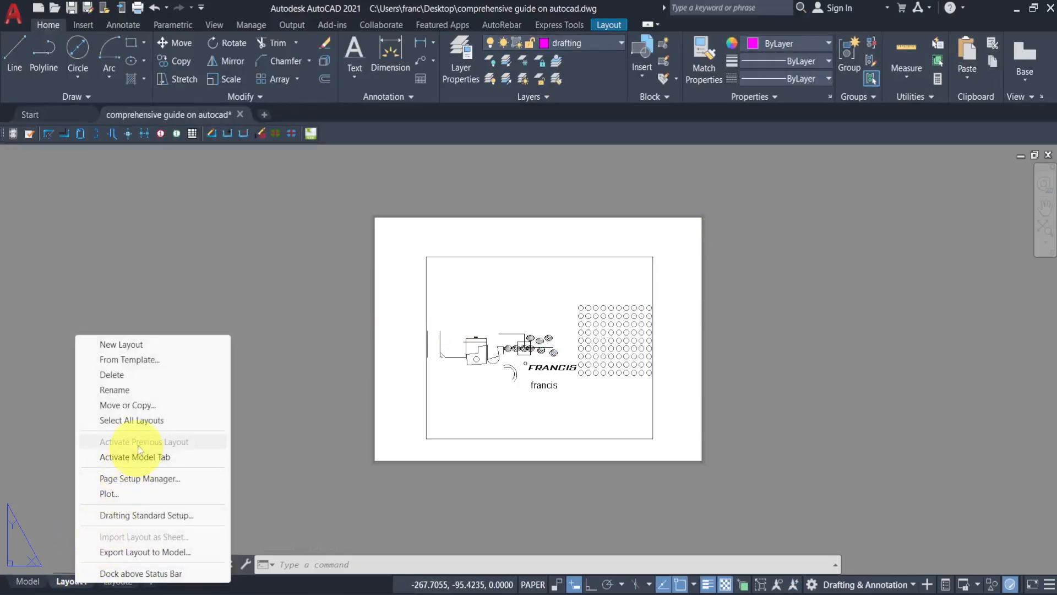
pyautogui.click(112, 494)
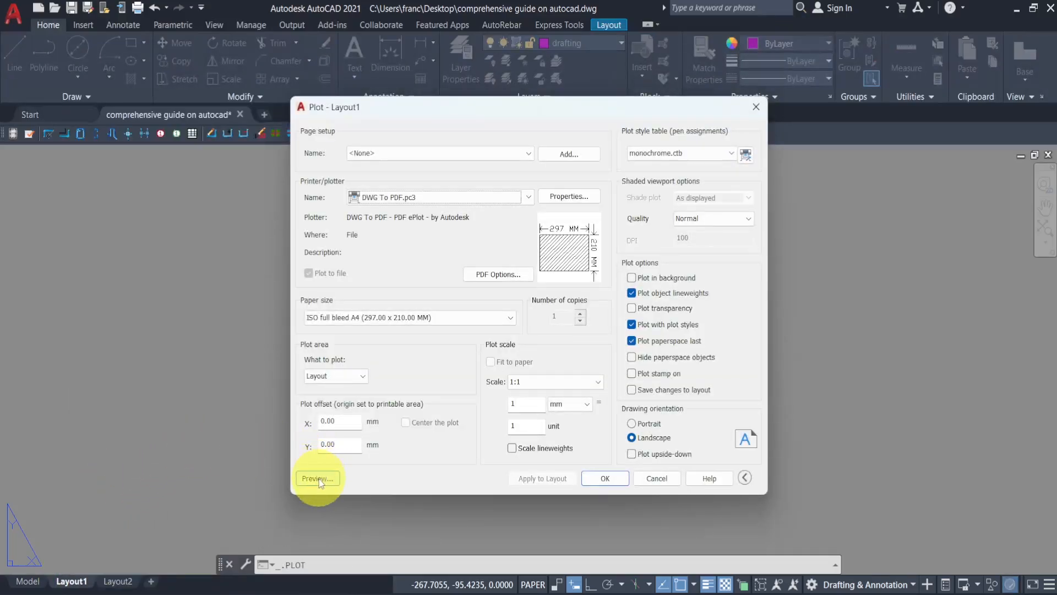
pyautogui.click(319, 479)
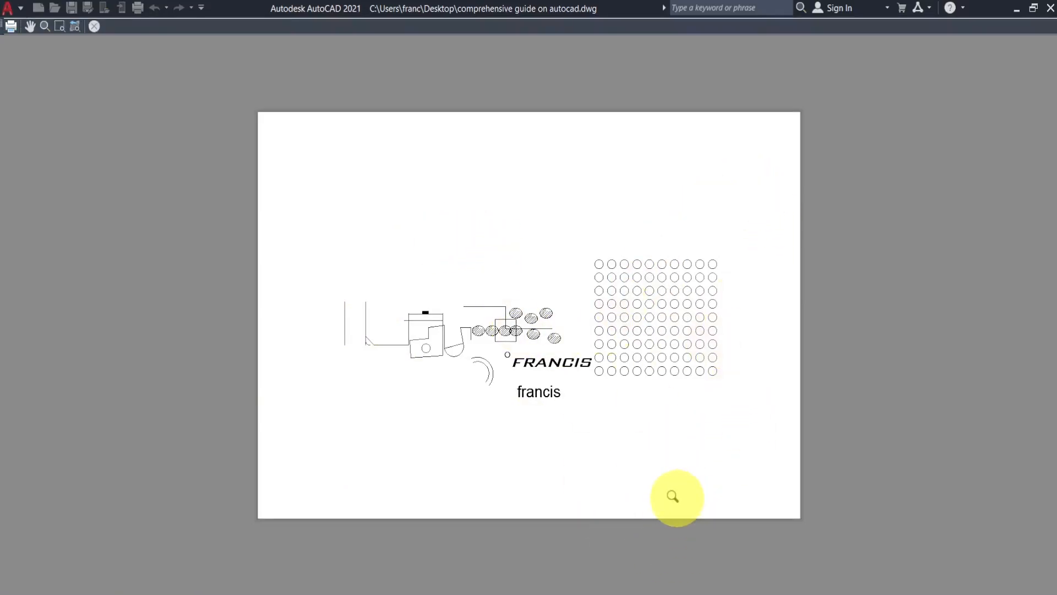
pyautogui.click(98, 31)
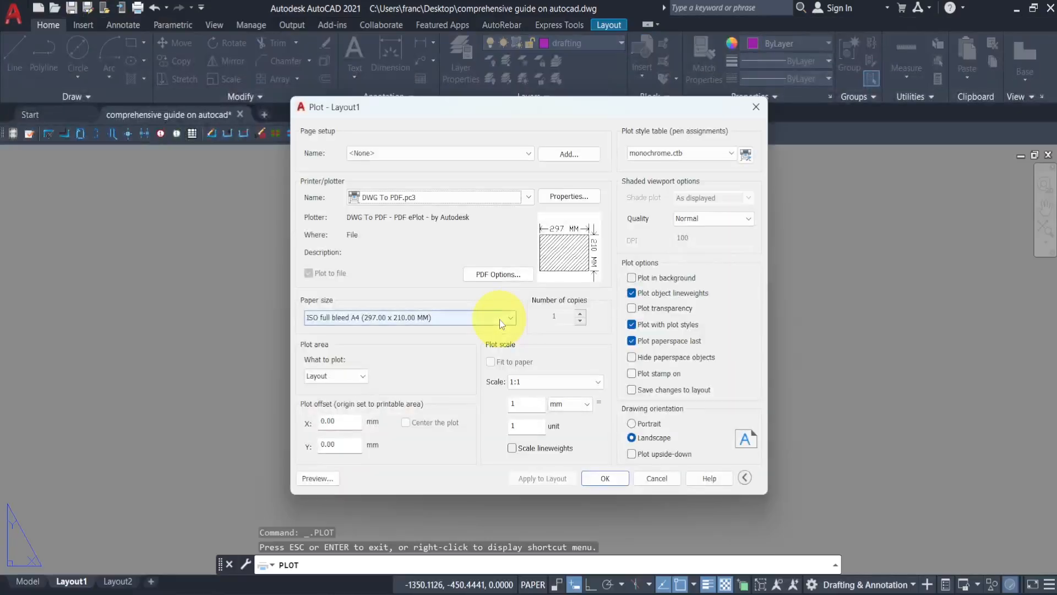
# - Plot Layout1 to PDF, saving the file on the Desktop
pyautogui.click(608, 477)
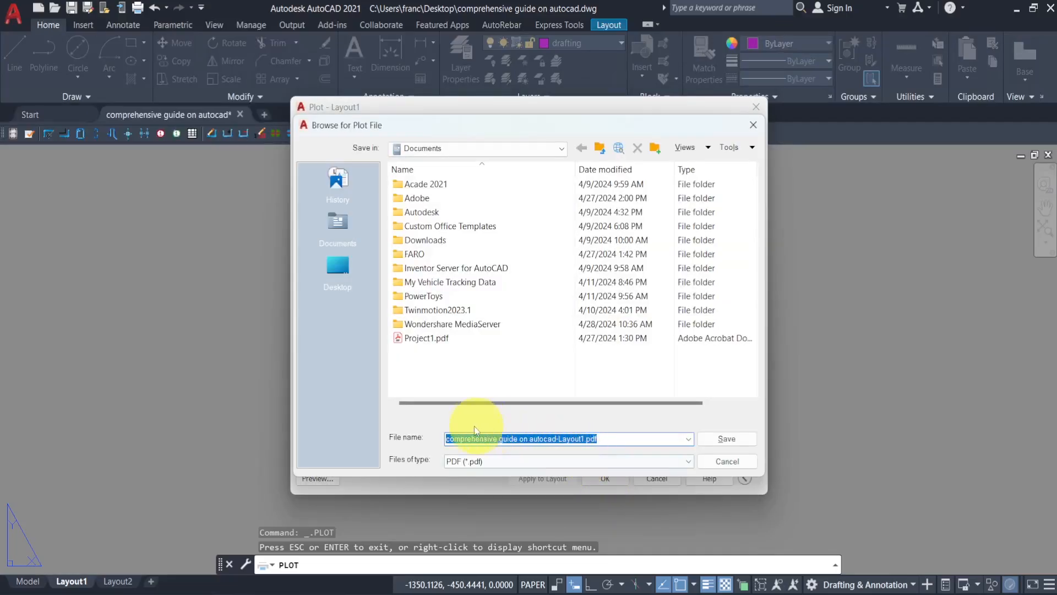
pyautogui.click(350, 276)
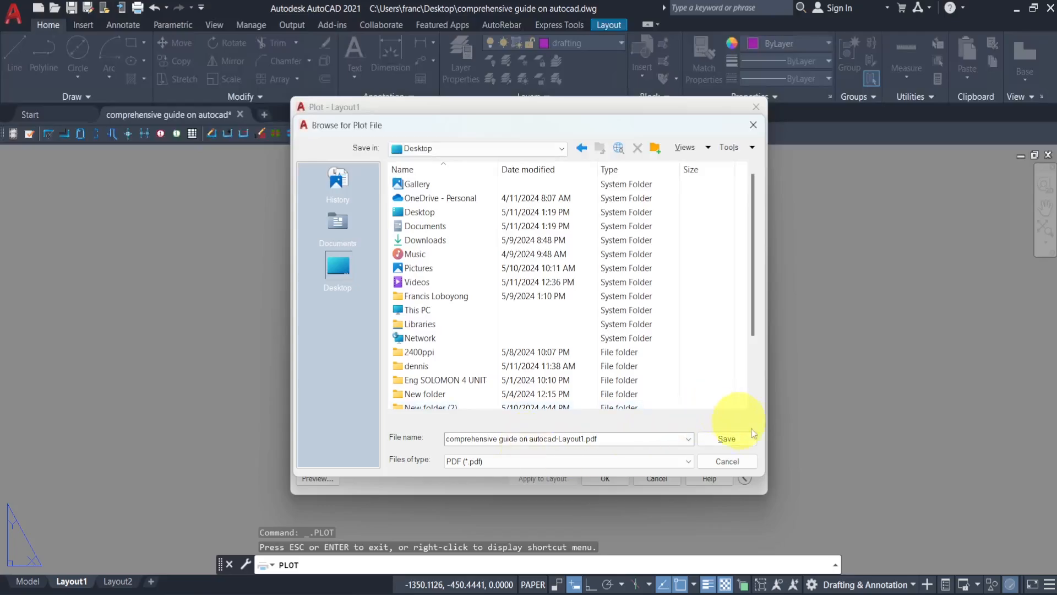
pyautogui.click(730, 439)
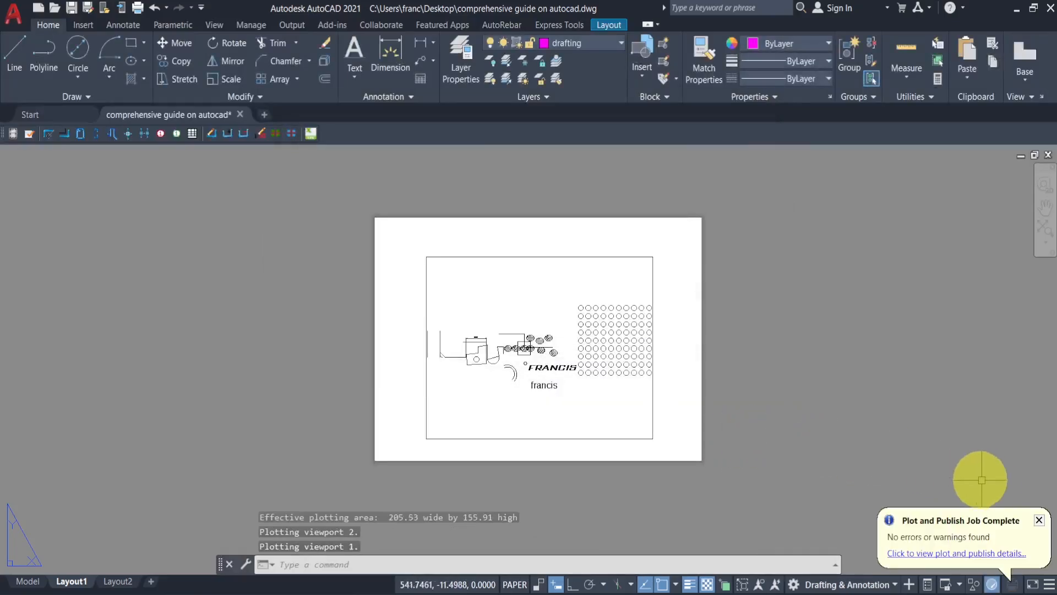
# - Open the plotted PDF, view it maximized, and minimize the viewer
pyautogui.click(1012, 575)
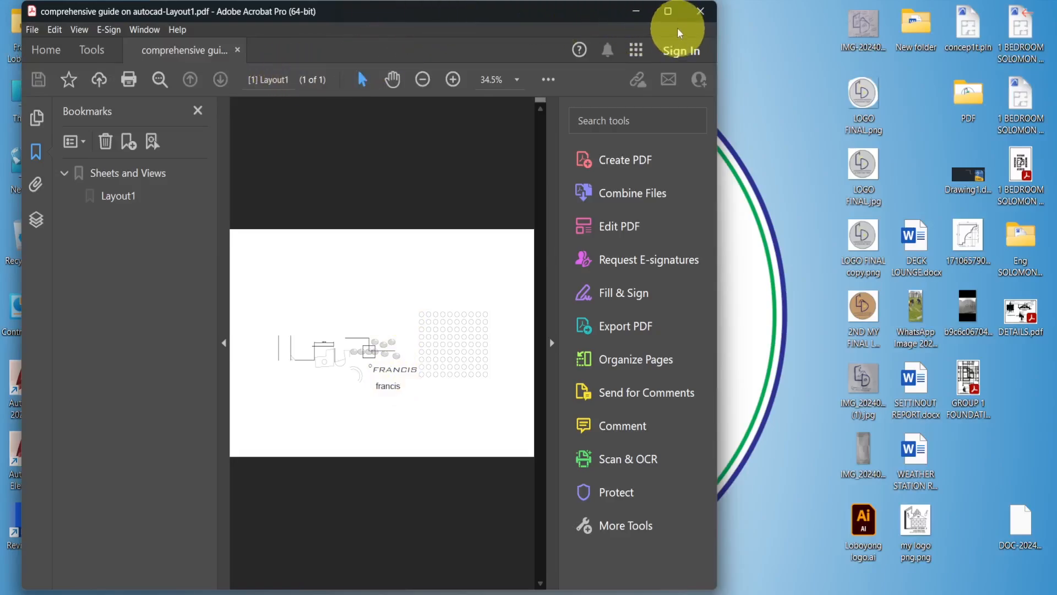
pyautogui.moveTo(675, 12)
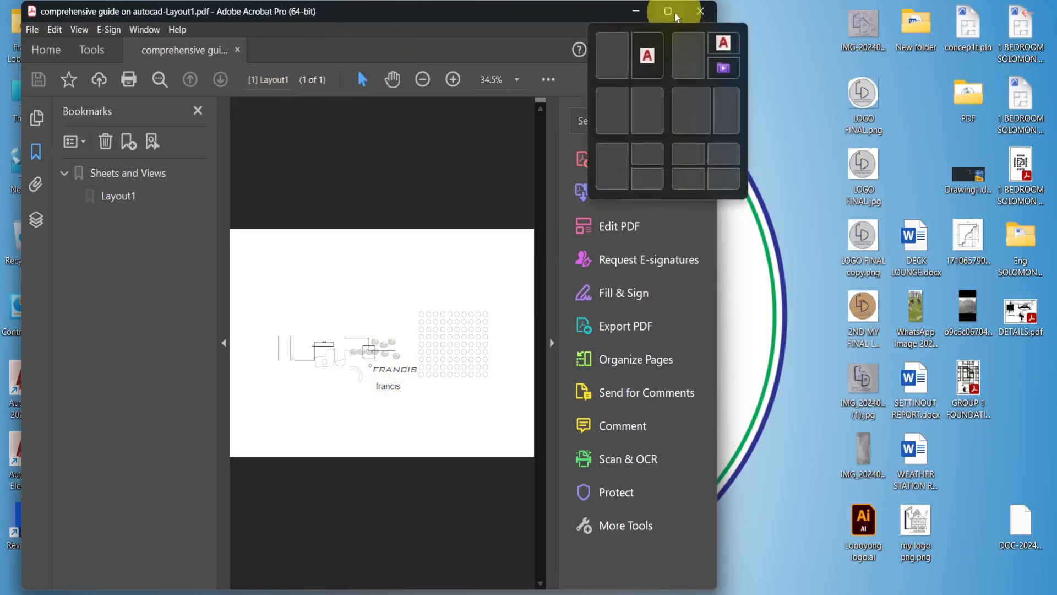
pyautogui.click(674, 12)
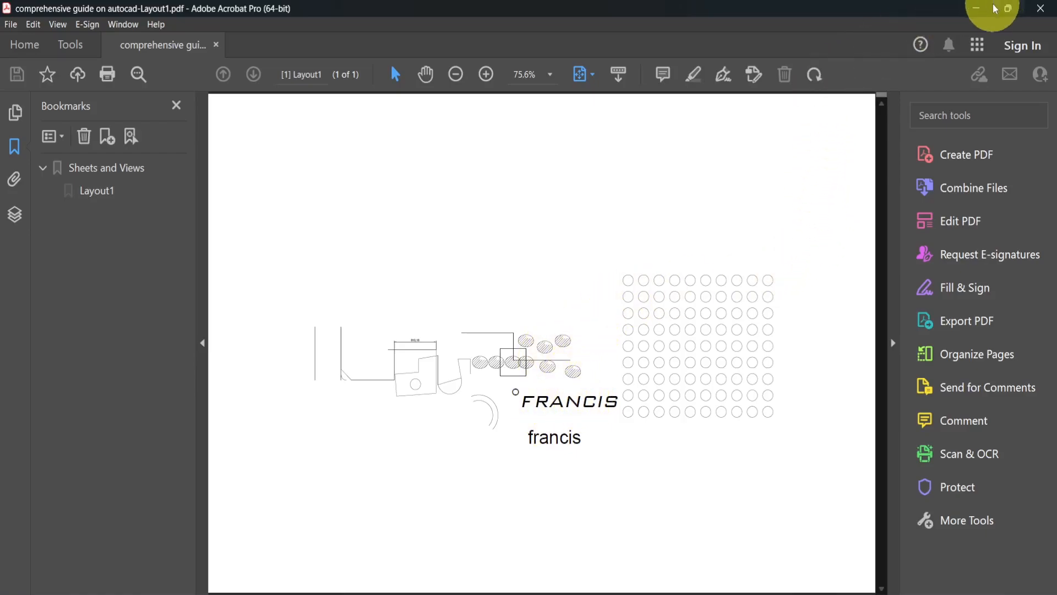
pyautogui.click(976, 8)
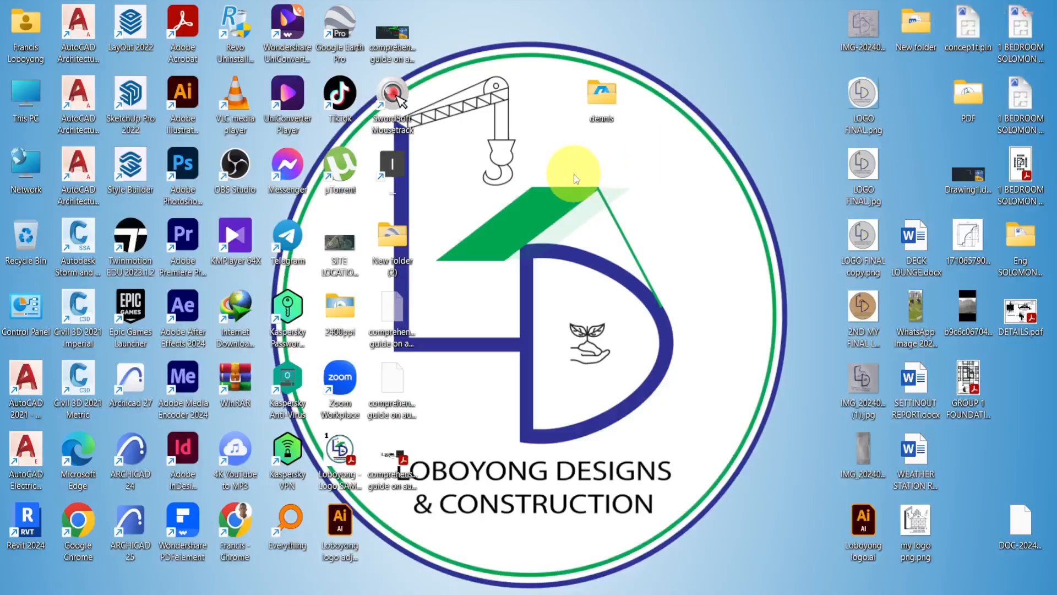